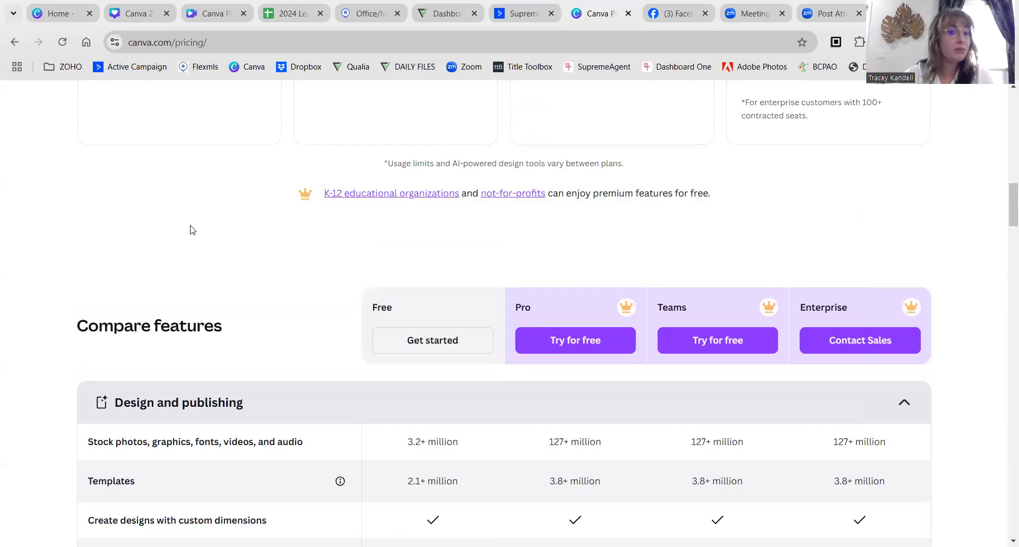
Review the prices and included features of the Canva Free, Pro, Teams and Enterprise plans.
{"action": "scroll", "coordinate": [255, 424], "scroll_direction": "up", "scroll_amount": 8}
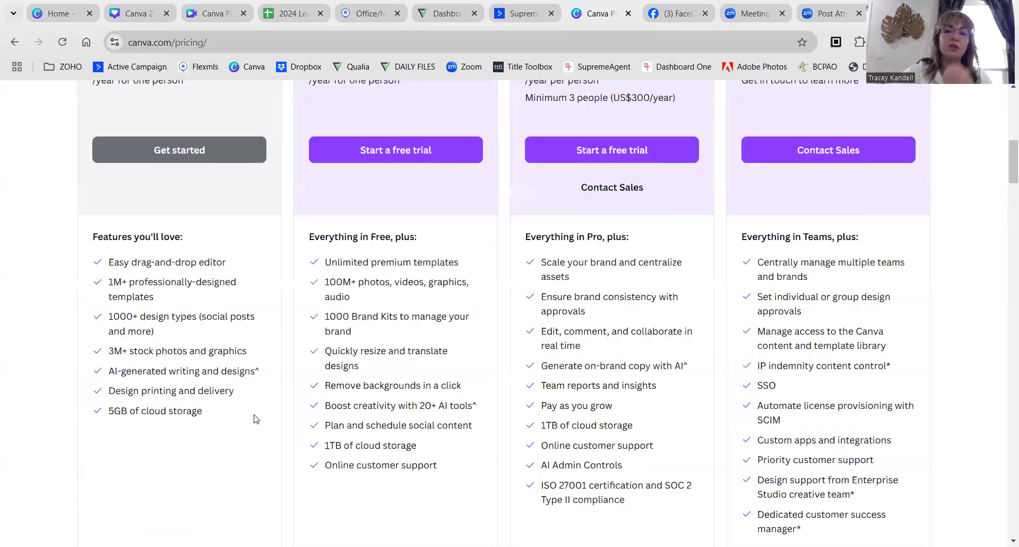
{"action": "scroll", "coordinate": [260, 398], "scroll_direction": "up", "scroll_amount": 4}
{"action": "scroll", "coordinate": [260, 399], "scroll_direction": "up", "scroll_amount": 3}
{"action": "scroll", "coordinate": [263, 321], "scroll_direction": "down", "scroll_amount": 2}
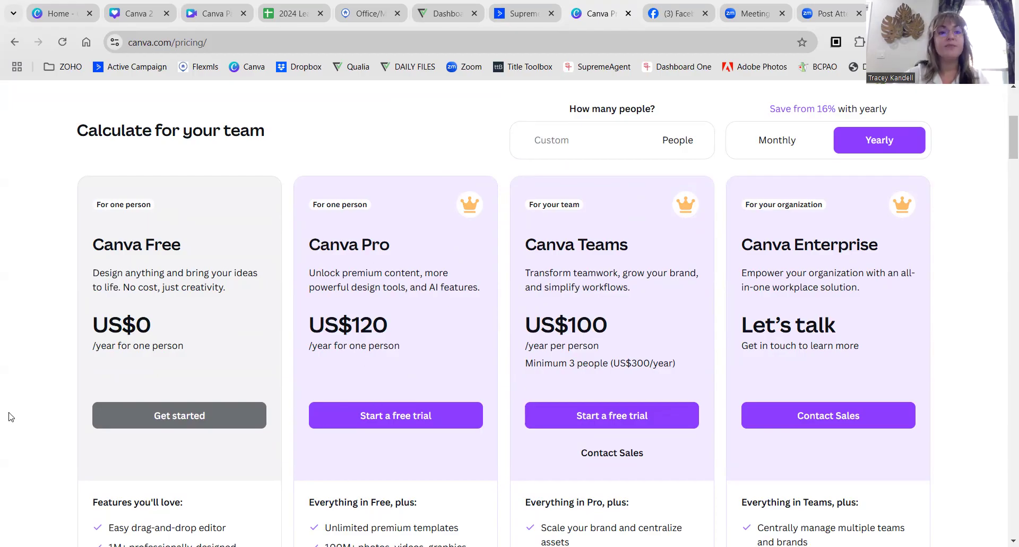
{"action": "scroll", "coordinate": [378, 321], "scroll_direction": "down", "scroll_amount": 5}
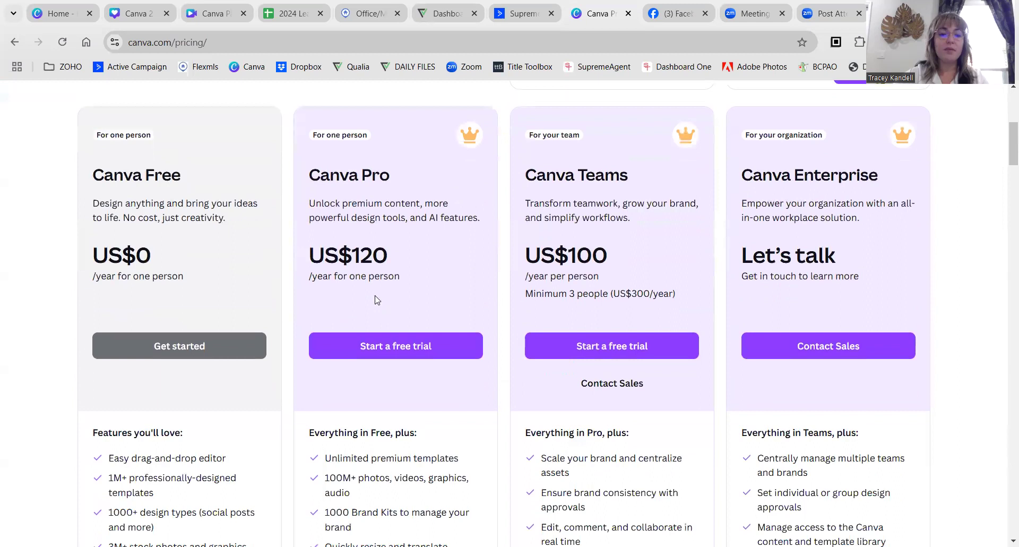
{"action": "scroll", "coordinate": [391, 281], "scroll_direction": "down", "scroll_amount": 1}
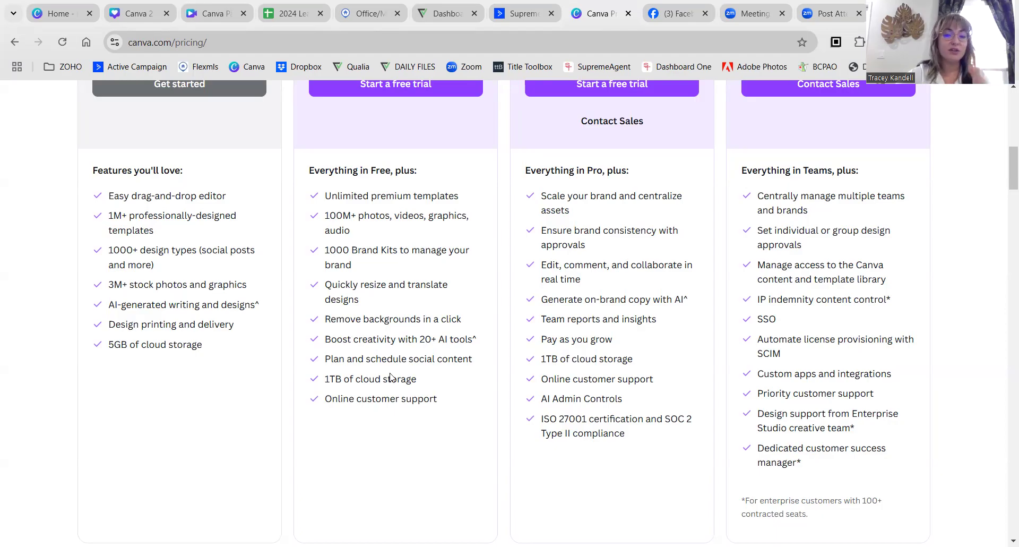
Compare the design and publishing features across the Free, Pro, Teams and Enterprise plans in the Compare features table.
{"action": "scroll", "coordinate": [412, 464], "scroll_direction": "down", "scroll_amount": 6}
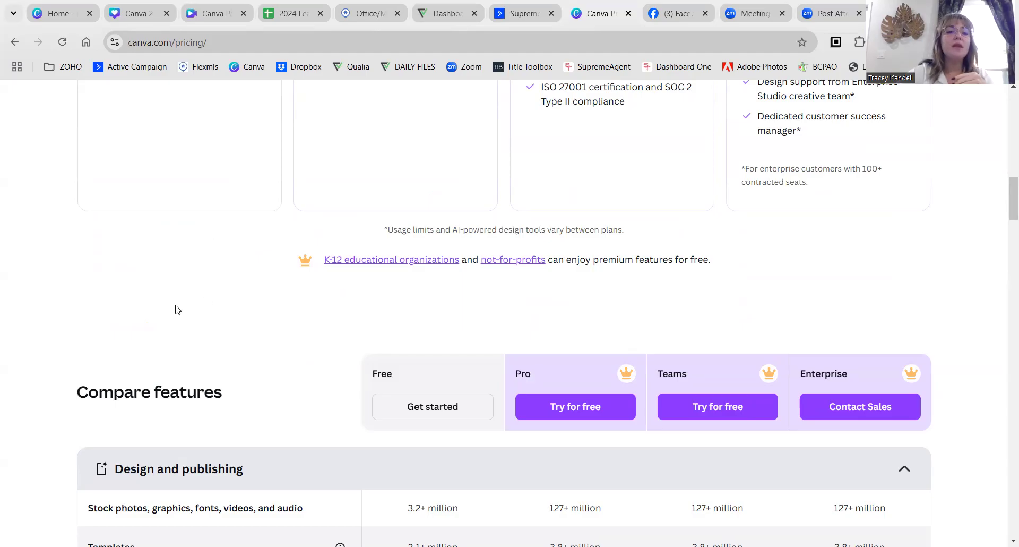
{"action": "scroll", "coordinate": [323, 303], "scroll_direction": "down", "scroll_amount": 2}
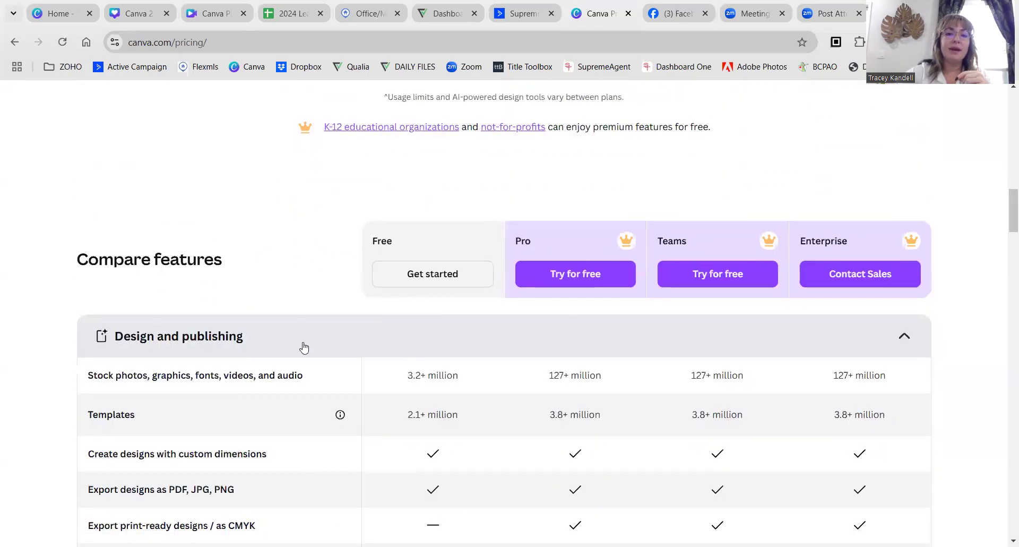
{"action": "scroll", "coordinate": [209, 348], "scroll_direction": "down", "scroll_amount": 5}
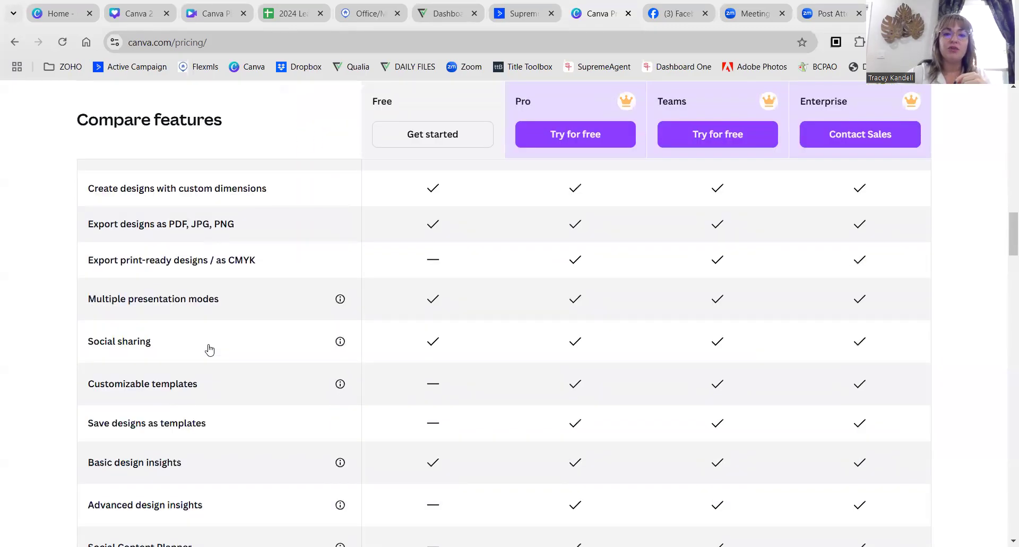
{"action": "scroll", "coordinate": [209, 348], "scroll_direction": "up", "scroll_amount": 1}
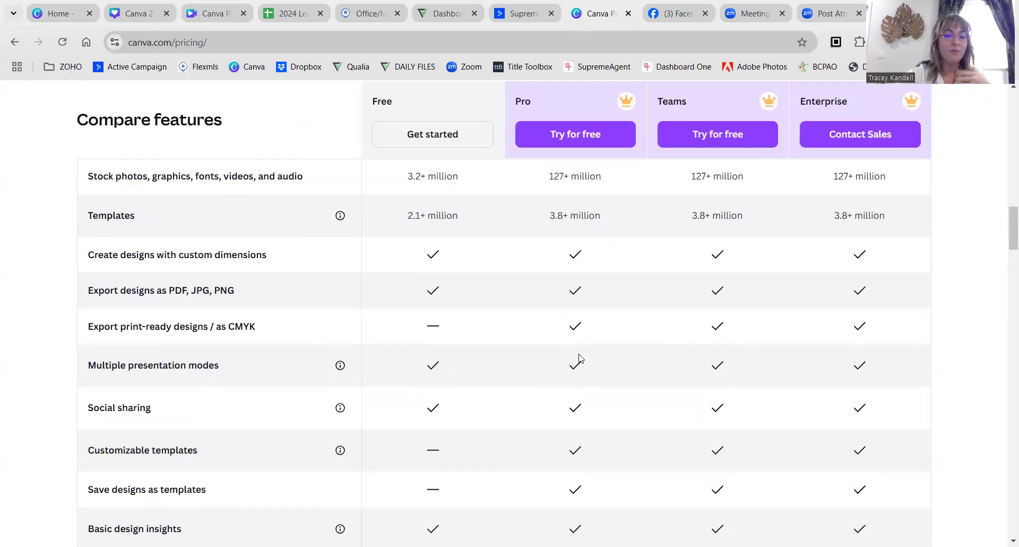
{"action": "scroll", "coordinate": [579, 358], "scroll_direction": "down", "scroll_amount": 6}
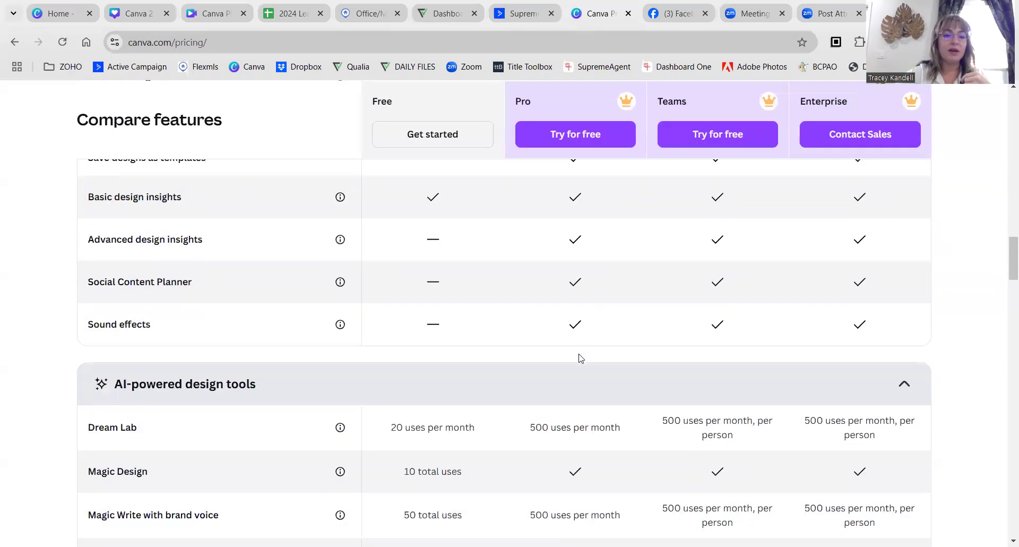
Examine the usage limits and availability of the AI-powered design tools for each plan in the comparison table.
{"action": "scroll", "coordinate": [365, 389], "scroll_direction": "down", "scroll_amount": 3}
{"action": "scroll", "coordinate": [339, 385], "scroll_direction": "down", "scroll_amount": 1}
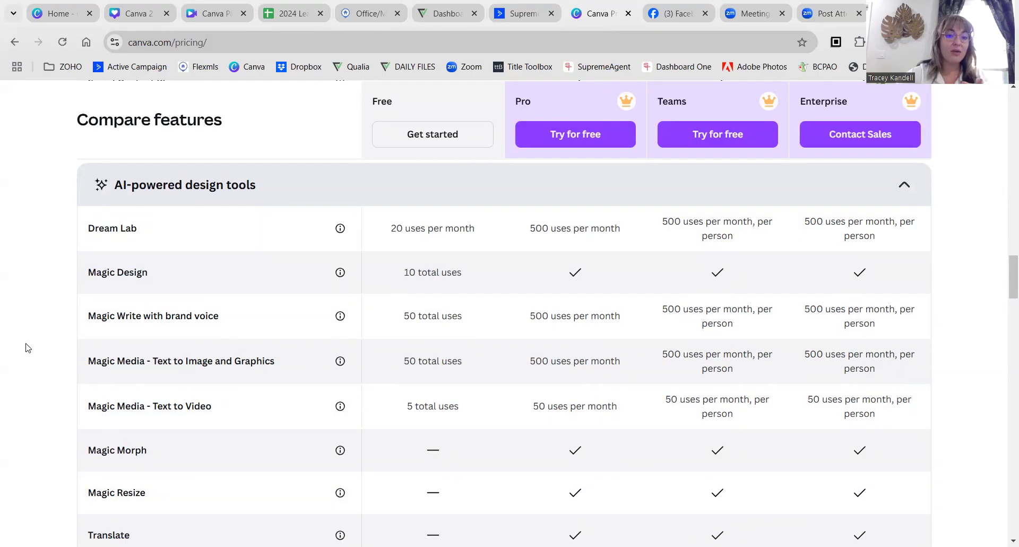
{"action": "scroll", "coordinate": [28, 348], "scroll_direction": "down", "scroll_amount": 1}
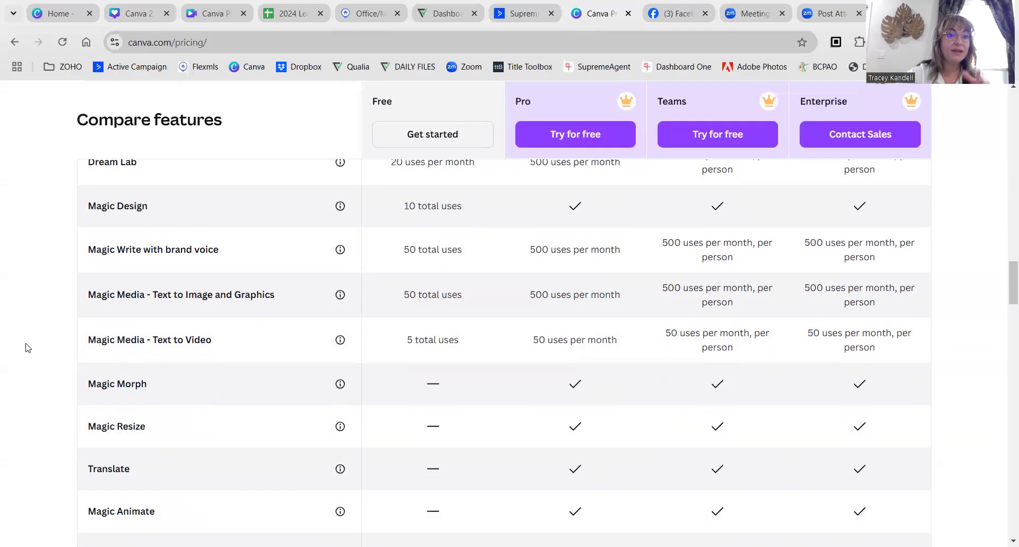
{"action": "scroll", "coordinate": [28, 347], "scroll_direction": "up", "scroll_amount": 1}
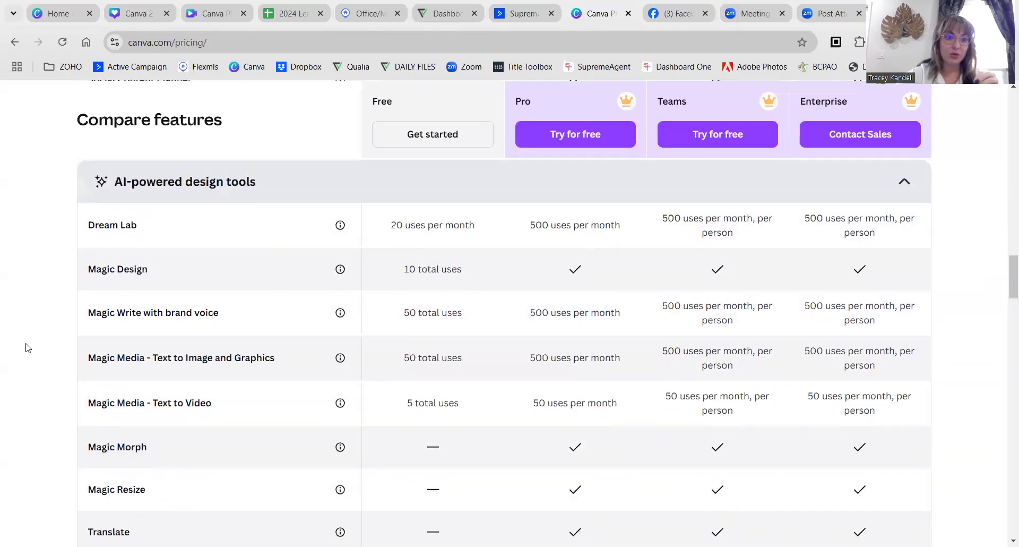
{"action": "scroll", "coordinate": [27, 346], "scroll_direction": "down", "scroll_amount": 2}
{"action": "scroll", "coordinate": [26, 348], "scroll_direction": "up", "scroll_amount": 1}
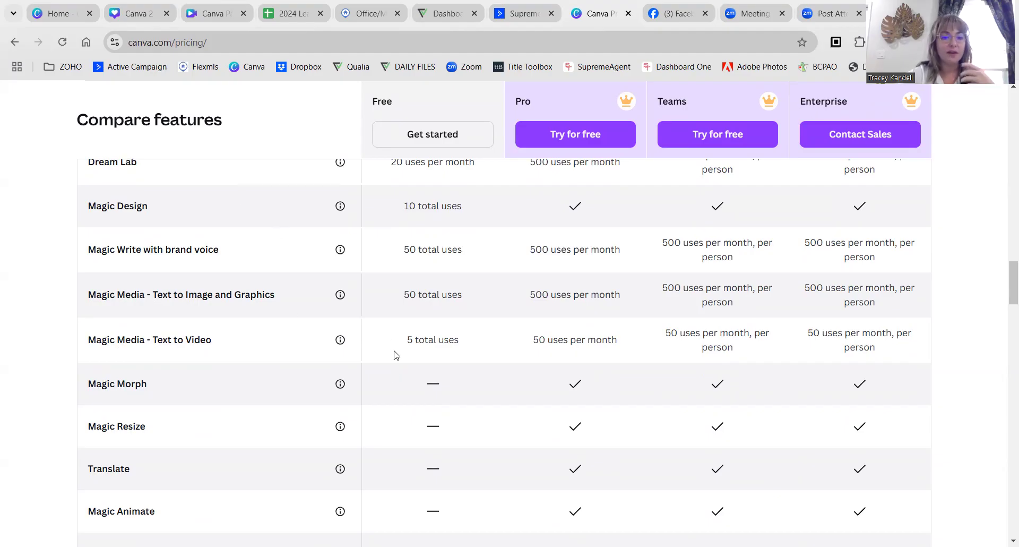
{"action": "scroll", "coordinate": [446, 302], "scroll_direction": "down", "scroll_amount": 1}
{"action": "scroll", "coordinate": [446, 303], "scroll_direction": "down", "scroll_amount": 1}
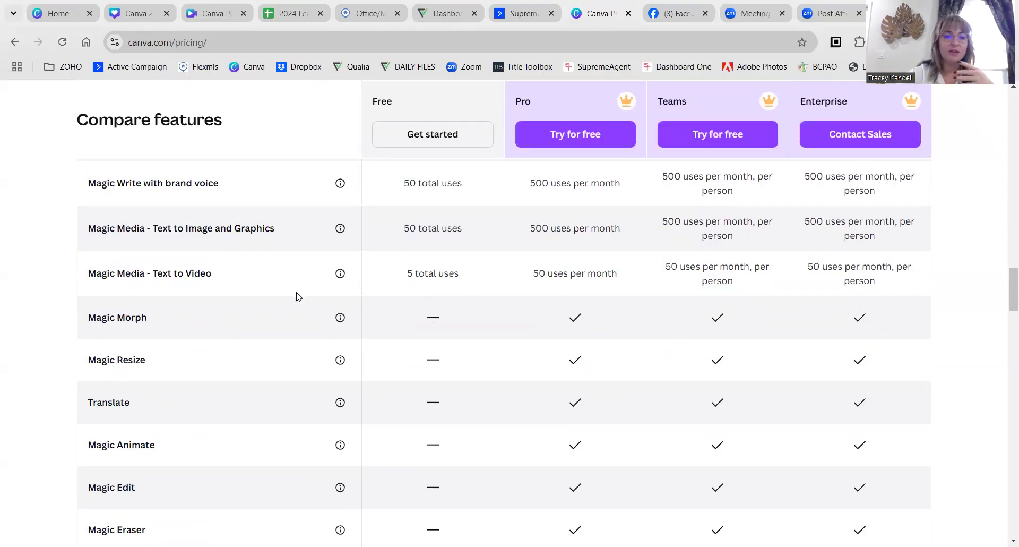
{"action": "scroll", "coordinate": [587, 352], "scroll_direction": "up", "scroll_amount": 5}
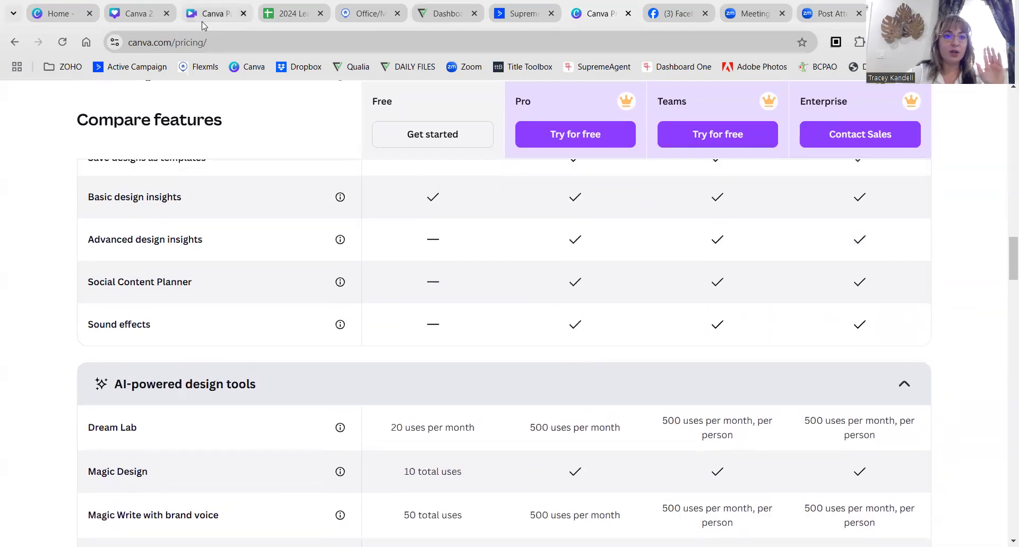
Switch to the Canva home page and show the social media formats for creating a design.
{"action": "left_click", "coordinate": [201, 21]}
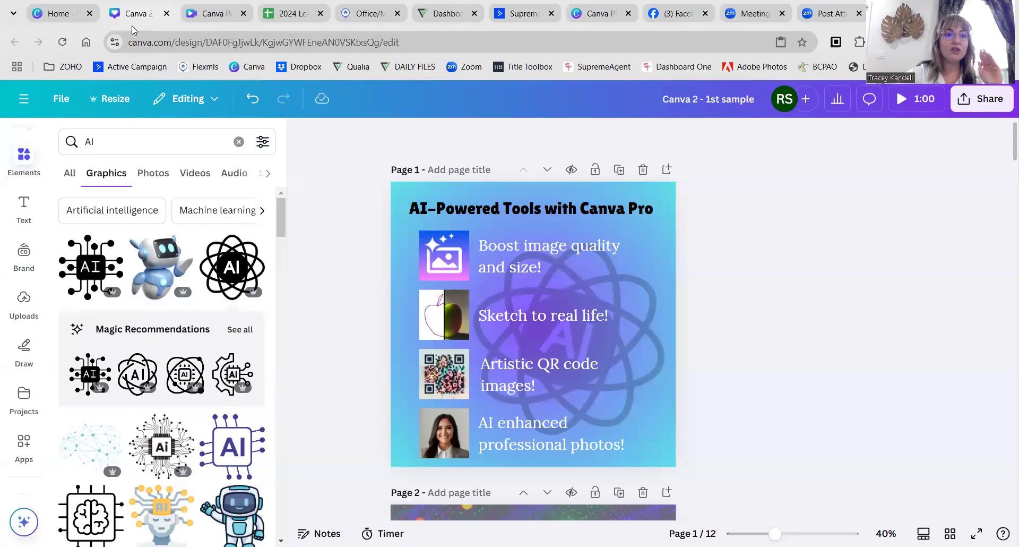
{"action": "left_click", "coordinate": [51, 15]}
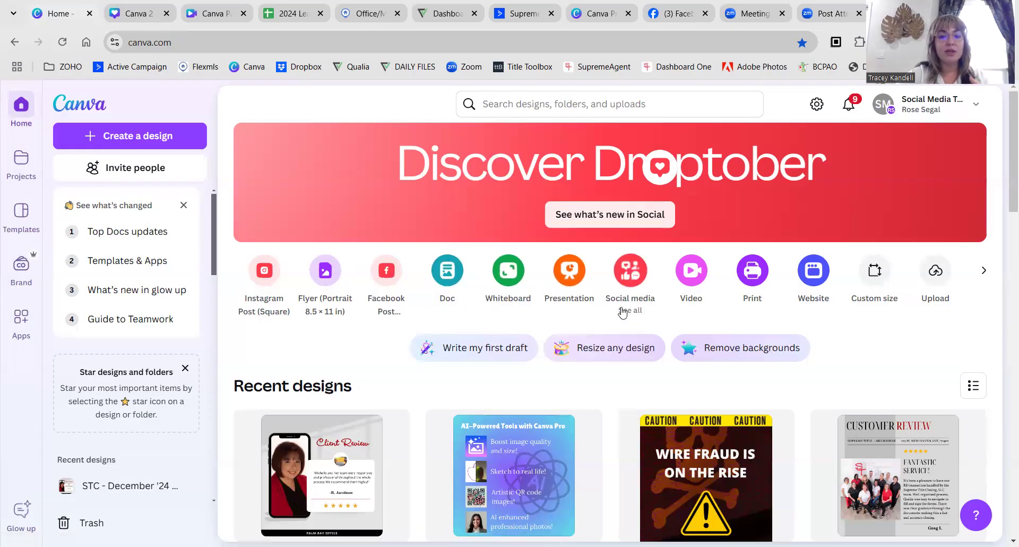
{"action": "left_click", "coordinate": [634, 275]}
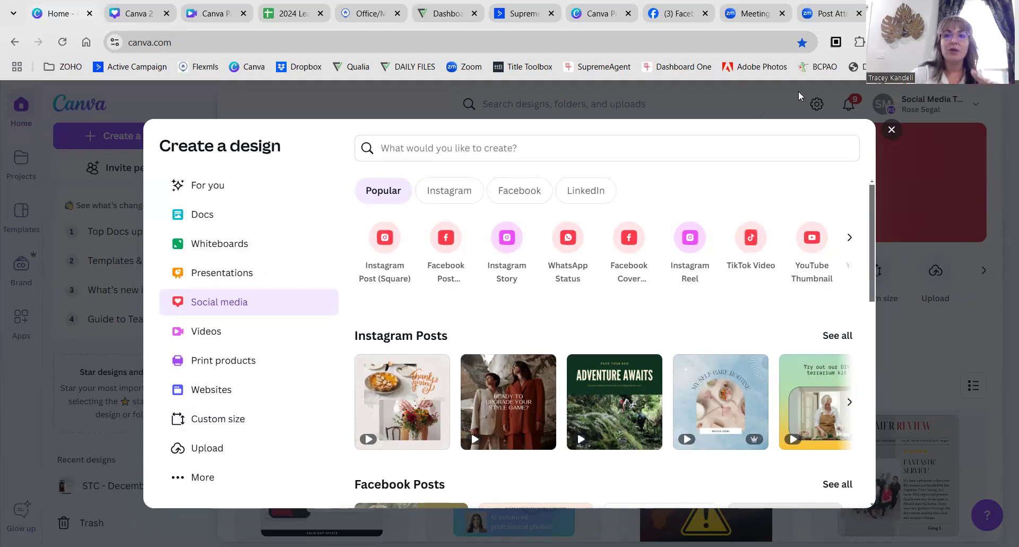
Search Google in a new browser tab for "sizing for facebook post" and preview the Facebook image size chart.
{"action": "left_click", "coordinate": [877, 13]}
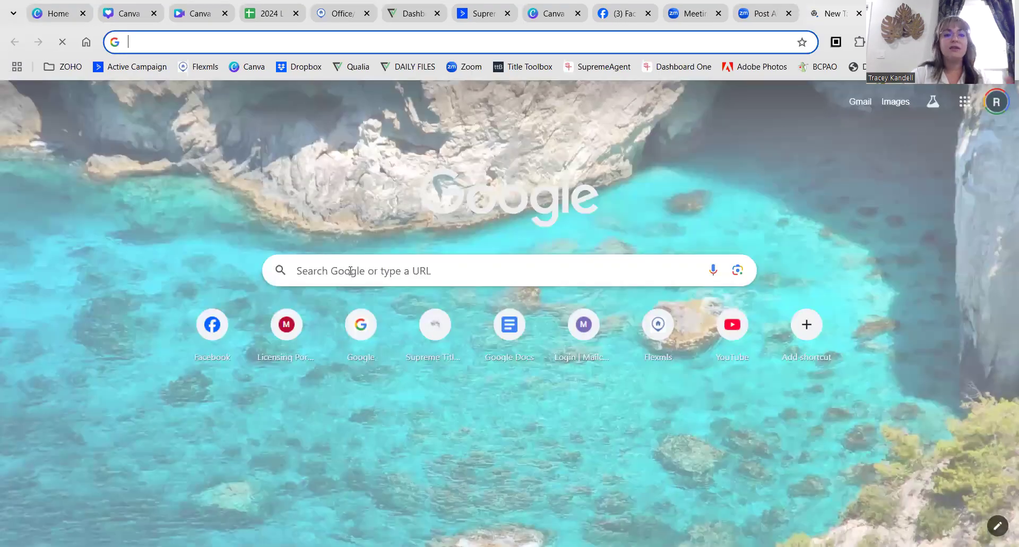
{"action": "left_click", "coordinate": [350, 270]}
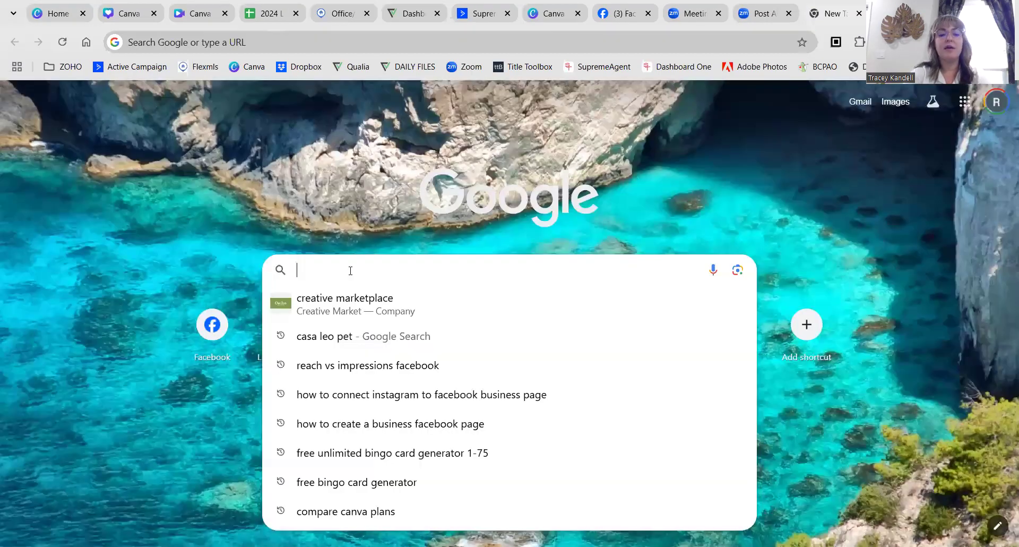
{"action": "type", "text": "sizing"}
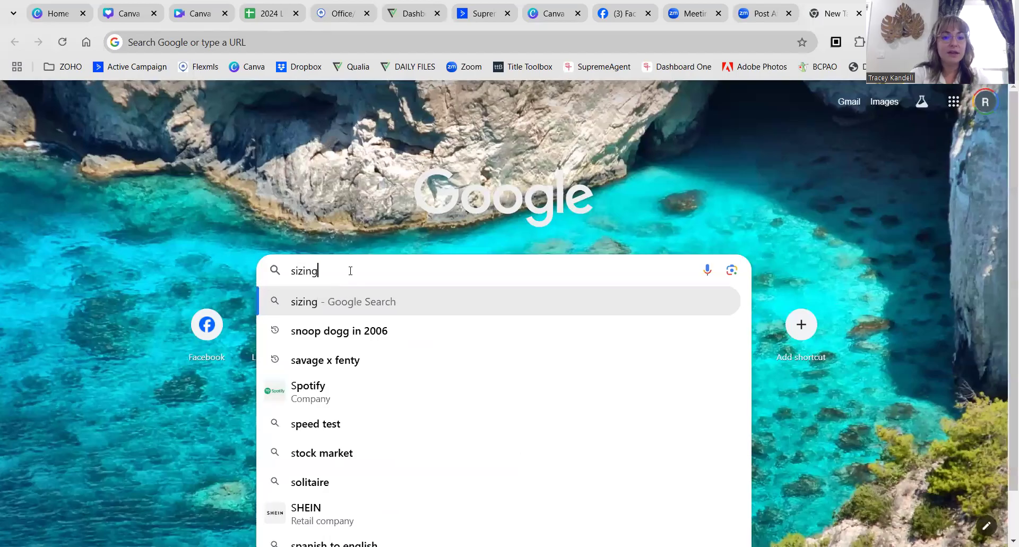
{"action": "type", "text": " for facebo"}
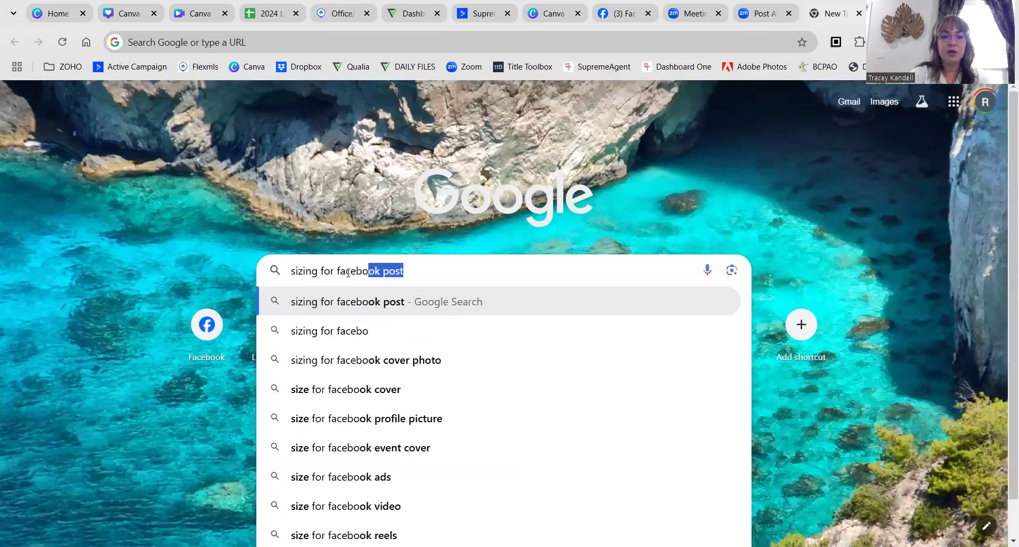
{"action": "type", "text": "ok post"}
{"action": "key", "text": "Return"}
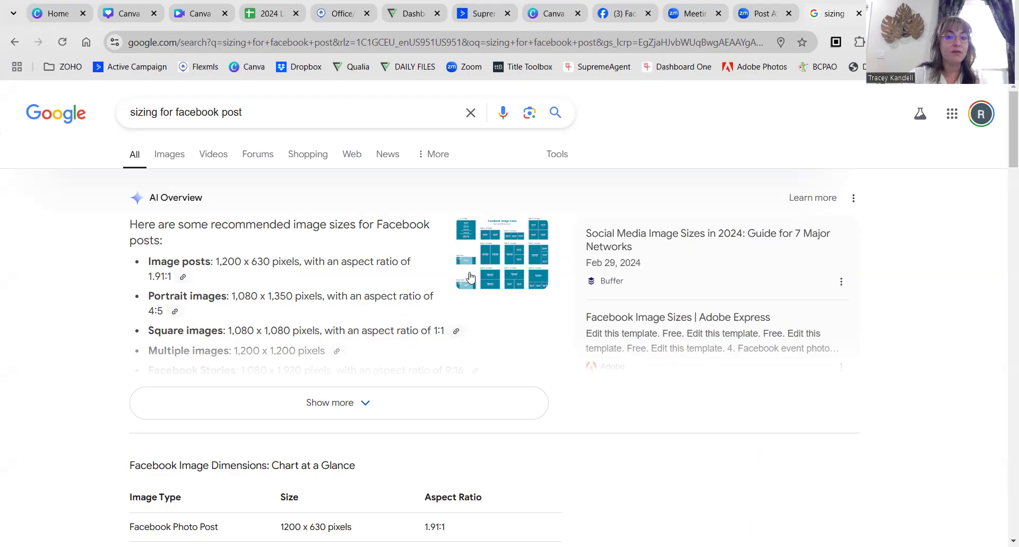
{"action": "left_click", "coordinate": [493, 260]}
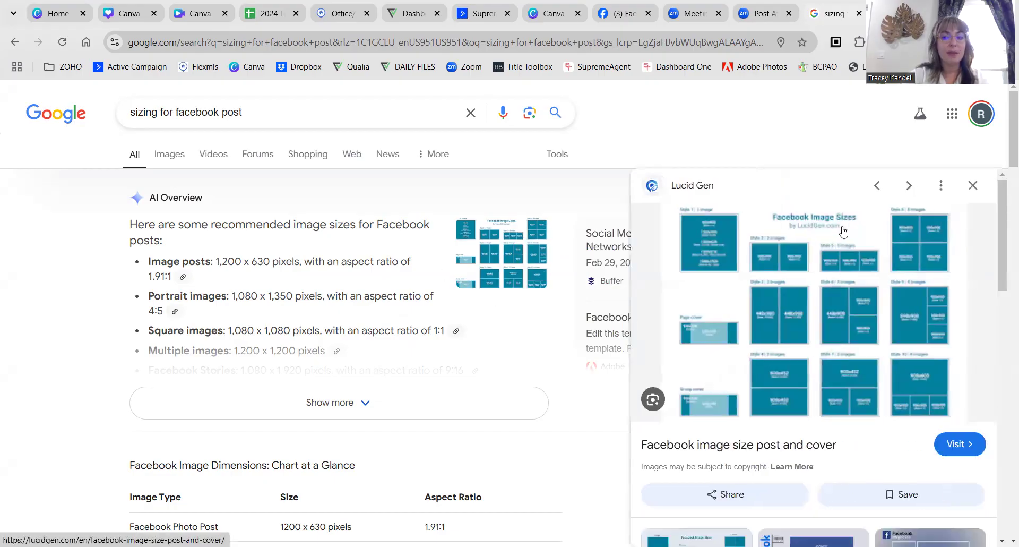
{"action": "left_click", "coordinate": [972, 185]}
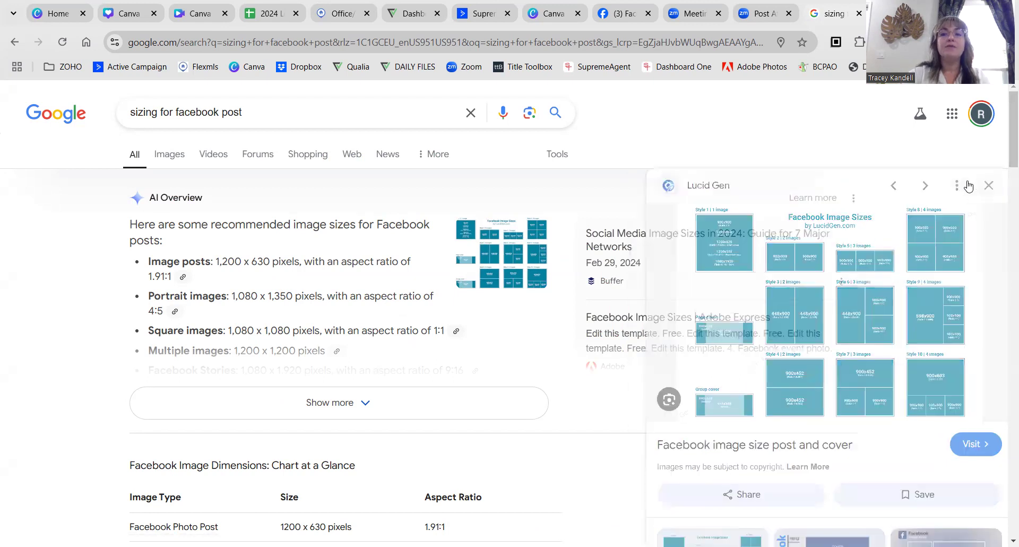
Return to the Canva home page, check the custom size settings and available units for a new design, and close the dialog.
{"action": "left_click", "coordinate": [122, 17]}
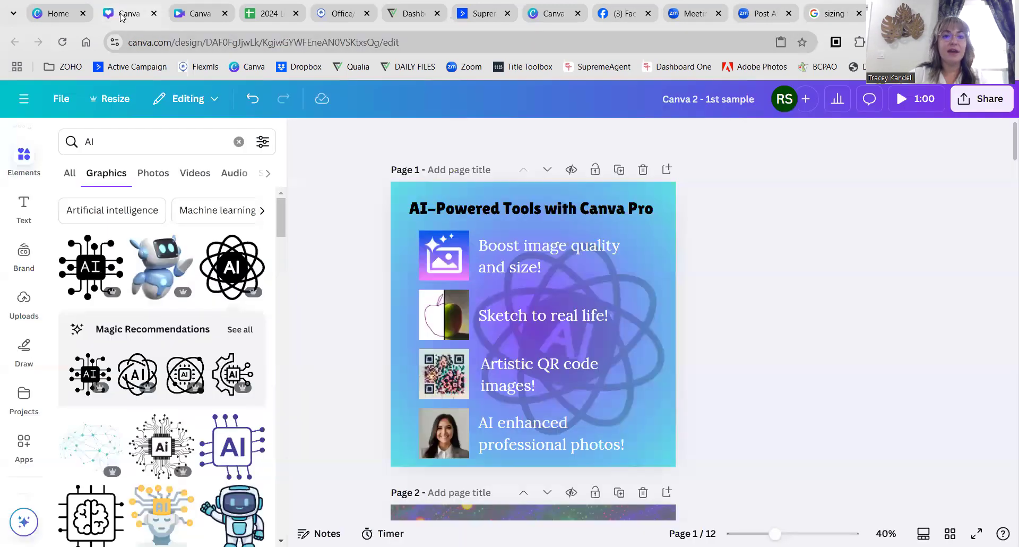
{"action": "left_click", "coordinate": [49, 17]}
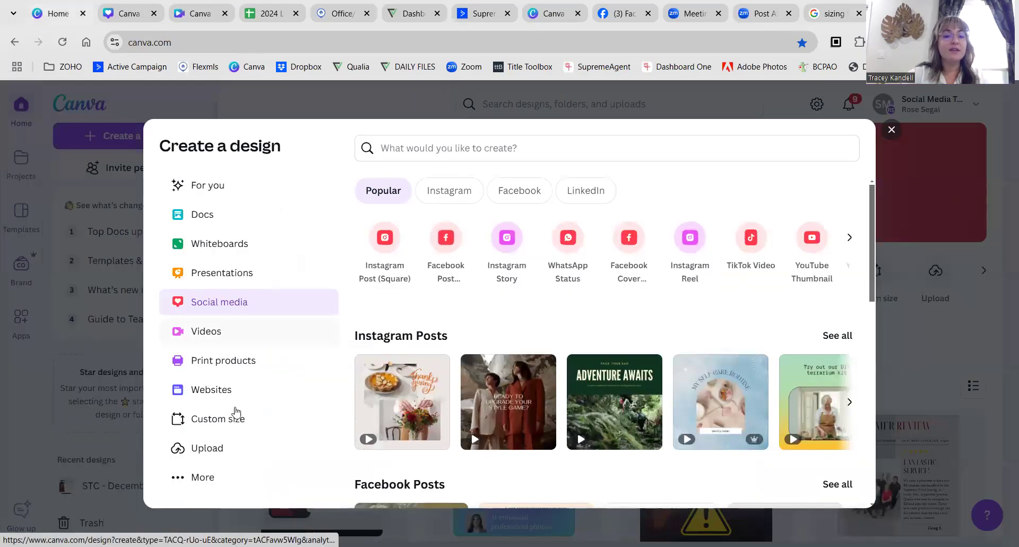
{"action": "left_click", "coordinate": [217, 428]}
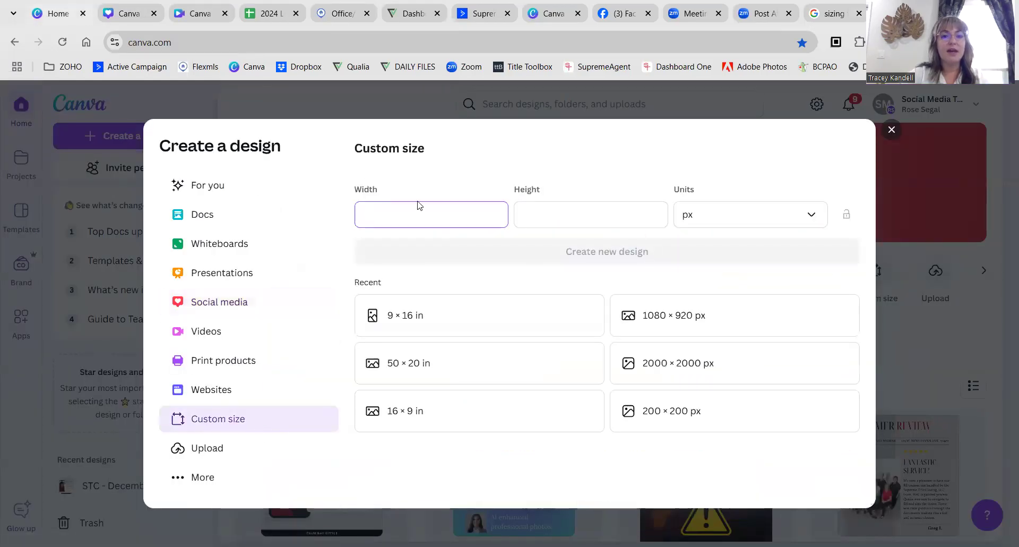
{"action": "left_click", "coordinate": [758, 219]}
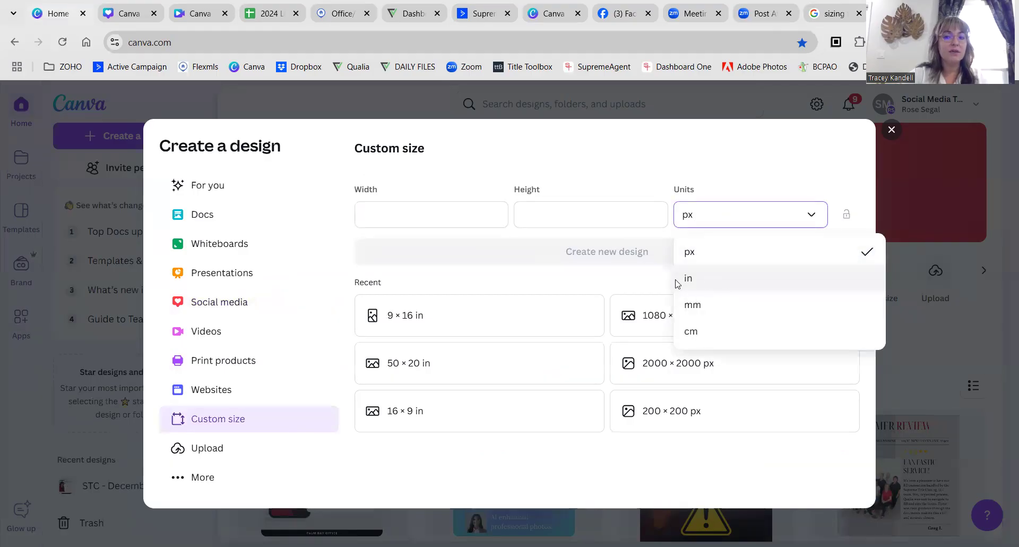
{"action": "left_click", "coordinate": [732, 173]}
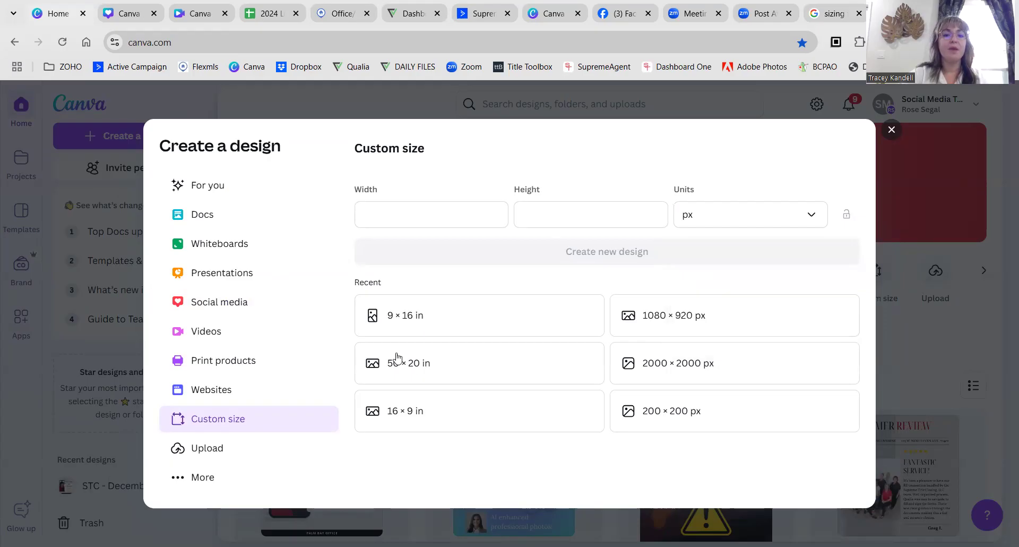
{"action": "left_click", "coordinate": [892, 130]}
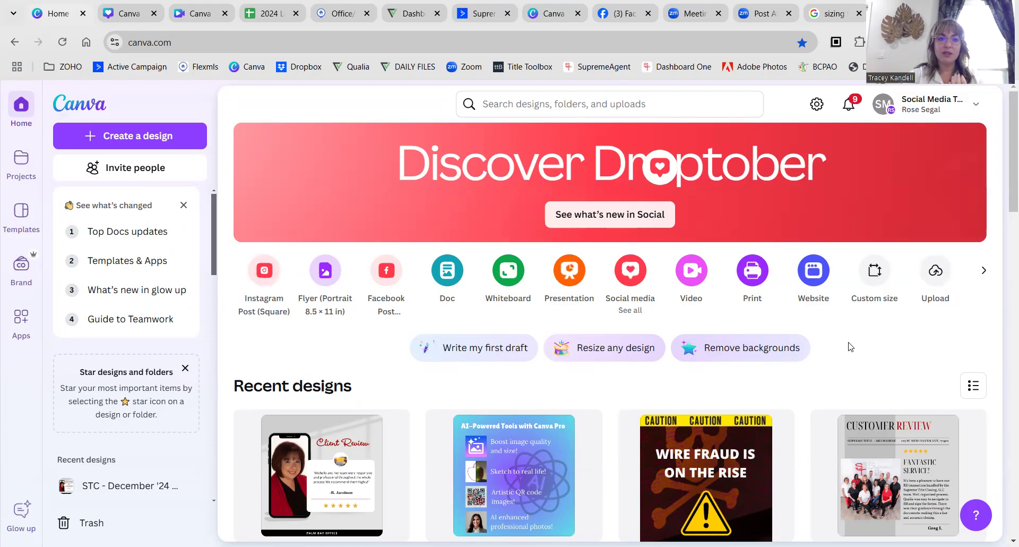
Glance at the "Canva 2 - 1st sample" design, return to the Canva home page and open the social media design formats.
{"action": "mouse_move", "coordinate": [112, 13]}
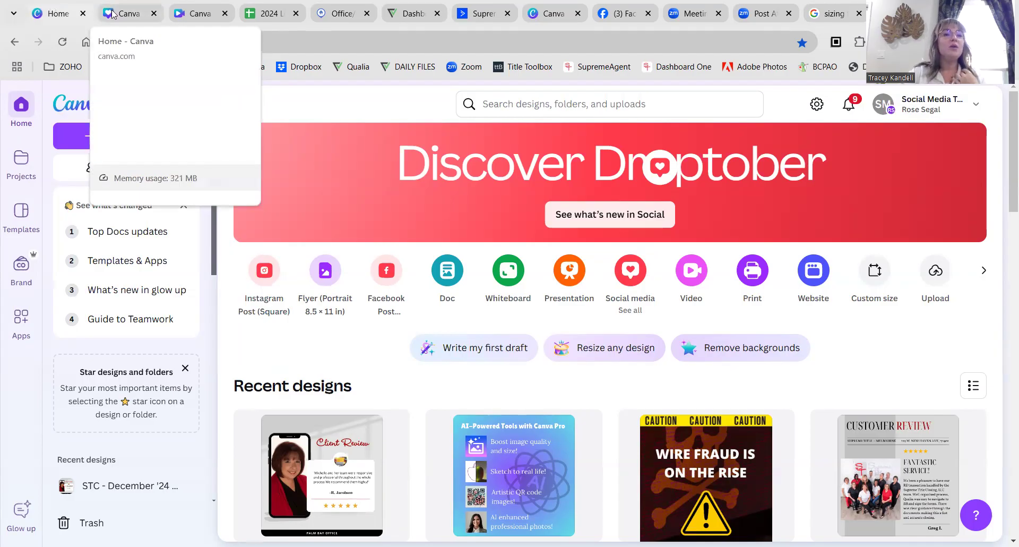
{"action": "left_click", "coordinate": [117, 13]}
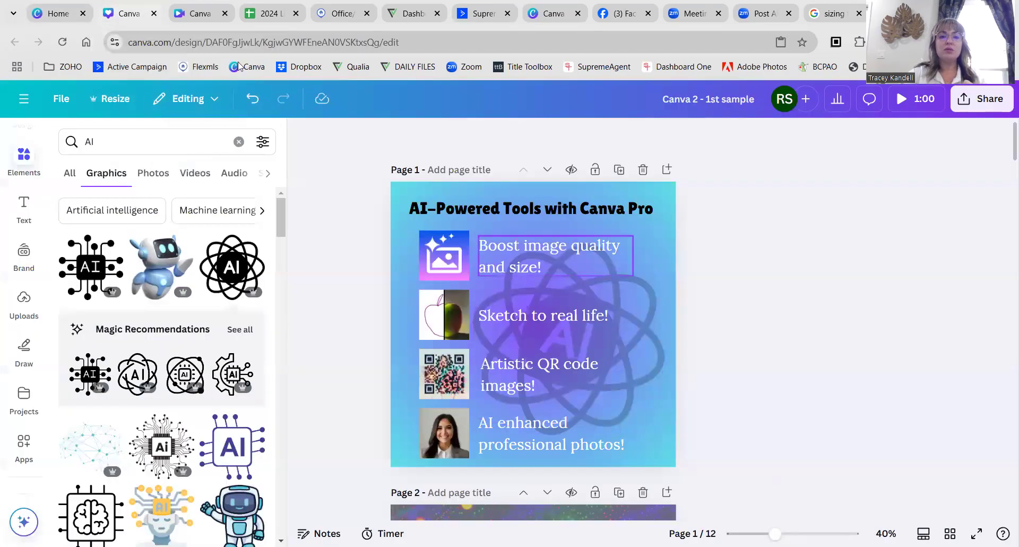
{"action": "left_click", "coordinate": [60, 12]}
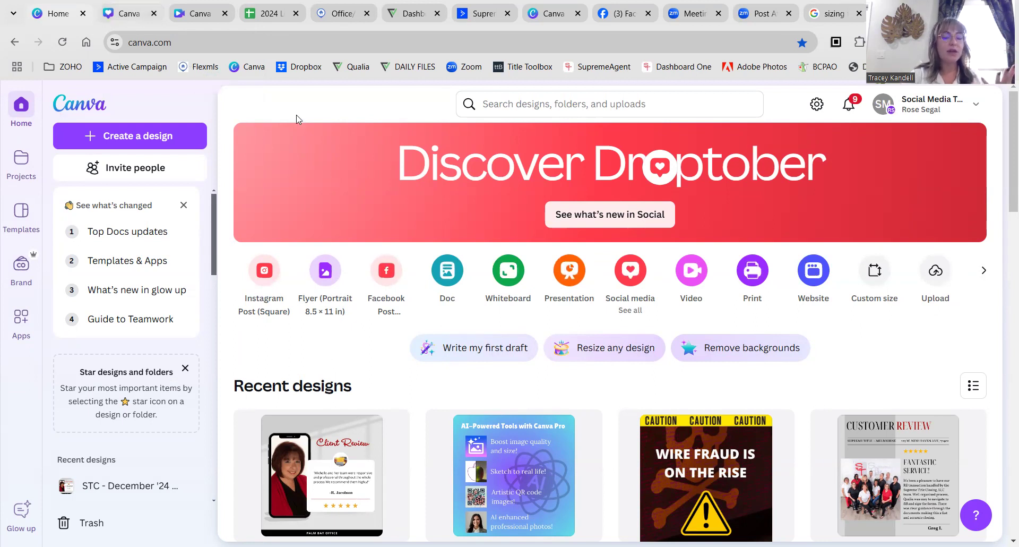
{"action": "left_click", "coordinate": [627, 278]}
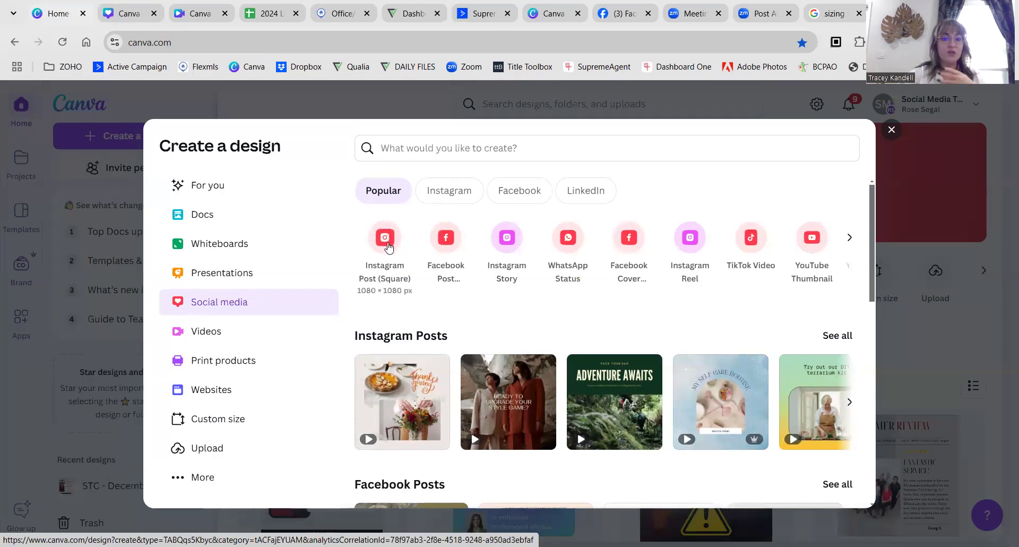
Switch to the "Canva 2 - 1st sample" design and collapse its AI graphics search results.
{"action": "left_click", "coordinate": [121, 12]}
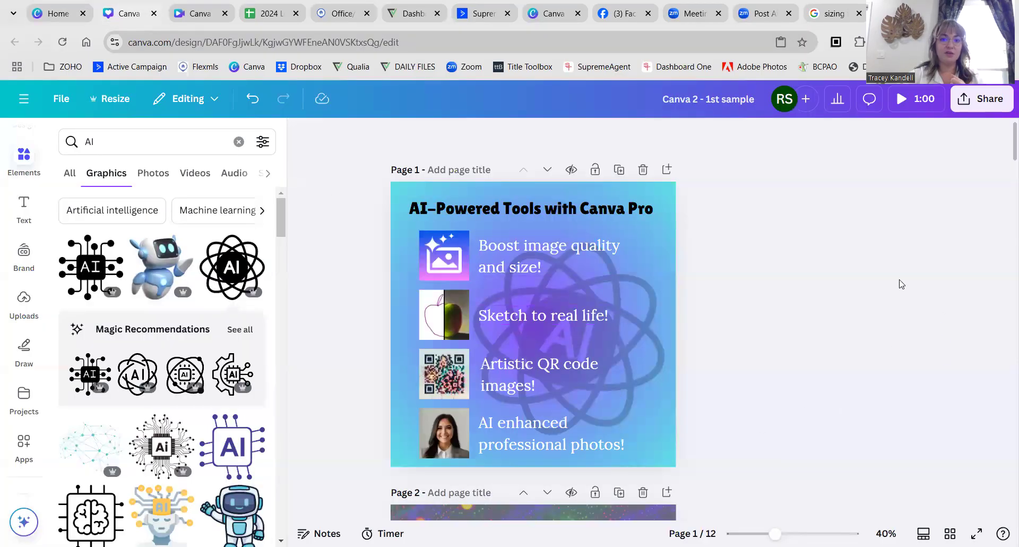
{"action": "scroll", "coordinate": [902, 283], "scroll_direction": "down", "scroll_amount": 2}
{"action": "scroll", "coordinate": [902, 283], "scroll_direction": "up", "scroll_amount": 2}
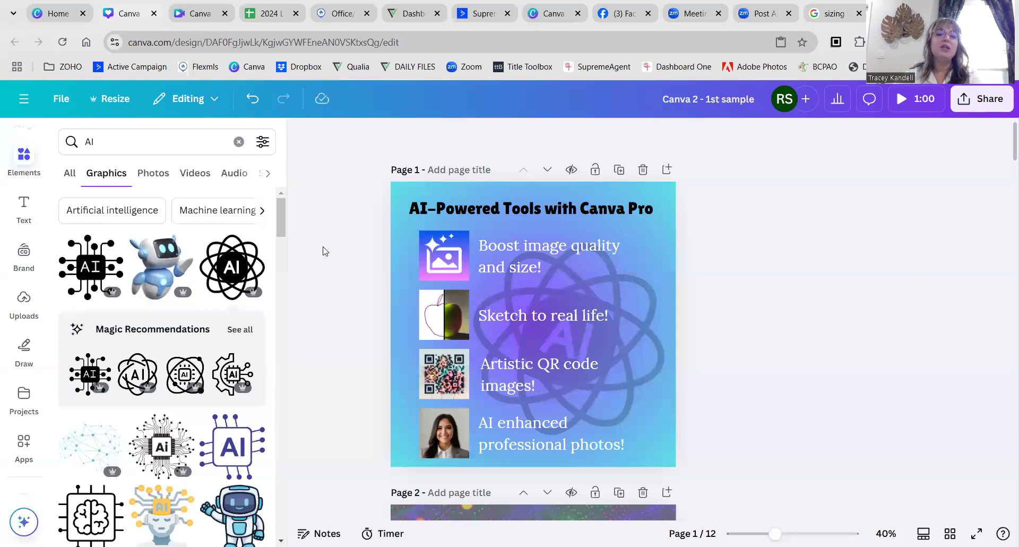
{"action": "left_click", "coordinate": [304, 134]}
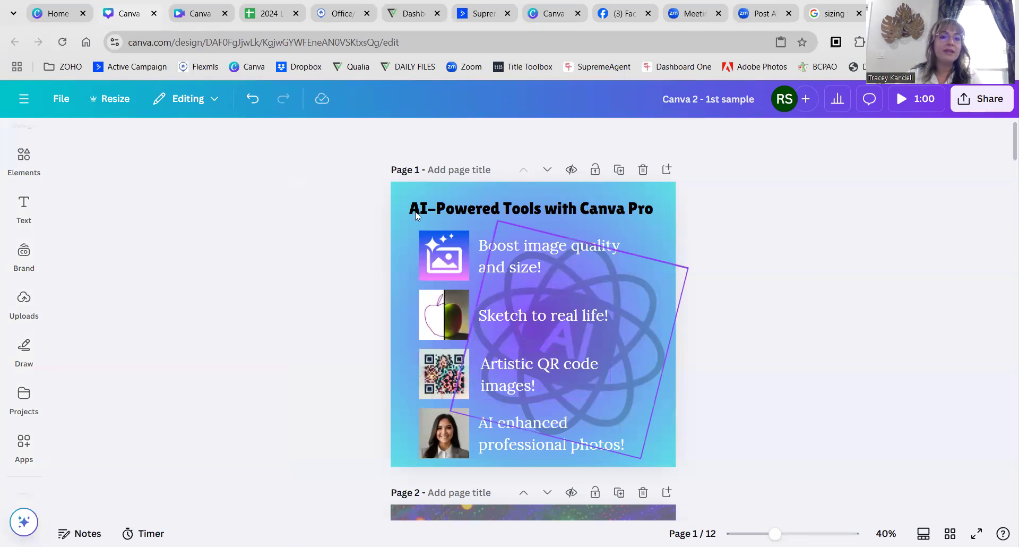
Return to the Canva home page, close the design creation dialog and look through the recent designs.
{"action": "left_click", "coordinate": [53, 16]}
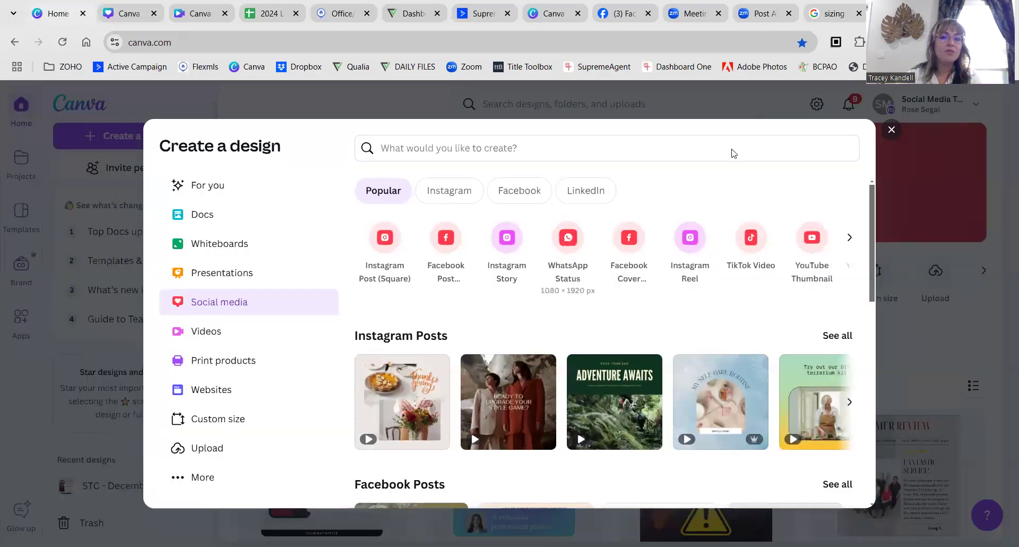
{"action": "left_click", "coordinate": [892, 130]}
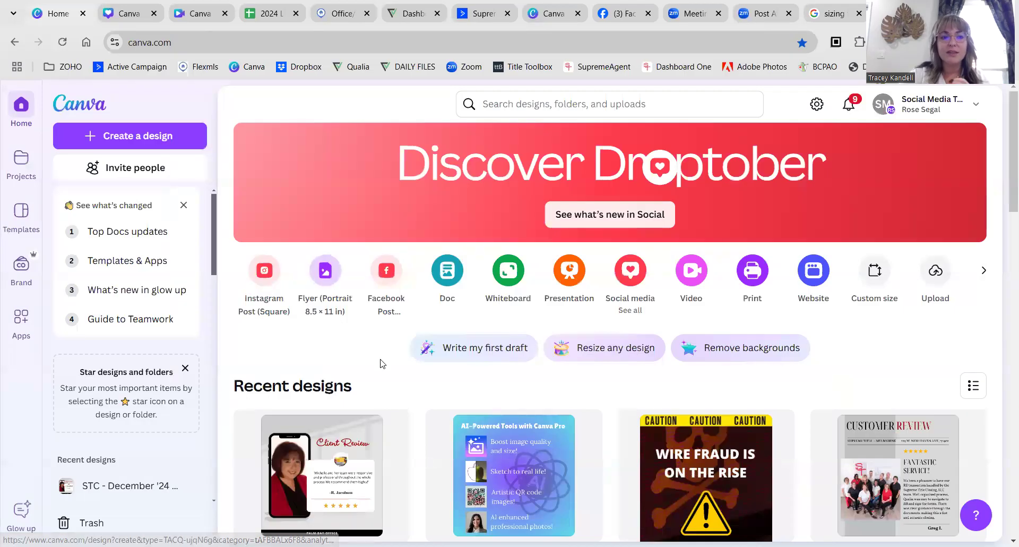
{"action": "scroll", "coordinate": [387, 358], "scroll_direction": "down", "scroll_amount": 2}
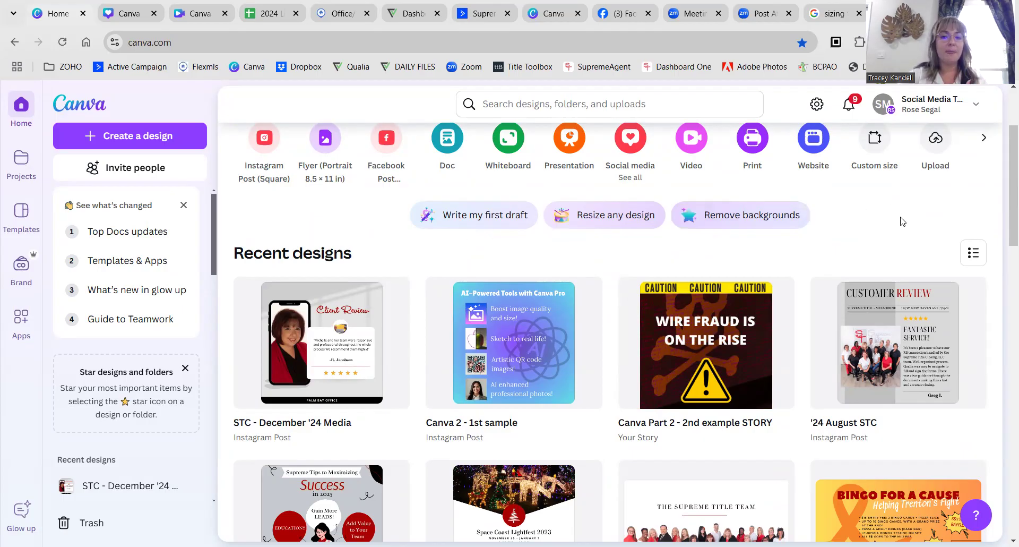
{"action": "scroll", "coordinate": [505, 354], "scroll_direction": "down", "scroll_amount": 4}
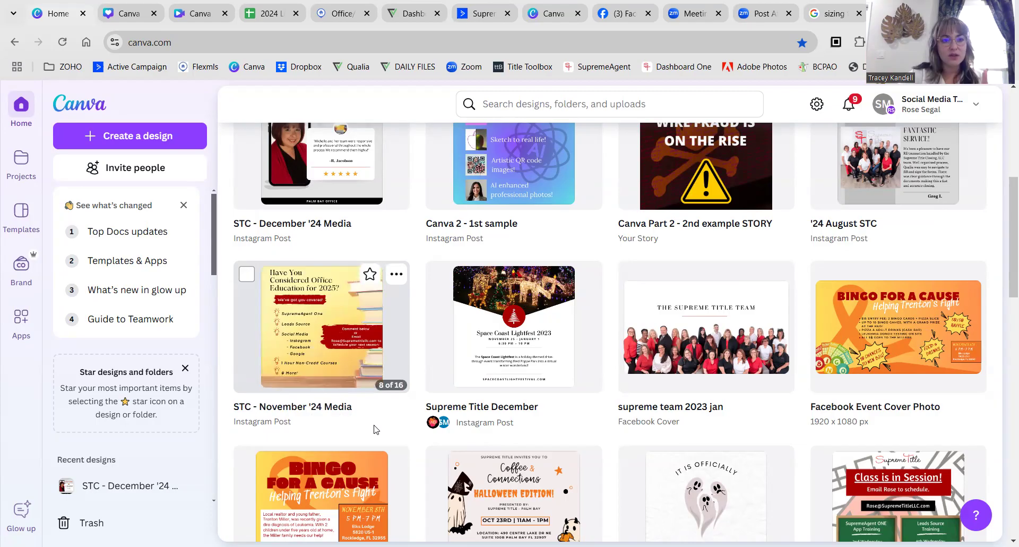
{"action": "scroll", "coordinate": [455, 407], "scroll_direction": "down", "scroll_amount": 1}
{"action": "scroll", "coordinate": [455, 408], "scroll_direction": "down", "scroll_amount": 2}
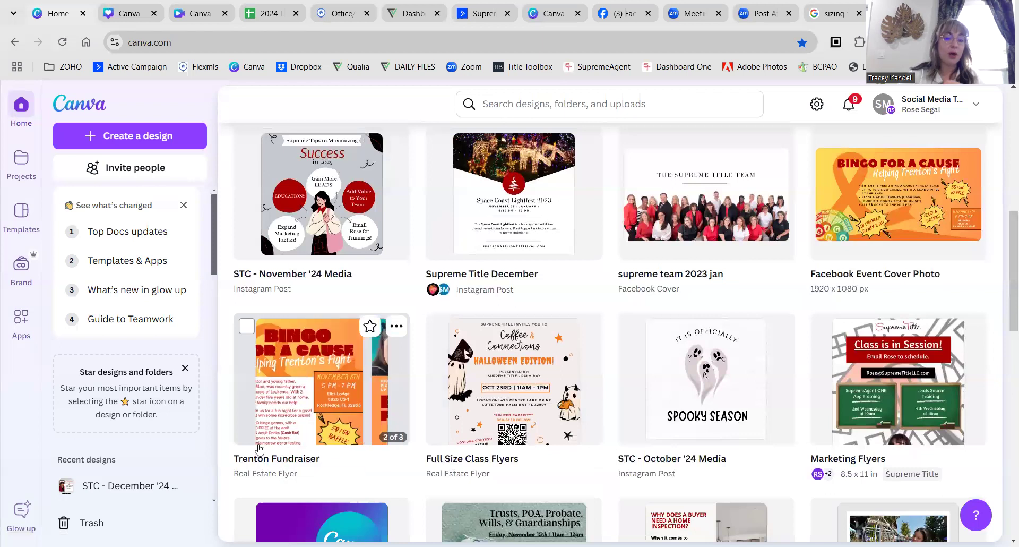
{"action": "scroll", "coordinate": [372, 472], "scroll_direction": "down", "scroll_amount": 4}
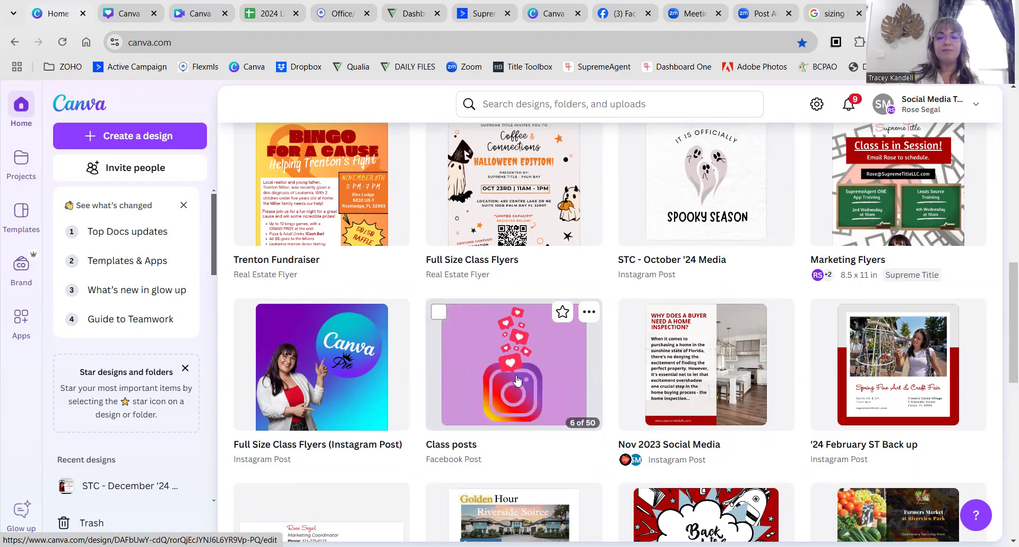
{"action": "scroll", "coordinate": [531, 382], "scroll_direction": "down", "scroll_amount": 4}
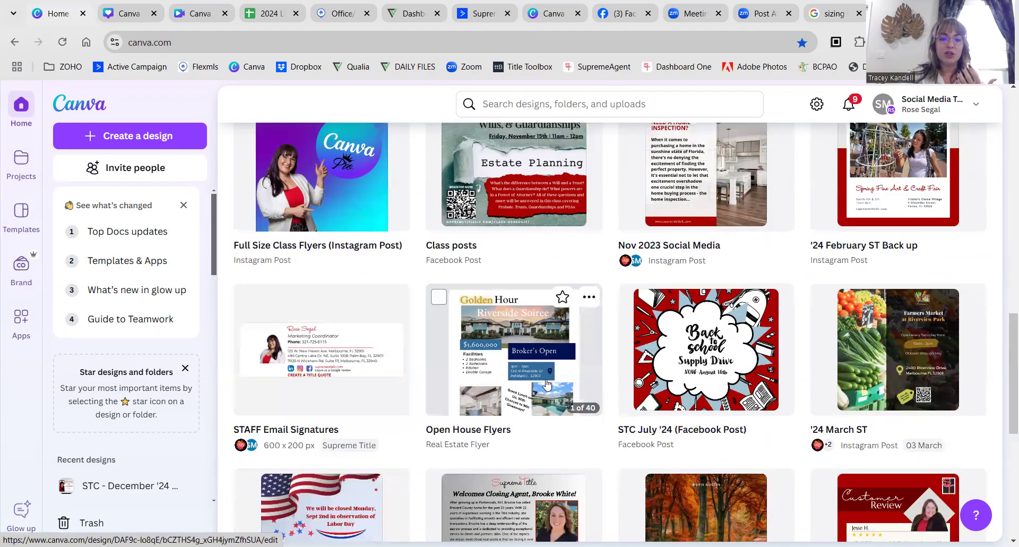
{"action": "scroll", "coordinate": [547, 383], "scroll_direction": "up", "scroll_amount": 2}
{"action": "scroll", "coordinate": [632, 188], "scroll_direction": "up", "scroll_amount": 10}
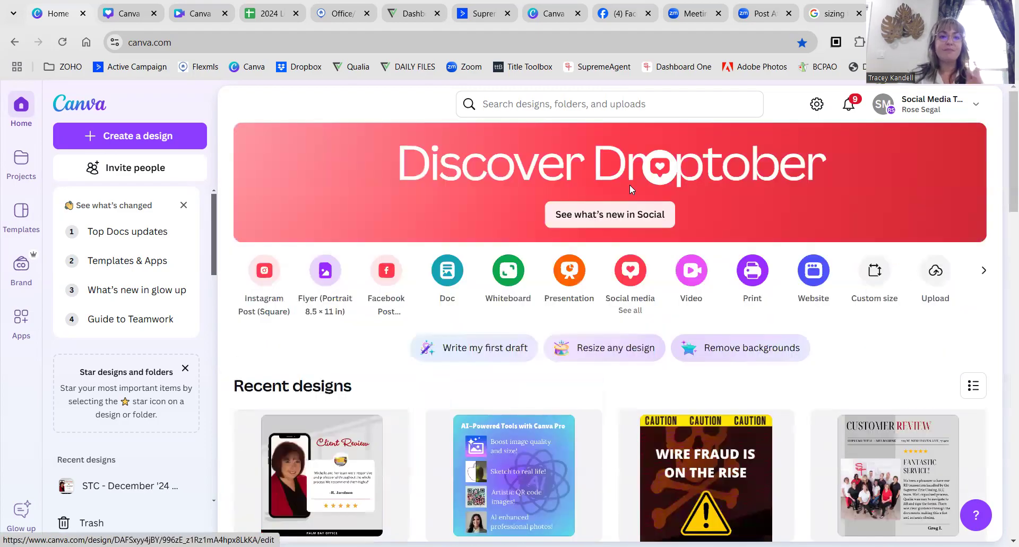
Ungroup the QR code image from its text on page 1 of "Canva 2 - 1st sample" and reload the page.
{"action": "left_click", "coordinate": [115, 17]}
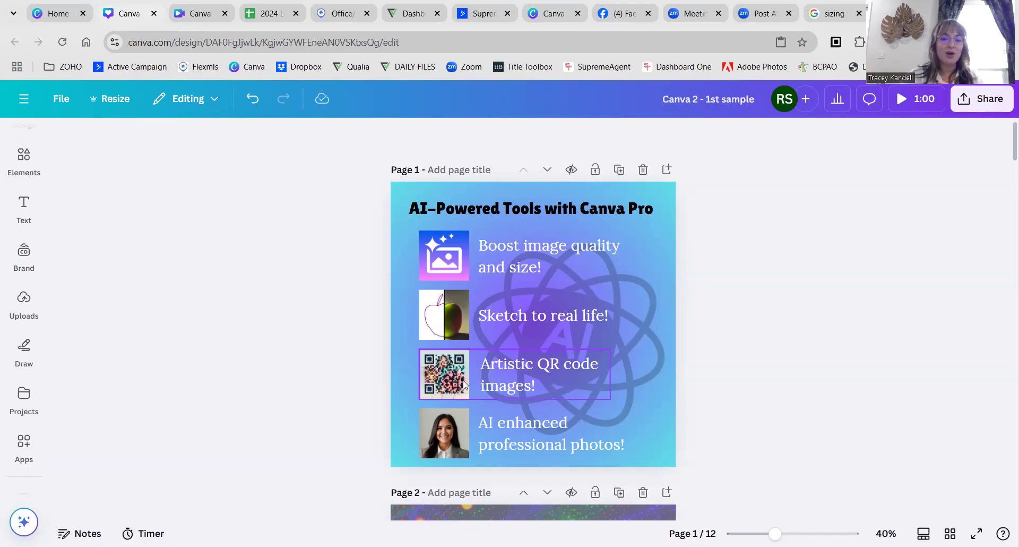
{"action": "left_click", "coordinate": [447, 381]}
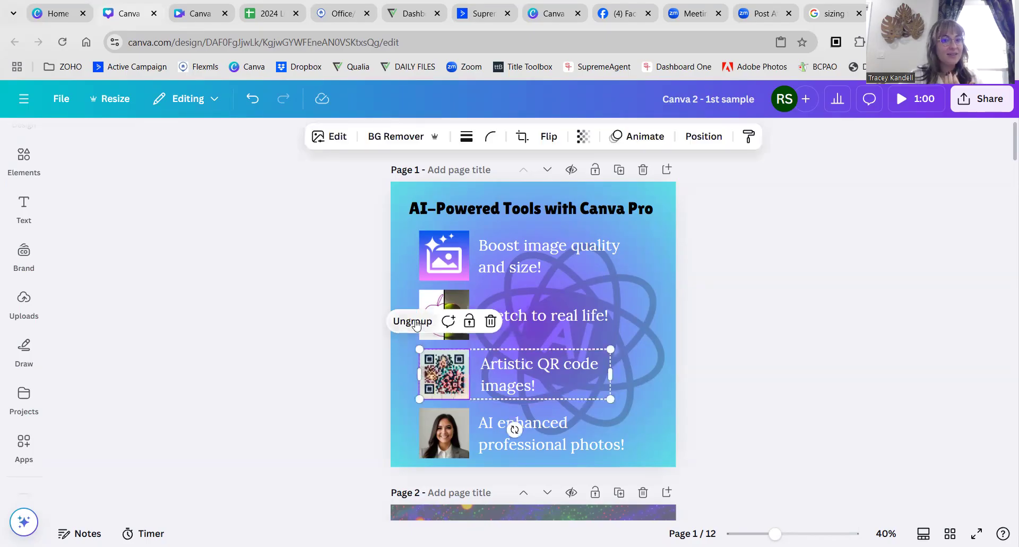
{"action": "left_click", "coordinate": [410, 321]}
{"action": "left_click", "coordinate": [343, 389]}
{"action": "left_click", "coordinate": [449, 369]}
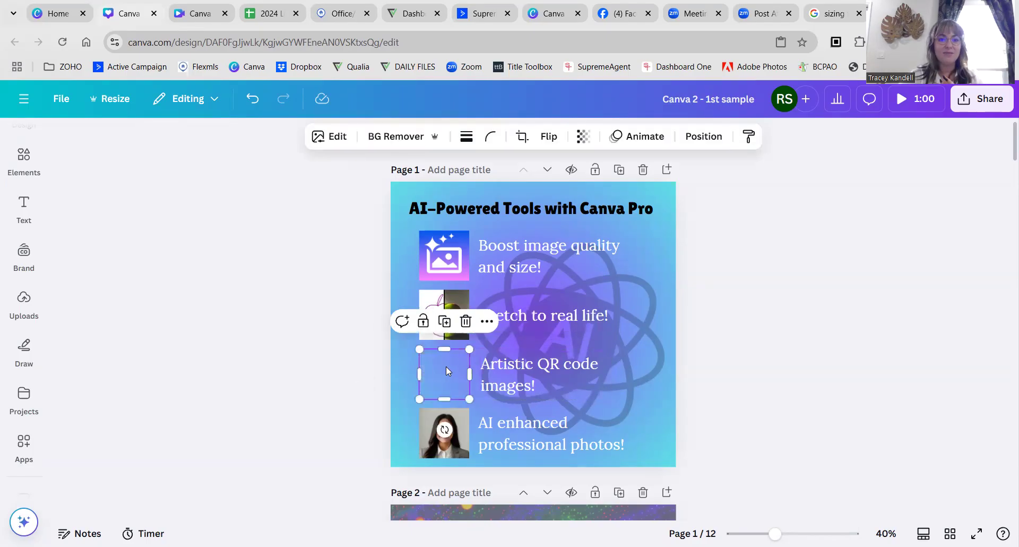
{"action": "left_click", "coordinate": [62, 41]}
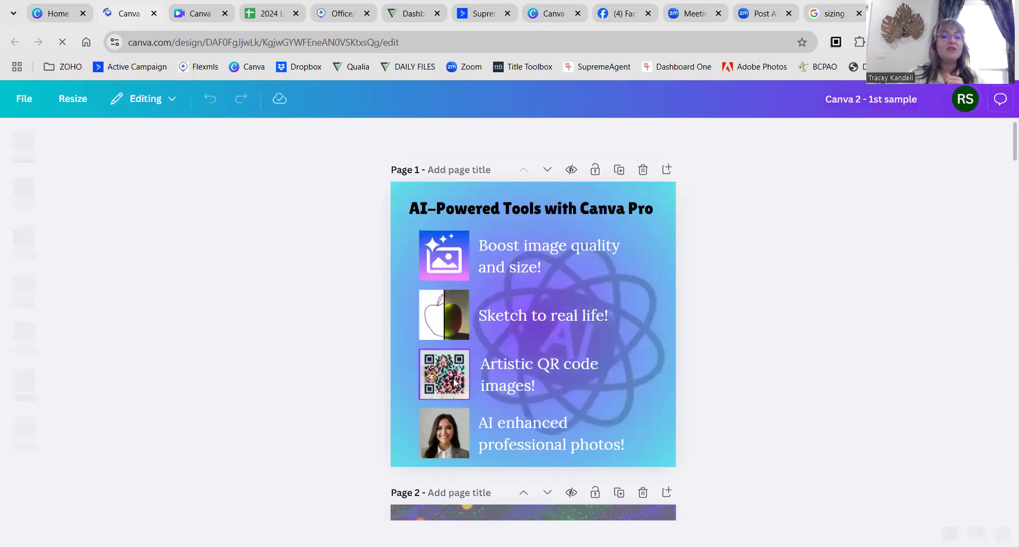
Enlarge the QR code image across most of page 1, shrink it back to its small size, and deselect it.
{"action": "left_click", "coordinate": [417, 377]}
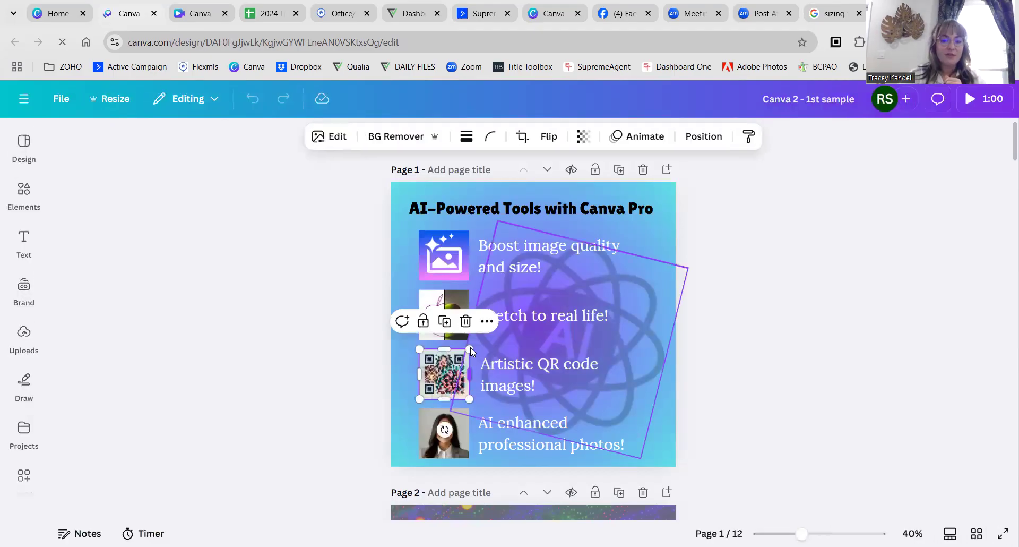
{"action": "left_click_drag", "start_coordinate": [469, 349], "coordinate": [667, 221]}
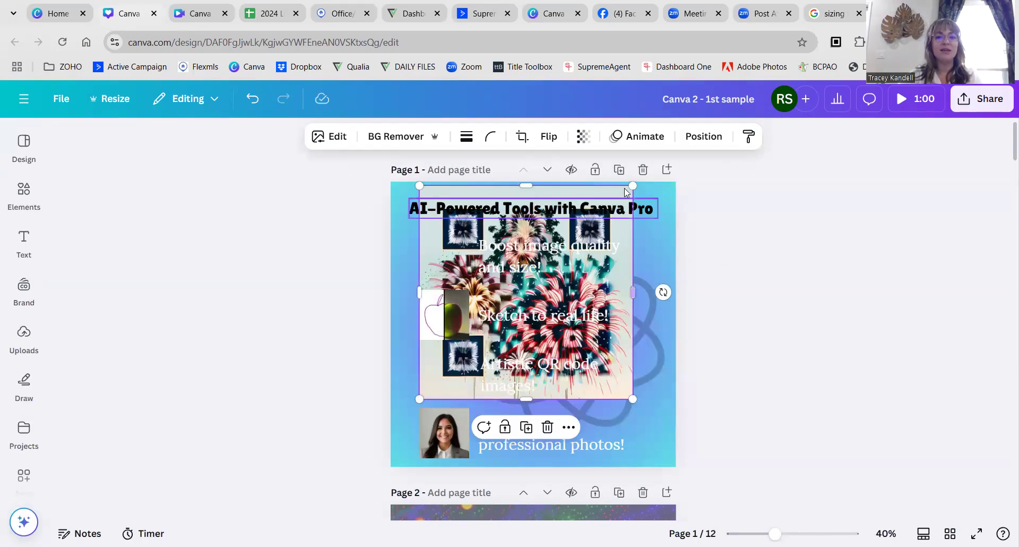
{"action": "left_click_drag", "start_coordinate": [628, 187], "coordinate": [471, 343]}
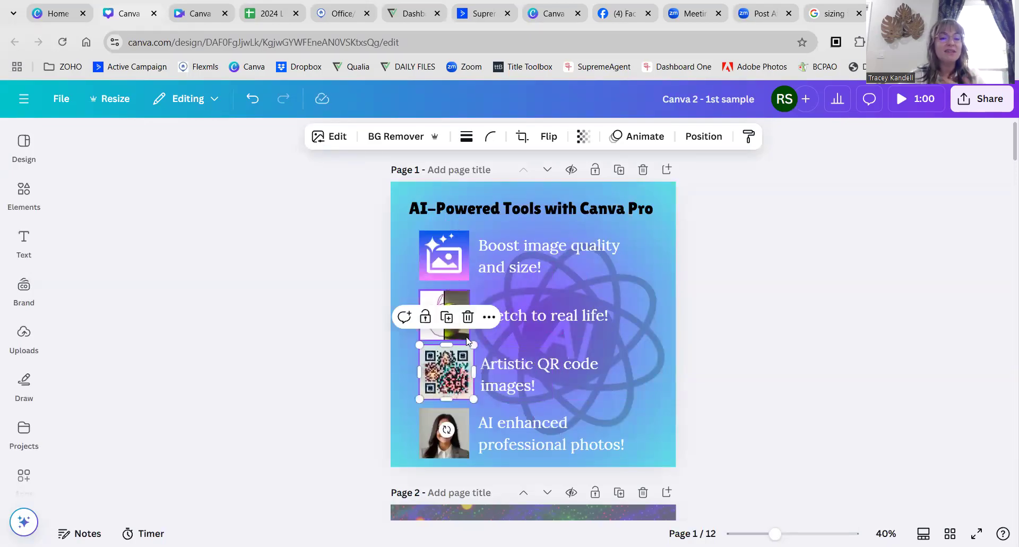
{"action": "left_click", "coordinate": [789, 260]}
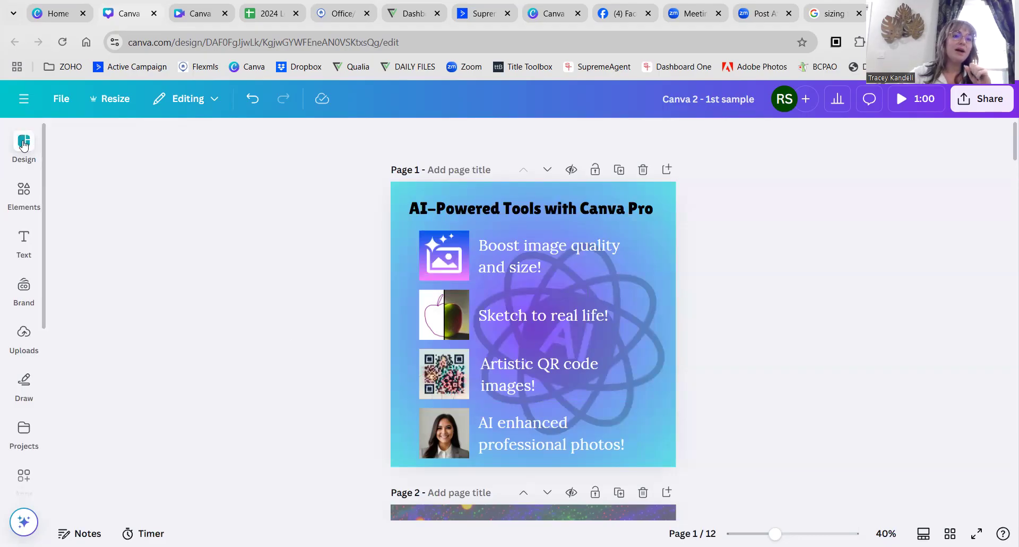
Show the design templates and duplicate the "AI-Powered Tools with Canva Pro" page.
{"action": "left_click", "coordinate": [24, 142]}
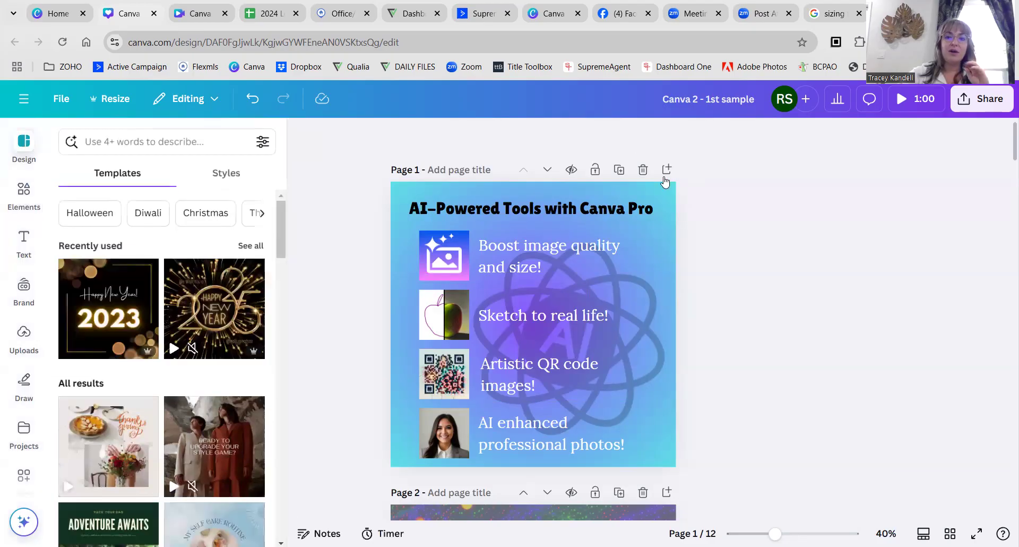
{"action": "left_click", "coordinate": [619, 169]}
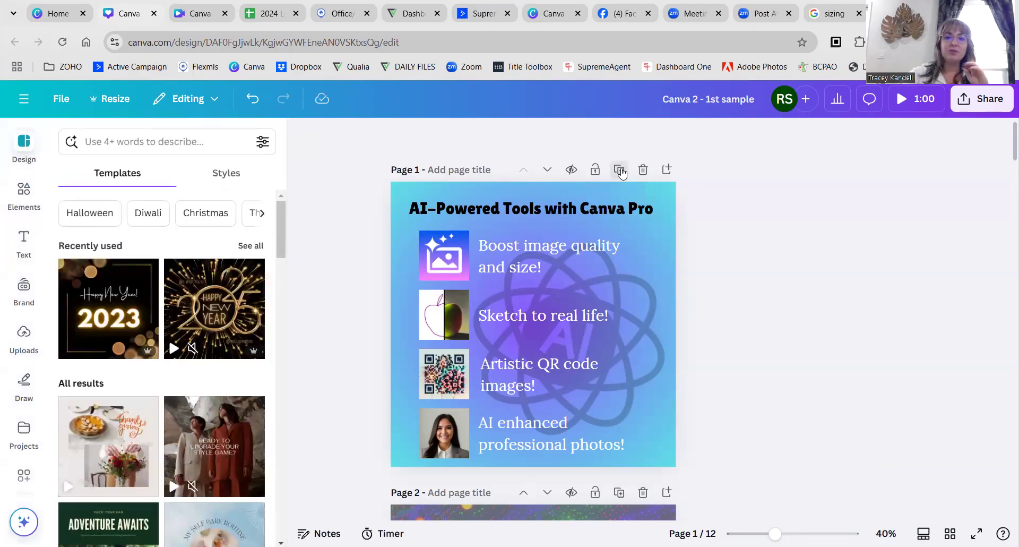
{"action": "scroll", "coordinate": [754, 266], "scroll_direction": "up", "scroll_amount": 5}
Delete all elements and the gradient background from page 1 to leave a blank page.
{"action": "left_click_drag", "start_coordinate": [752, 456], "coordinate": [418, 205]}
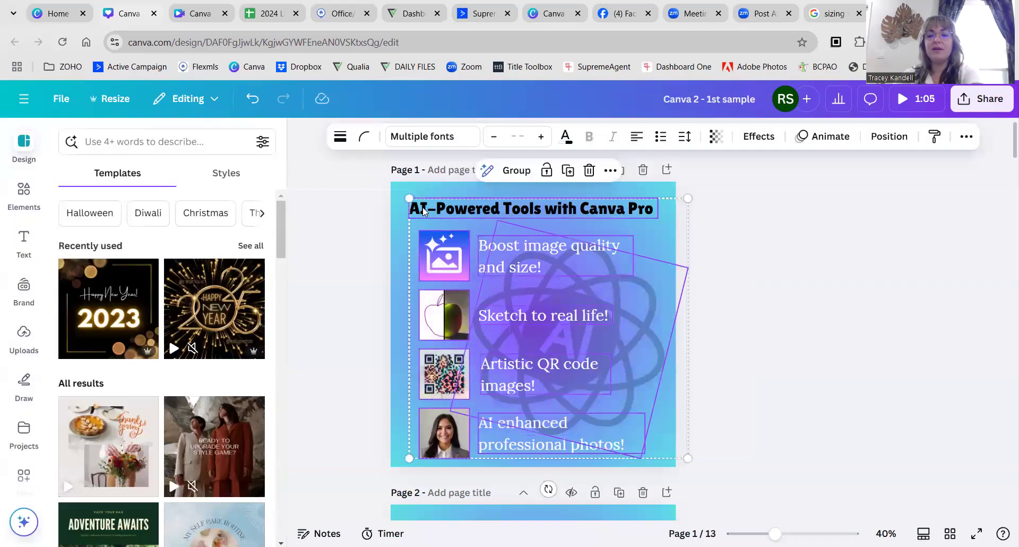
{"action": "key", "text": "Delete"}
{"action": "left_click", "coordinate": [603, 381]}
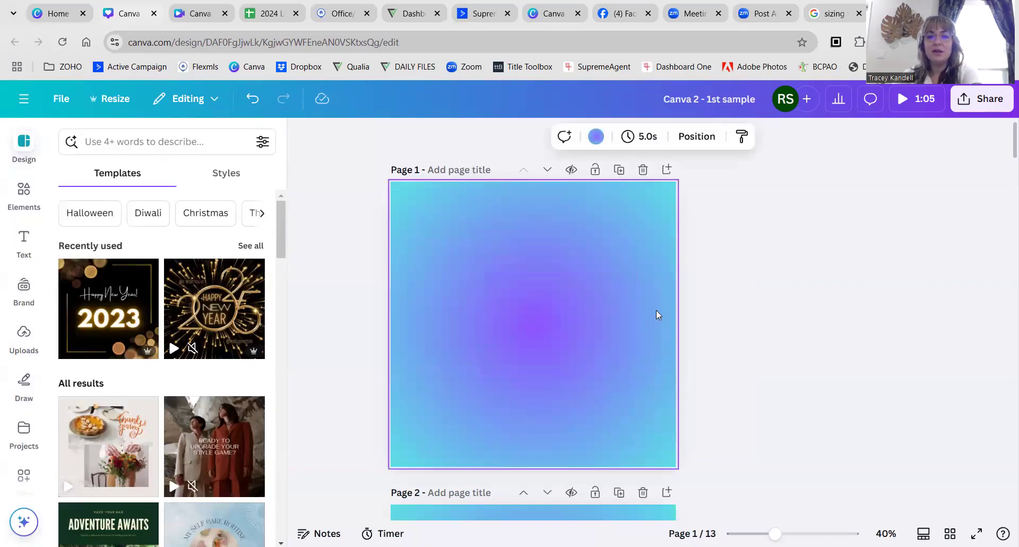
{"action": "key", "text": "Delete"}
{"action": "left_click", "coordinate": [752, 294]}
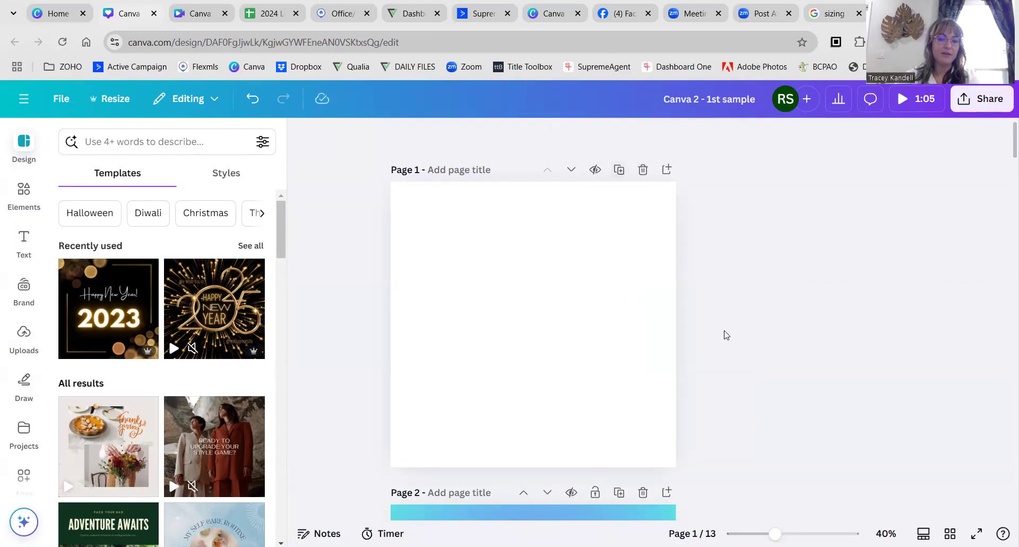
Look through the design's pages down to the option for adding a page, and return to blank page 1.
{"action": "scroll", "coordinate": [674, 376], "scroll_direction": "down", "scroll_amount": 4}
{"action": "scroll", "coordinate": [722, 363], "scroll_direction": "down", "scroll_amount": 20}
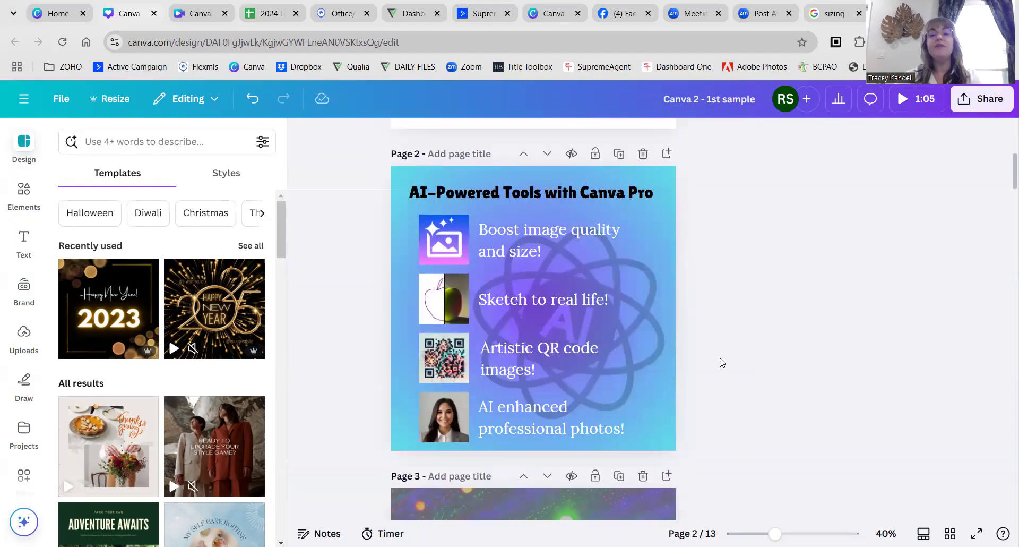
{"action": "scroll", "coordinate": [722, 363], "scroll_direction": "down", "scroll_amount": 20}
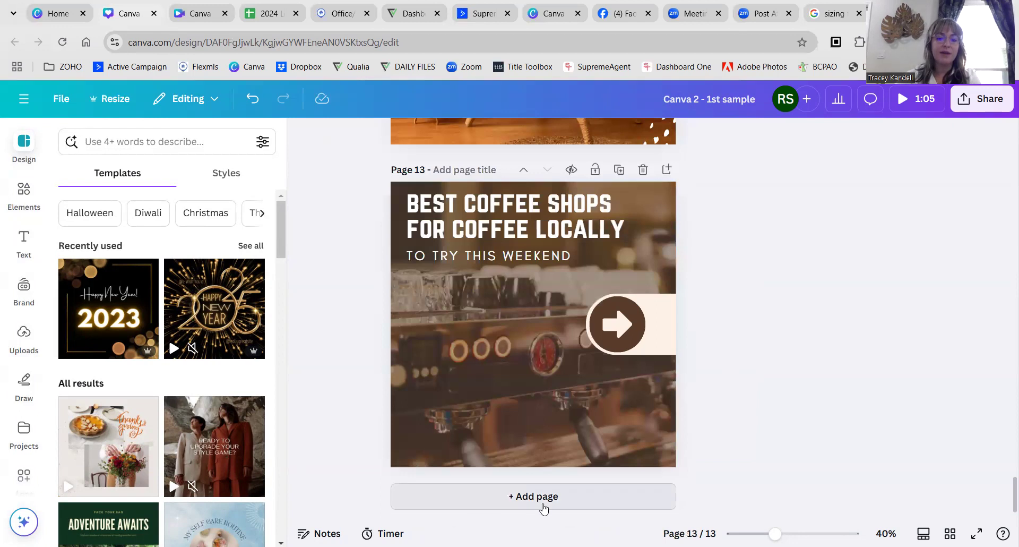
{"action": "scroll", "coordinate": [717, 325], "scroll_direction": "up", "scroll_amount": 15}
{"action": "scroll", "coordinate": [716, 326], "scroll_direction": "up", "scroll_amount": 20}
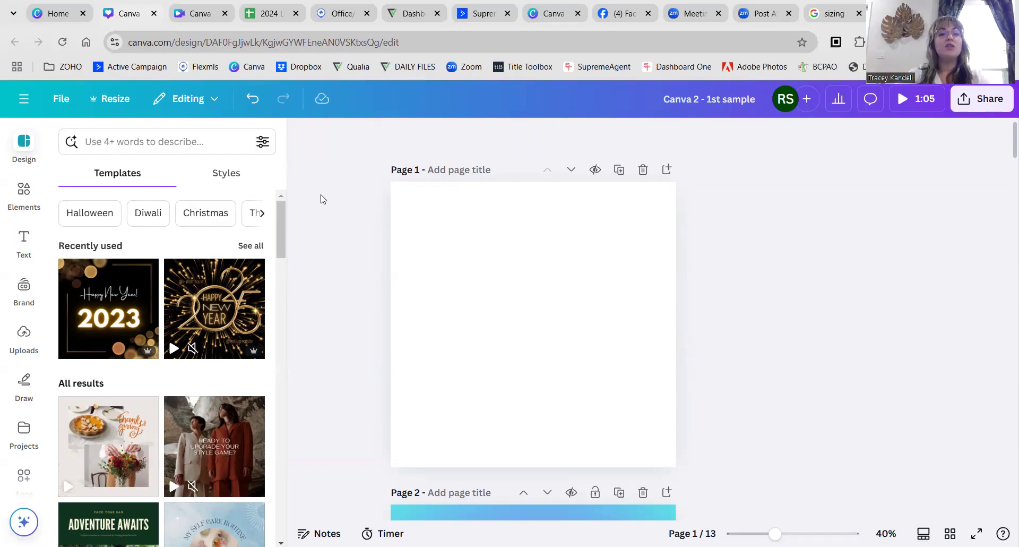
Search the templates for "Open House", apply the Grey and White Modern Open House Instagram Post to page 1, and return to the results.
{"action": "left_click", "coordinate": [210, 150]}
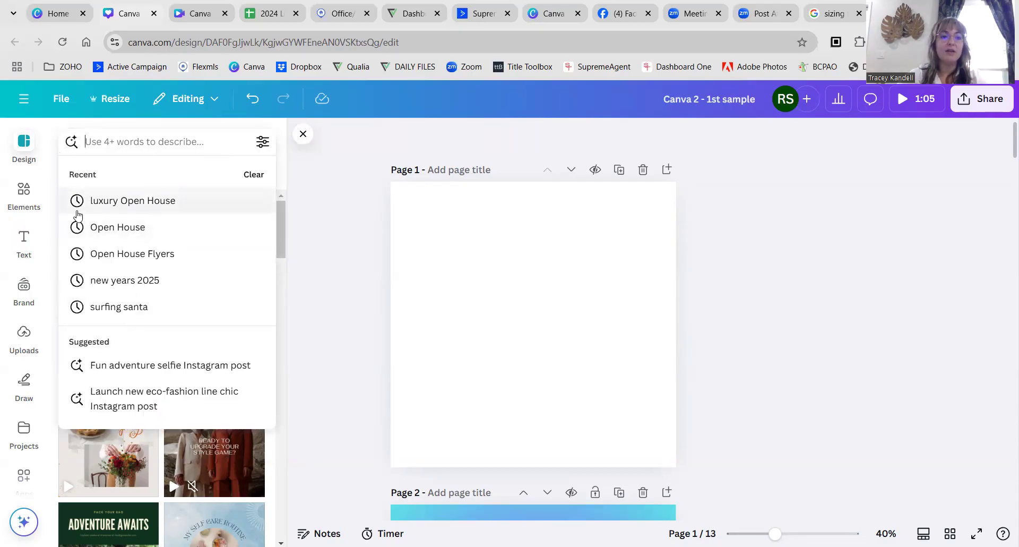
{"action": "left_click", "coordinate": [118, 235]}
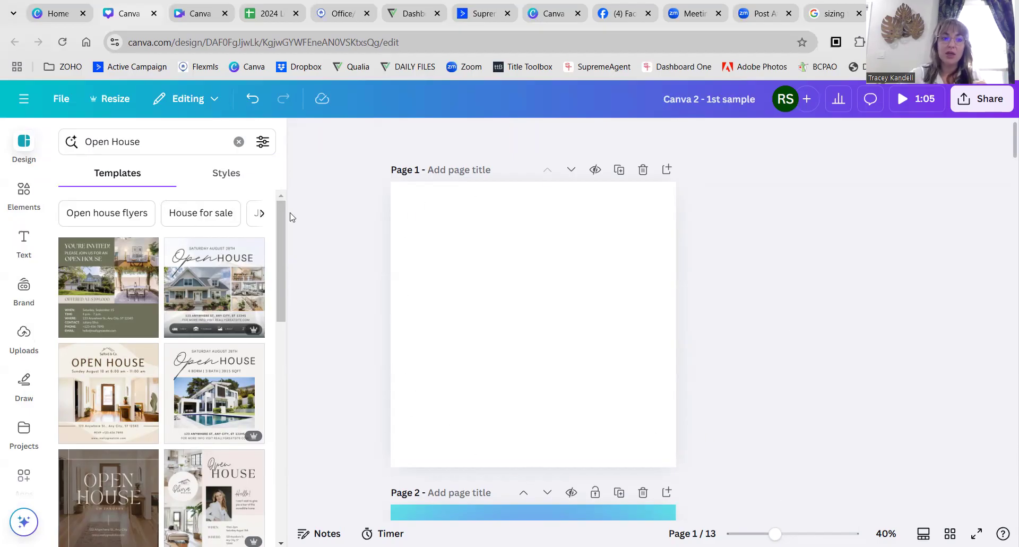
{"action": "left_click", "coordinate": [211, 301]}
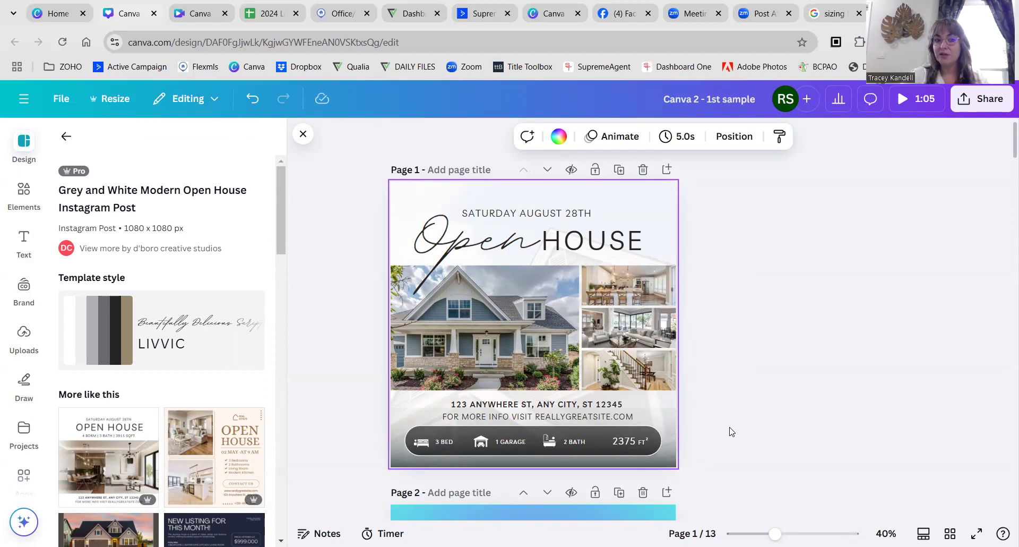
{"action": "left_click", "coordinate": [65, 136]}
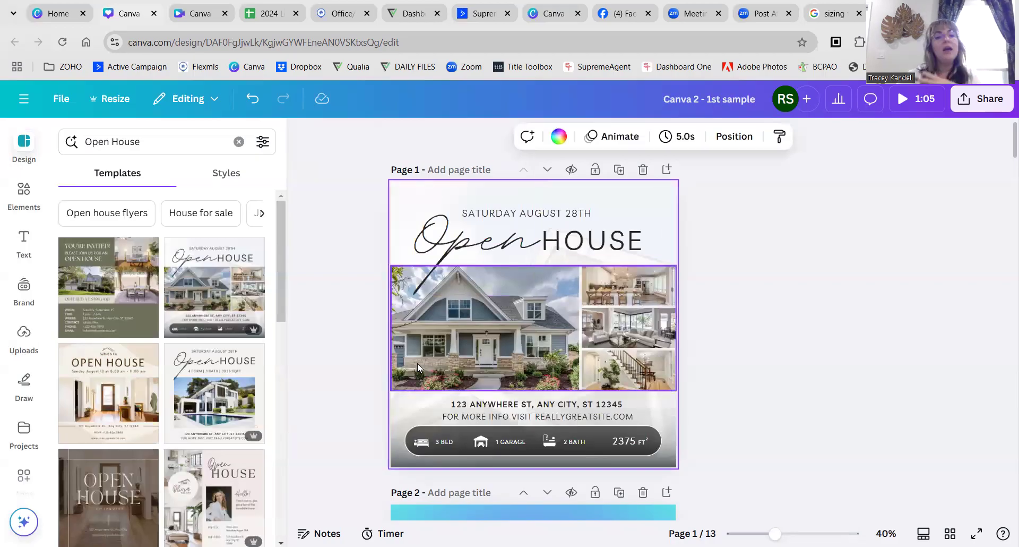
Replace page 1 with the Neutral Modern Elegant Interior Agency Open House Announcement template and return to the template results.
{"action": "scroll", "coordinate": [200, 332], "scroll_direction": "down", "scroll_amount": 1}
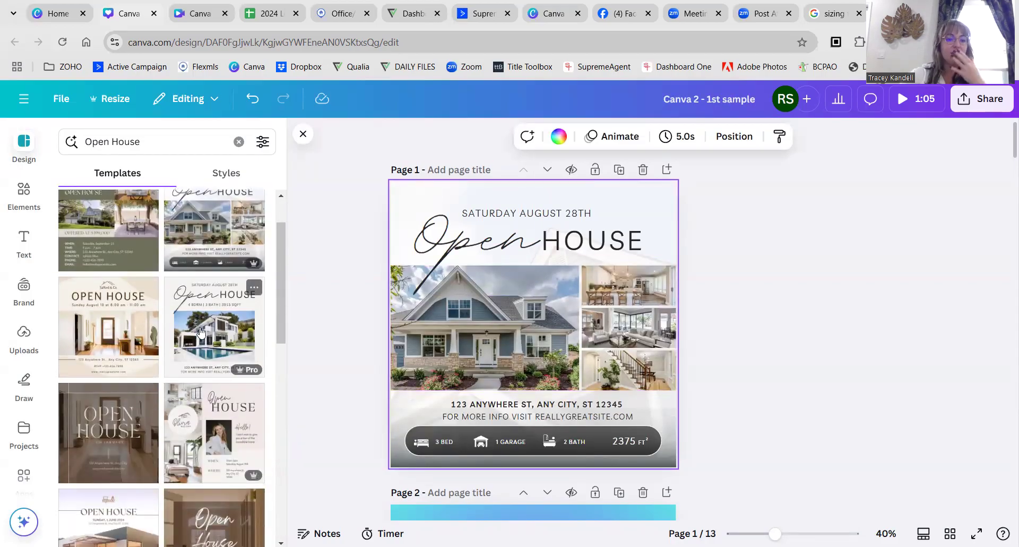
{"action": "scroll", "coordinate": [201, 331], "scroll_direction": "down", "scroll_amount": 2}
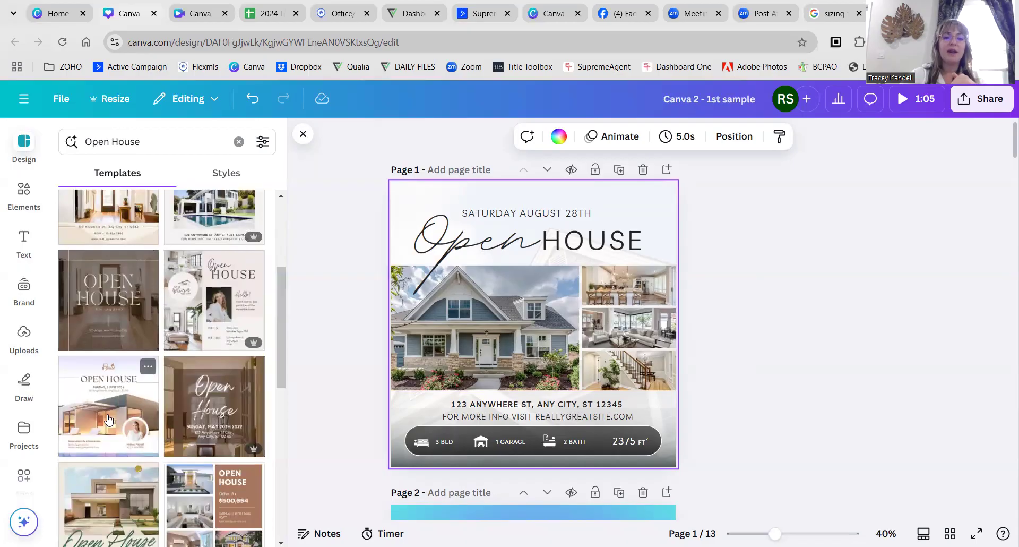
{"action": "left_click", "coordinate": [108, 421]}
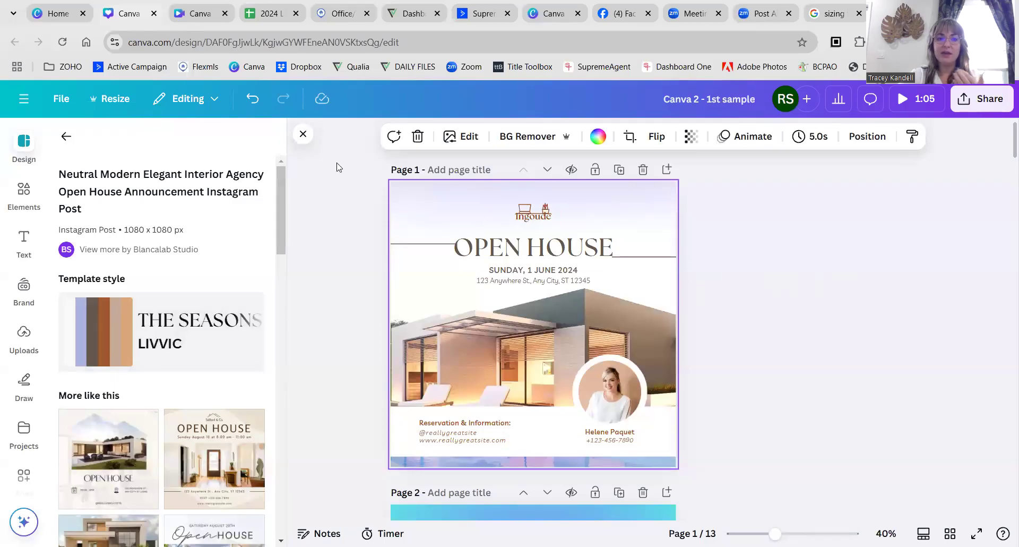
{"action": "left_click", "coordinate": [66, 137]}
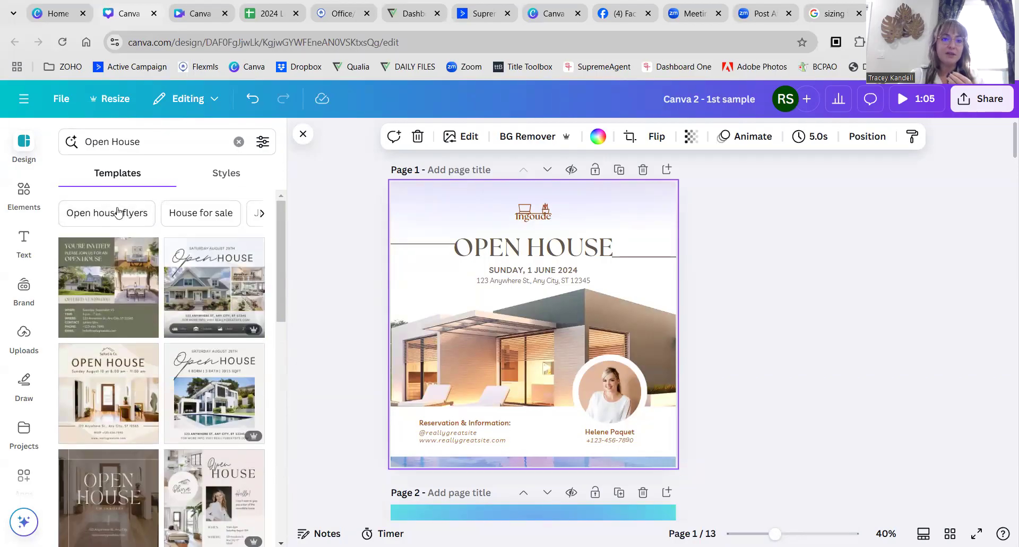
Look through the design styles and the Brand Kit's logos, colors, fonts, brand voice and photos.
{"action": "left_click", "coordinate": [230, 175]}
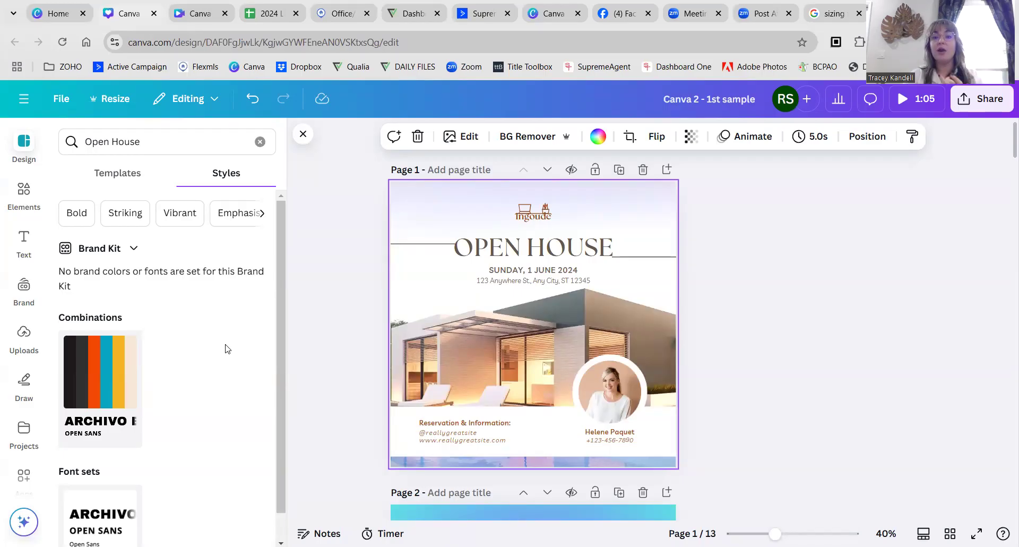
{"action": "left_click", "coordinate": [22, 289]}
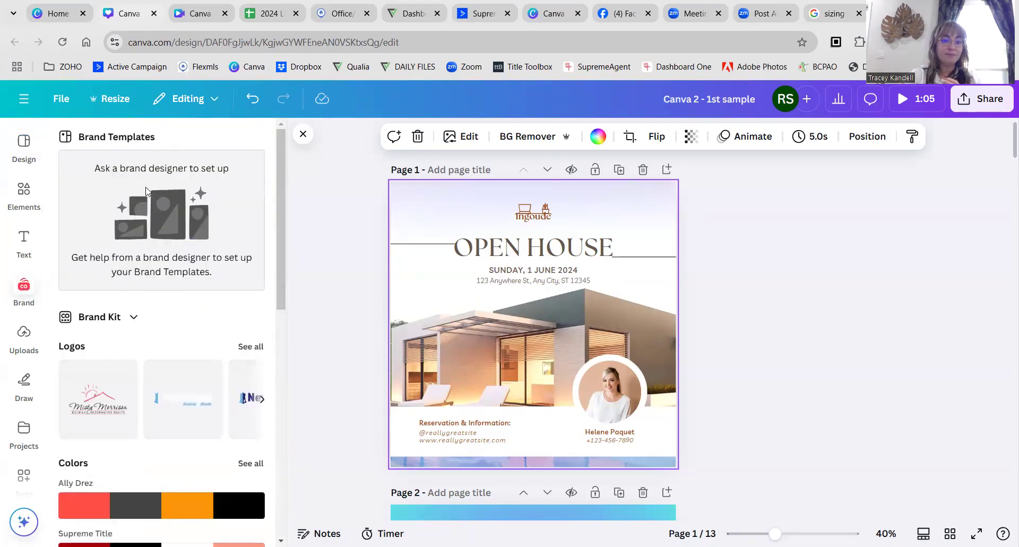
{"action": "scroll", "coordinate": [159, 326], "scroll_direction": "down", "scroll_amount": 3}
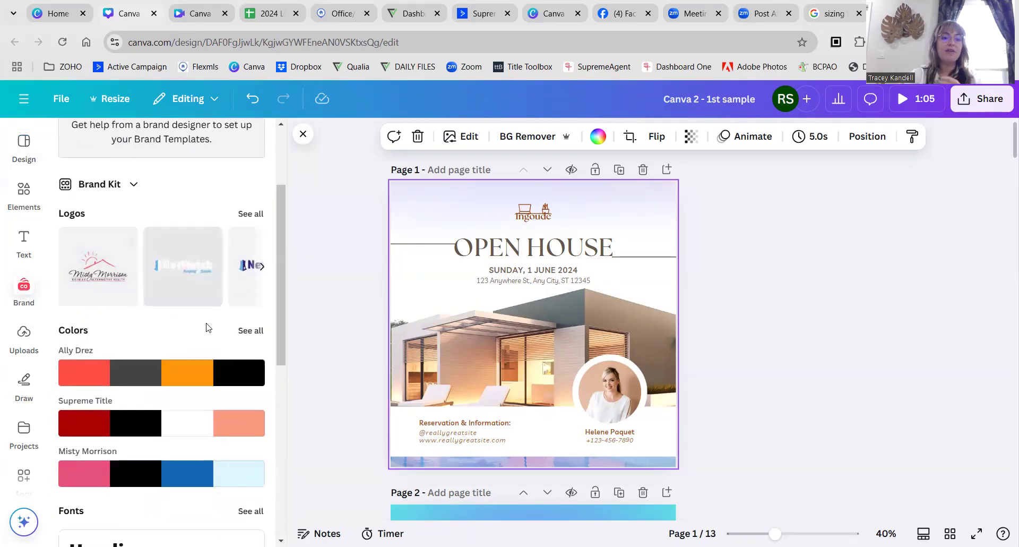
{"action": "scroll", "coordinate": [163, 351], "scroll_direction": "down", "scroll_amount": 3}
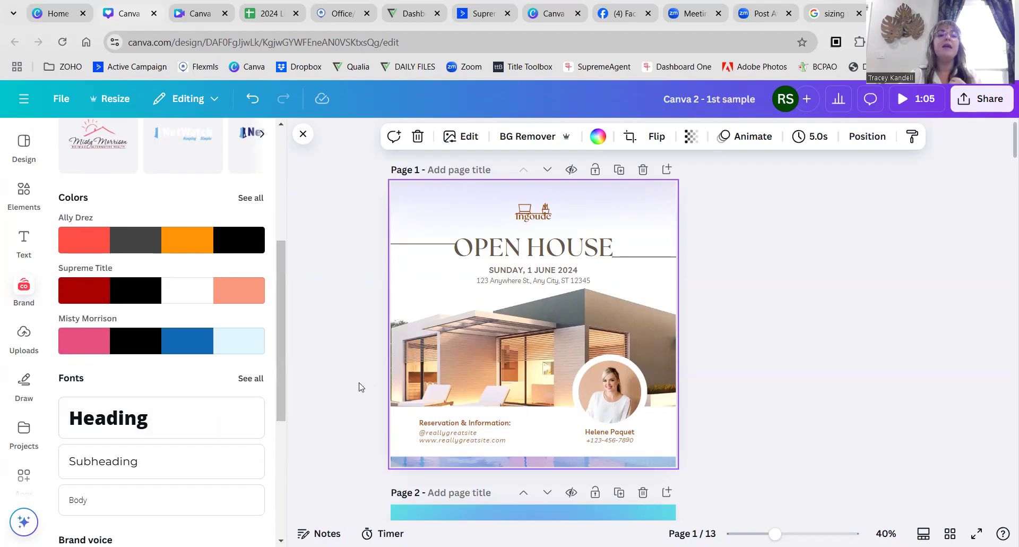
{"action": "scroll", "coordinate": [212, 416], "scroll_direction": "down", "scroll_amount": 3}
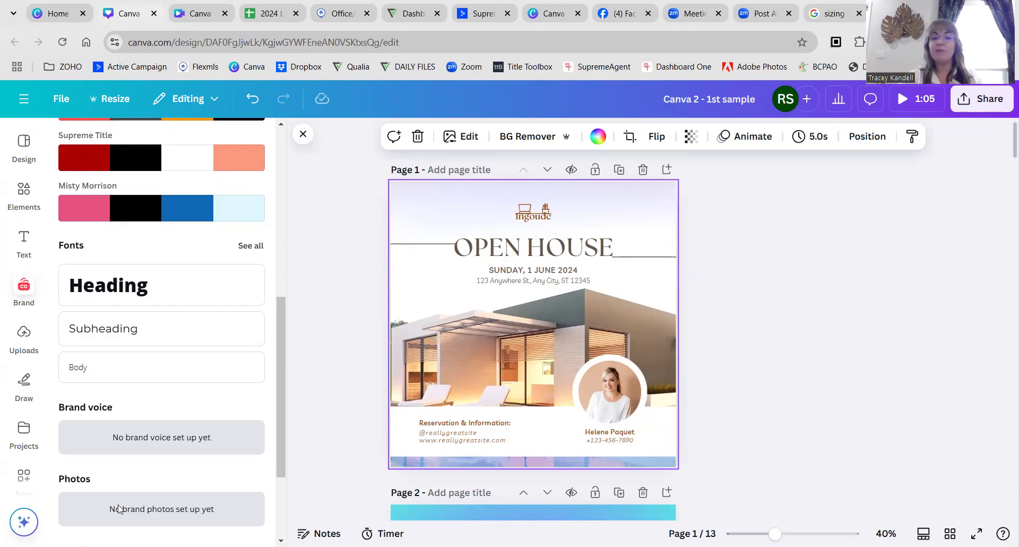
{"action": "scroll", "coordinate": [126, 453], "scroll_direction": "up", "scroll_amount": 9}
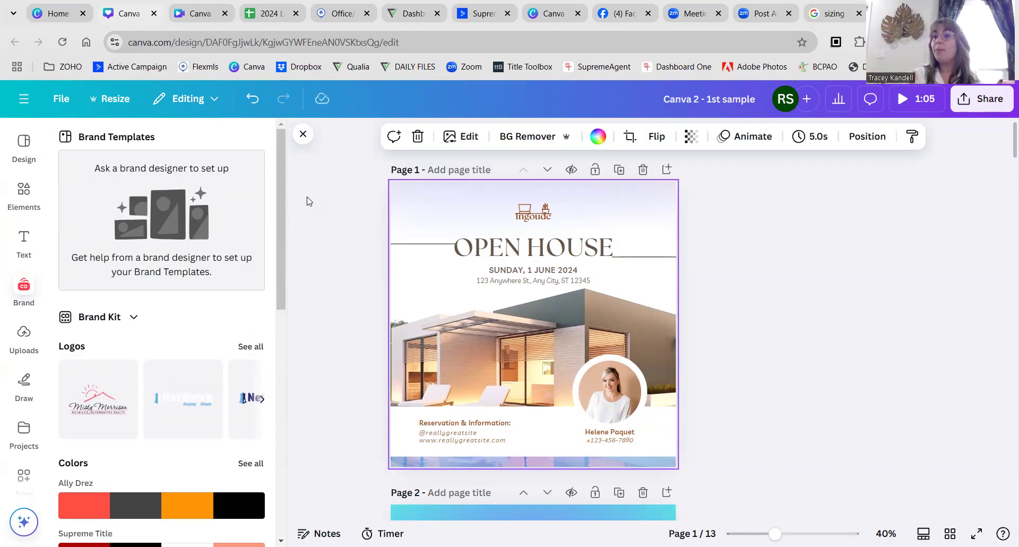
Return to the design templates, search them for "new listing", and clear the search.
{"action": "left_click", "coordinate": [21, 154]}
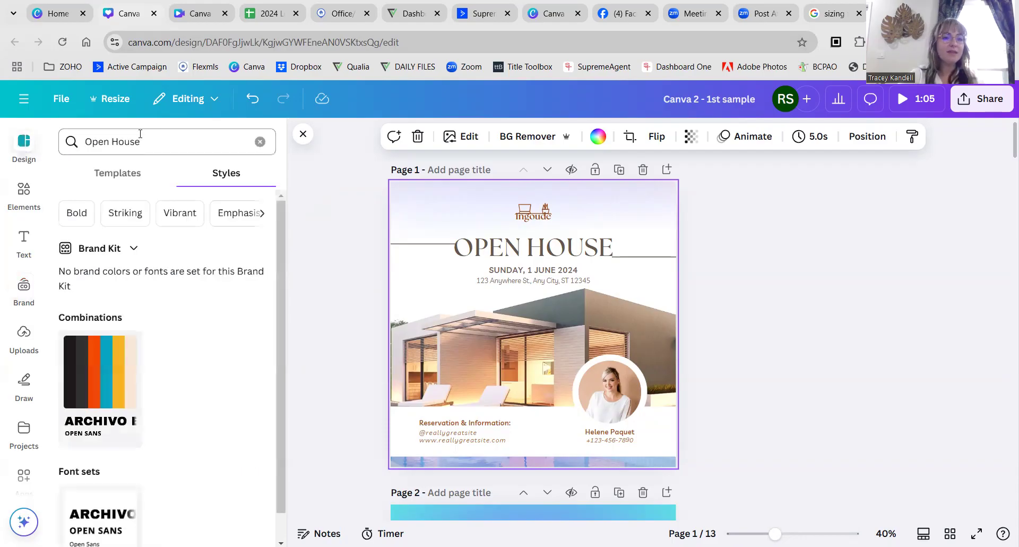
{"action": "left_click", "coordinate": [118, 177]}
{"action": "triple_click", "coordinate": [171, 142]}
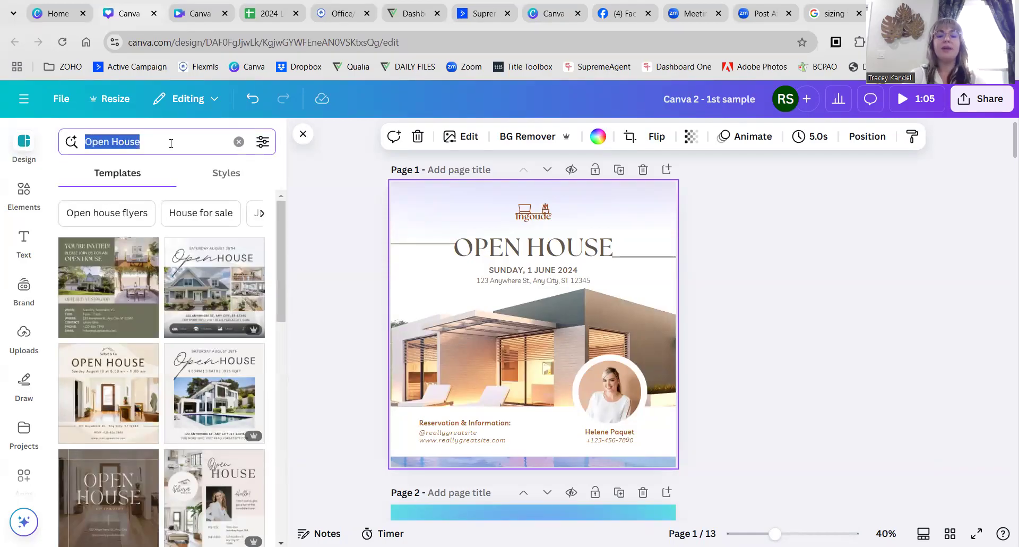
{"action": "key", "text": "BackSpace"}
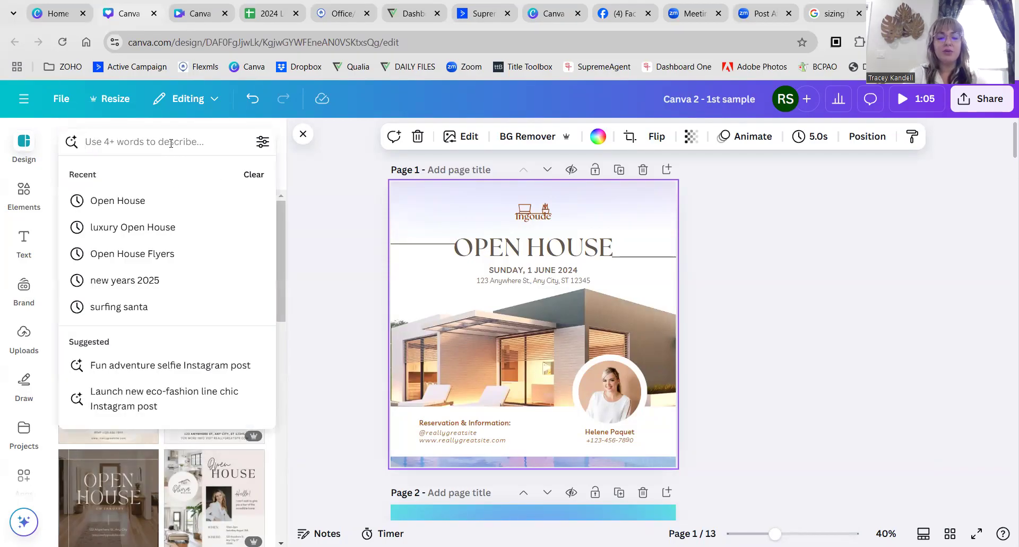
{"action": "type", "text": "new list"}
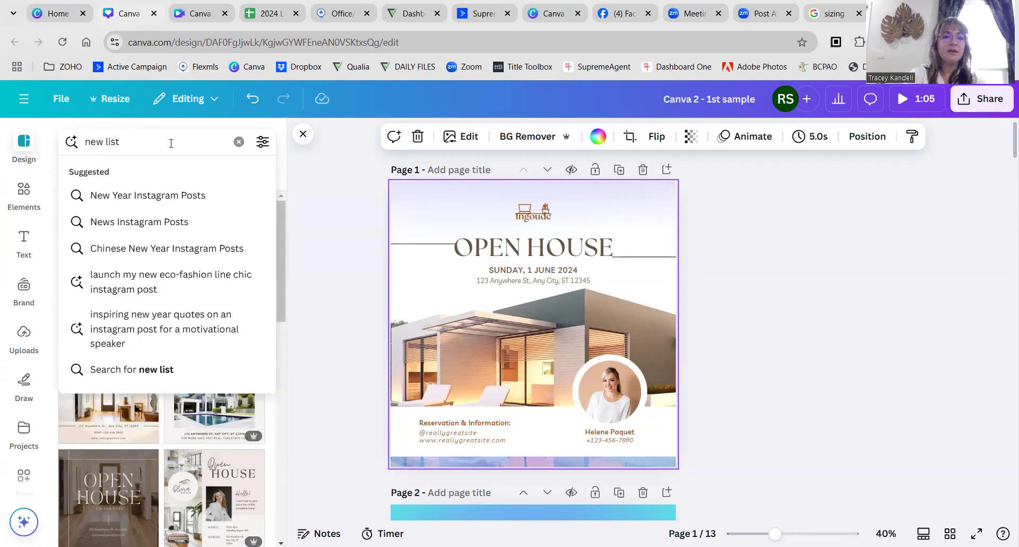
{"action": "type", "text": "yining"}
{"action": "key", "text": "Return"}
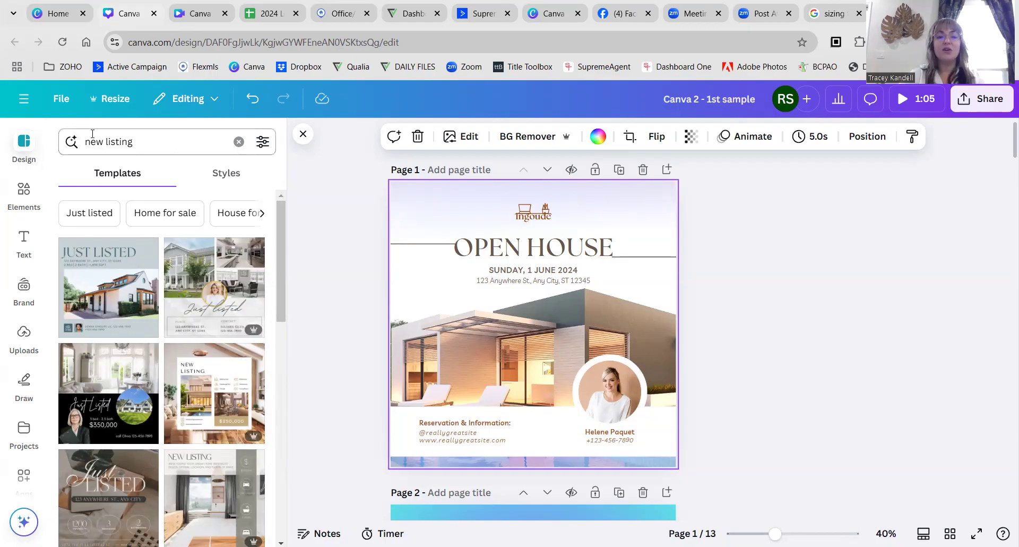
{"action": "left_click", "coordinate": [238, 142]}
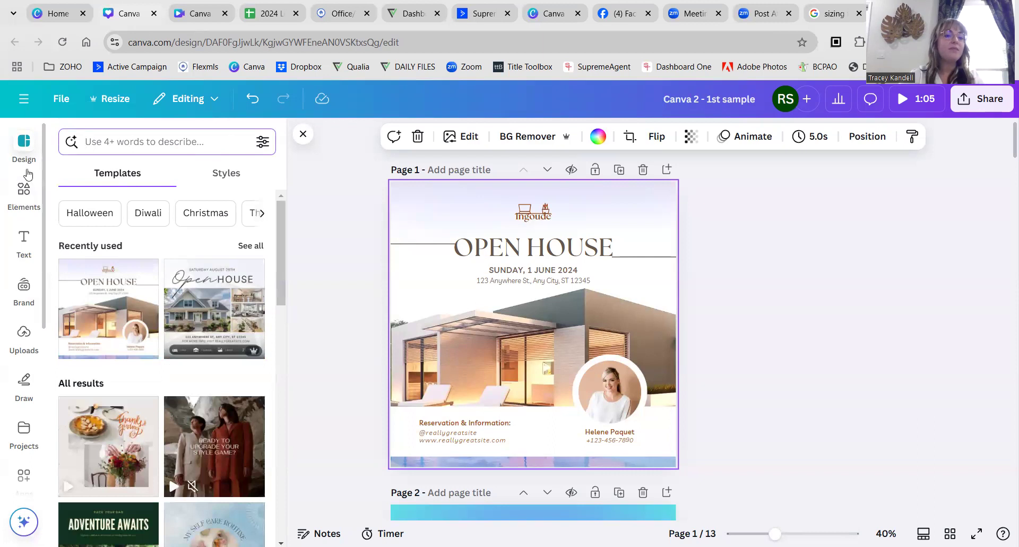
Examine the element categories, from shapes and graphics to charts, and the further tools from Uploads to QR code.
{"action": "left_click", "coordinate": [23, 190]}
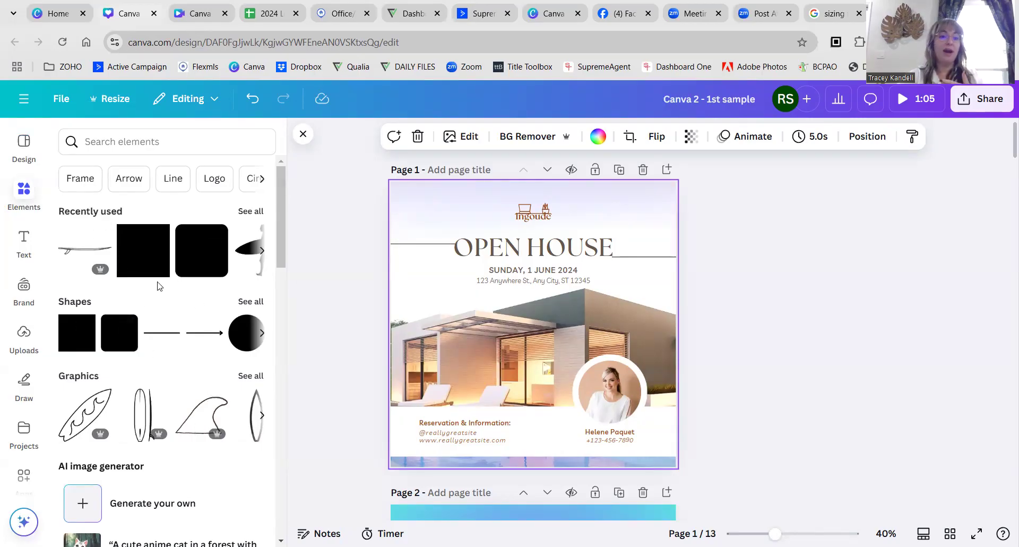
{"action": "scroll", "coordinate": [153, 298], "scroll_direction": "down", "scroll_amount": 4}
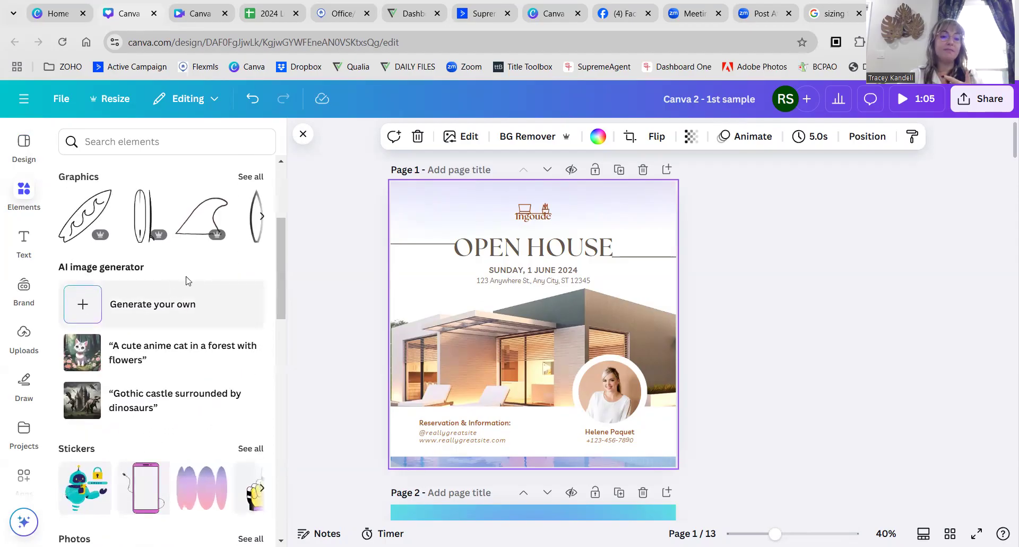
{"action": "scroll", "coordinate": [153, 299], "scroll_direction": "up", "scroll_amount": 3}
{"action": "scroll", "coordinate": [222, 260], "scroll_direction": "down", "scroll_amount": 6}
{"action": "scroll", "coordinate": [222, 260], "scroll_direction": "down", "scroll_amount": 5}
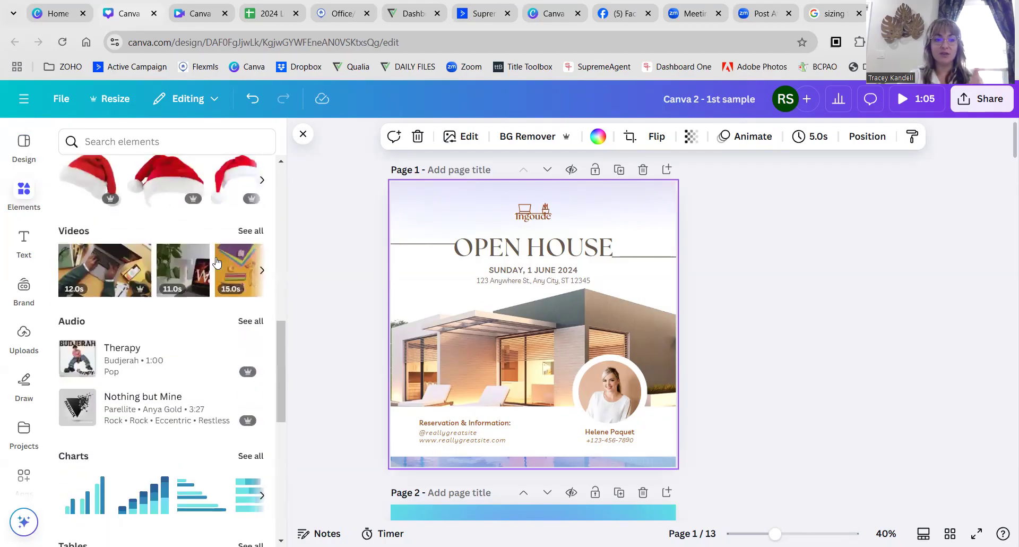
{"action": "scroll", "coordinate": [161, 305], "scroll_direction": "up", "scroll_amount": 5}
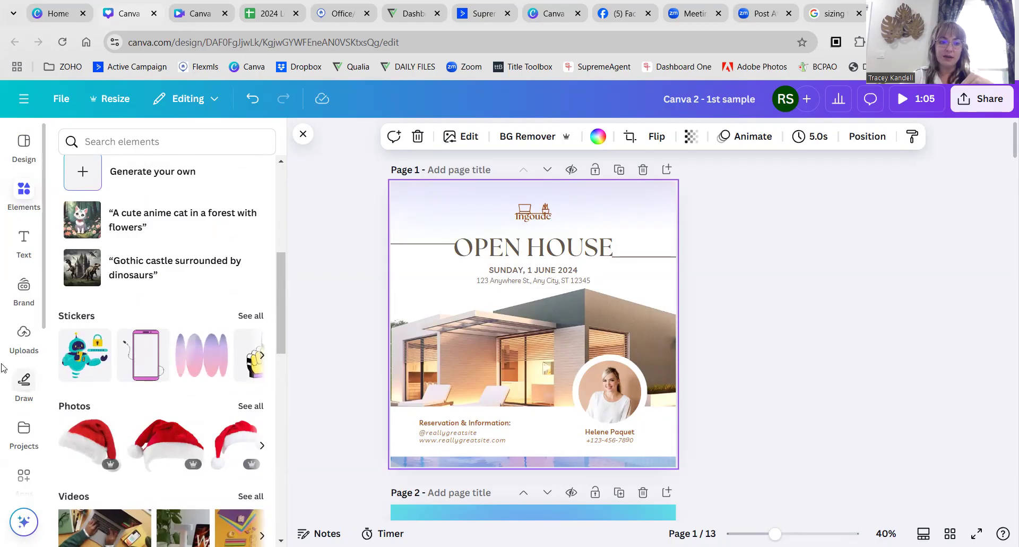
{"action": "scroll", "coordinate": [16, 414], "scroll_direction": "down", "scroll_amount": 4}
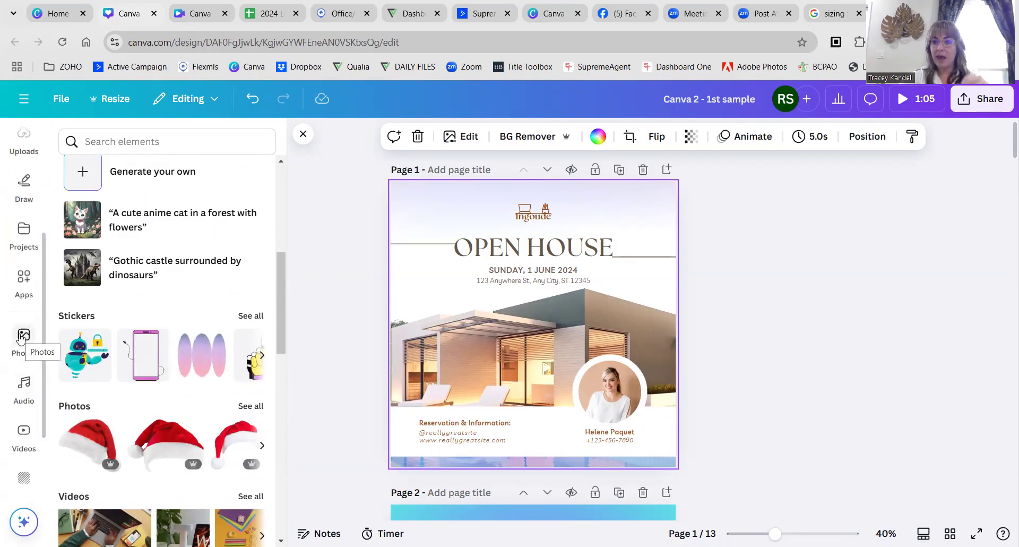
{"action": "scroll", "coordinate": [128, 439], "scroll_direction": "down", "scroll_amount": 3}
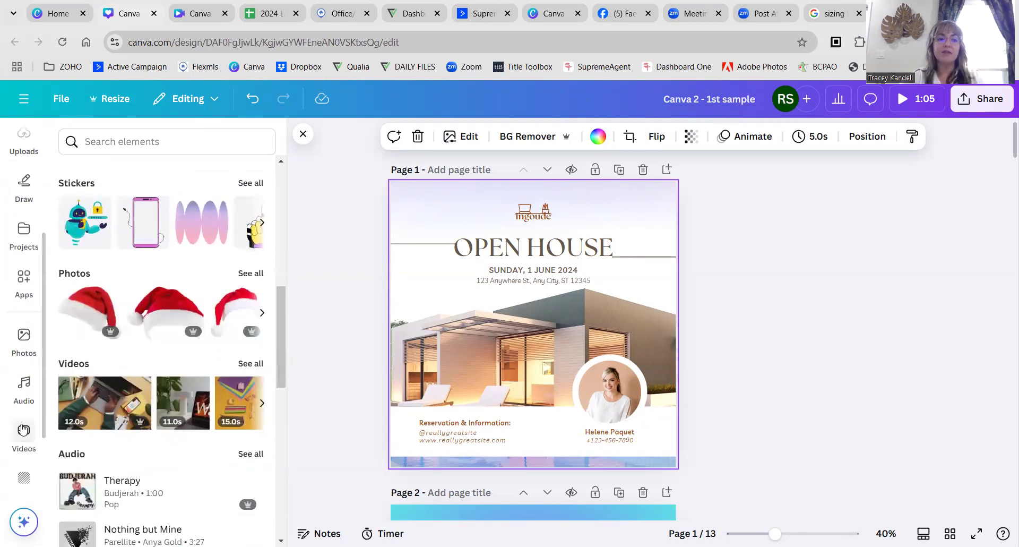
{"action": "scroll", "coordinate": [24, 329], "scroll_direction": "down", "scroll_amount": 2}
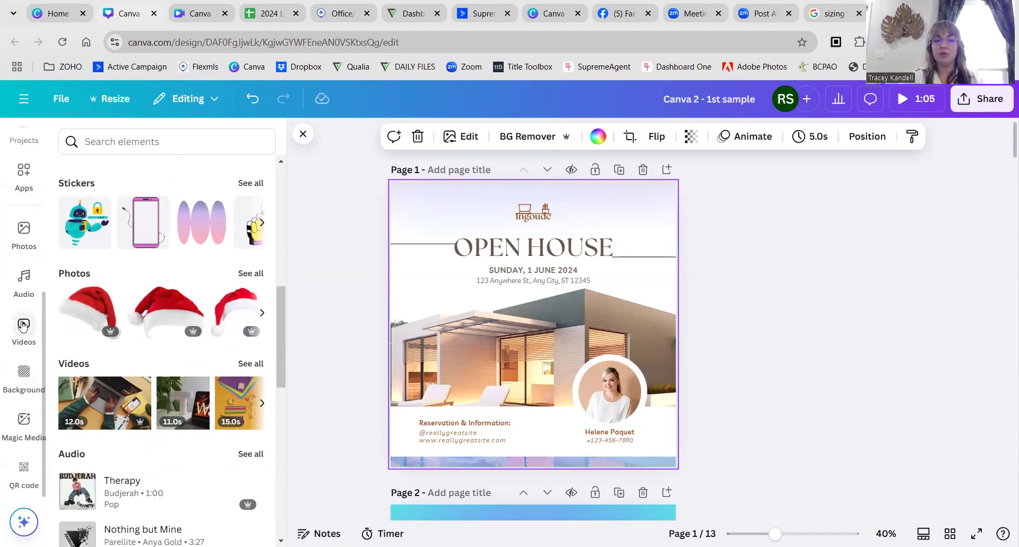
{"action": "scroll", "coordinate": [23, 323], "scroll_direction": "up", "scroll_amount": 5}
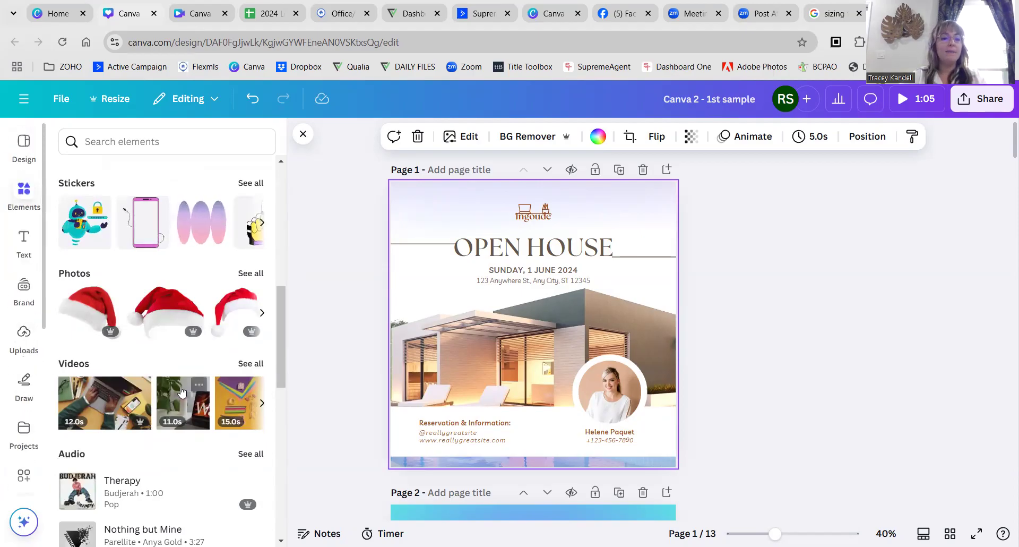
{"action": "scroll", "coordinate": [139, 209], "scroll_direction": "up", "scroll_amount": 10}
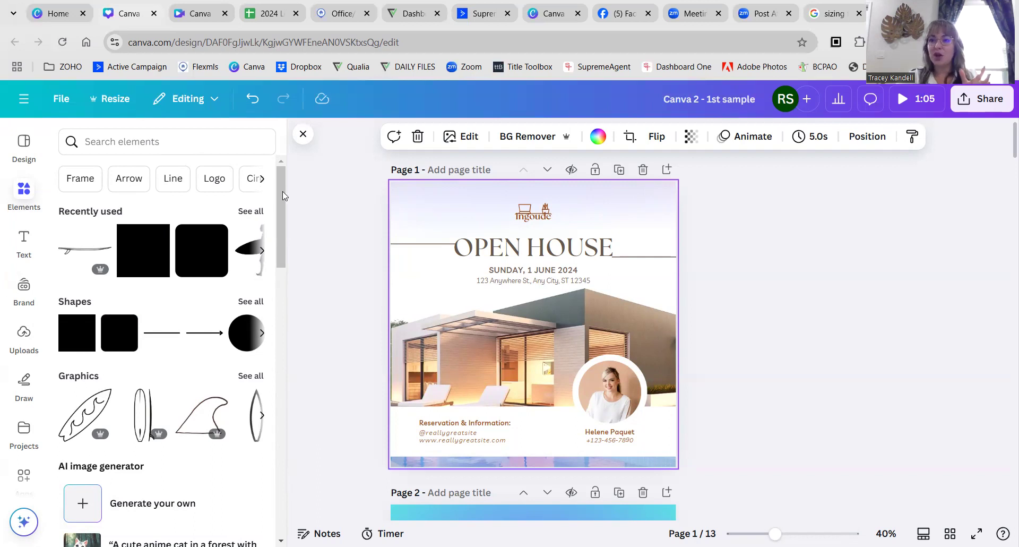
Search the elements for "abstract shape" and browse all matching graphics.
{"action": "left_click", "coordinate": [164, 142]}
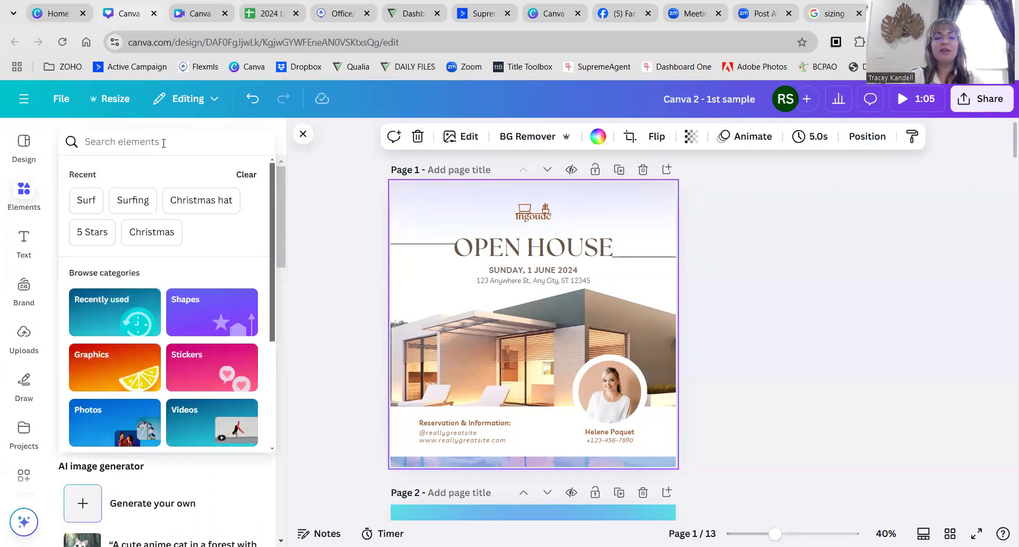
{"action": "type", "text": "abstract shape"}
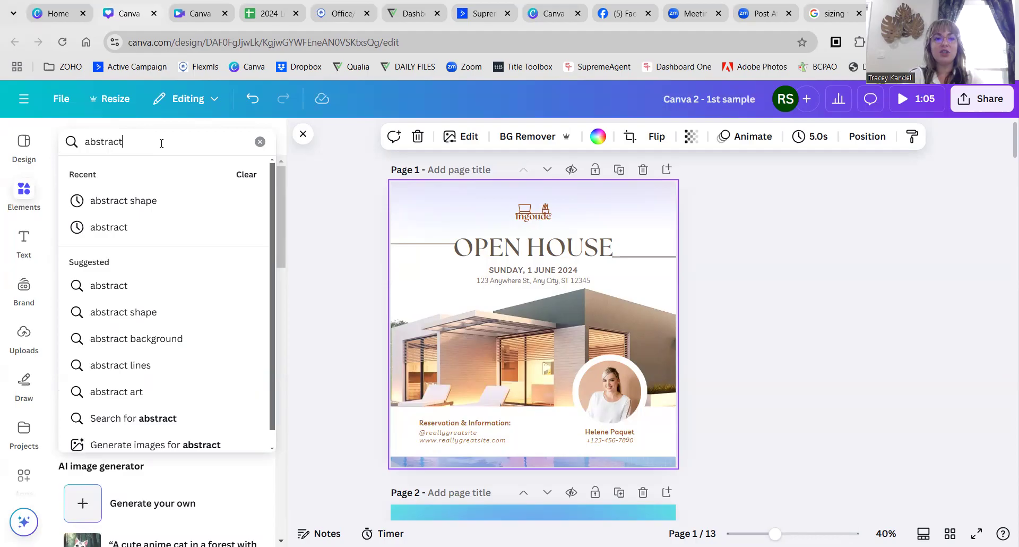
{"action": "left_click", "coordinate": [112, 200]}
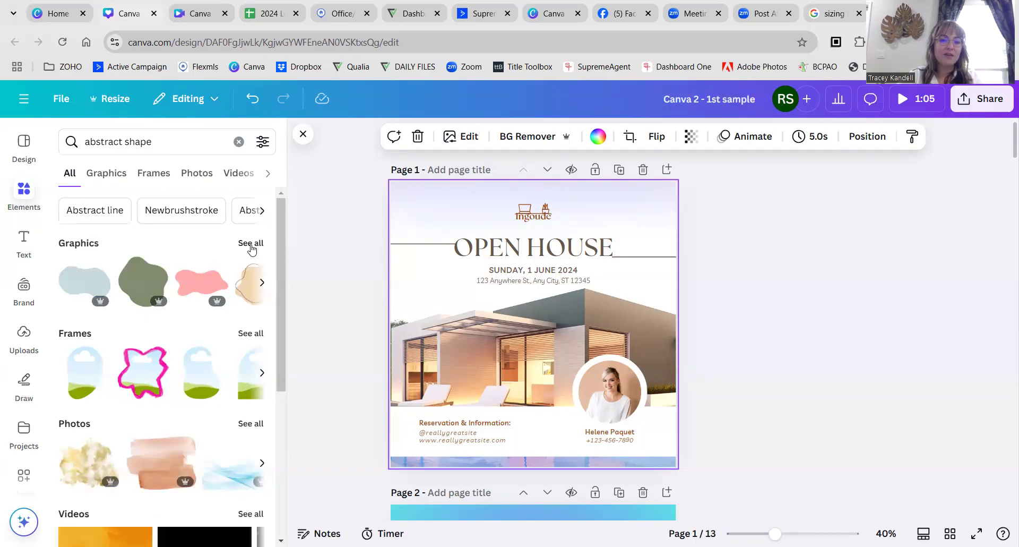
{"action": "left_click", "coordinate": [252, 245]}
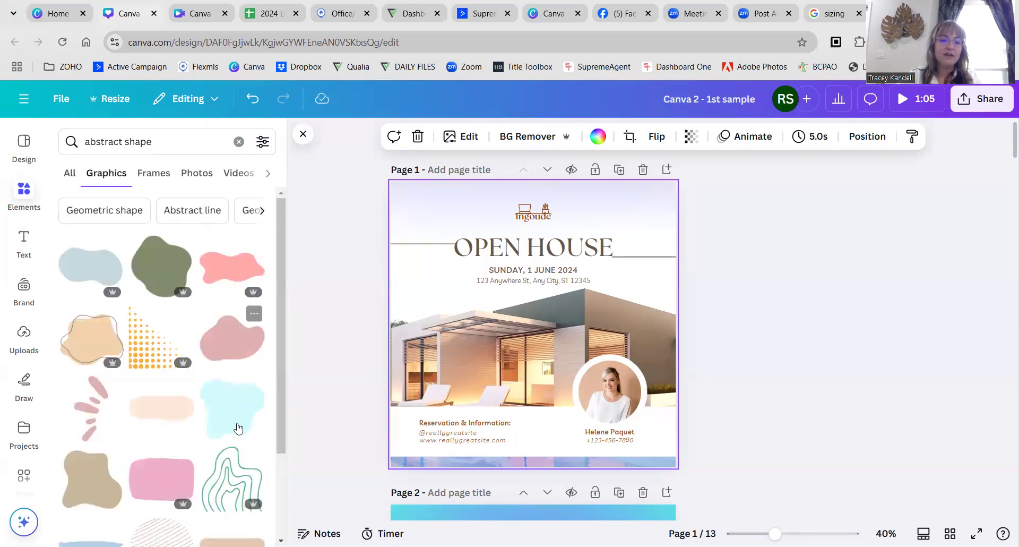
{"action": "scroll", "coordinate": [206, 399], "scroll_direction": "down", "scroll_amount": 2}
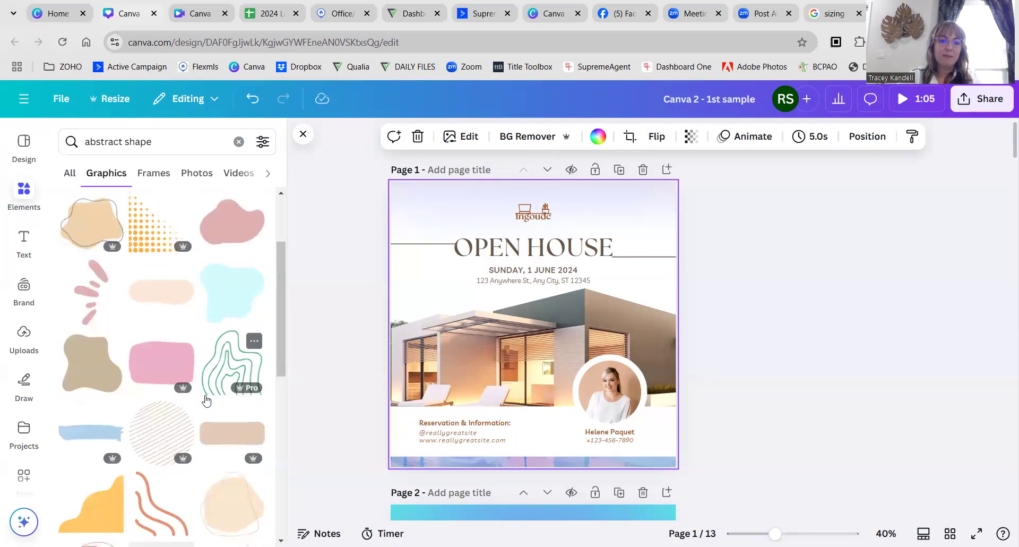
{"action": "scroll", "coordinate": [206, 399], "scroll_direction": "down", "scroll_amount": 4}
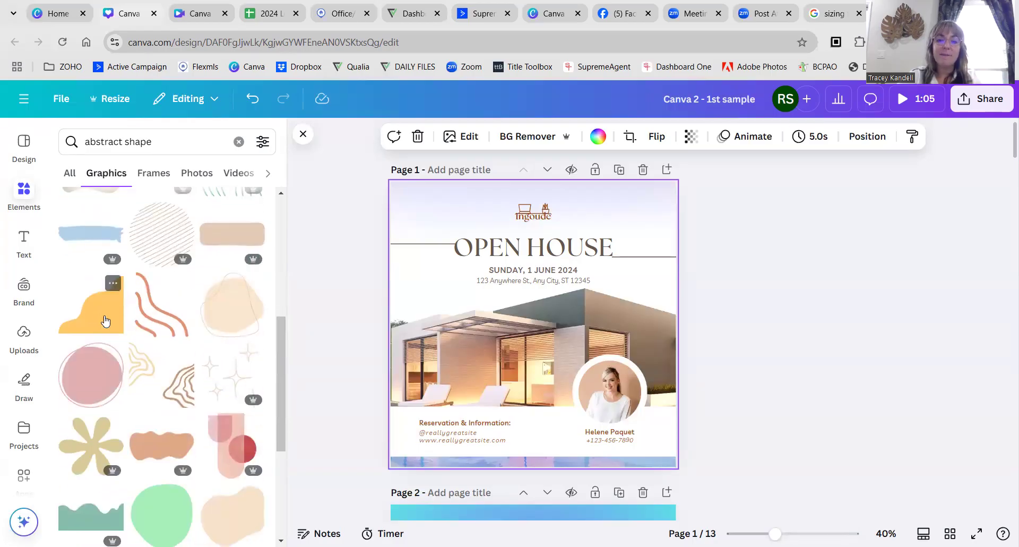
Add the yellow wavy corner graphic to page 1 and fit it into the page's upper-right corner with its straight edges outward.
{"action": "left_click", "coordinate": [105, 321]}
{"action": "left_click_drag", "start_coordinate": [534, 405], "coordinate": [631, 319]}
{"action": "left_click_drag", "start_coordinate": [613, 266], "coordinate": [619, 242]}
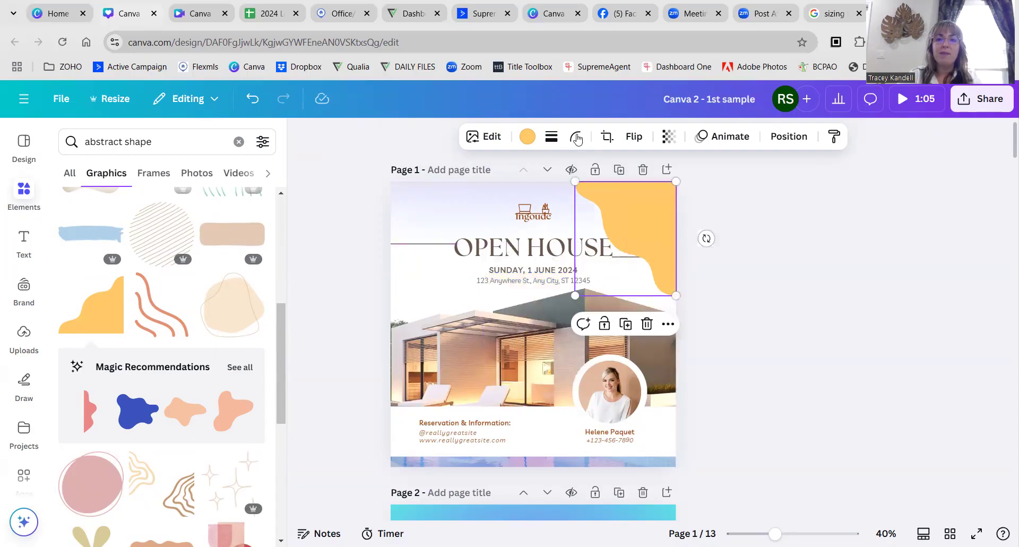
Try black, white, tan and greyish taupe document colors on the corner graphic, and delete it from page 1.
{"action": "left_click", "coordinate": [527, 136]}
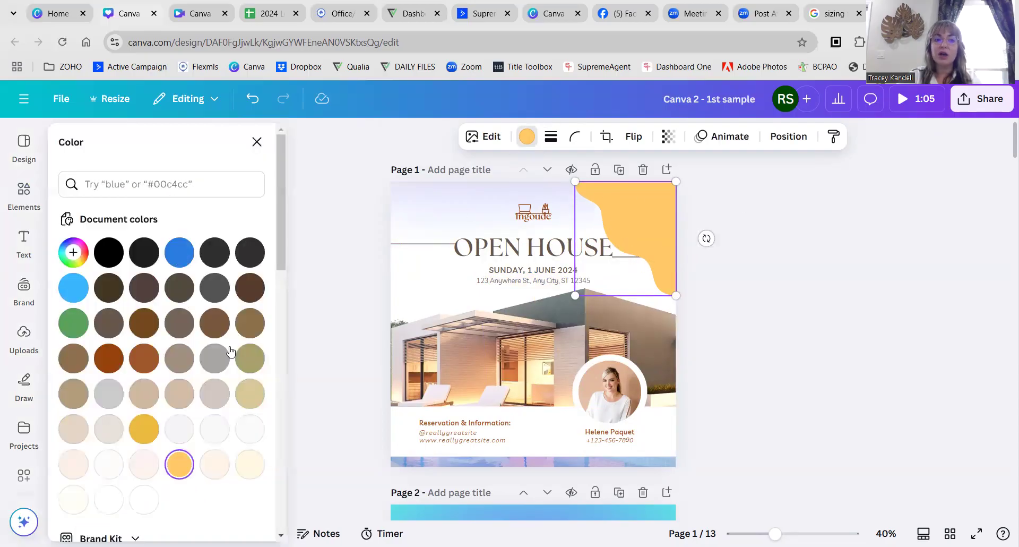
{"action": "left_click", "coordinate": [109, 252]}
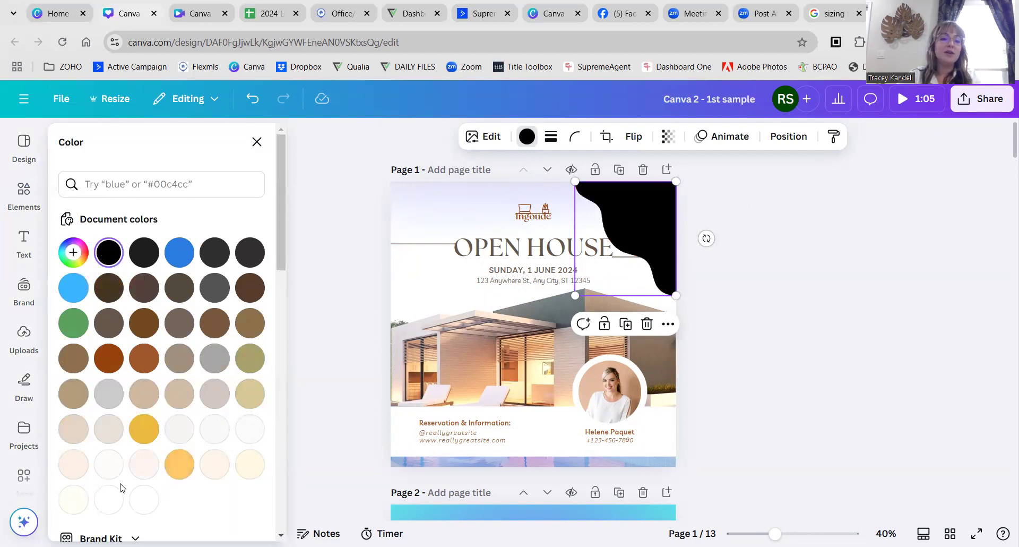
{"action": "left_click", "coordinate": [144, 499]}
{"action": "left_click", "coordinate": [73, 394]}
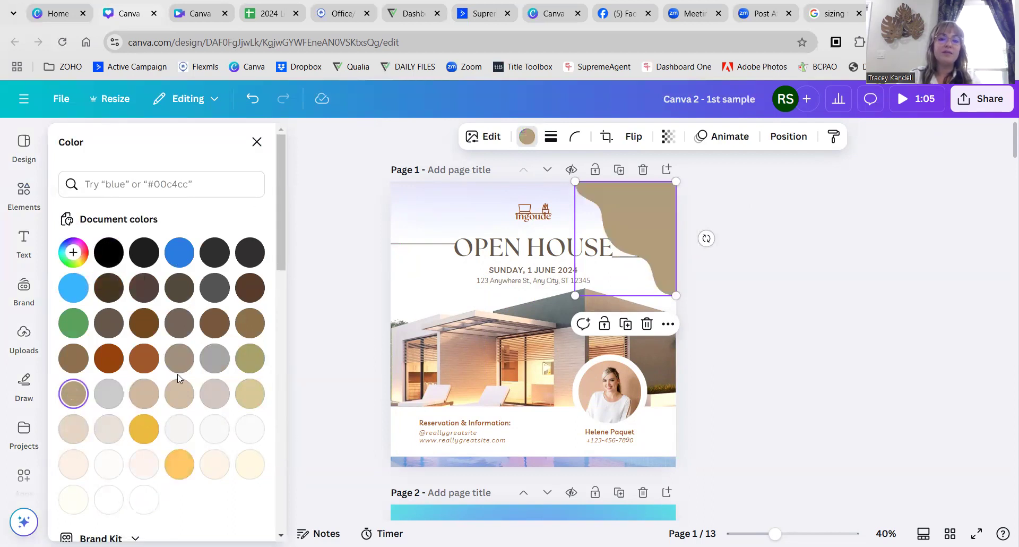
{"action": "left_click", "coordinate": [180, 359]}
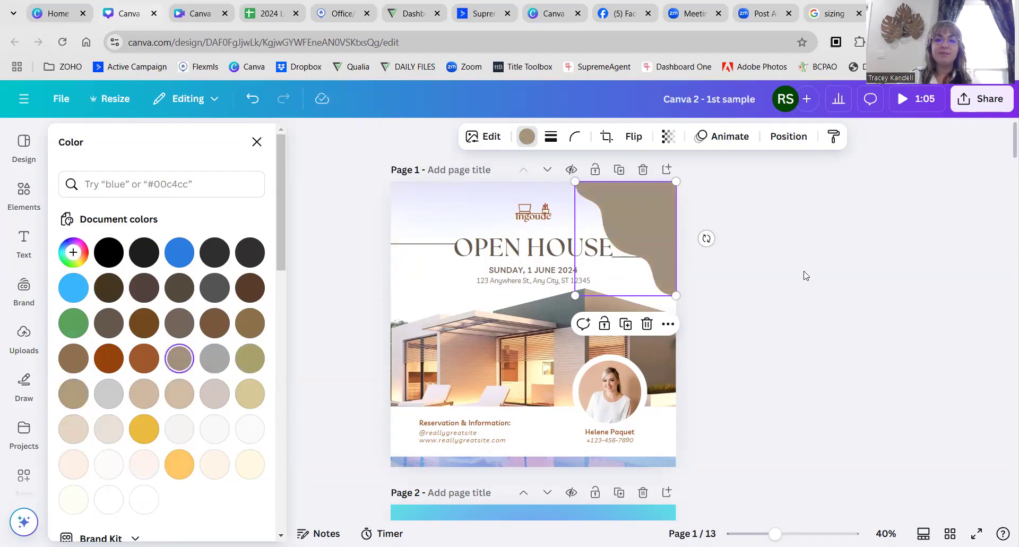
{"action": "left_click", "coordinate": [638, 228]}
{"action": "key", "text": "Delete"}
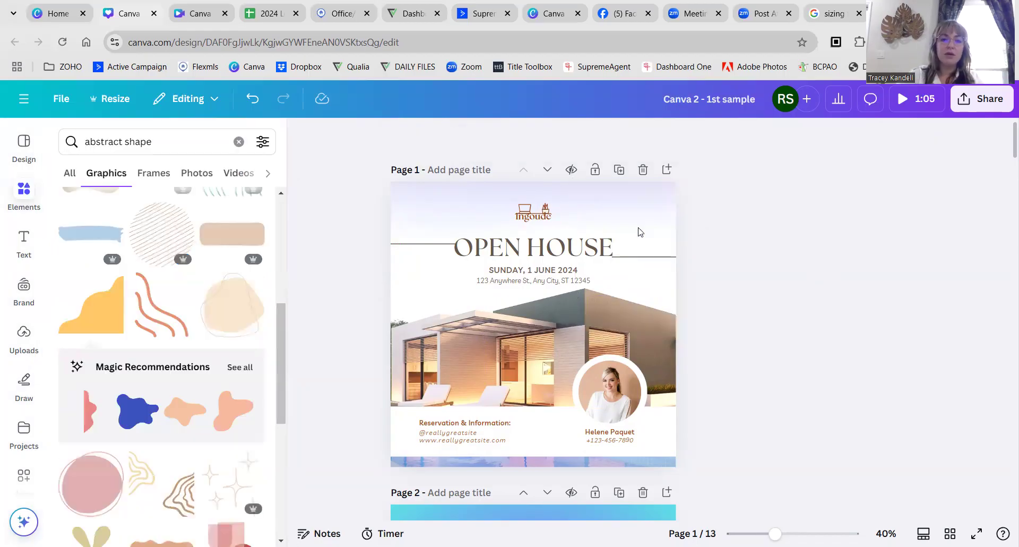
Try the beige and brown wavy line graphic on page 1, enlarged beyond the page edges, and delete it.
{"action": "scroll", "coordinate": [194, 356], "scroll_direction": "down", "scroll_amount": 3}
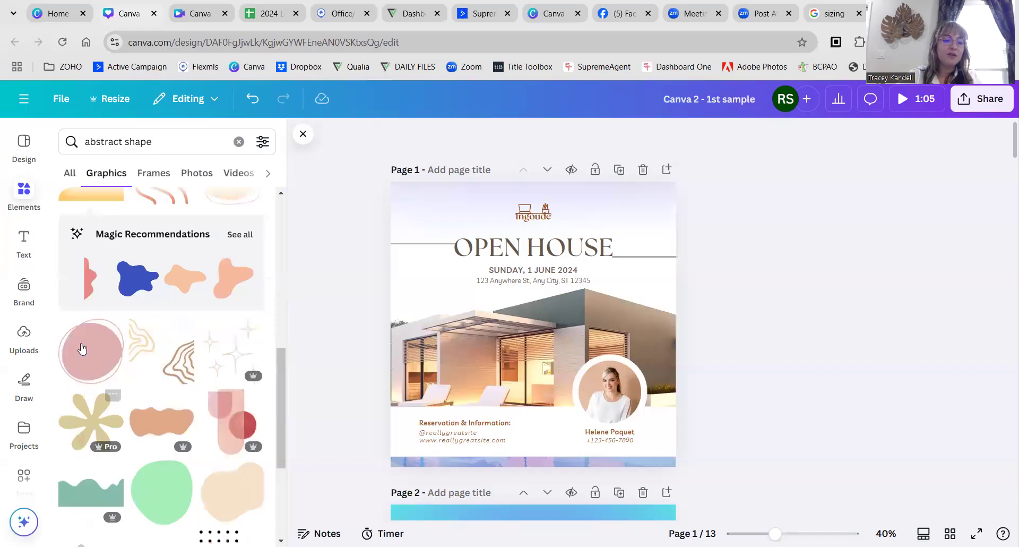
{"action": "left_click", "coordinate": [210, 348]}
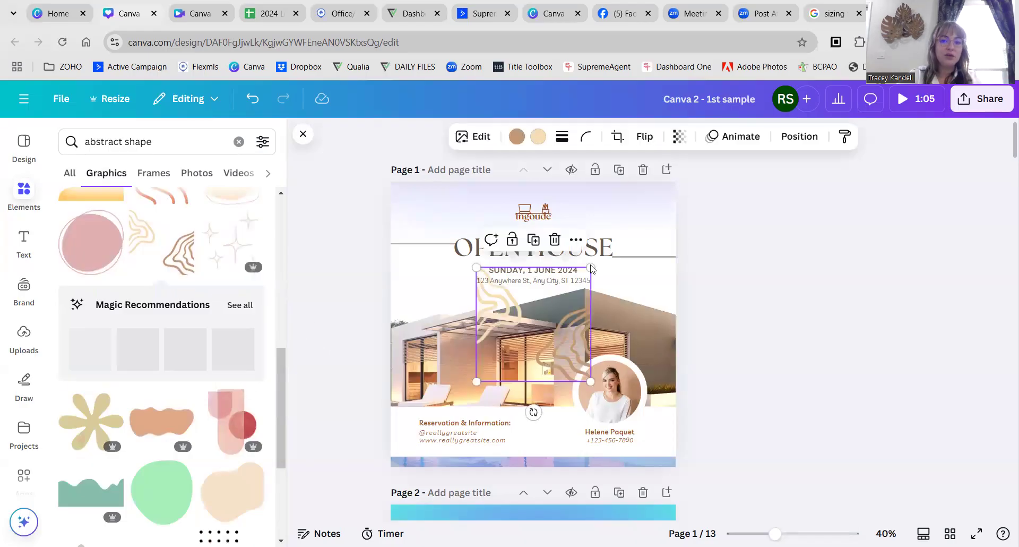
{"action": "mouse_move", "coordinate": [580, 317]}
{"action": "left_mouse_down"}
{"action": "mouse_move", "coordinate": [528, 252]}
{"action": "mouse_move", "coordinate": [496, 231]}
{"action": "left_mouse_up"}
{"action": "left_click_drag", "start_coordinate": [506, 296], "coordinate": [675, 465]}
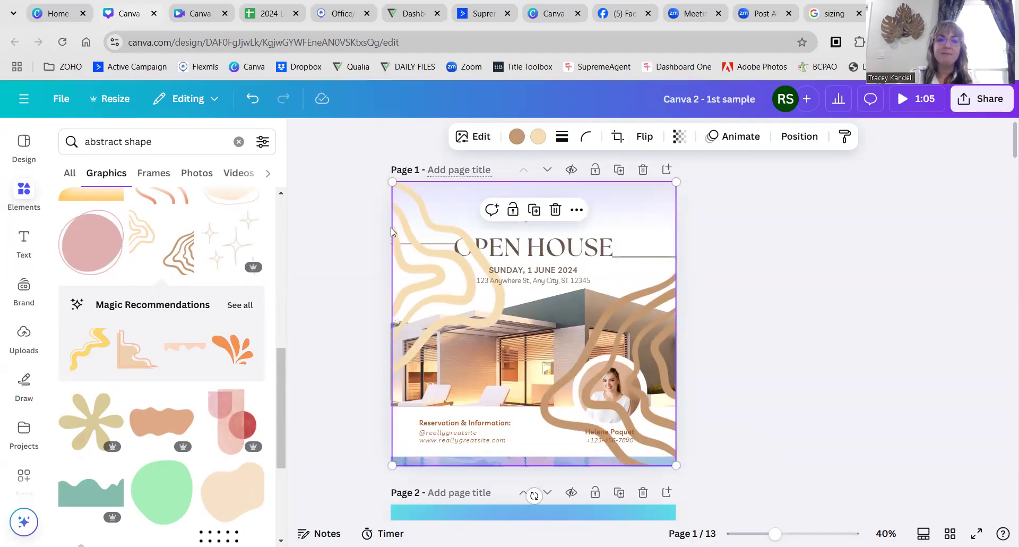
{"action": "mouse_move", "coordinate": [392, 181]}
{"action": "left_mouse_down"}
{"action": "mouse_move", "coordinate": [334, 141]}
{"action": "mouse_move", "coordinate": [334, 124]}
{"action": "left_mouse_up"}
{"action": "mouse_move", "coordinate": [676, 465]}
{"action": "left_mouse_down"}
{"action": "mouse_move", "coordinate": [733, 517]}
{"action": "mouse_move", "coordinate": [753, 522]}
{"action": "left_mouse_up"}
{"action": "left_click_drag", "start_coordinate": [336, 125], "coordinate": [312, 119]}
{"action": "left_click", "coordinate": [906, 309]}
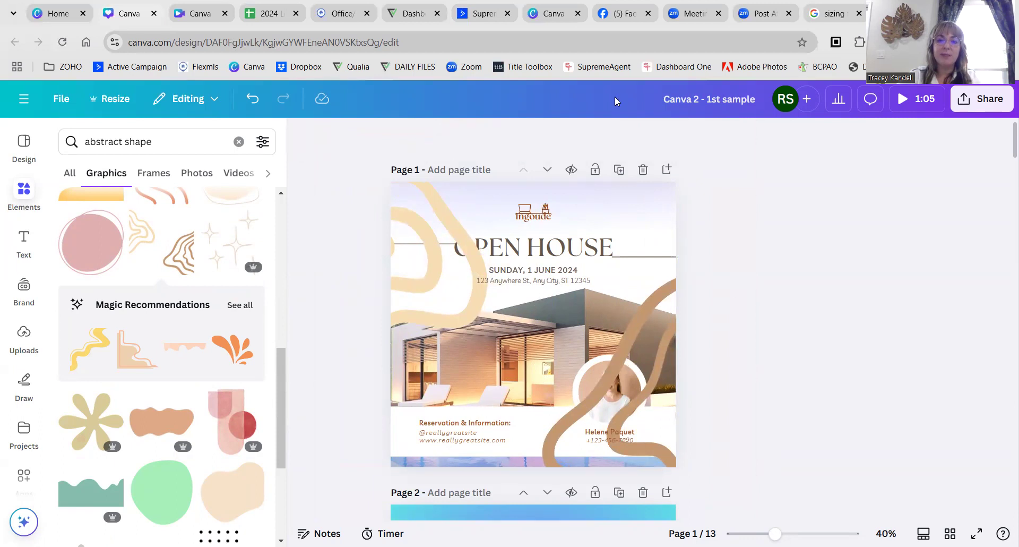
{"action": "left_click", "coordinate": [666, 381]}
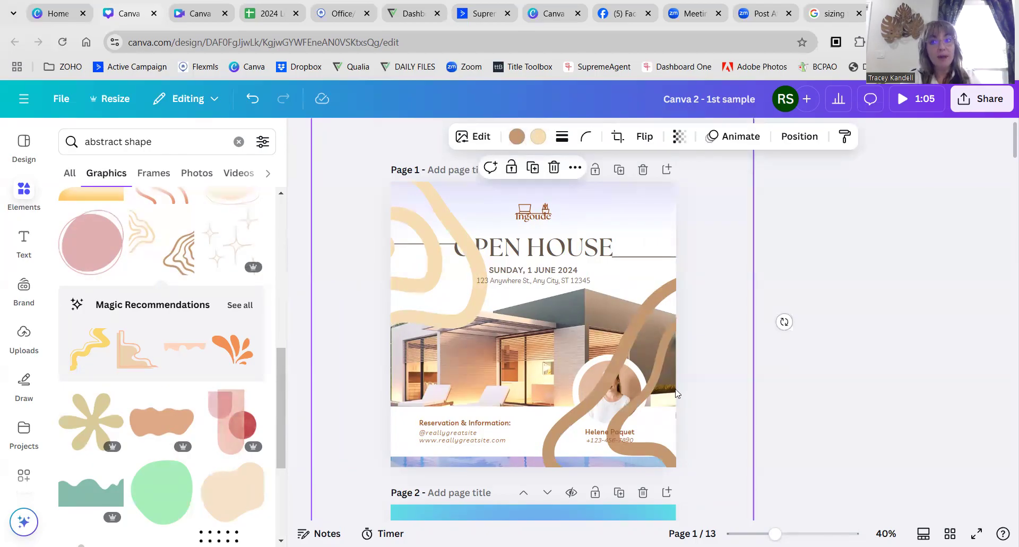
{"action": "key", "text": "Delete"}
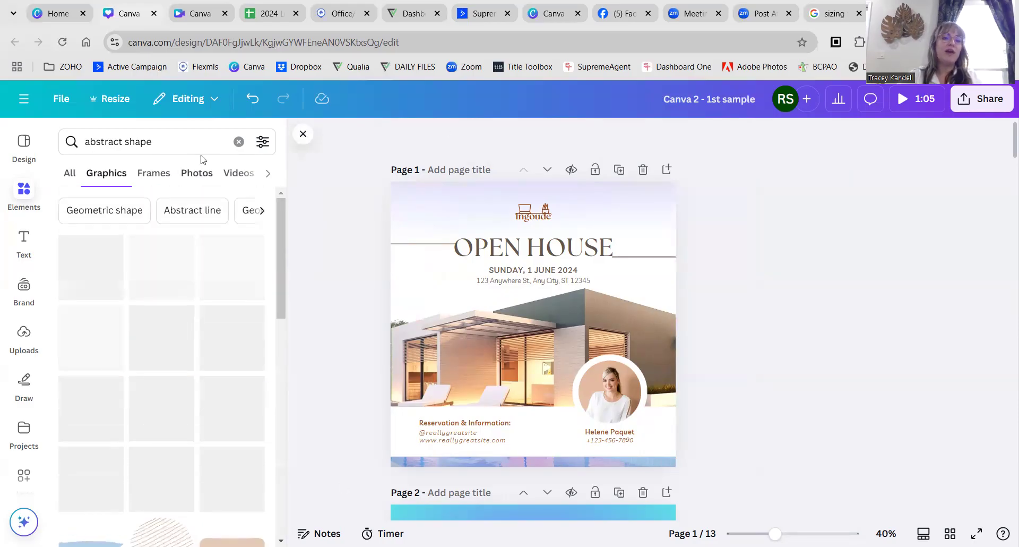
Clear the element search and replace the white band behind page 1's contact details with a square shape stretched into a full-width band.
{"action": "left_click", "coordinate": [238, 141]}
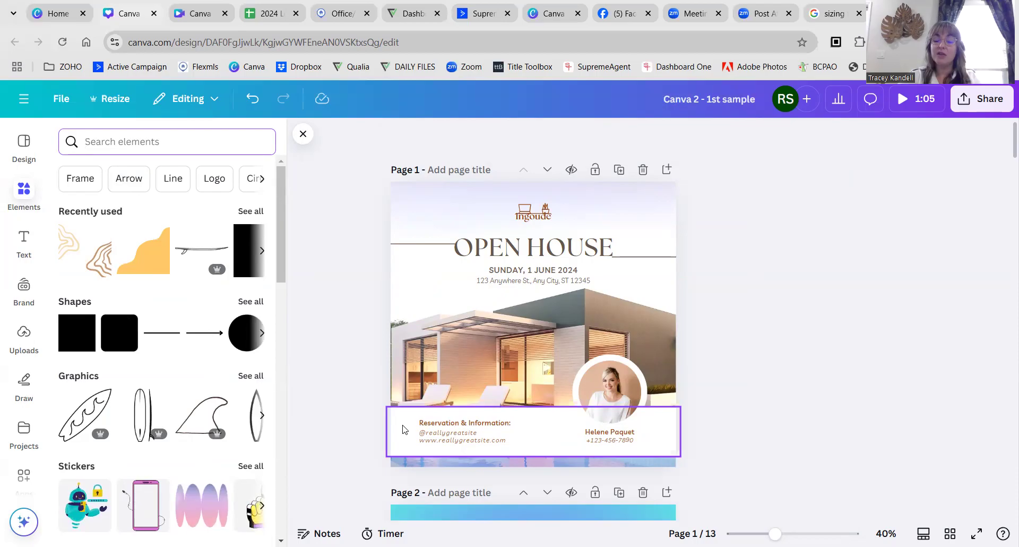
{"action": "key", "text": "Delete"}
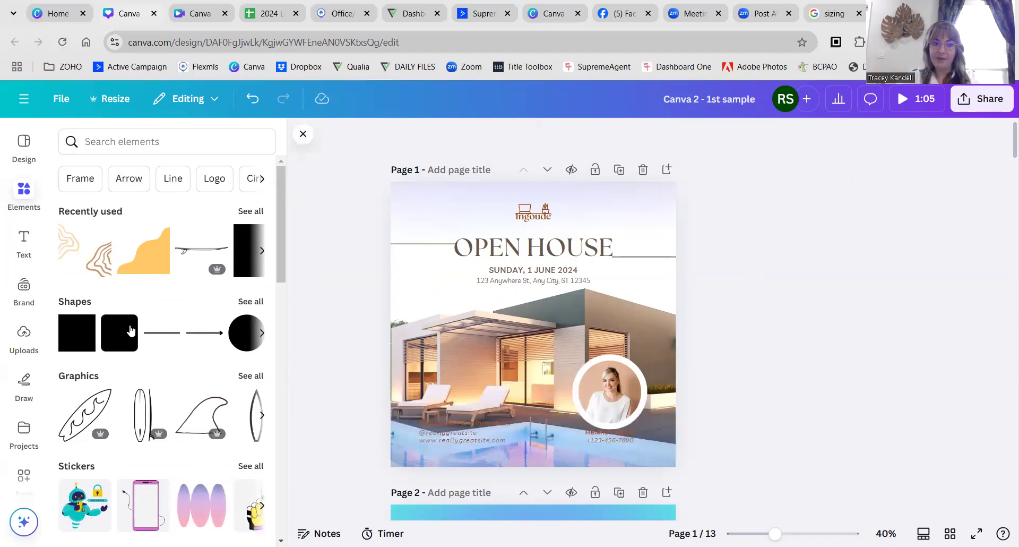
{"action": "left_click", "coordinate": [112, 345]}
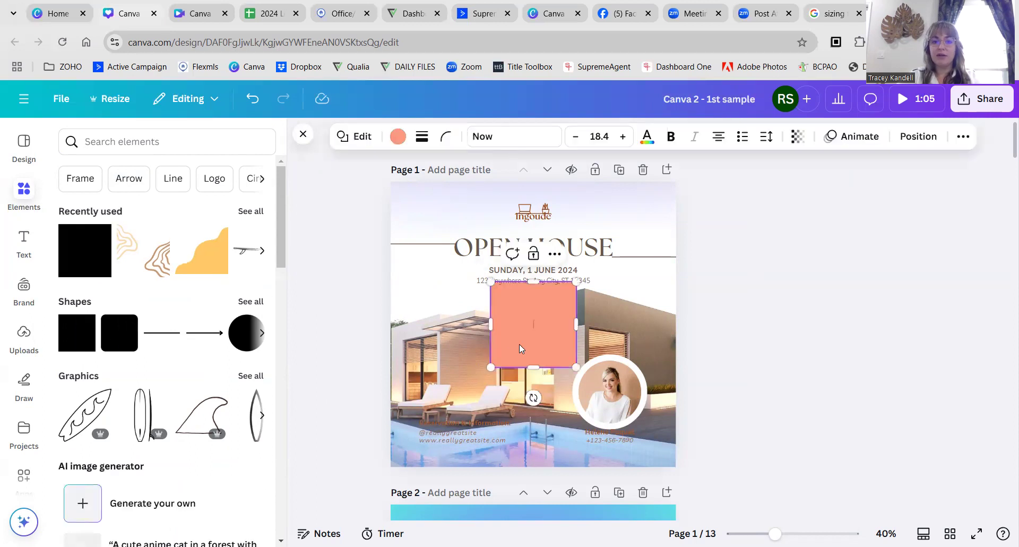
{"action": "left_click", "coordinate": [863, 320]}
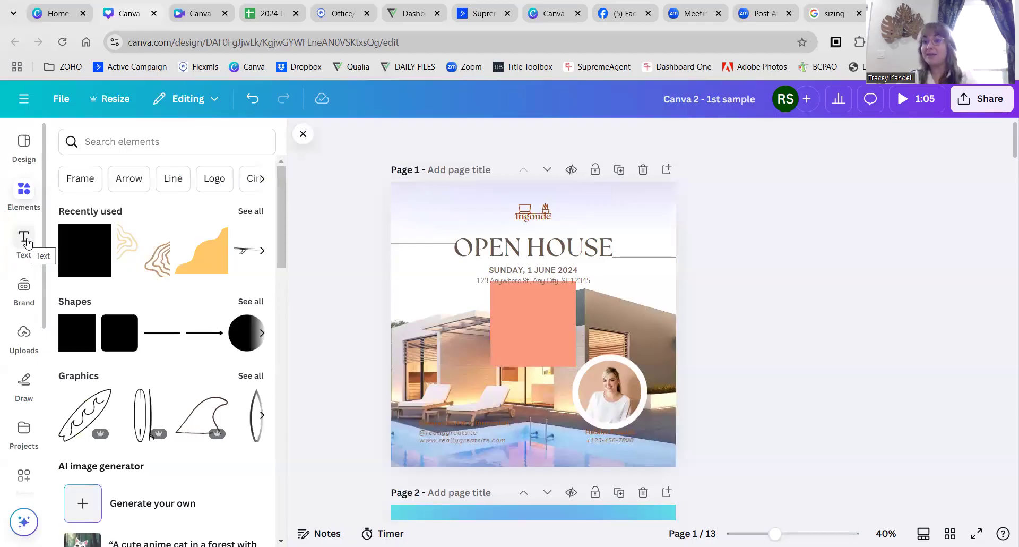
{"action": "left_click_drag", "start_coordinate": [546, 338], "coordinate": [684, 448]}
{"action": "left_click_drag", "start_coordinate": [539, 472], "coordinate": [541, 454]}
{"action": "mouse_move", "coordinate": [538, 402]}
{"action": "left_mouse_down"}
{"action": "mouse_move", "coordinate": [532, 425]}
{"action": "mouse_move", "coordinate": [537, 411]}
{"action": "left_mouse_up"}
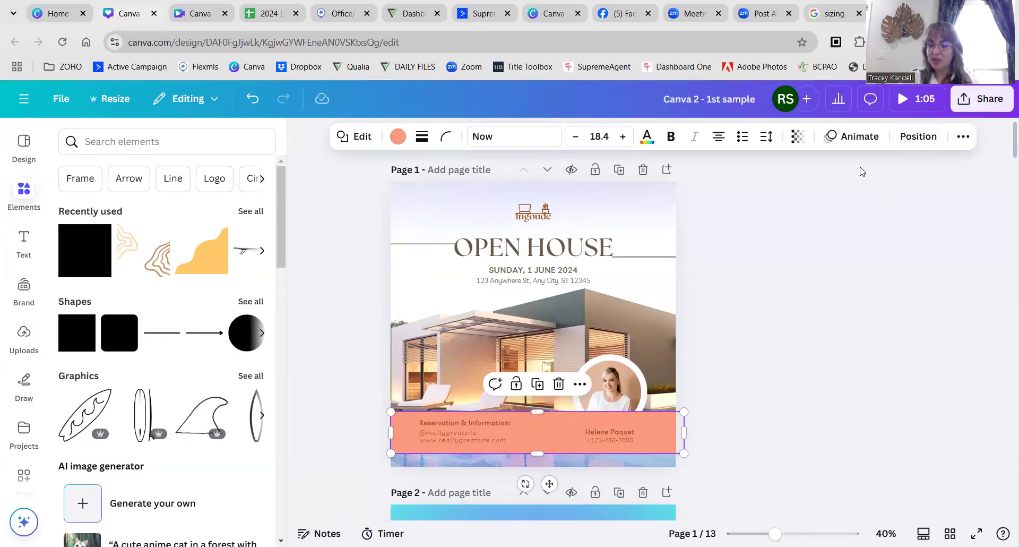
Send the new band backward so that it sits behind the circular agent photo on page 1.
{"action": "left_click", "coordinate": [918, 137]}
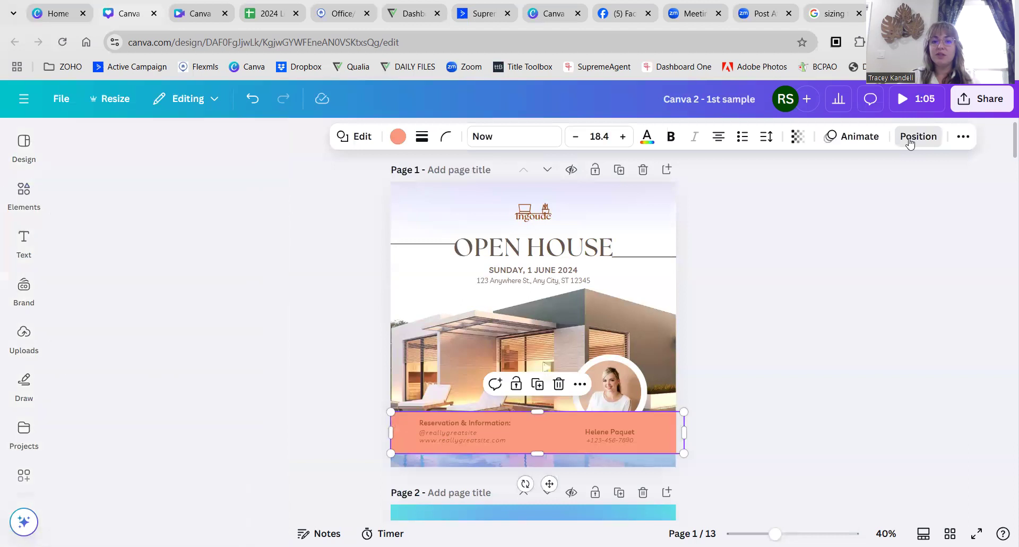
{"action": "left_click", "coordinate": [217, 211]}
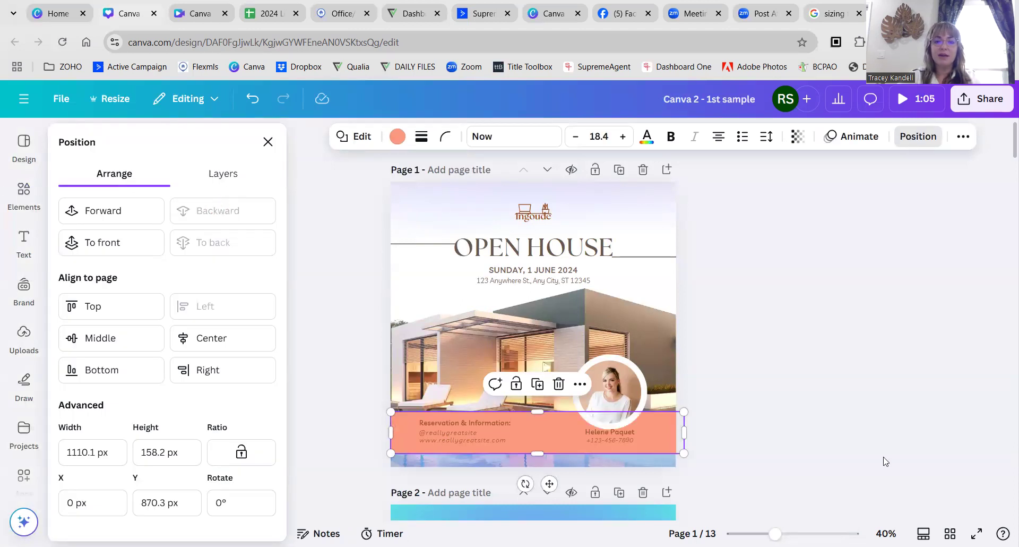
{"action": "left_click", "coordinate": [867, 405]}
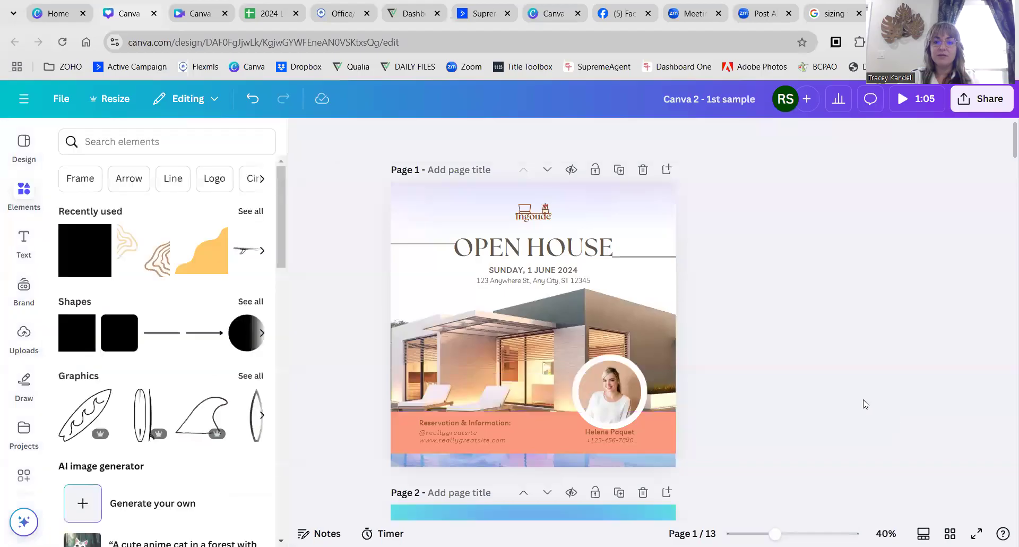
Try black as the band's fill color, and set the fill to white #ffffff from the document colors.
{"action": "left_click", "coordinate": [561, 433]}
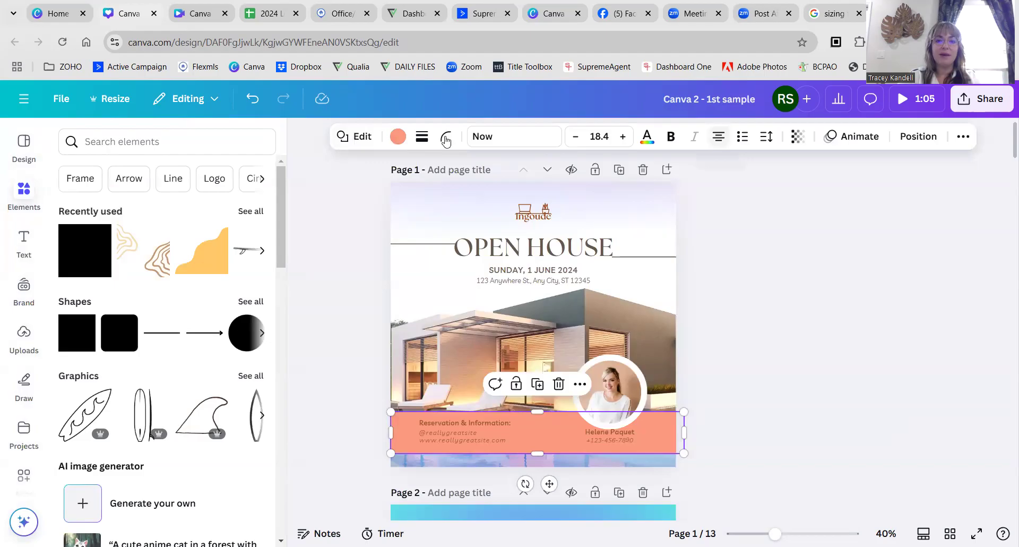
{"action": "left_click", "coordinate": [398, 136]}
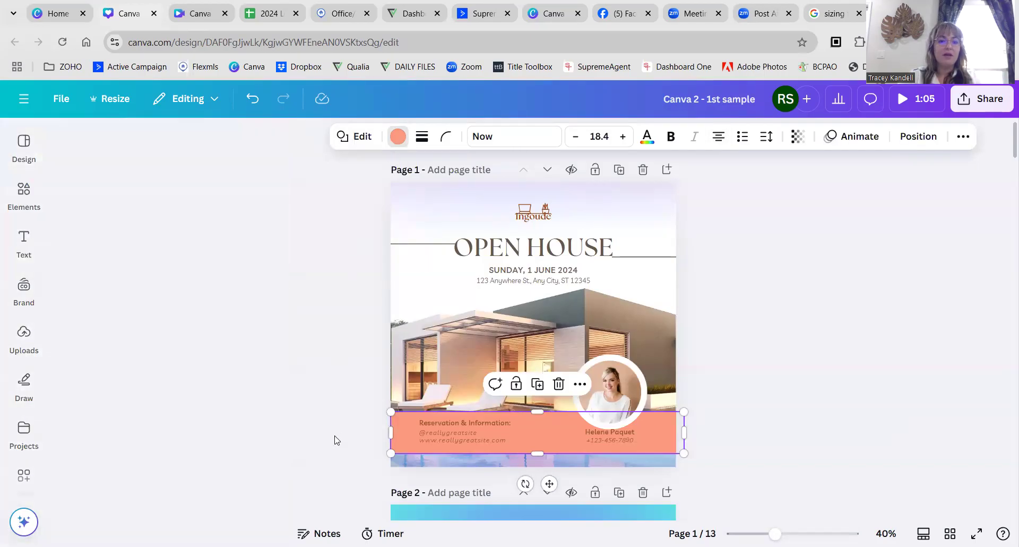
{"action": "left_click", "coordinate": [142, 254]}
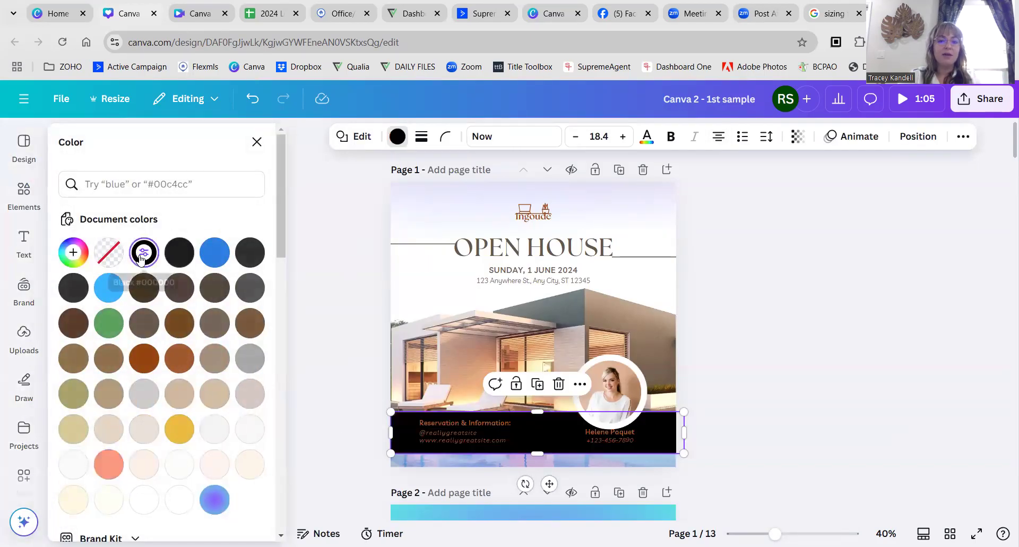
{"action": "left_click", "coordinate": [179, 499]}
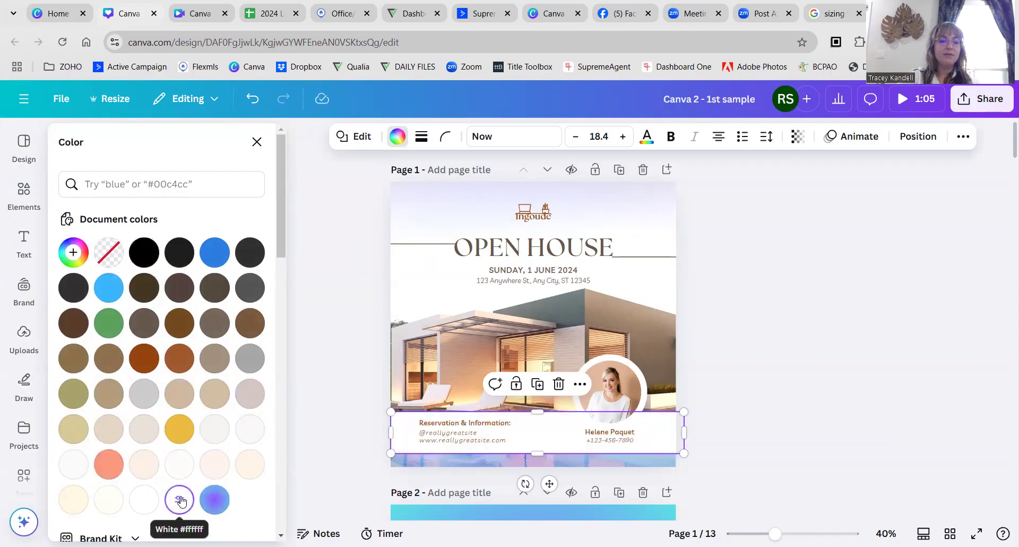
{"action": "left_click", "coordinate": [815, 357]}
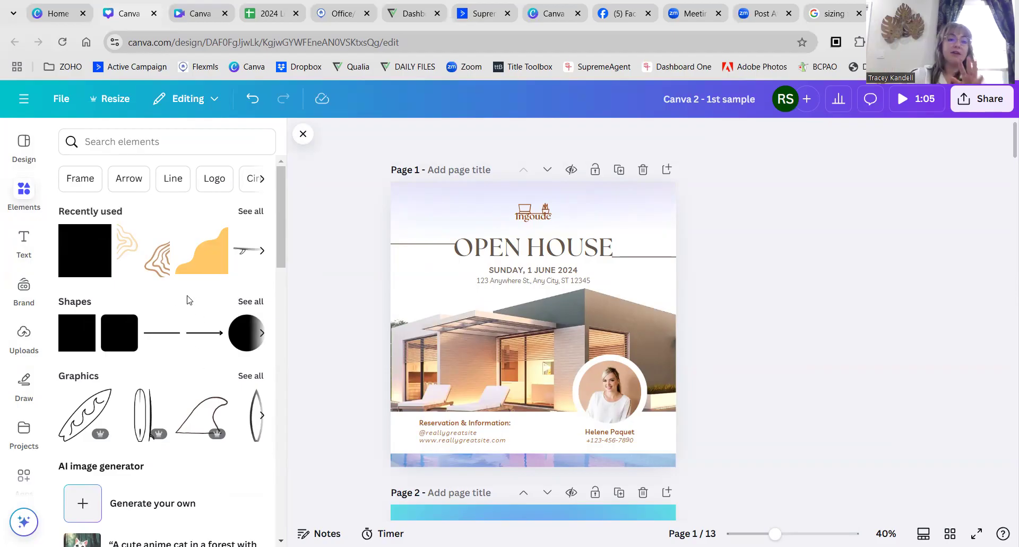
Examine the element categories down to frames, grids, mockups and 3D graphics, and look over the further tools such as Photos and Background.
{"action": "scroll", "coordinate": [190, 354], "scroll_direction": "down", "scroll_amount": 8}
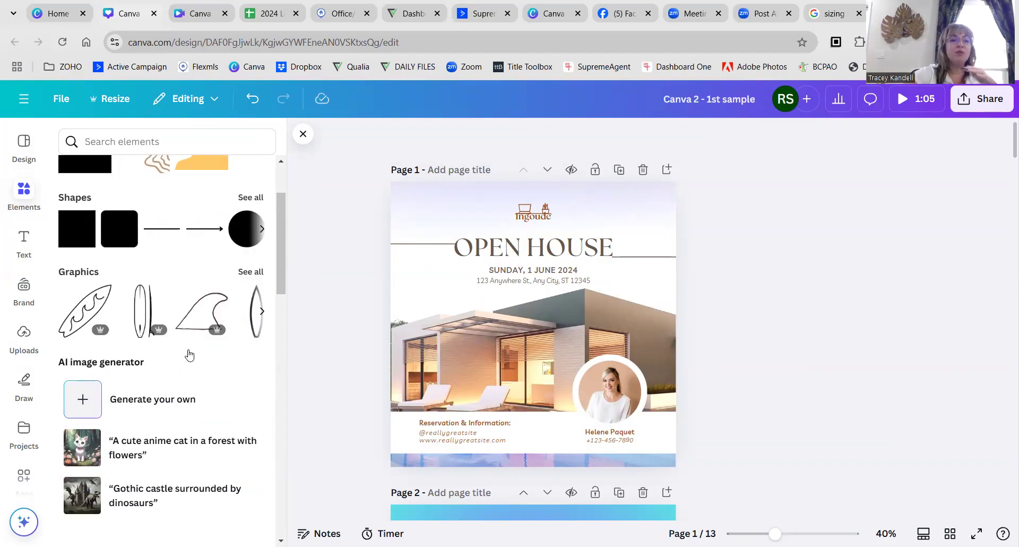
{"action": "scroll", "coordinate": [189, 355], "scroll_direction": "up", "scroll_amount": 8}
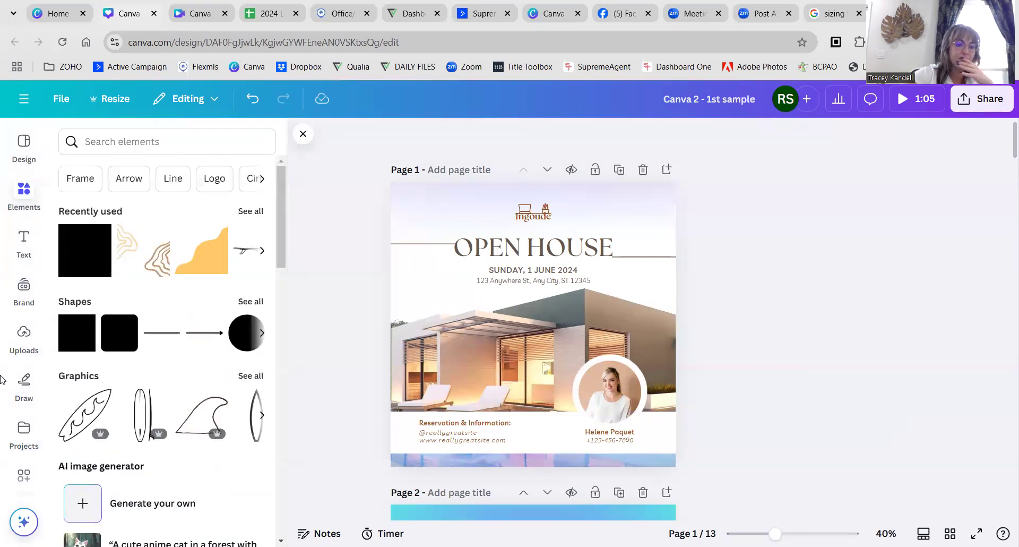
{"action": "scroll", "coordinate": [16, 375], "scroll_direction": "down", "scroll_amount": 5}
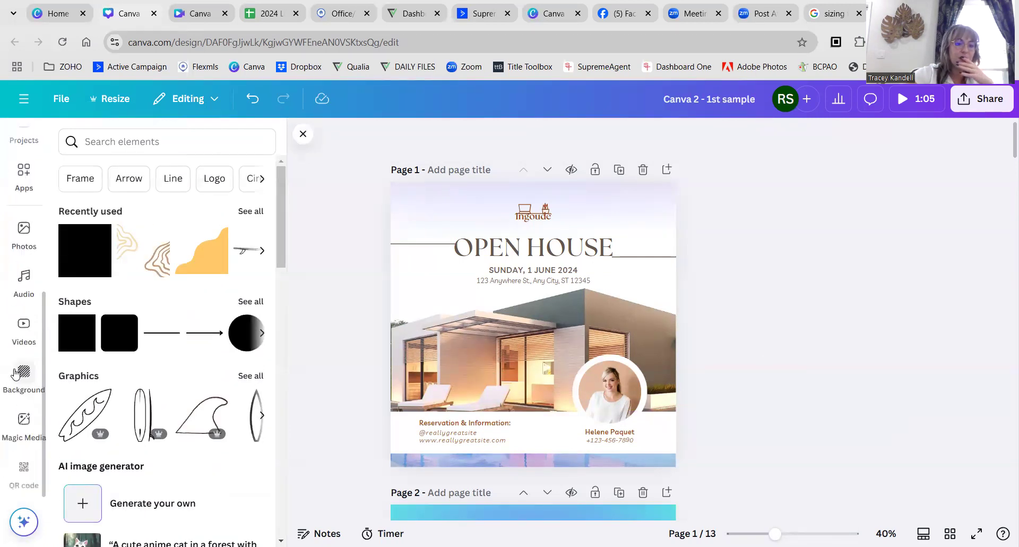
{"action": "scroll", "coordinate": [16, 375], "scroll_direction": "up", "scroll_amount": 5}
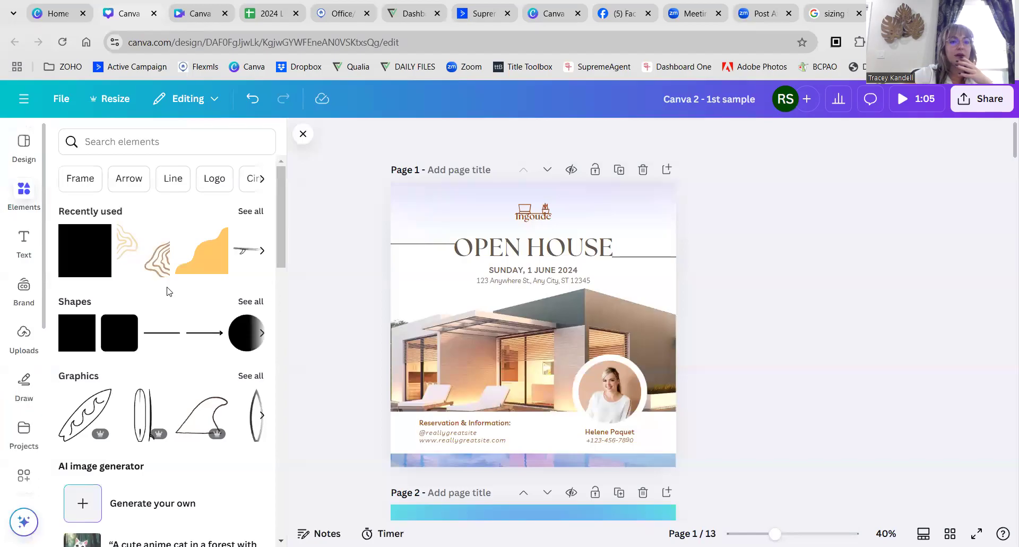
{"action": "scroll", "coordinate": [168, 292], "scroll_direction": "down", "scroll_amount": 5}
{"action": "scroll", "coordinate": [168, 292], "scroll_direction": "down", "scroll_amount": 12}
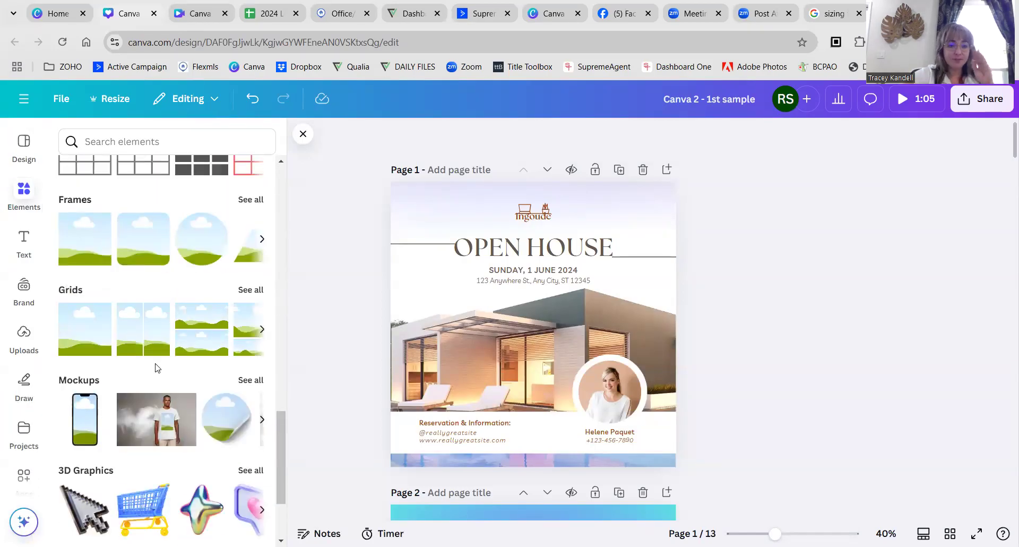
{"action": "scroll", "coordinate": [170, 348], "scroll_direction": "up", "scroll_amount": 15}
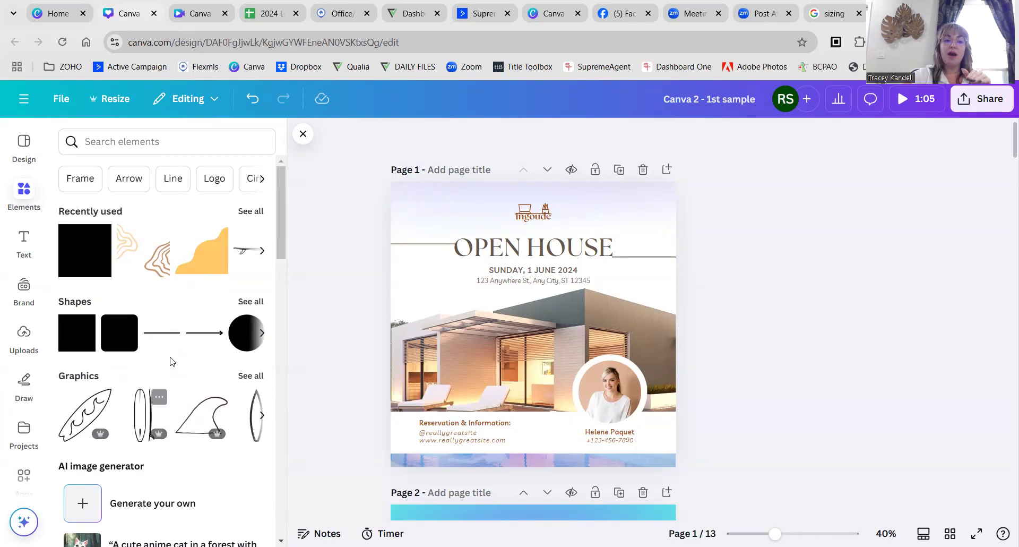
{"action": "scroll", "coordinate": [172, 361], "scroll_direction": "down", "scroll_amount": 15}
{"action": "scroll", "coordinate": [171, 360], "scroll_direction": "up", "scroll_amount": 3}
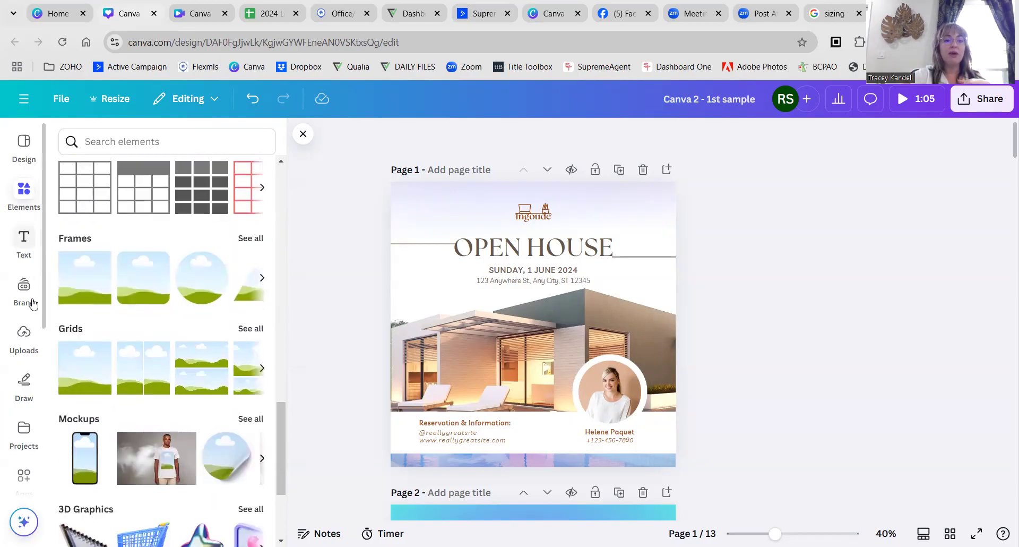
Clear page 1 by deleting all of its text, logo, shapes and agent photo together with the house background photo.
{"action": "left_click_drag", "start_coordinate": [826, 198], "coordinate": [362, 467]}
{"action": "key", "text": "Delete"}
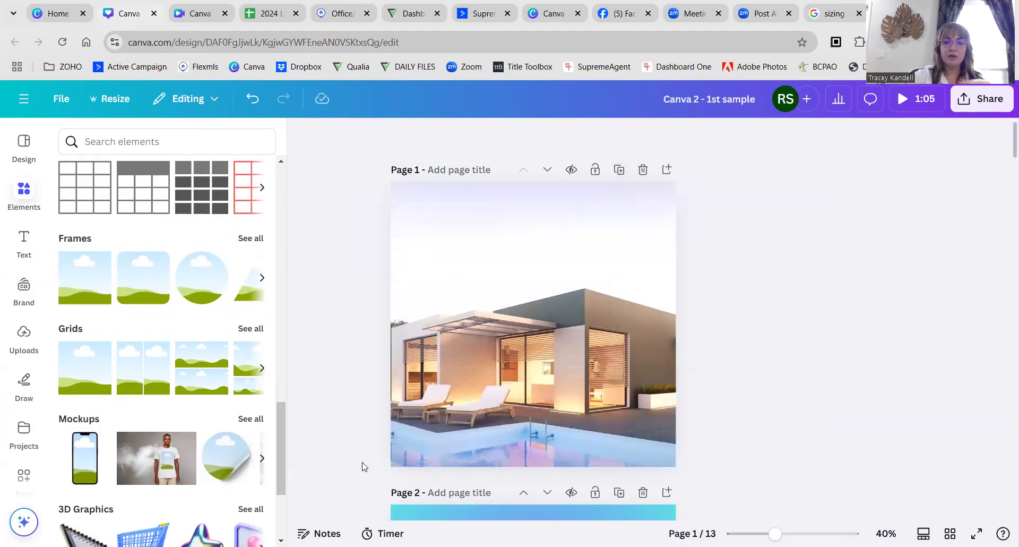
{"action": "left_click", "coordinate": [567, 408]}
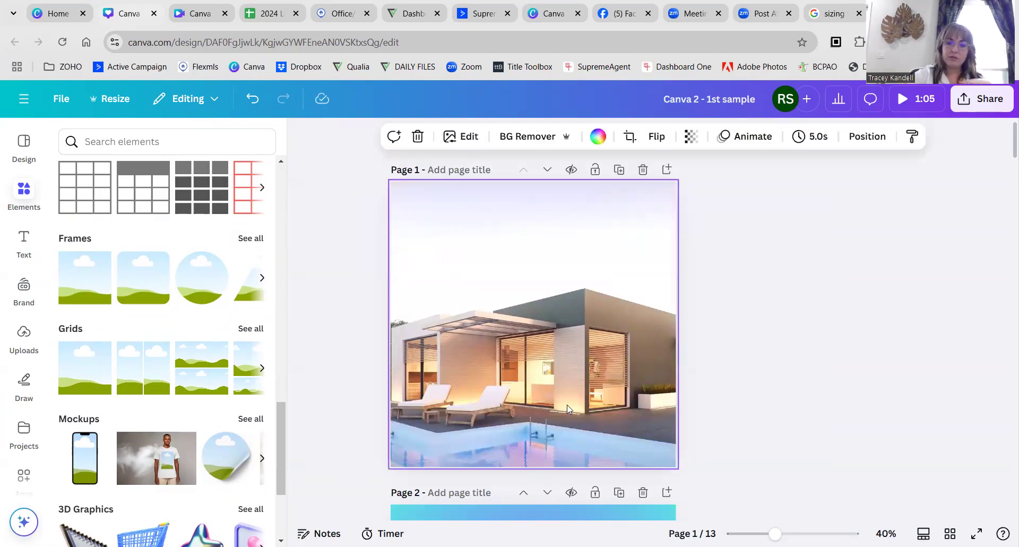
{"action": "key", "text": "Delete"}
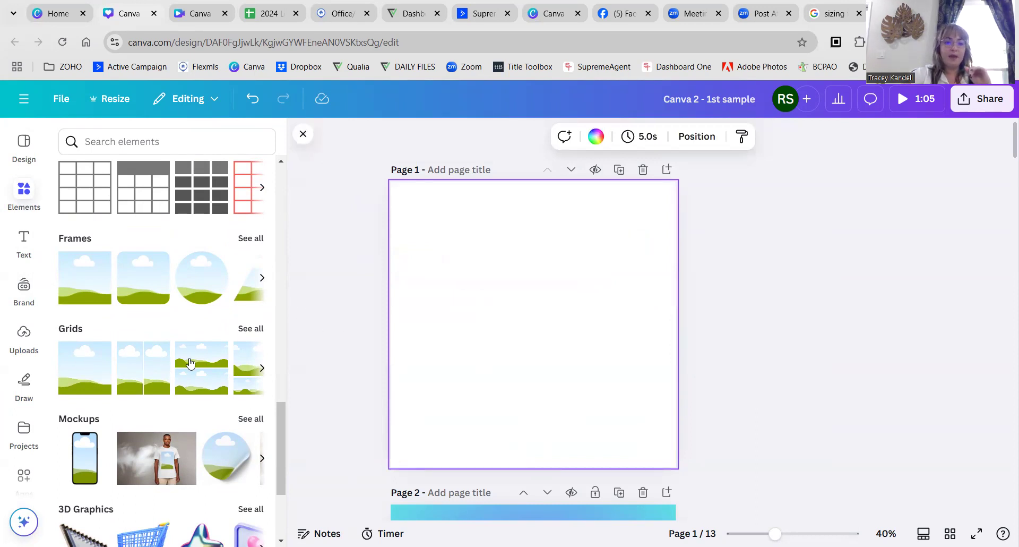
Add the single-cell grid to the blank page 1 and fill it with the surfer photo from the recently used photos.
{"action": "left_click", "coordinate": [80, 366]}
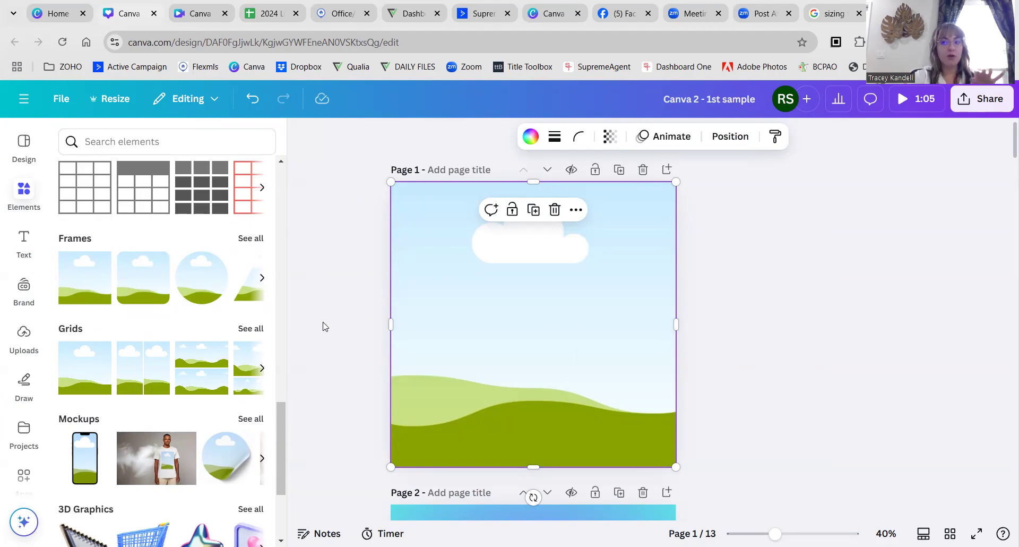
{"action": "scroll", "coordinate": [22, 425], "scroll_direction": "down", "scroll_amount": 5}
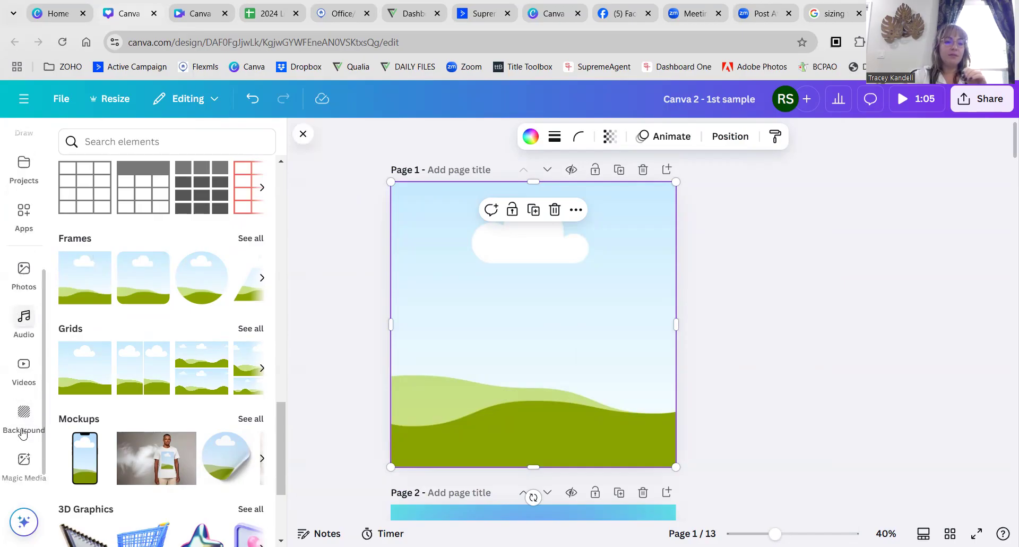
{"action": "scroll", "coordinate": [24, 415], "scroll_direction": "down", "scroll_amount": 2}
{"action": "left_click", "coordinate": [25, 239]}
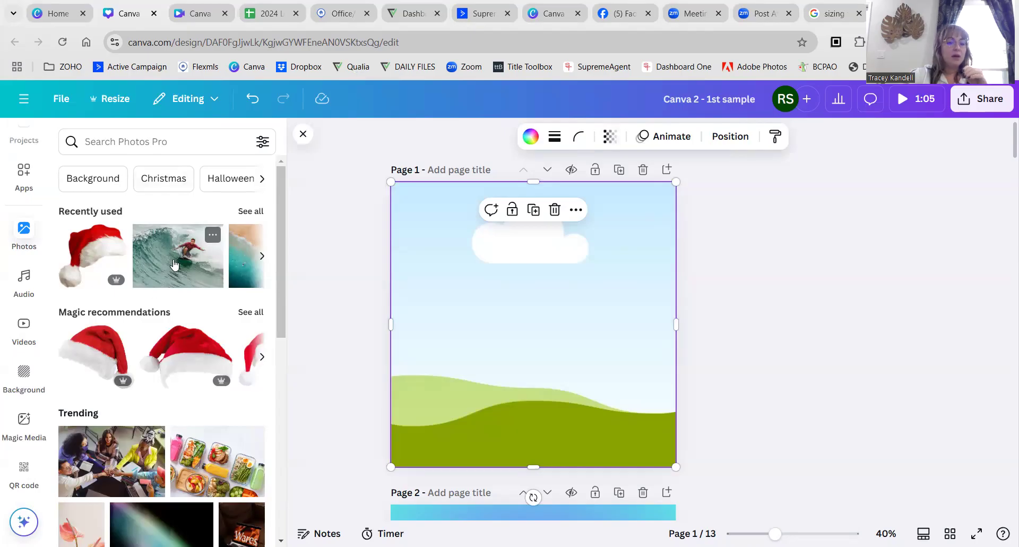
{"action": "left_click", "coordinate": [182, 263]}
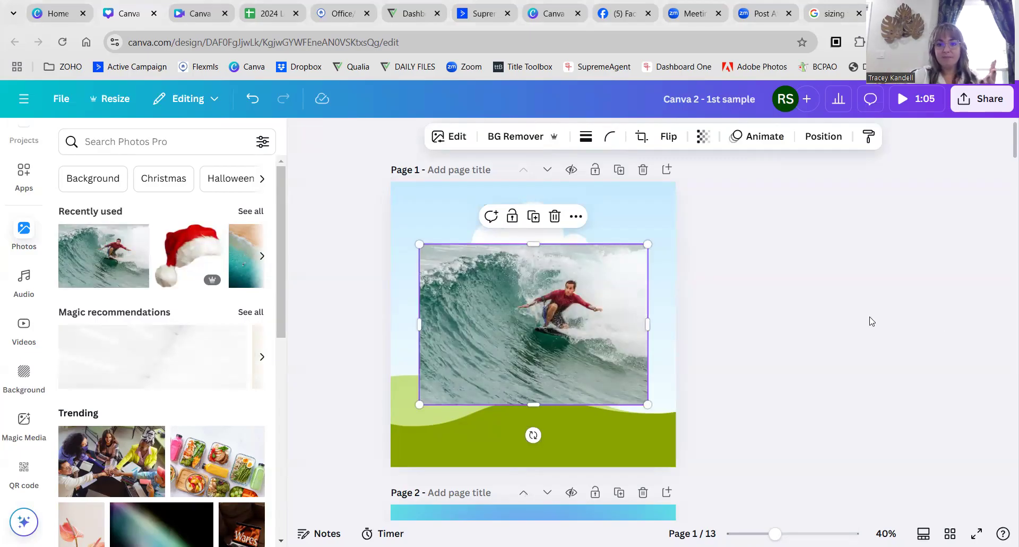
{"action": "left_click_drag", "start_coordinate": [519, 330], "coordinate": [553, 308]}
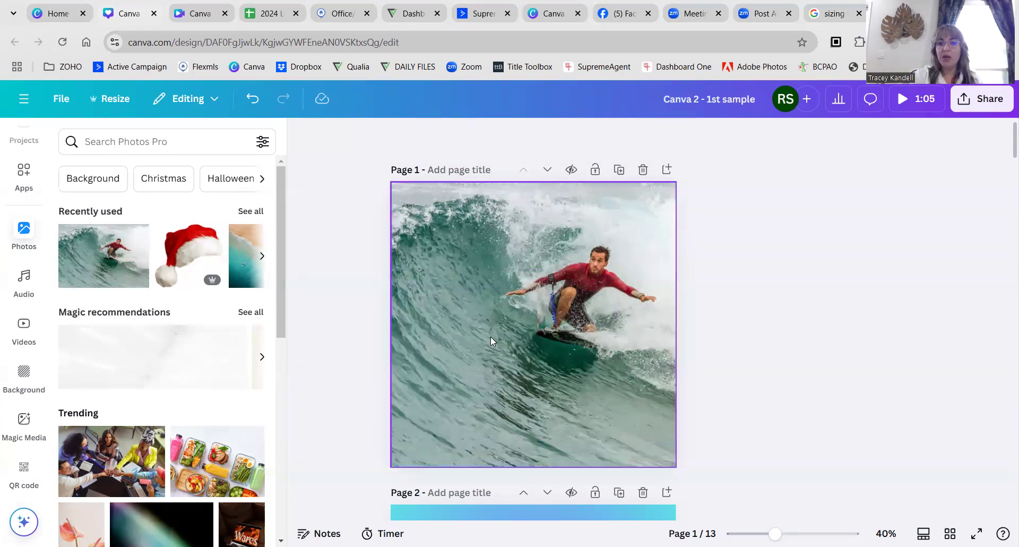
{"action": "left_click", "coordinate": [499, 341]}
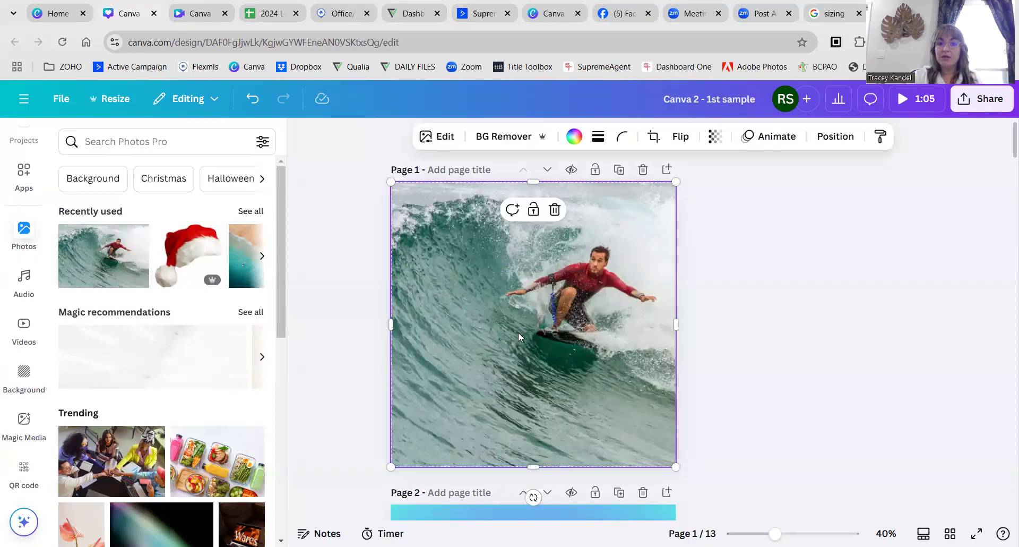
Reposition the surfer photo inside the single-cell grid on page 1 so the surfer sits near the middle.
{"action": "double_click", "coordinate": [516, 334]}
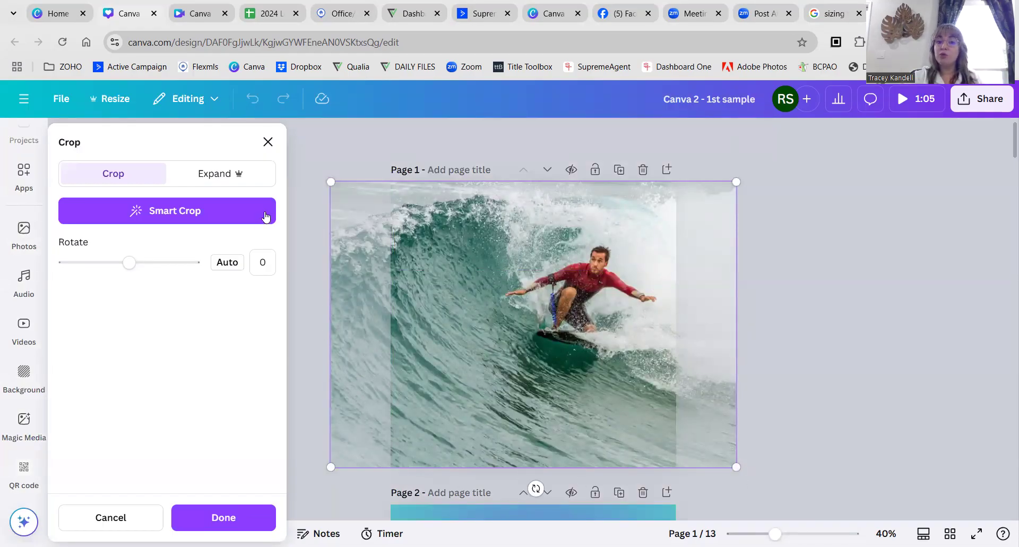
{"action": "left_click_drag", "start_coordinate": [535, 347], "coordinate": [476, 353]}
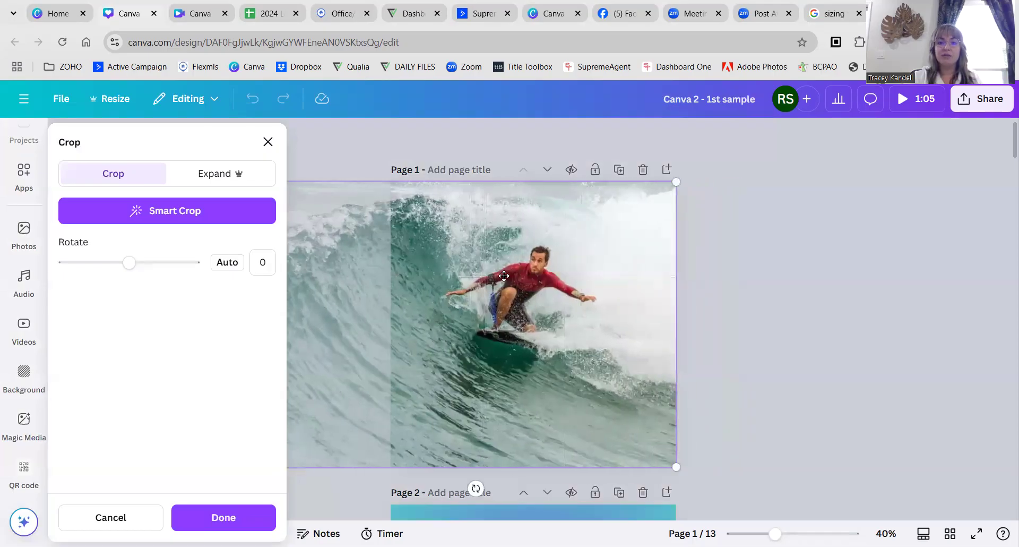
{"action": "left_click", "coordinate": [758, 323]}
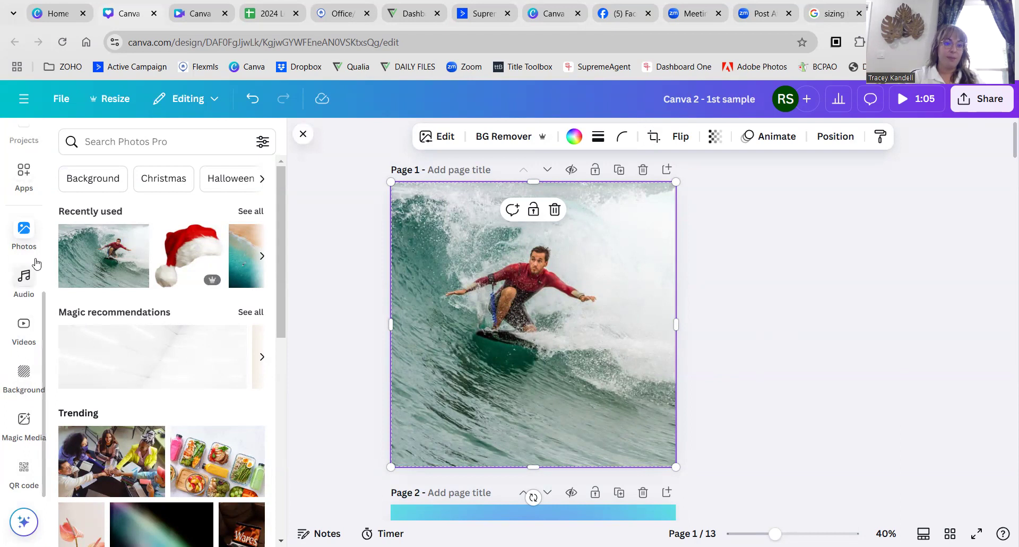
Delete the surfer photo and its single-cell grid from page 1.
{"action": "scroll", "coordinate": [36, 263], "scroll_direction": "up", "scroll_amount": 5}
{"action": "left_click", "coordinate": [39, 214]}
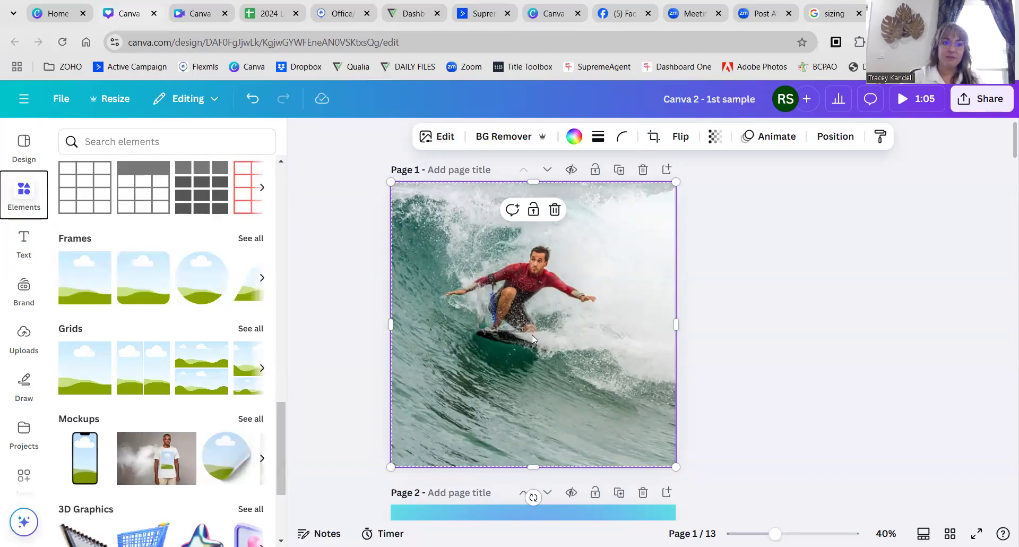
{"action": "key", "text": "Delete"}
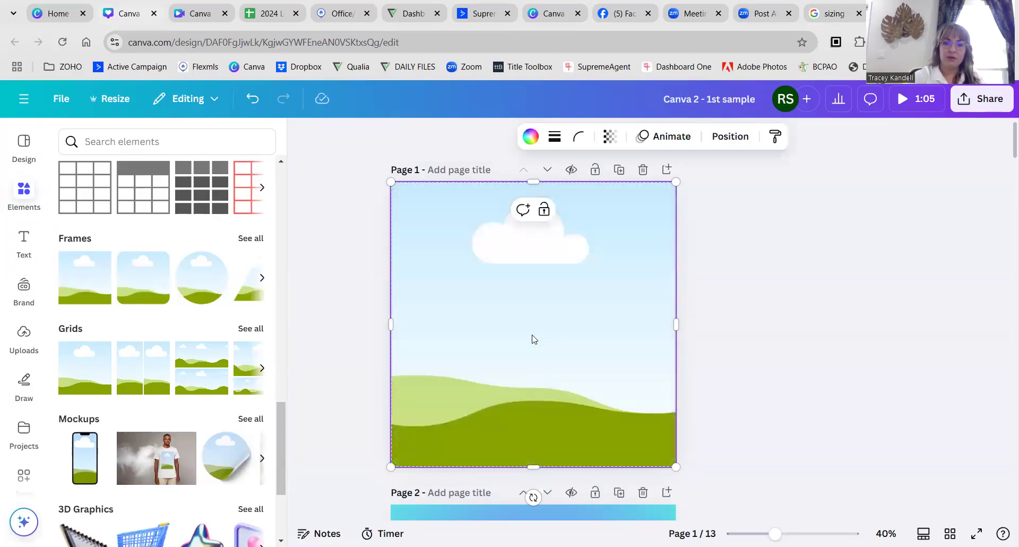
{"action": "key", "text": "Delete"}
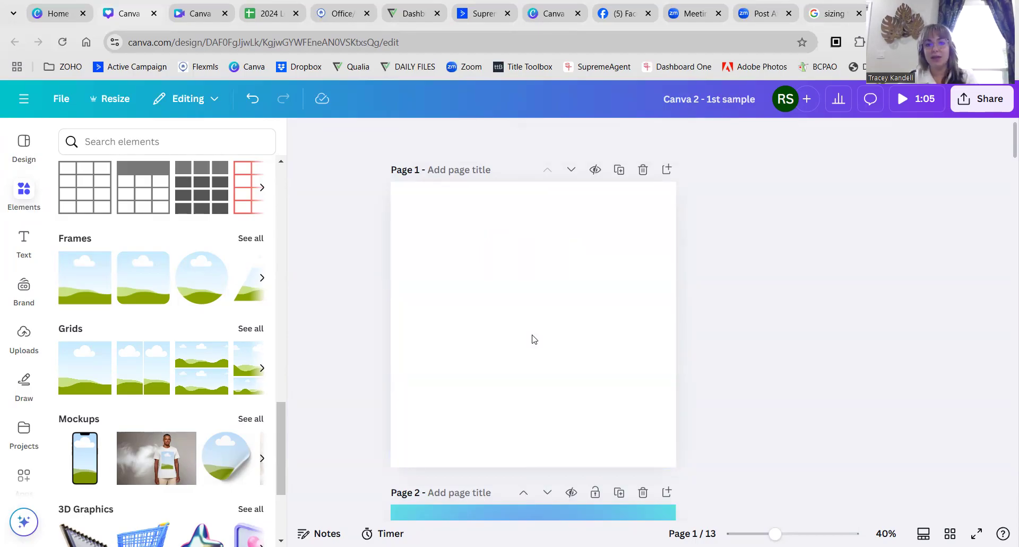
Add the two-row grid to page 1 and fill it with the recently used maple leaves photo above and the heart-and-house photo below.
{"action": "left_click", "coordinate": [200, 367]}
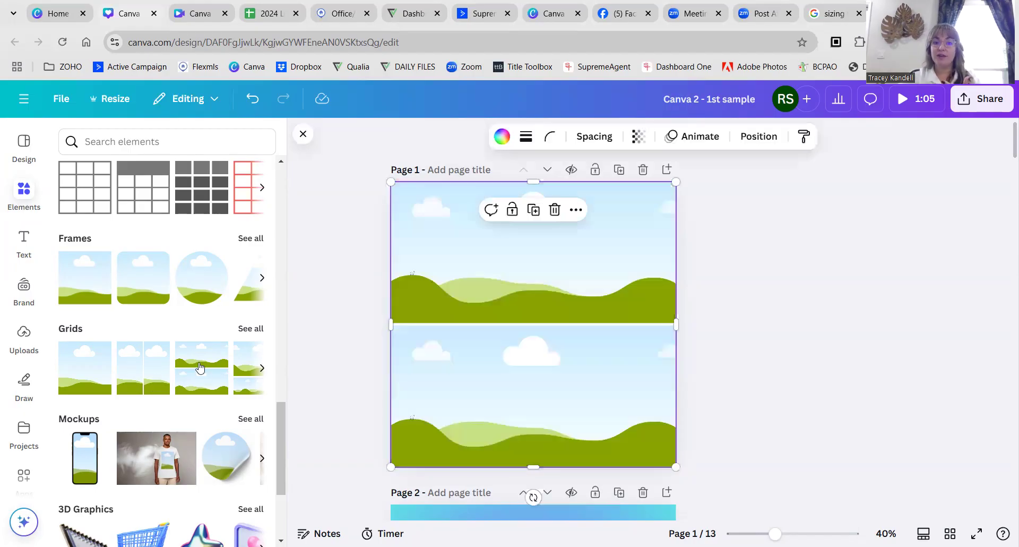
{"action": "left_click", "coordinate": [837, 281]}
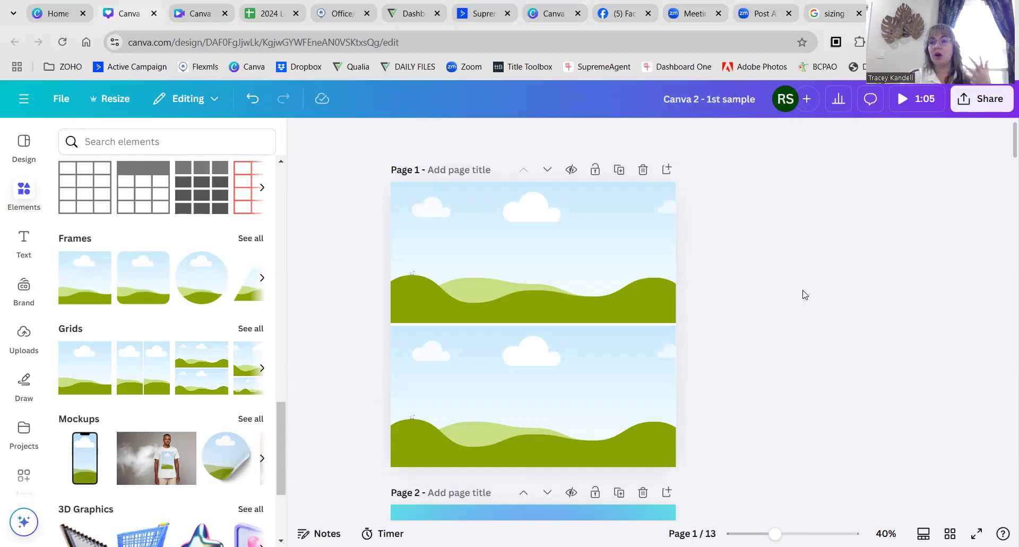
{"action": "scroll", "coordinate": [24, 345], "scroll_direction": "down", "scroll_amount": 4}
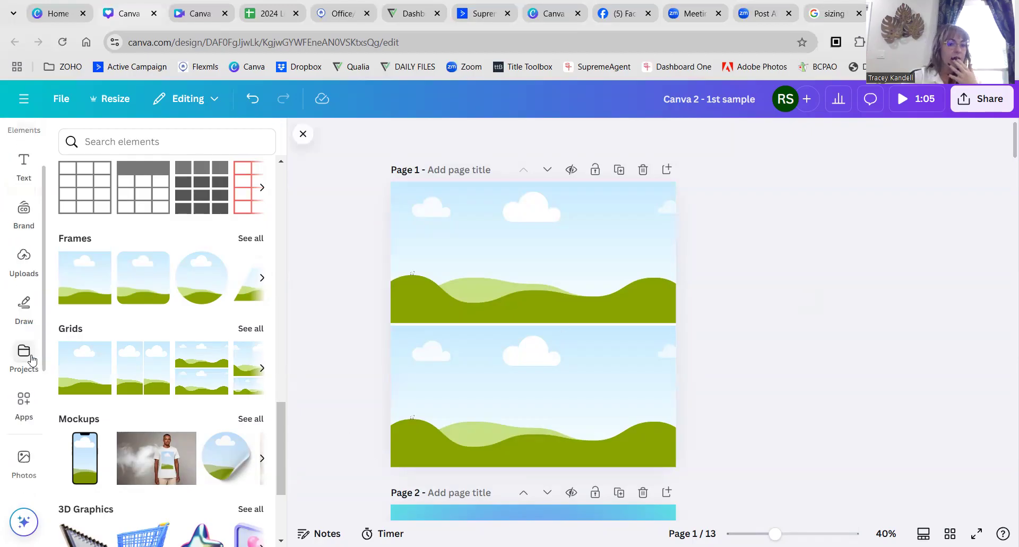
{"action": "left_click", "coordinate": [23, 338]}
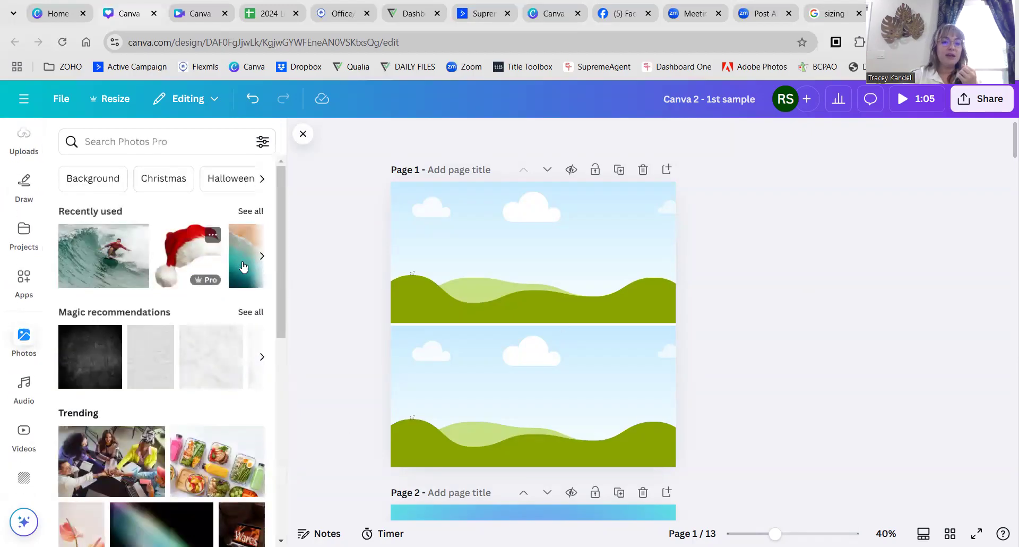
{"action": "left_click", "coordinate": [248, 211]}
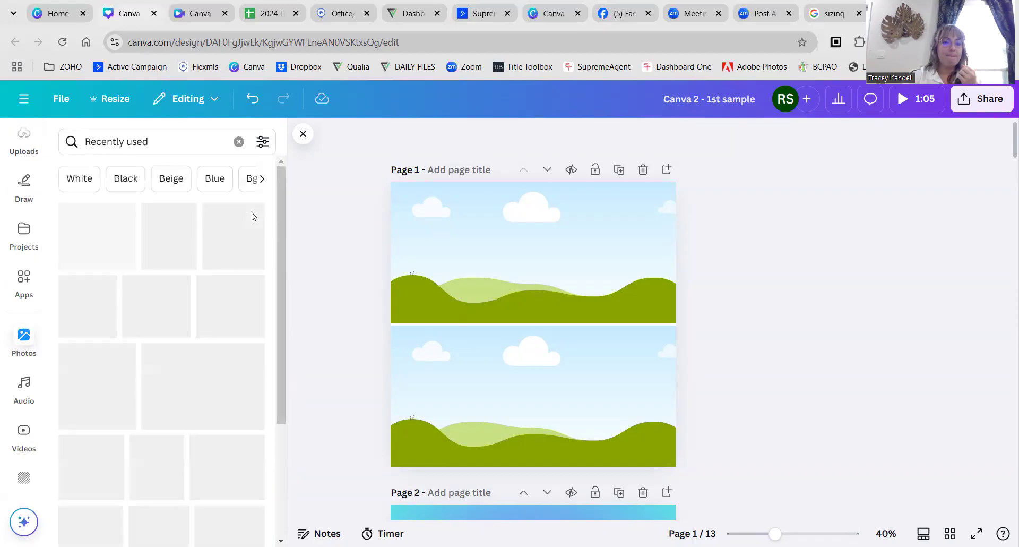
{"action": "scroll", "coordinate": [192, 265], "scroll_direction": "down", "scroll_amount": 3}
{"action": "left_click_drag", "start_coordinate": [219, 206], "coordinate": [545, 253]}
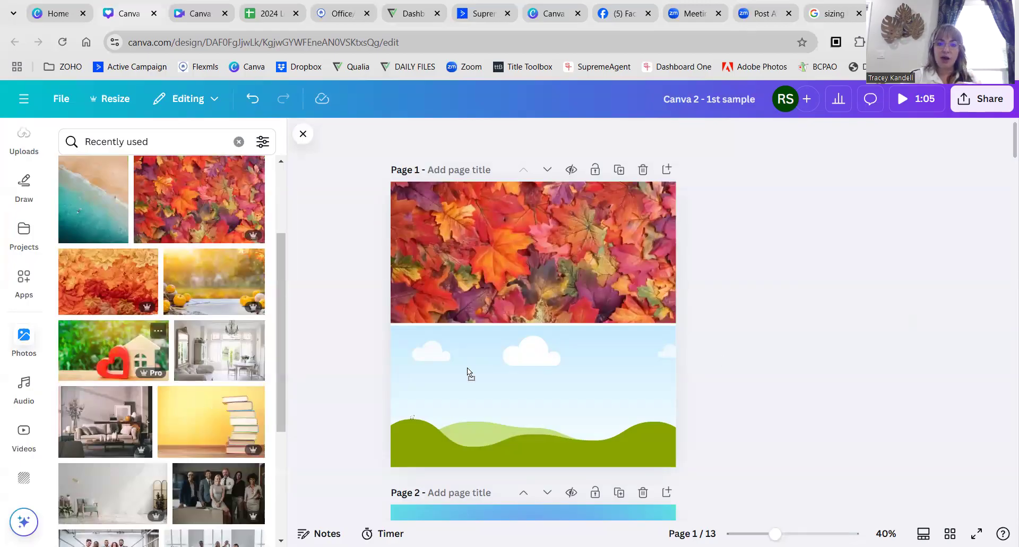
{"action": "left_click_drag", "start_coordinate": [467, 367], "coordinate": [467, 367]}
Shift the heart-and-house photo upward within the grid's lower cell so its bottom edge meets the cell's.
{"action": "double_click", "coordinate": [499, 377]}
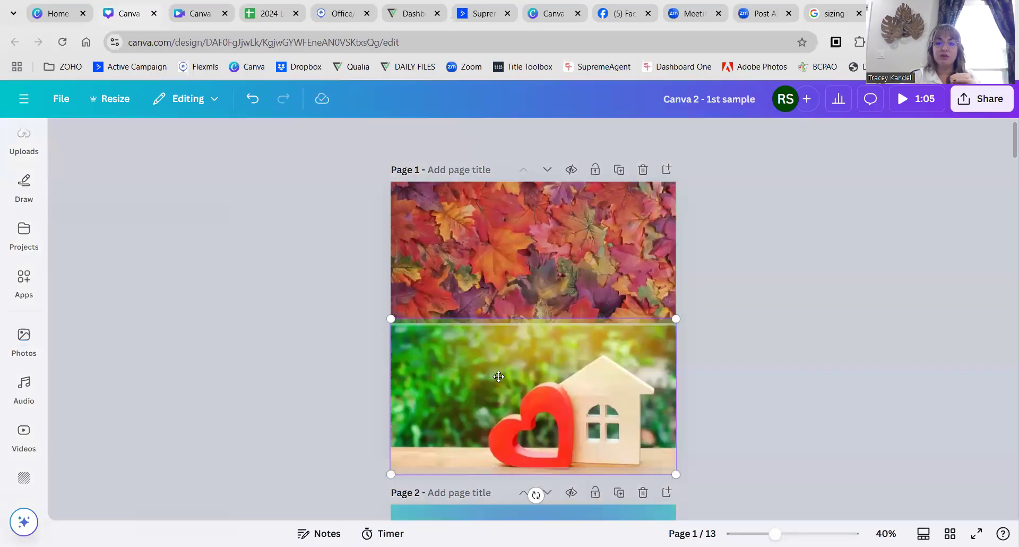
{"action": "left_click_drag", "start_coordinate": [530, 374], "coordinate": [497, 368]}
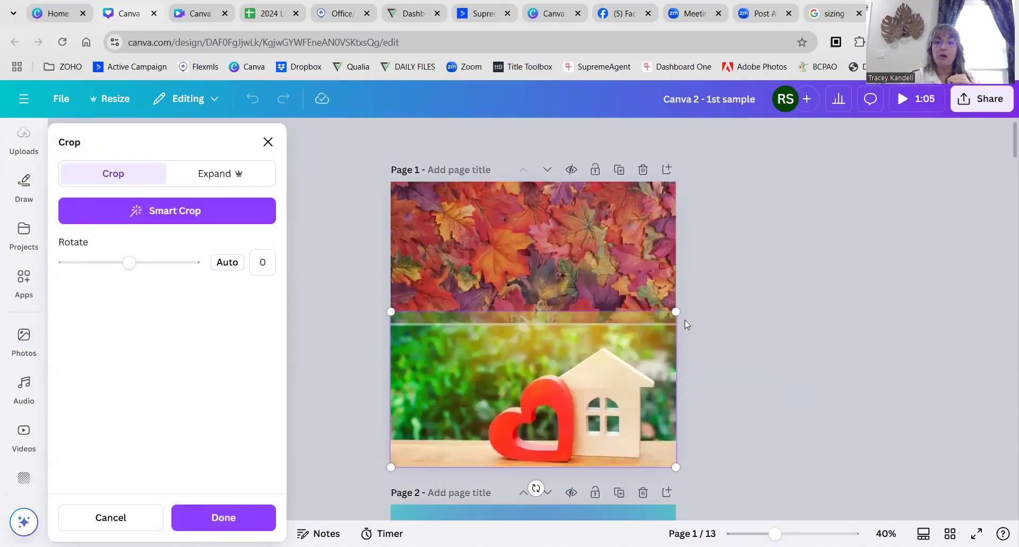
{"action": "left_click", "coordinate": [778, 312]}
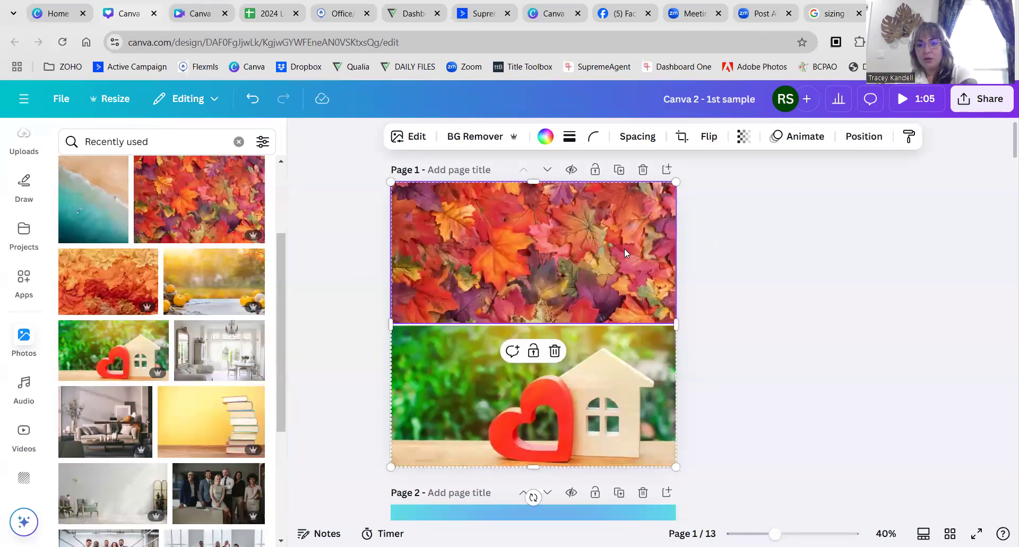
Delete both photos and the two-row grid from page 1.
{"action": "key", "text": "Delete"}
{"action": "key", "text": "Delete"}
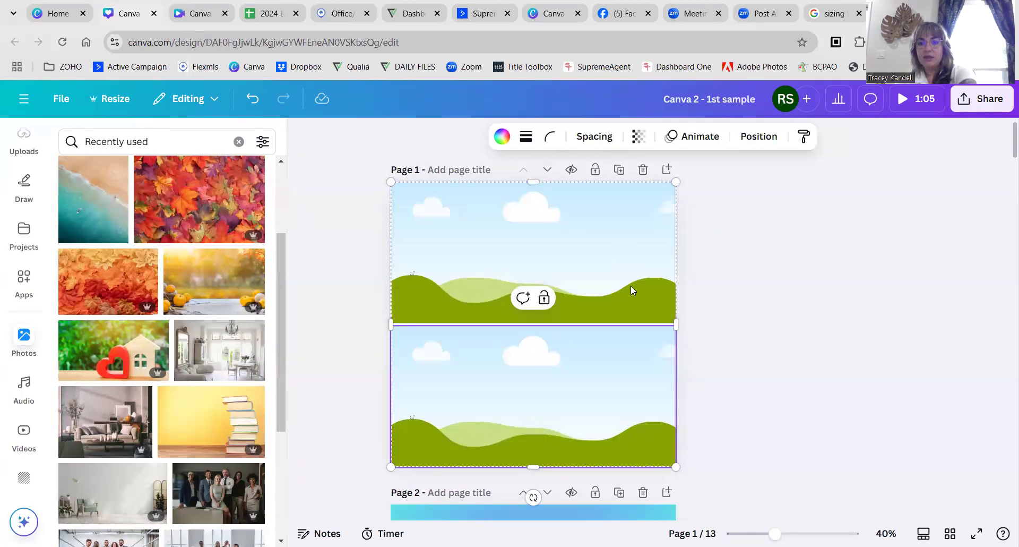
{"action": "key", "text": "Delete"}
Replace a trial square frame on page 1 with the circle frame, placed toward the page's lower-right area.
{"action": "scroll", "coordinate": [24, 325], "scroll_direction": "up", "scroll_amount": 2}
{"action": "scroll", "coordinate": [24, 324], "scroll_direction": "up", "scroll_amount": 2}
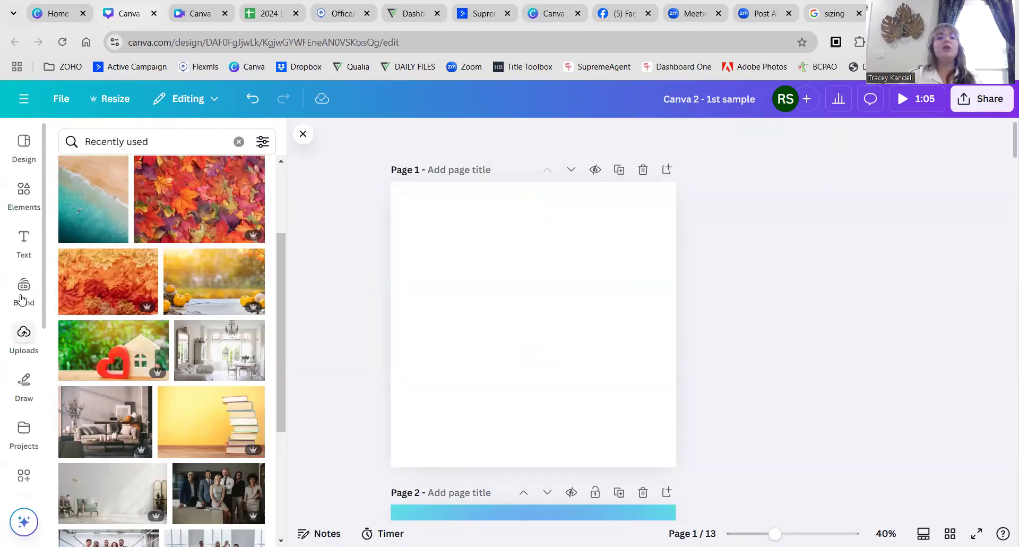
{"action": "left_click", "coordinate": [23, 192]}
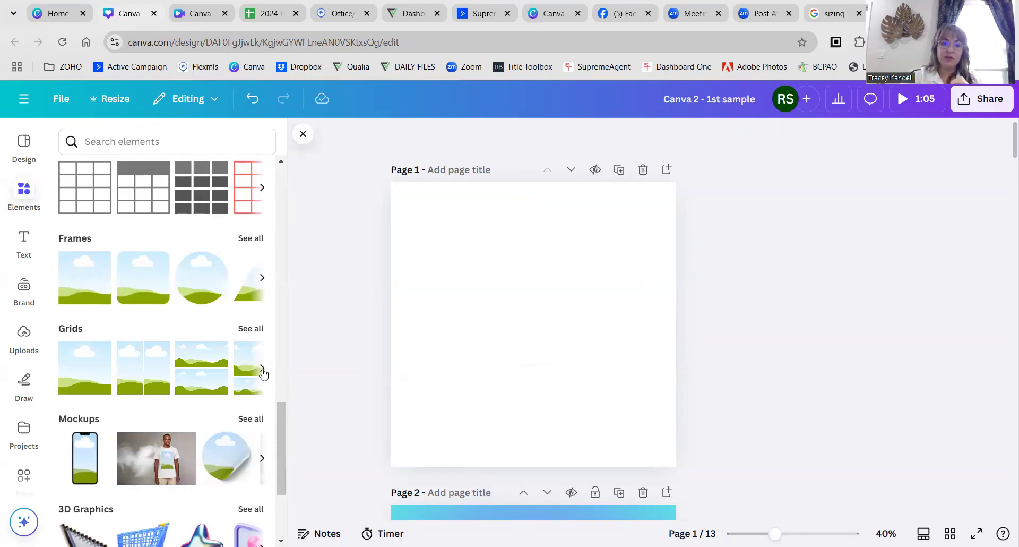
{"action": "left_click", "coordinate": [261, 368]}
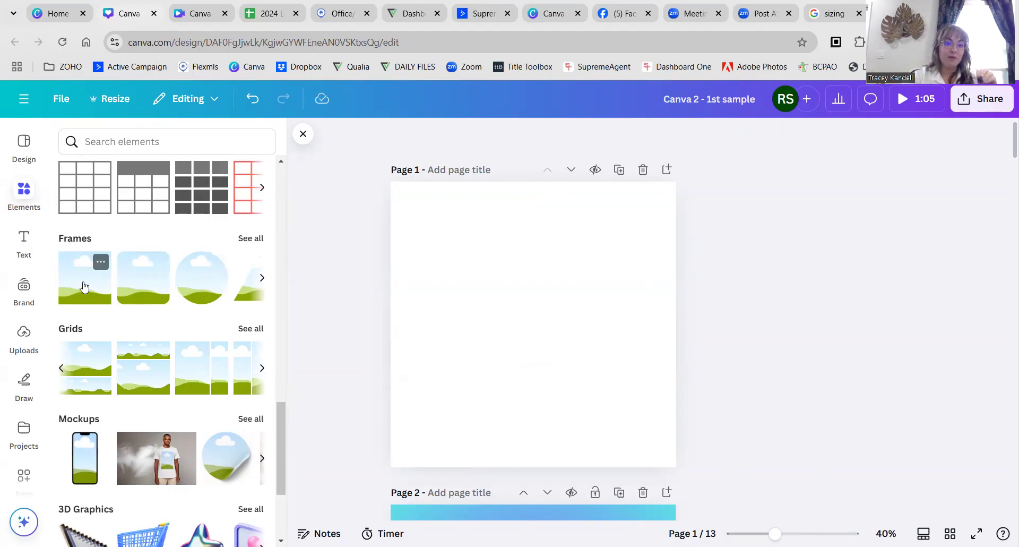
{"action": "left_click", "coordinate": [83, 287]}
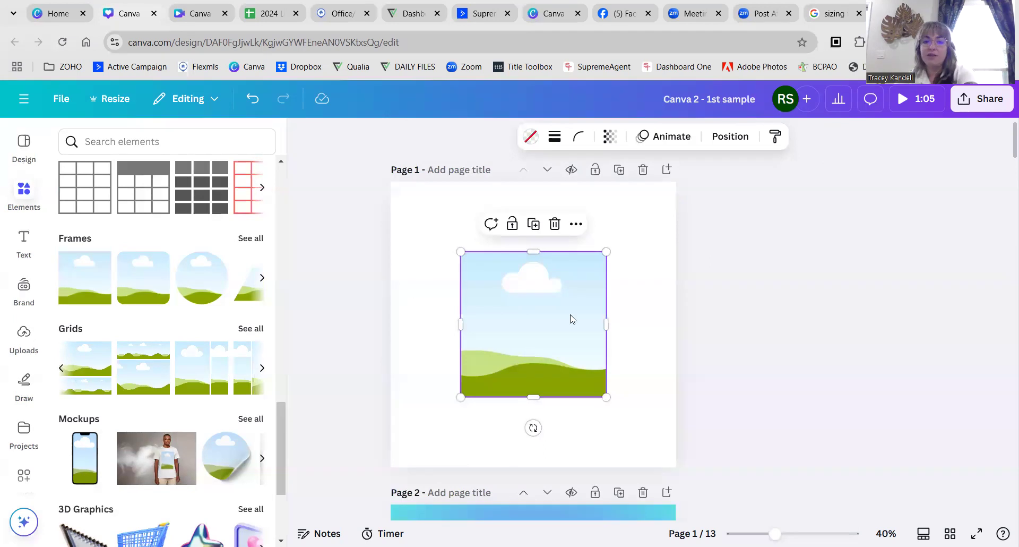
{"action": "key", "text": "Delete"}
{"action": "left_click", "coordinate": [208, 279]}
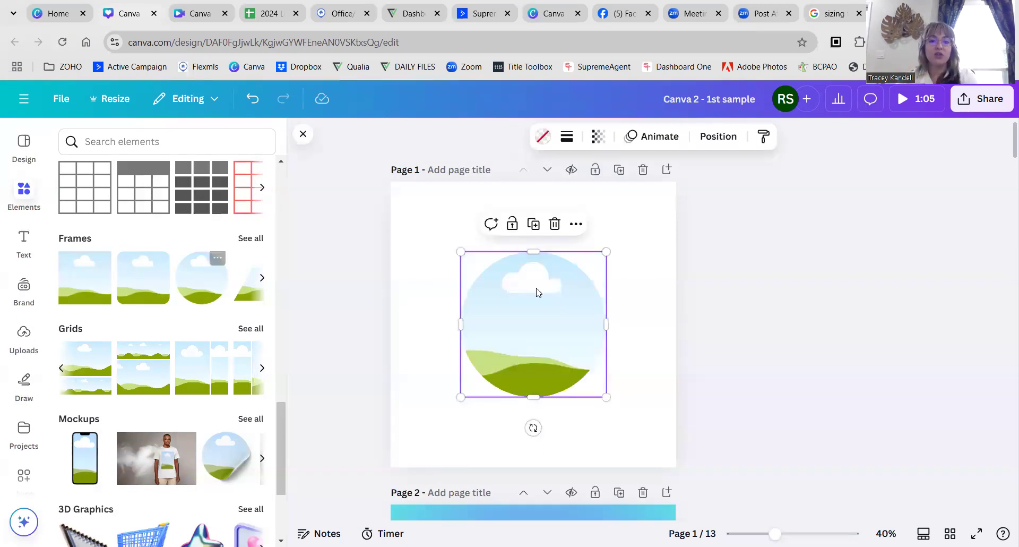
{"action": "left_click_drag", "start_coordinate": [555, 328], "coordinate": [596, 359]}
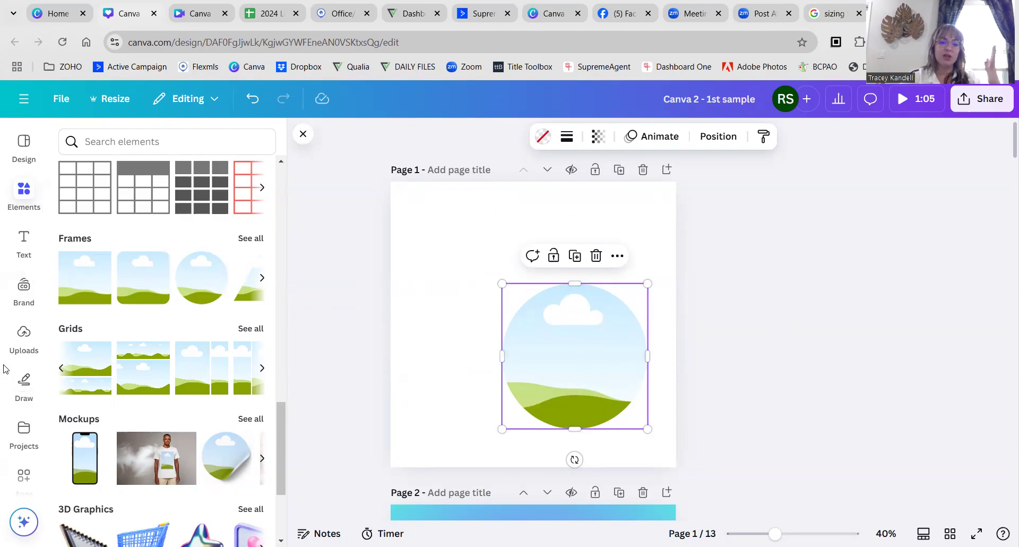
Fill the circle frame with the heart-and-house photo from the recently used photos.
{"action": "scroll", "coordinate": [20, 395], "scroll_direction": "down", "scroll_amount": 3}
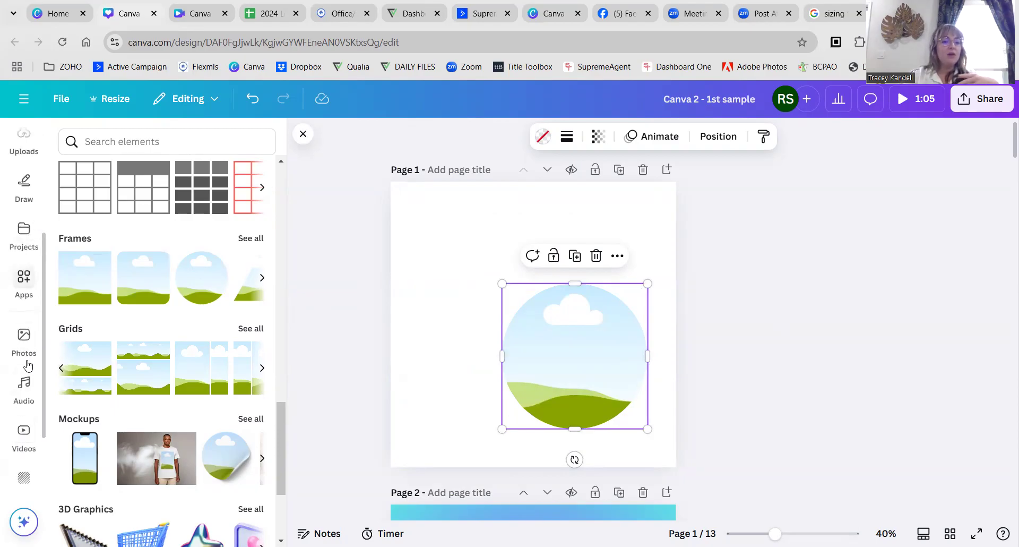
{"action": "left_click", "coordinate": [16, 345]}
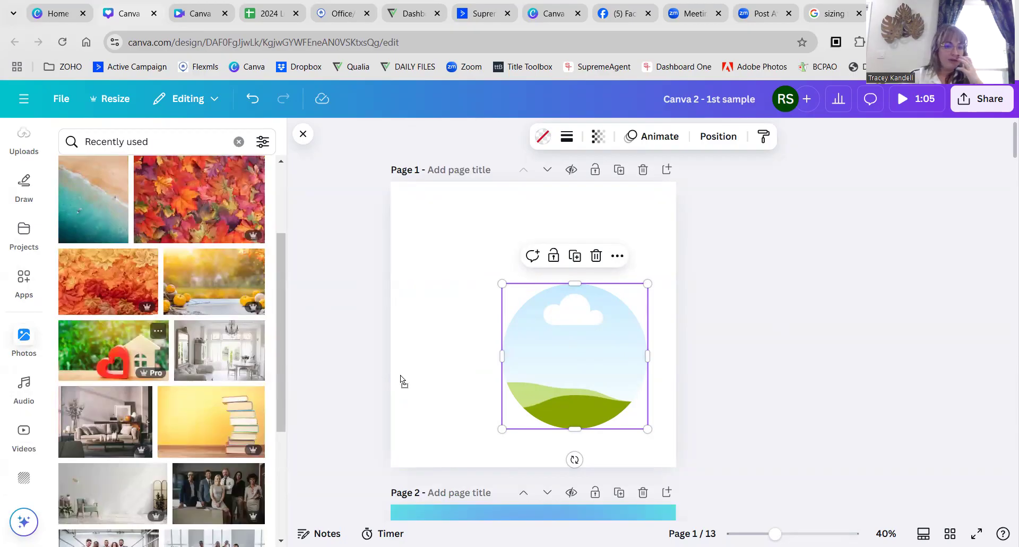
{"action": "left_click_drag", "start_coordinate": [449, 380], "coordinate": [424, 344]}
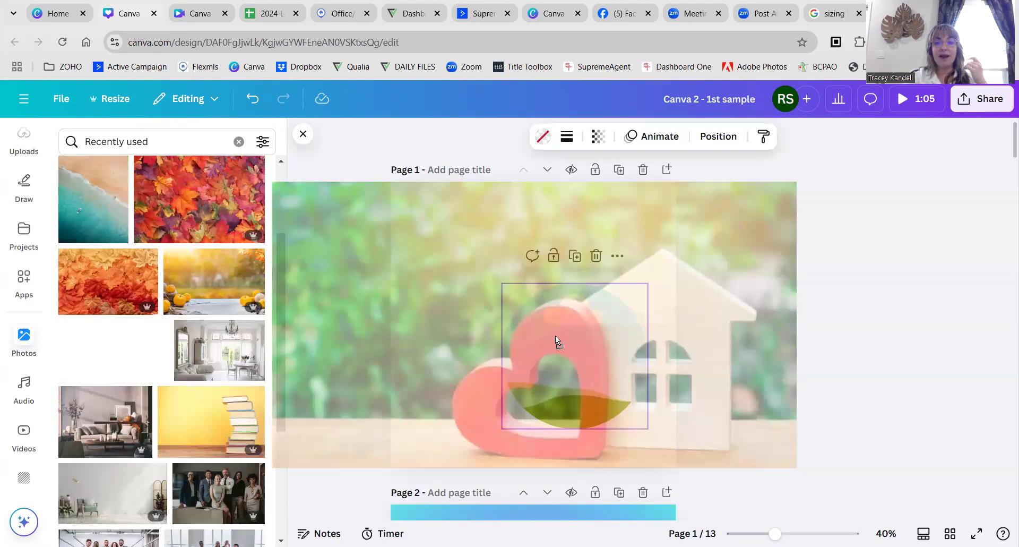
{"action": "left_click_drag", "start_coordinate": [569, 338], "coordinate": [569, 338]}
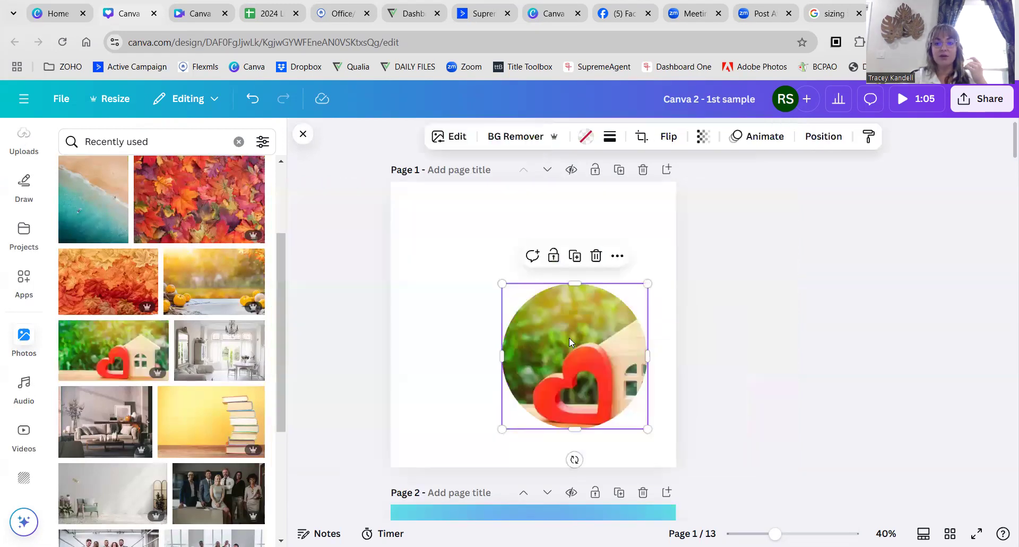
Reposition the heart-and-house photo inside the circle frame so the wooden house is in view.
{"action": "double_click", "coordinate": [565, 346]}
{"action": "left_click_drag", "start_coordinate": [565, 346], "coordinate": [523, 352]}
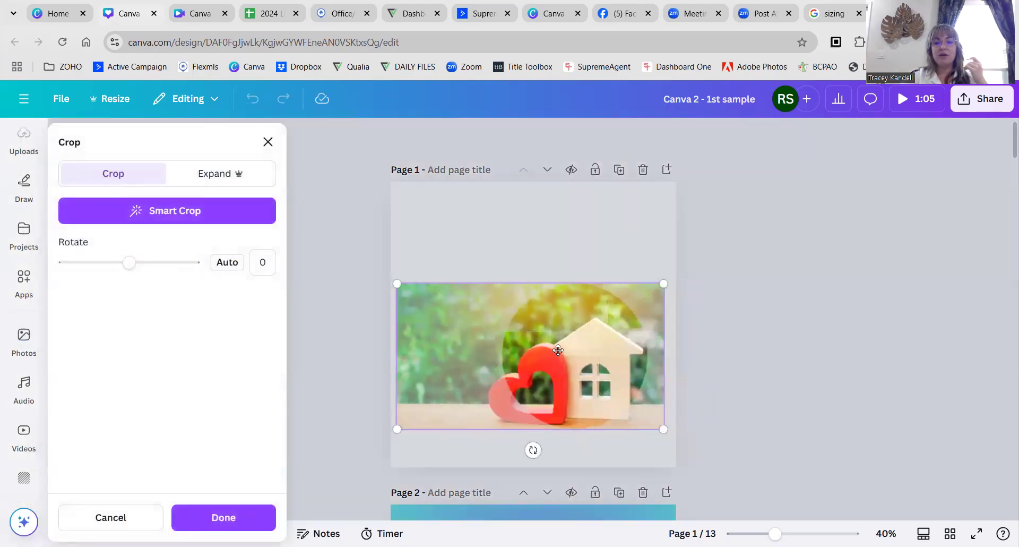
{"action": "left_click", "coordinate": [770, 382]}
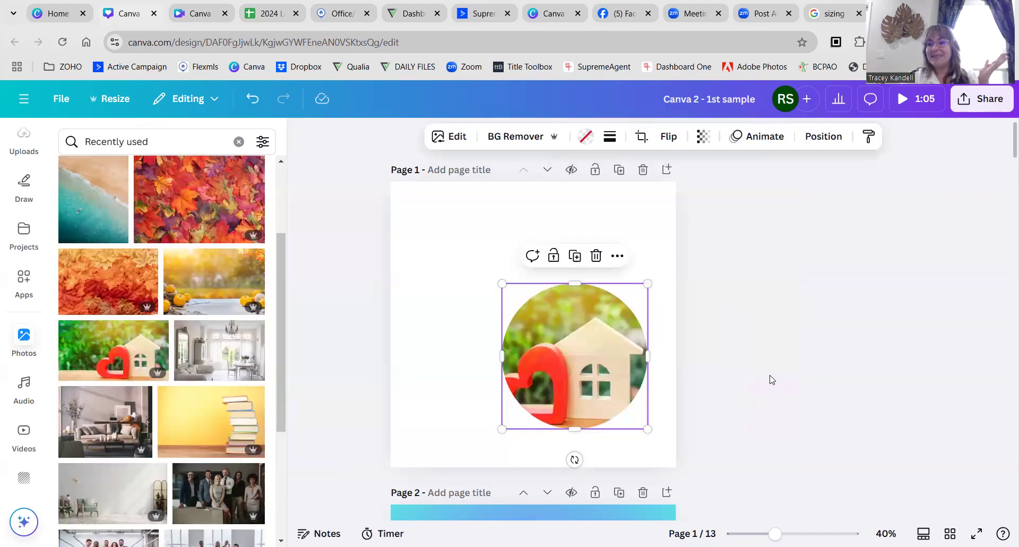
{"action": "double_click", "coordinate": [588, 386]}
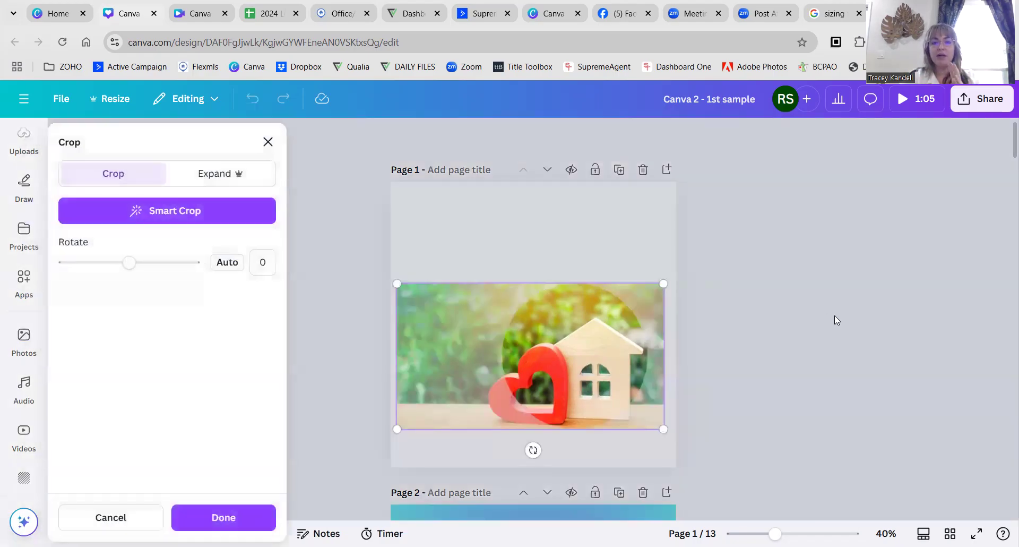
{"action": "left_click", "coordinate": [869, 287]}
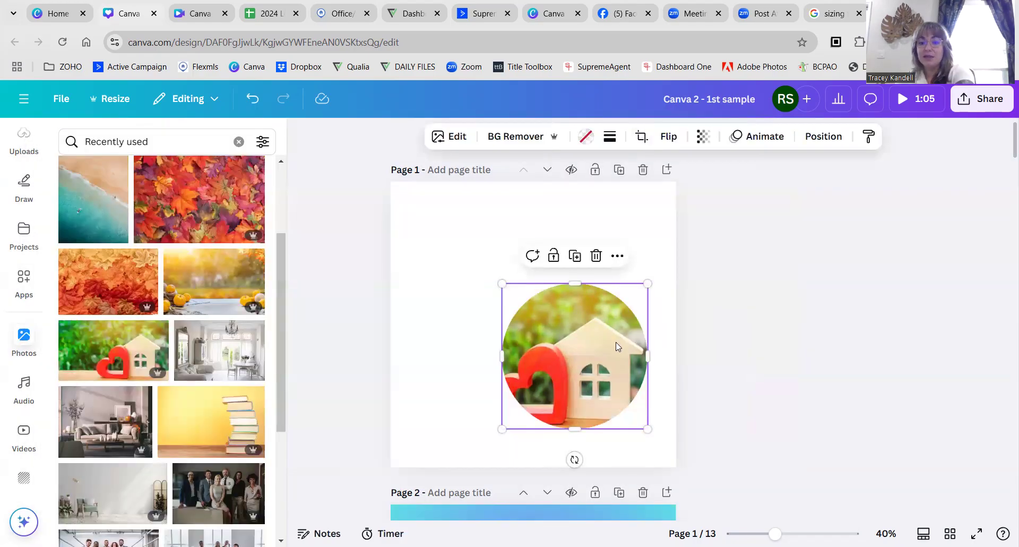
Replace the circle frame's heart-and-house photo with the recently used business team photo that includes the man in a blue shirt and tie.
{"action": "key", "text": "Delete"}
{"action": "scroll", "coordinate": [153, 391], "scroll_direction": "down", "scroll_amount": 4}
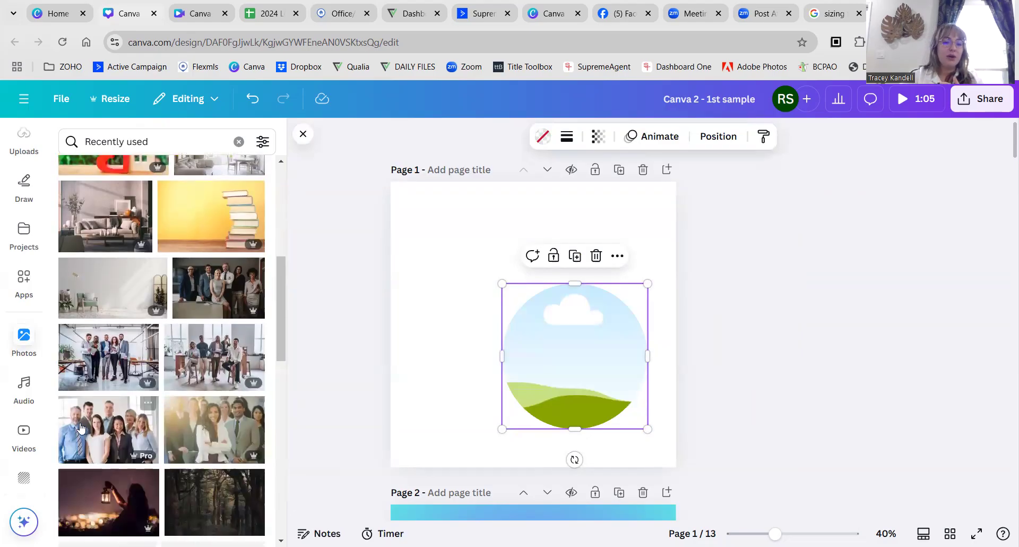
{"action": "left_click", "coordinate": [114, 433]}
{"action": "mouse_move", "coordinate": [541, 325]}
{"action": "left_mouse_down"}
{"action": "mouse_move", "coordinate": [569, 332]}
{"action": "mouse_move", "coordinate": [481, 308]}
{"action": "mouse_move", "coordinate": [557, 324]}
{"action": "left_mouse_up"}
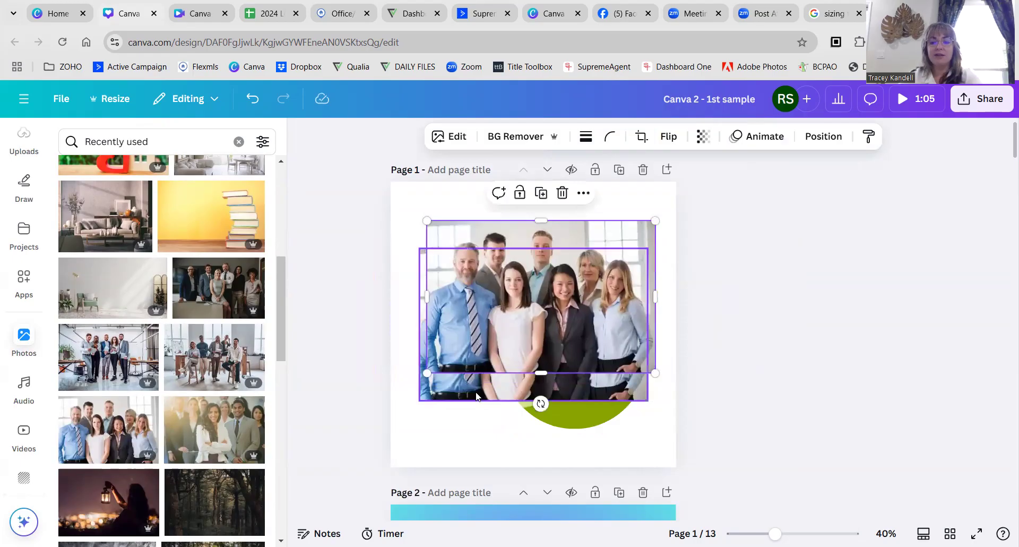
{"action": "key", "text": "Escape"}
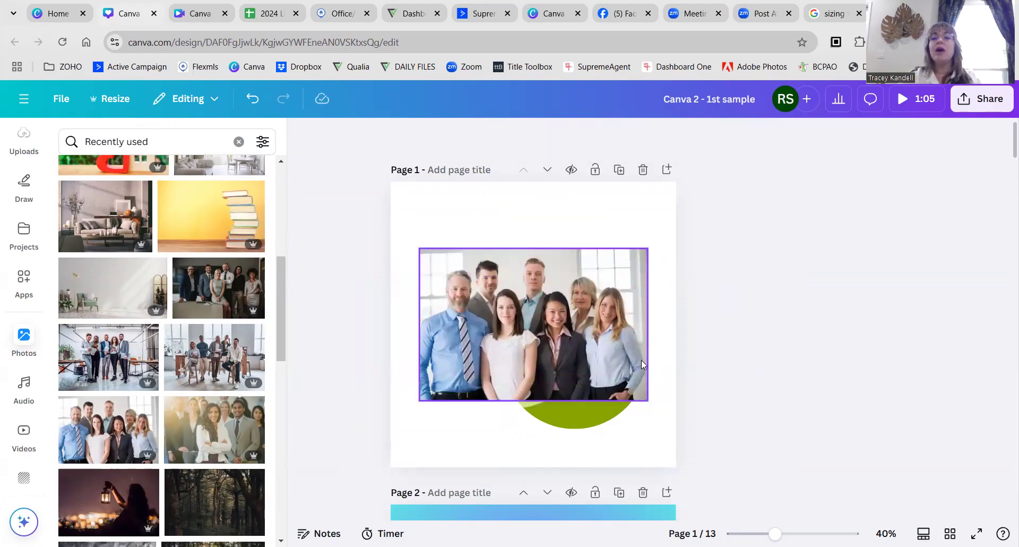
{"action": "left_click", "coordinate": [433, 349]}
{"action": "left_click_drag", "start_coordinate": [498, 314], "coordinate": [579, 362]}
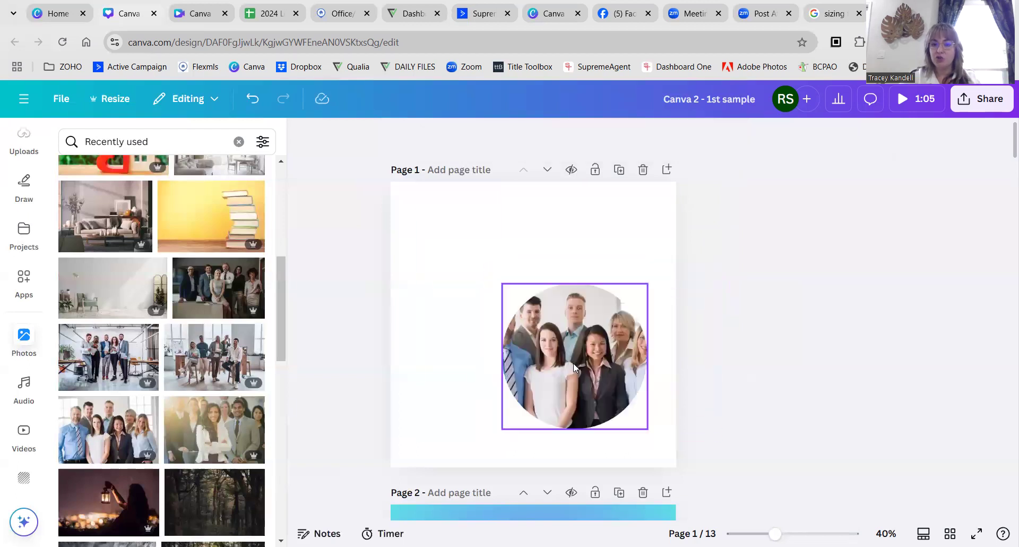
Enlarge and reposition the team photo inside the circle frame so the dark-haired woman in the white top is centered.
{"action": "double_click", "coordinate": [574, 367]}
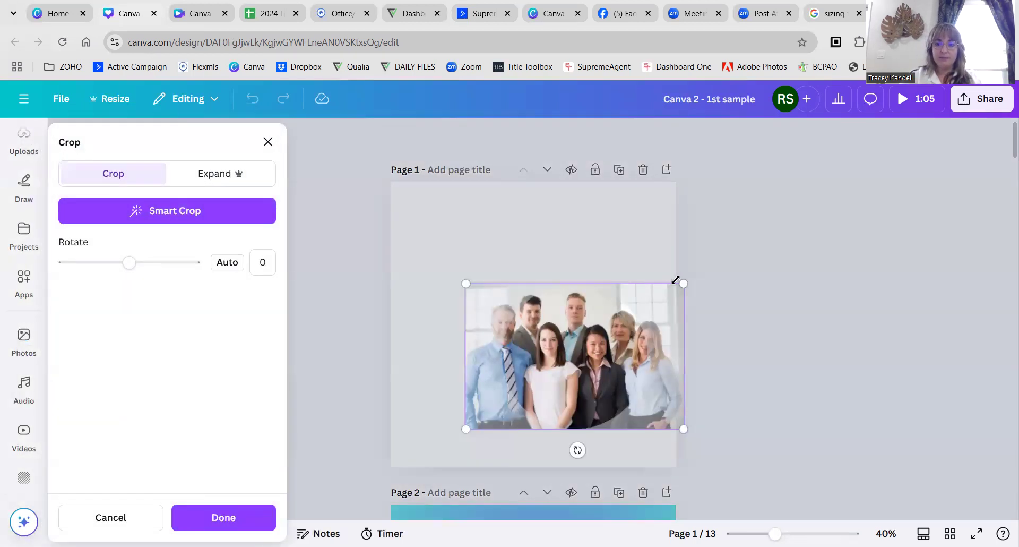
{"action": "left_click_drag", "start_coordinate": [682, 283], "coordinate": [770, 226]}
{"action": "left_click_drag", "start_coordinate": [466, 428], "coordinate": [423, 457]}
{"action": "left_click_drag", "start_coordinate": [710, 296], "coordinate": [730, 292]}
{"action": "left_click", "coordinate": [855, 298]}
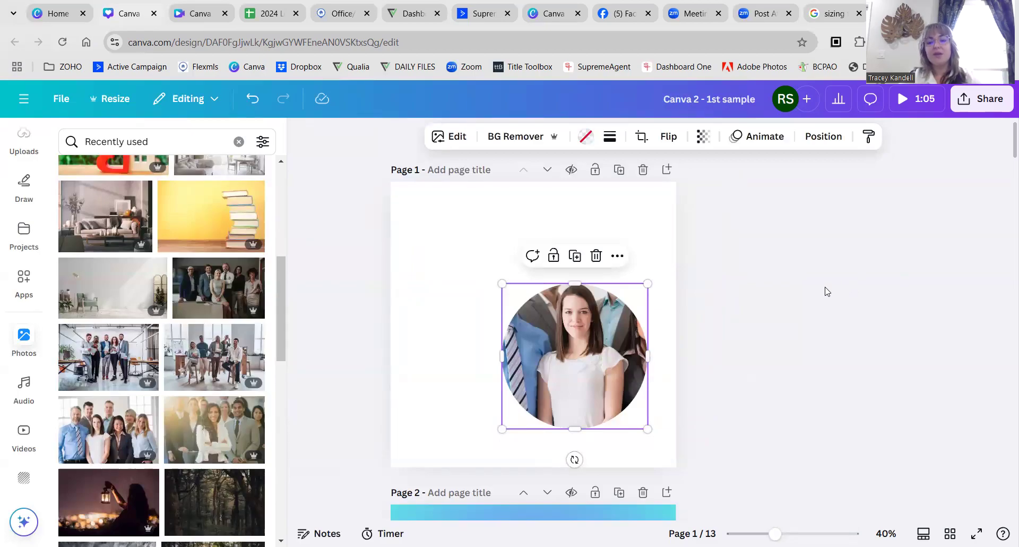
Delete the photo-filled circle frame from page 1 and open the full frames collection.
{"action": "key", "text": "Delete"}
{"action": "key", "text": "Delete"}
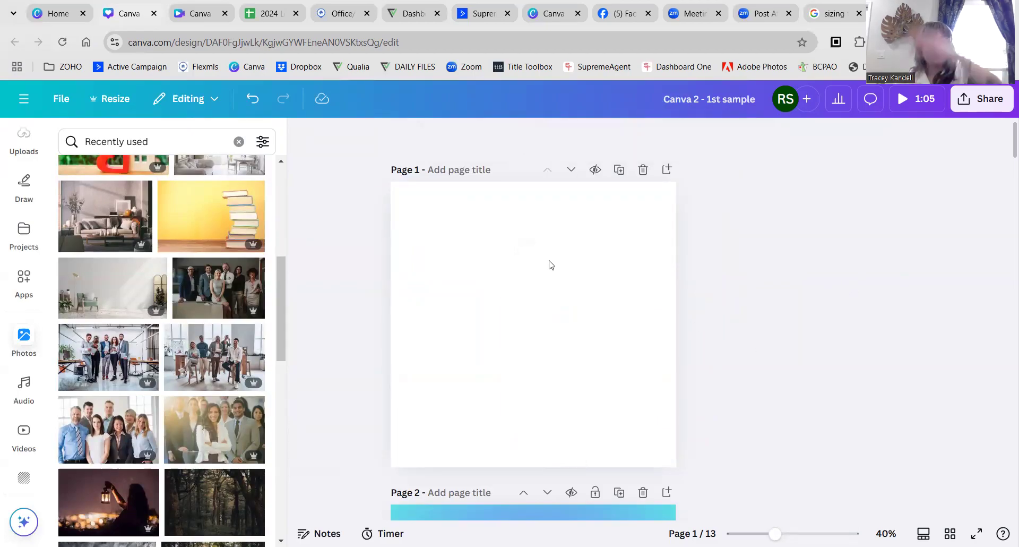
{"action": "scroll", "coordinate": [11, 195], "scroll_direction": "up", "scroll_amount": 3}
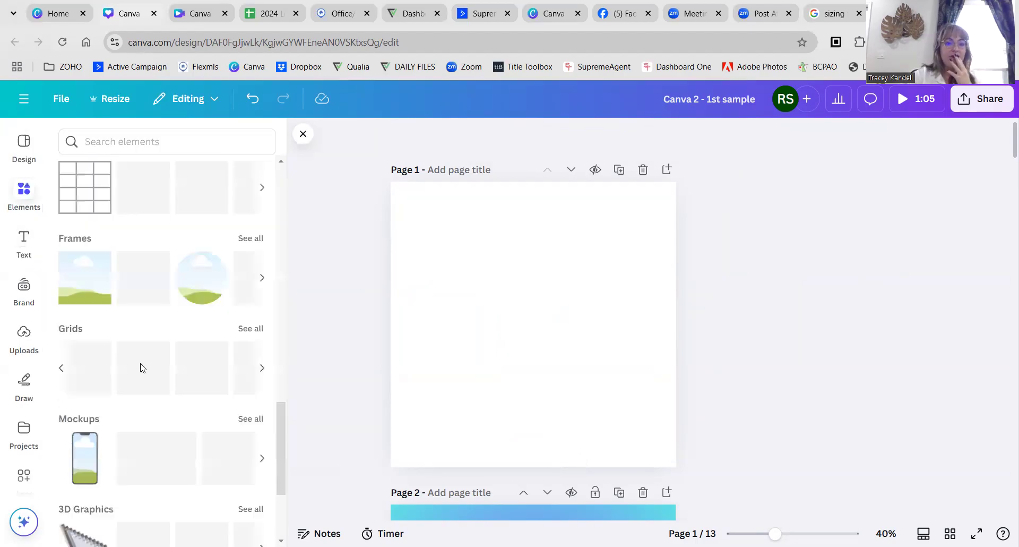
{"action": "left_click", "coordinate": [252, 238]}
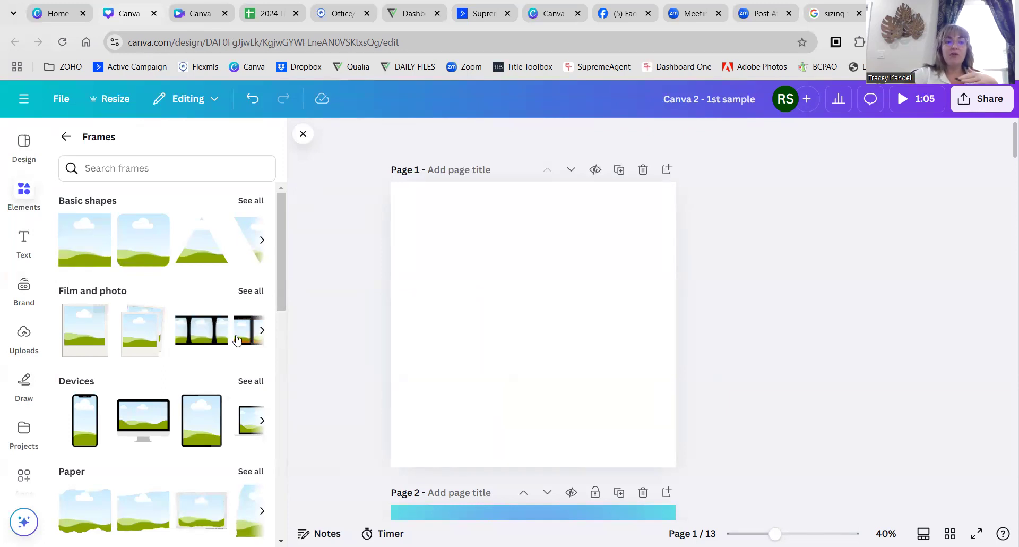
Try the instant-photo frame and the three-panel filmstrip frame on page 1, removing both.
{"action": "left_click", "coordinate": [97, 336]}
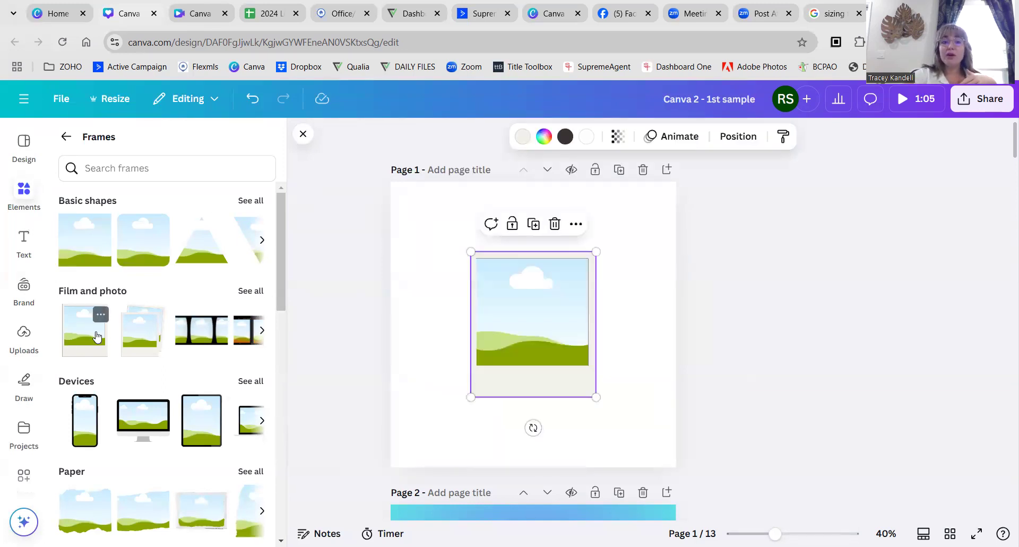
{"action": "left_click", "coordinate": [194, 337]}
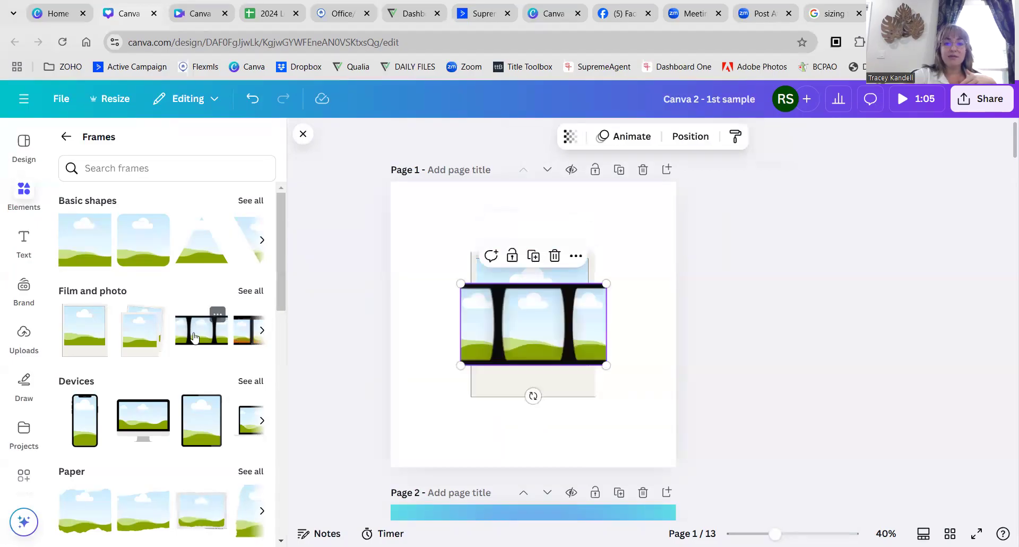
{"action": "key", "text": "Delete"}
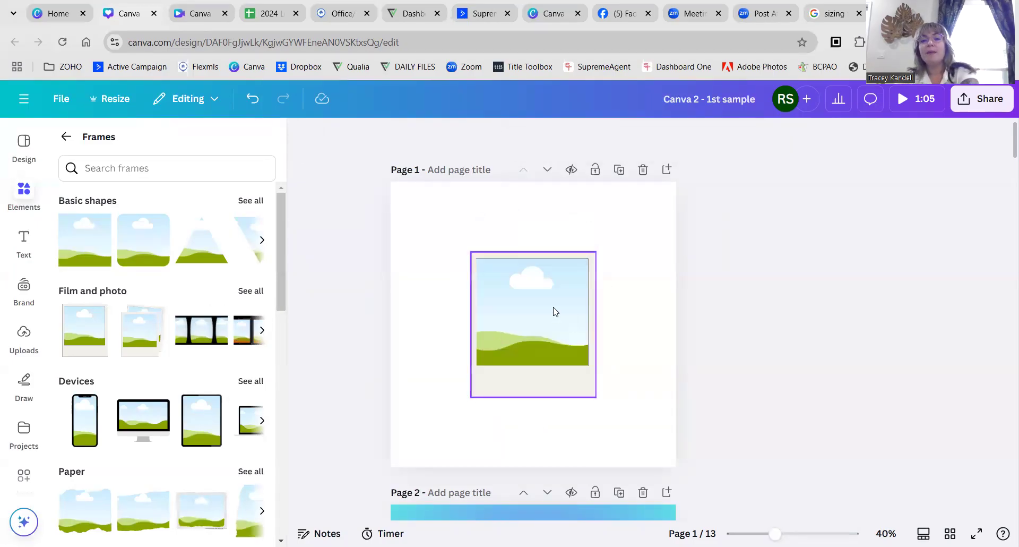
{"action": "left_click", "coordinate": [555, 312]}
{"action": "key", "text": "Delete"}
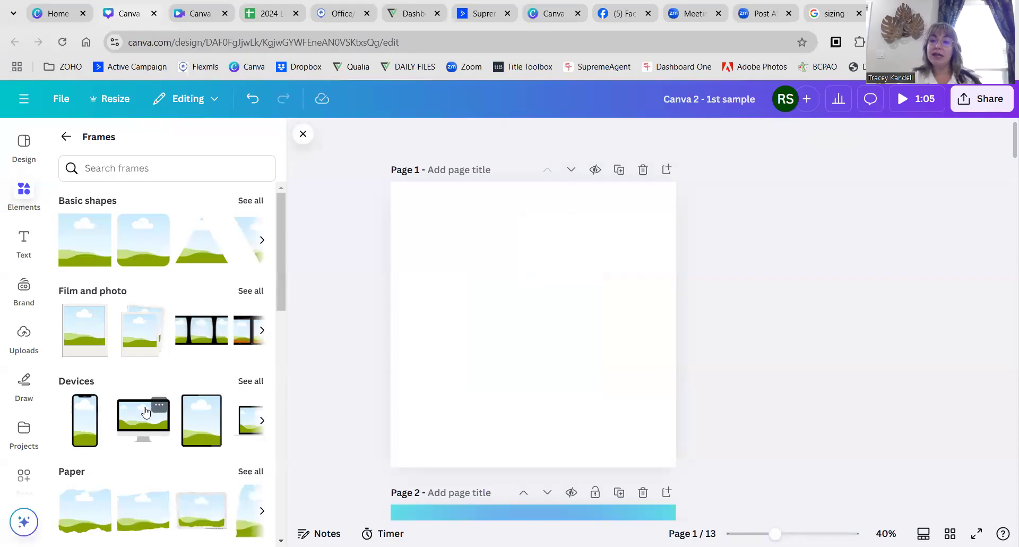
Try the smartphone device frame on page 1, enlarged to nearly full page height along the left side, and delete it.
{"action": "left_click", "coordinate": [90, 429]}
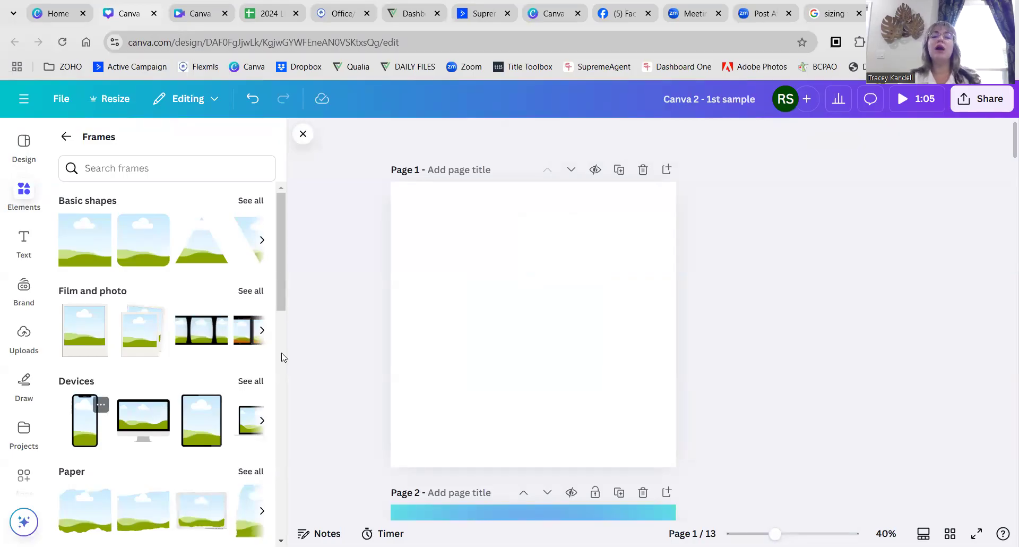
{"action": "left_click_drag", "start_coordinate": [521, 320], "coordinate": [430, 364]}
{"action": "left_click_drag", "start_coordinate": [473, 301], "coordinate": [564, 212]}
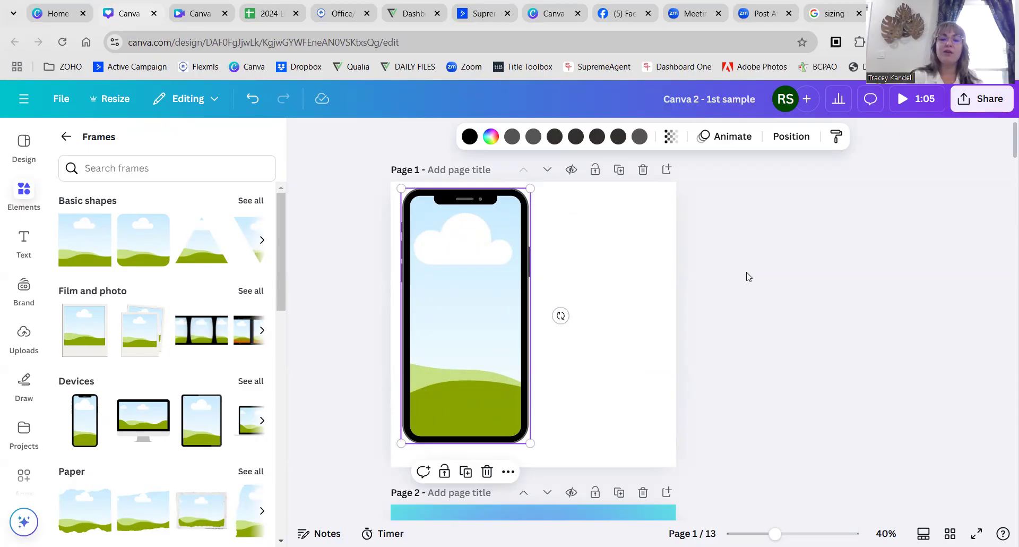
{"action": "key", "text": "Delete"}
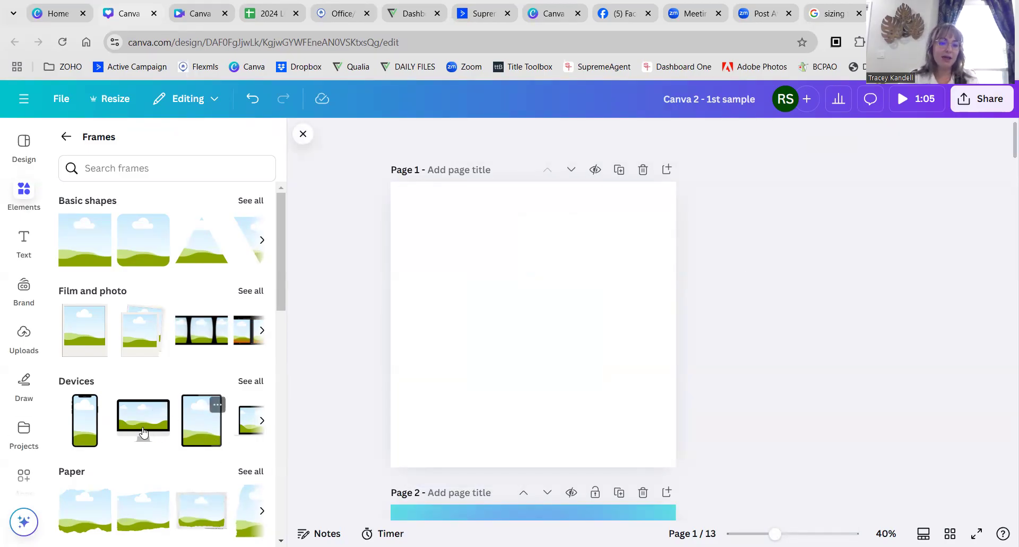
Try the first torn-paper frame on page 1 and delete it.
{"action": "scroll", "coordinate": [141, 426], "scroll_direction": "down", "scroll_amount": 3}
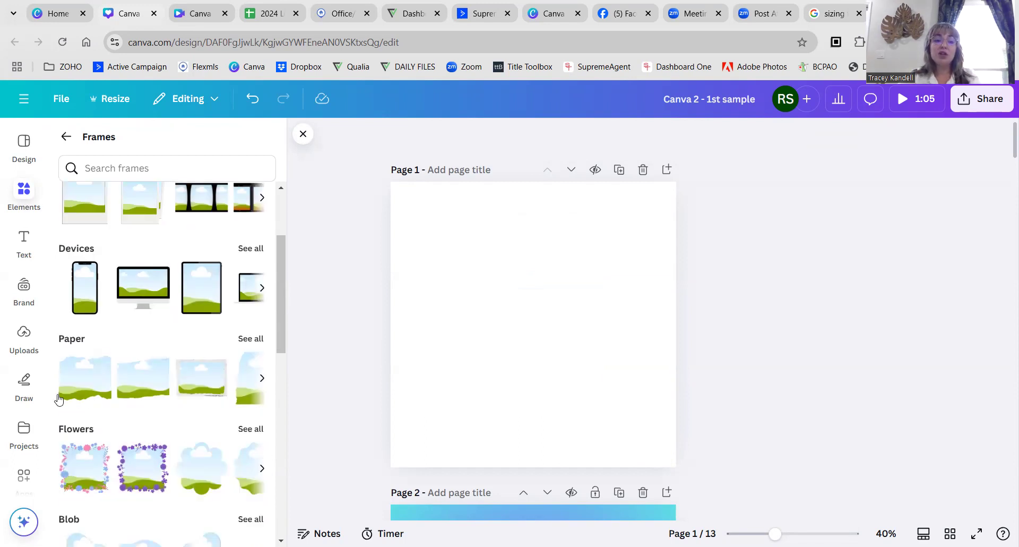
{"action": "left_click", "coordinate": [83, 385]}
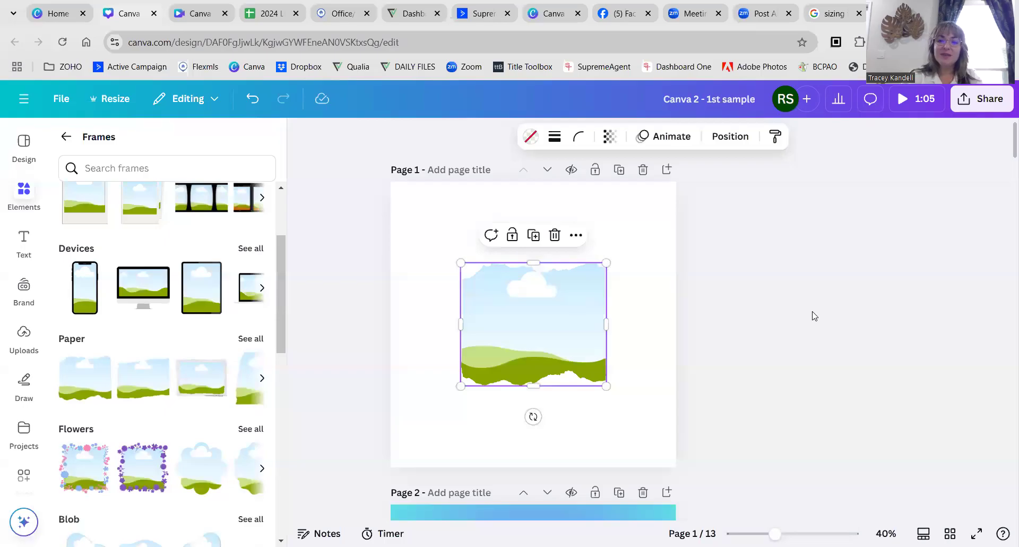
{"action": "key", "text": "Delete"}
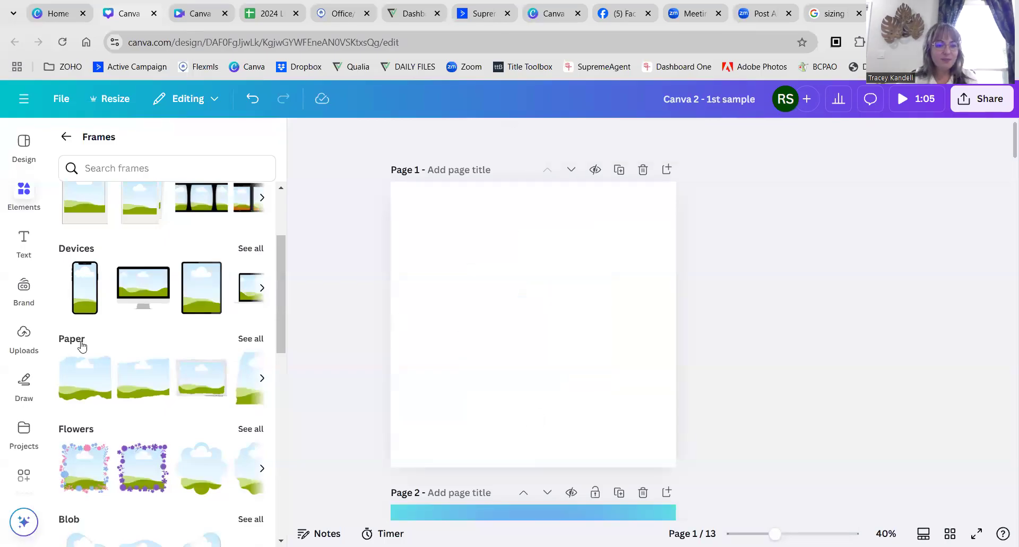
Try the number 1 frame on page 1, delete it, and leave the frames collection.
{"action": "scroll", "coordinate": [142, 424], "scroll_direction": "down", "scroll_amount": 3}
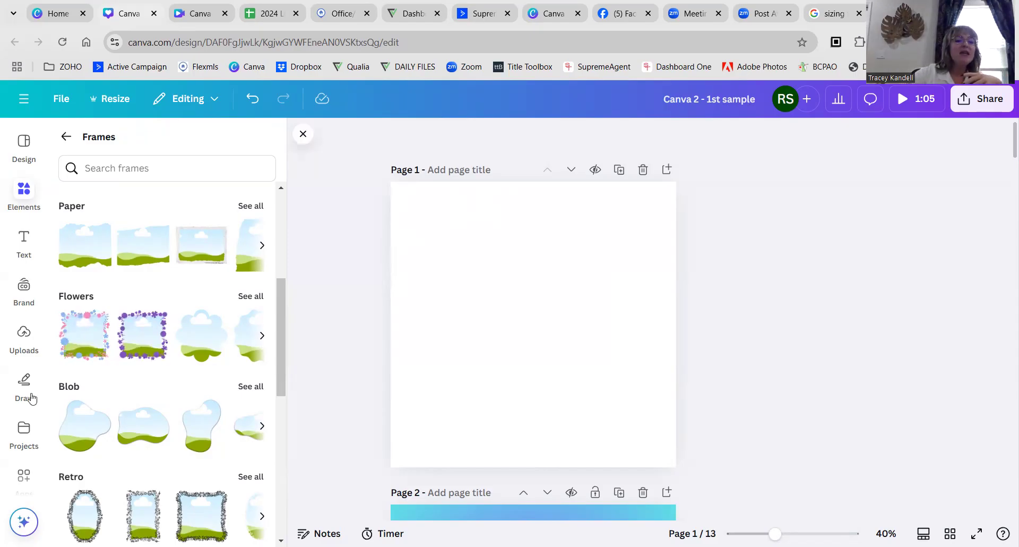
{"action": "scroll", "coordinate": [162, 504], "scroll_direction": "down", "scroll_amount": 3}
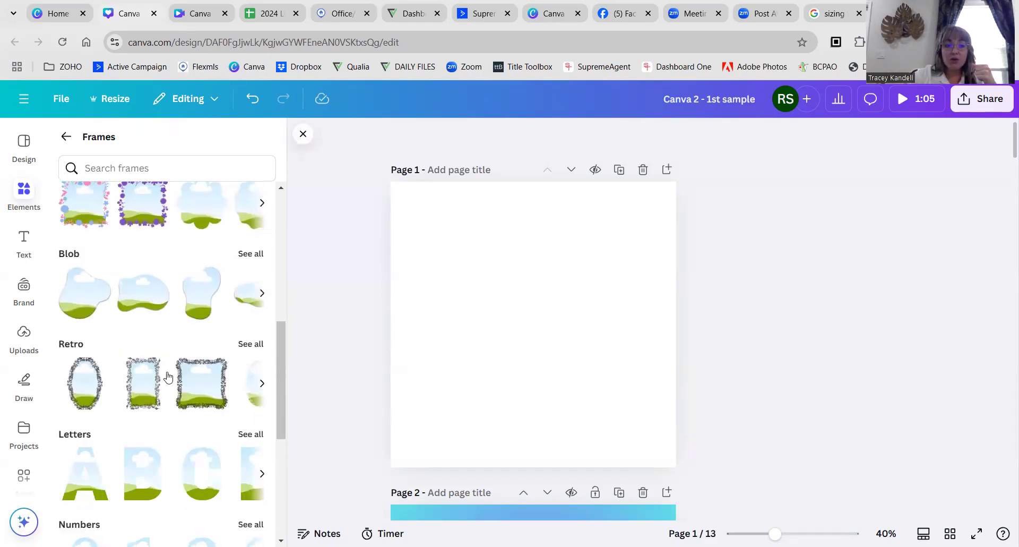
{"action": "scroll", "coordinate": [216, 411], "scroll_direction": "down", "scroll_amount": 4}
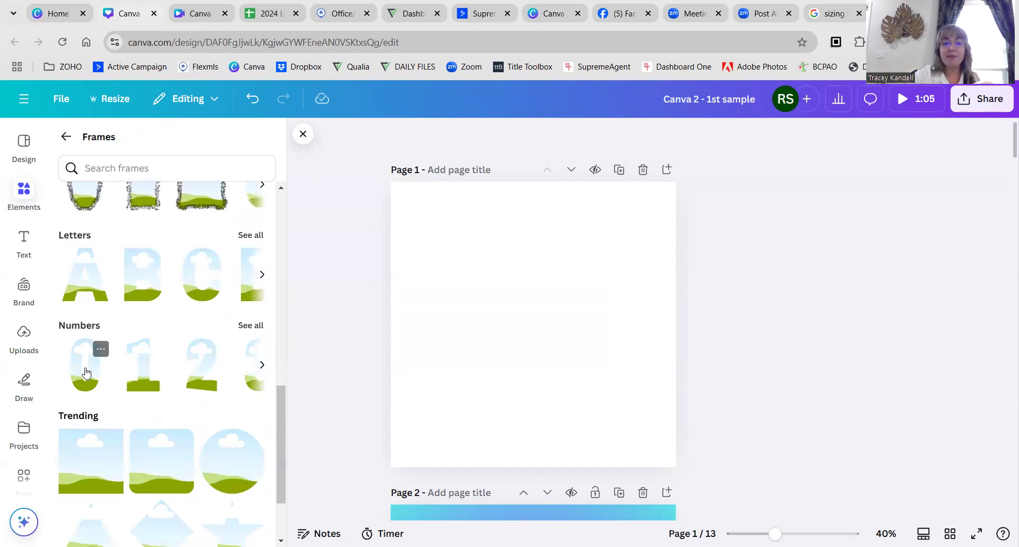
{"action": "left_click", "coordinate": [141, 378]}
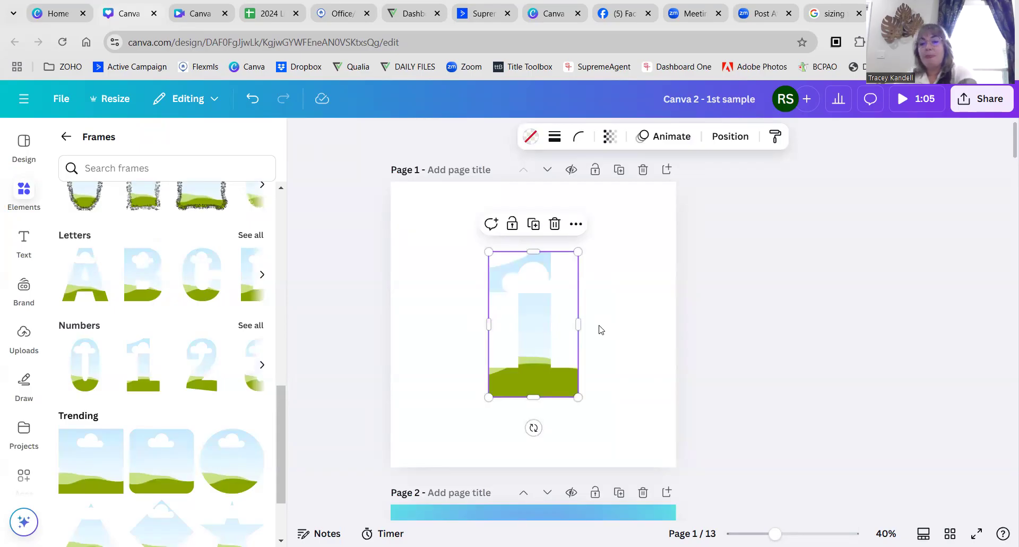
{"action": "key", "text": "Delete"}
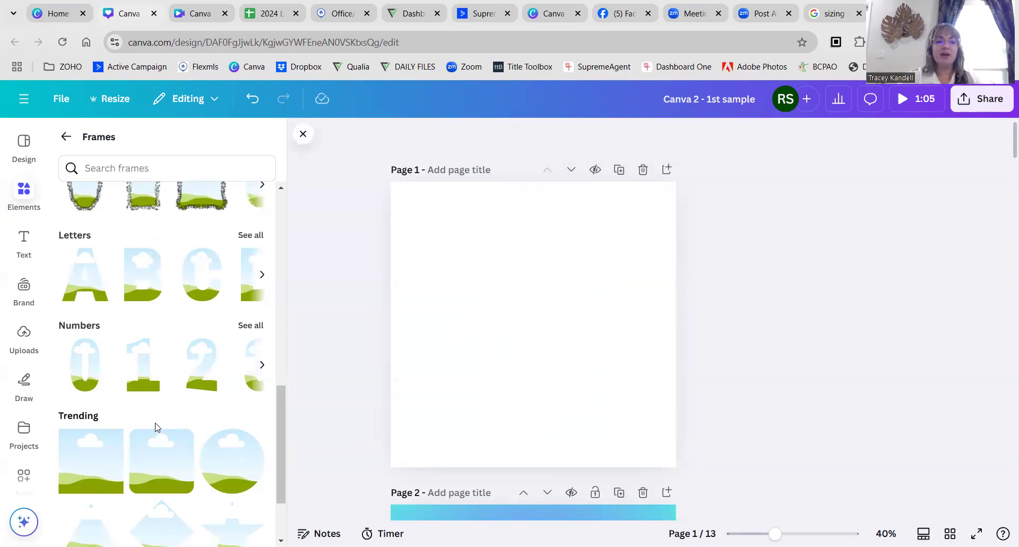
{"action": "scroll", "coordinate": [154, 425], "scroll_direction": "down", "scroll_amount": 2}
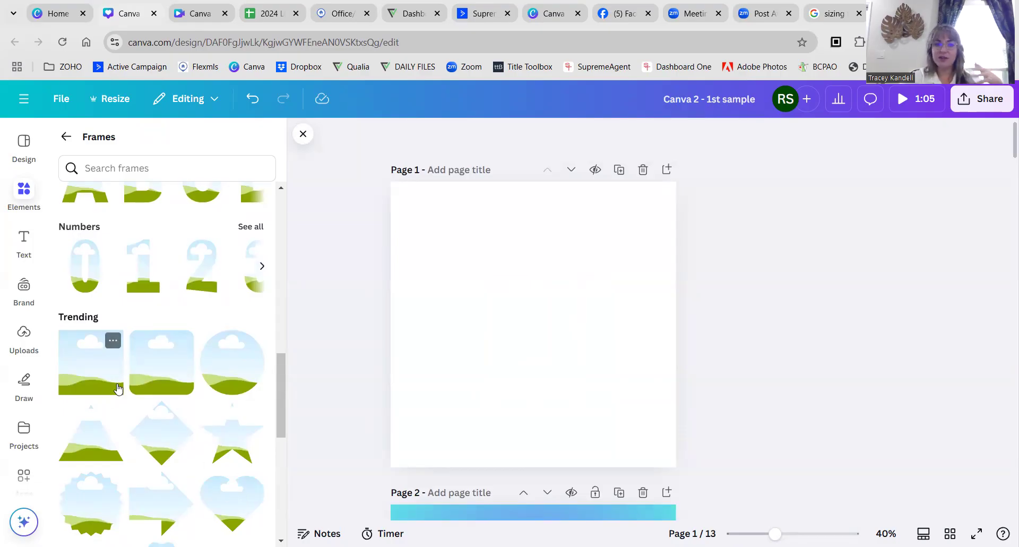
{"action": "scroll", "coordinate": [133, 371], "scroll_direction": "up", "scroll_amount": 10}
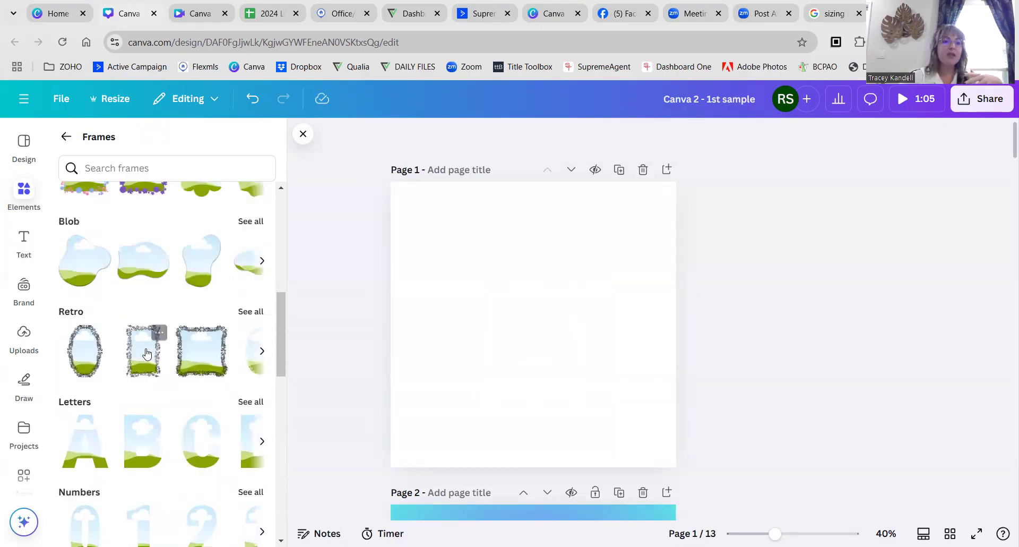
{"action": "left_click", "coordinate": [66, 137]}
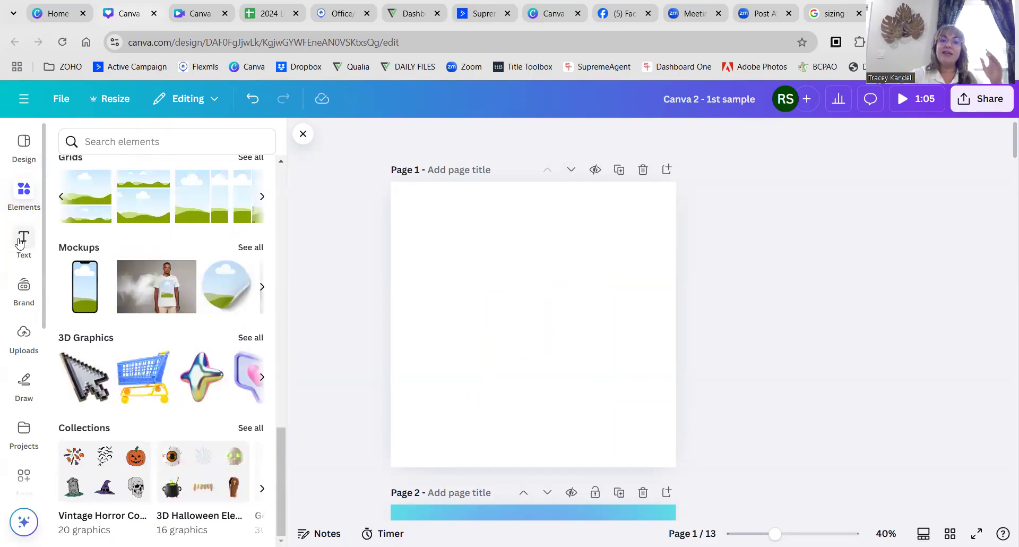
Add a Brand Kit subheading reading "I love Supreme Title" to page 1.
{"action": "left_click", "coordinate": [24, 237]}
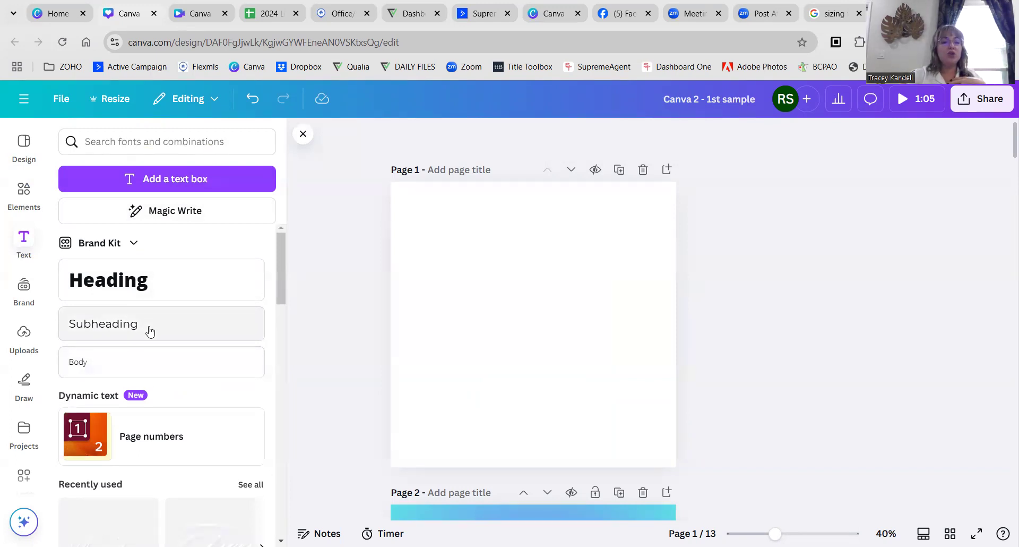
{"action": "scroll", "coordinate": [181, 342], "scroll_direction": "down", "scroll_amount": 1}
{"action": "scroll", "coordinate": [189, 350], "scroll_direction": "down", "scroll_amount": 3}
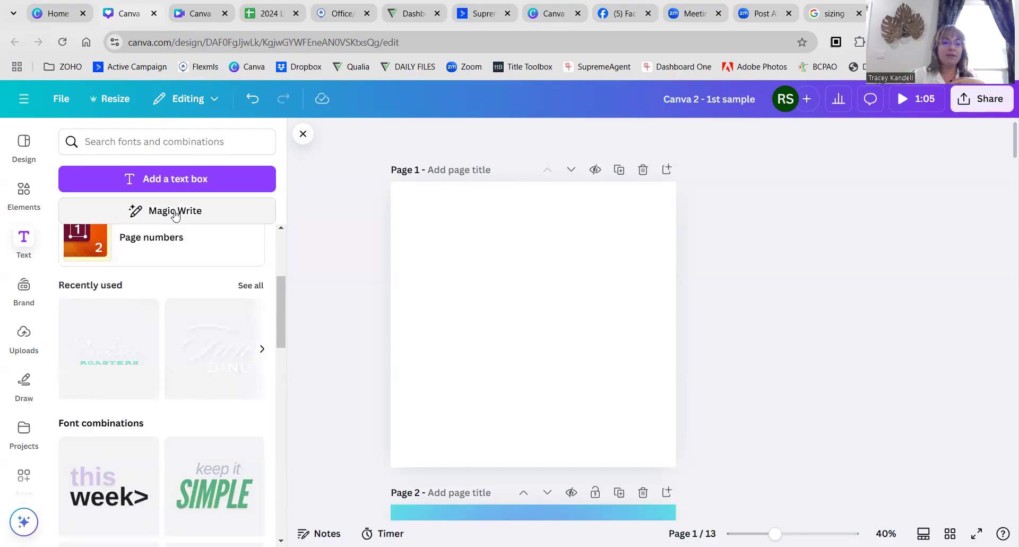
{"action": "scroll", "coordinate": [223, 286], "scroll_direction": "up", "scroll_amount": 4}
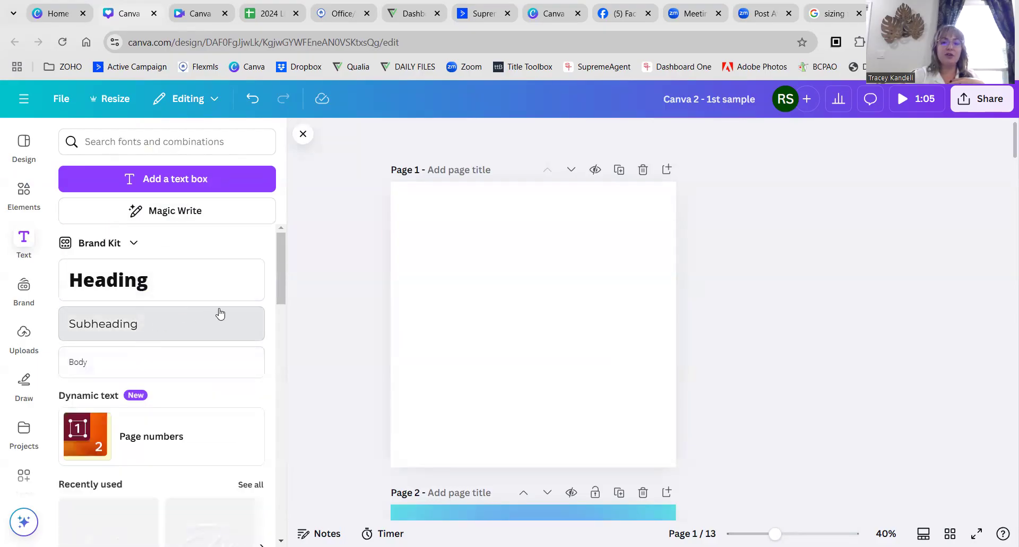
{"action": "left_click", "coordinate": [238, 318]}
{"action": "type", "text": "I love Supreme Title"}
{"action": "left_click", "coordinate": [704, 360]}
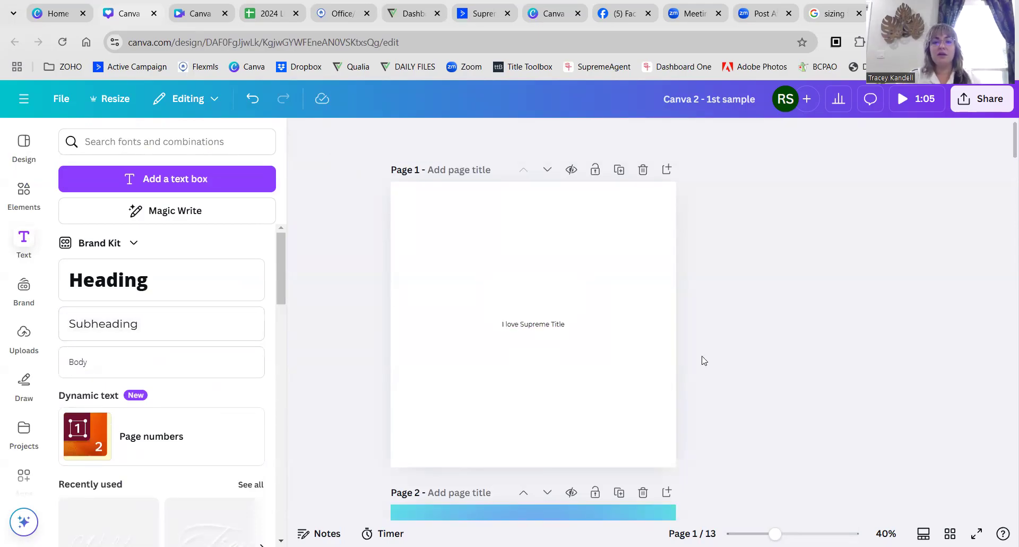
Enlarge the "I love Supreme Title" text to font size 43.4.
{"action": "left_click", "coordinate": [536, 325]}
{"action": "left_click_drag", "start_coordinate": [565, 317], "coordinate": [619, 314]}
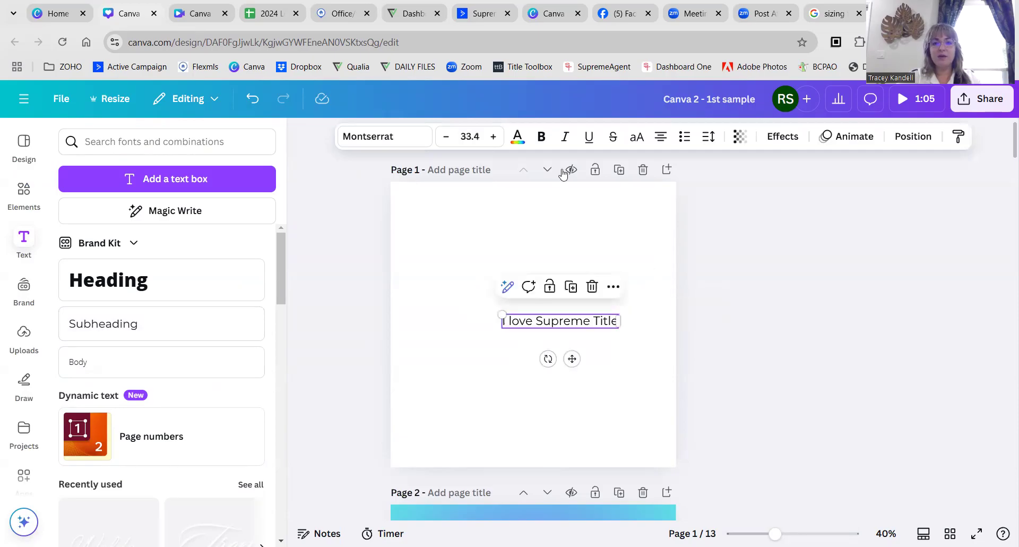
{"action": "left_click", "coordinate": [494, 139]}
{"action": "left_click", "coordinate": [495, 137]}
{"action": "left_click", "coordinate": [495, 137]}
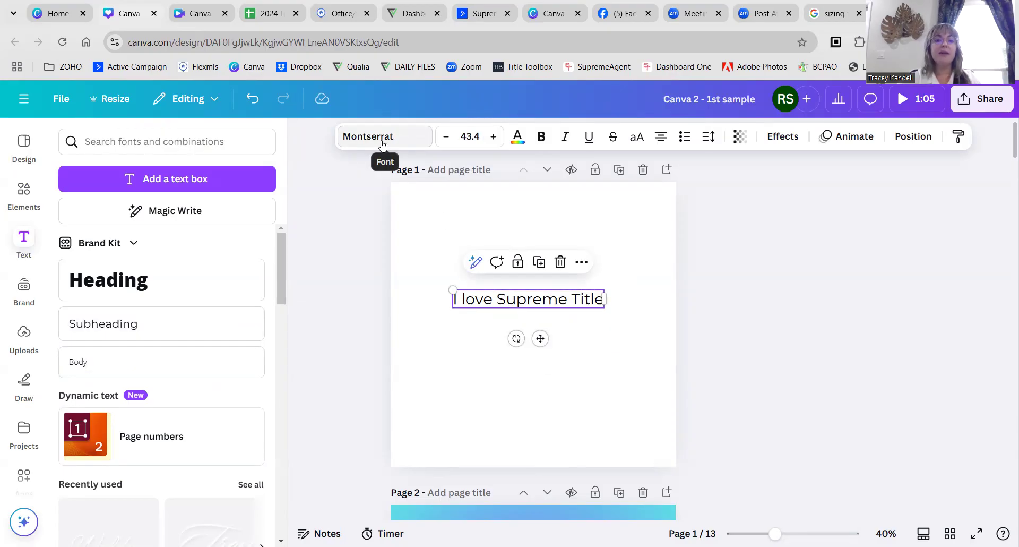
Search the fonts for "halloween" for the "I love Supreme Title" text and look through the matching fonts.
{"action": "left_click", "coordinate": [383, 142]}
{"action": "scroll", "coordinate": [154, 343], "scroll_direction": "down", "scroll_amount": 5}
{"action": "scroll", "coordinate": [160, 335], "scroll_direction": "up", "scroll_amount": 5}
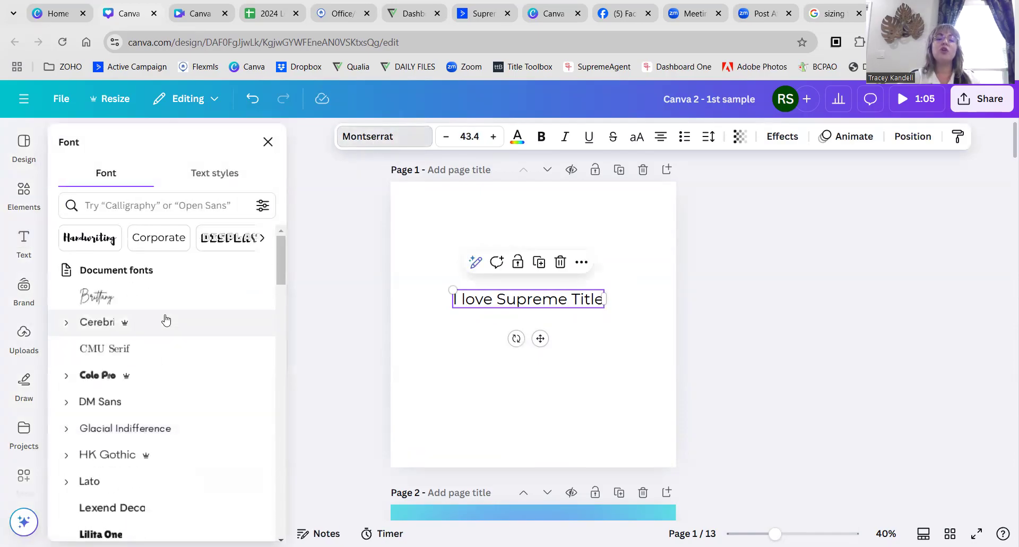
{"action": "left_click", "coordinate": [134, 208]}
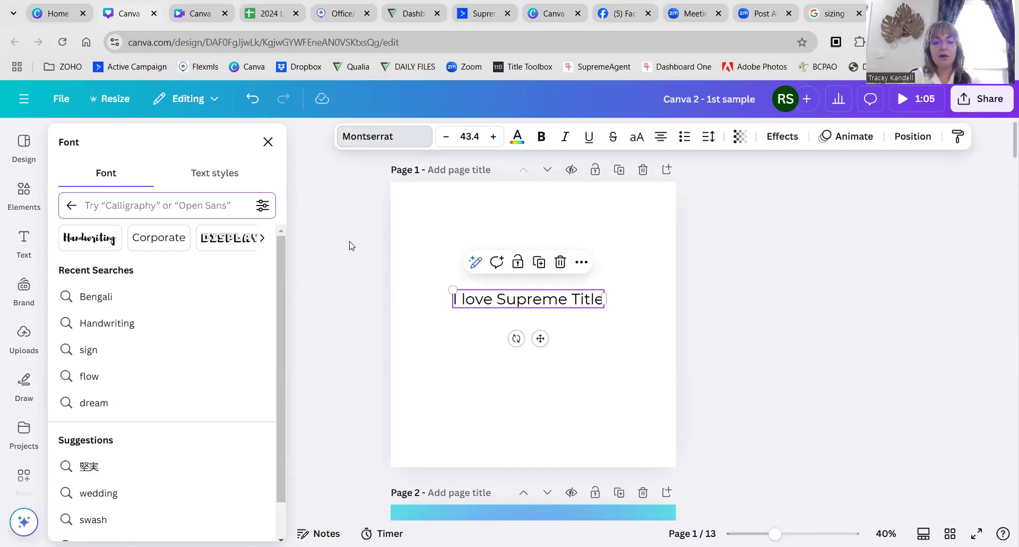
{"action": "type", "text": "hallowee"}
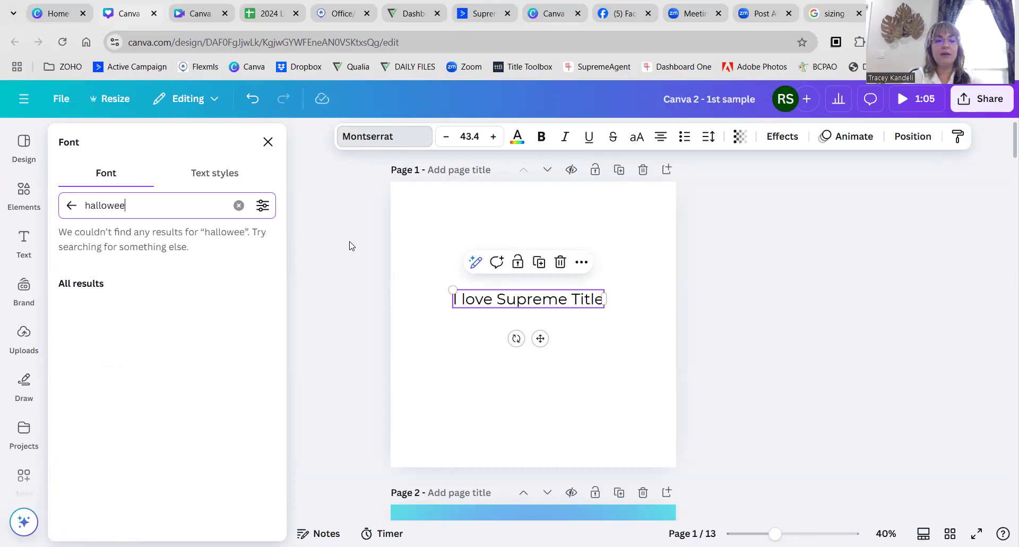
{"action": "type", "text": "n"}
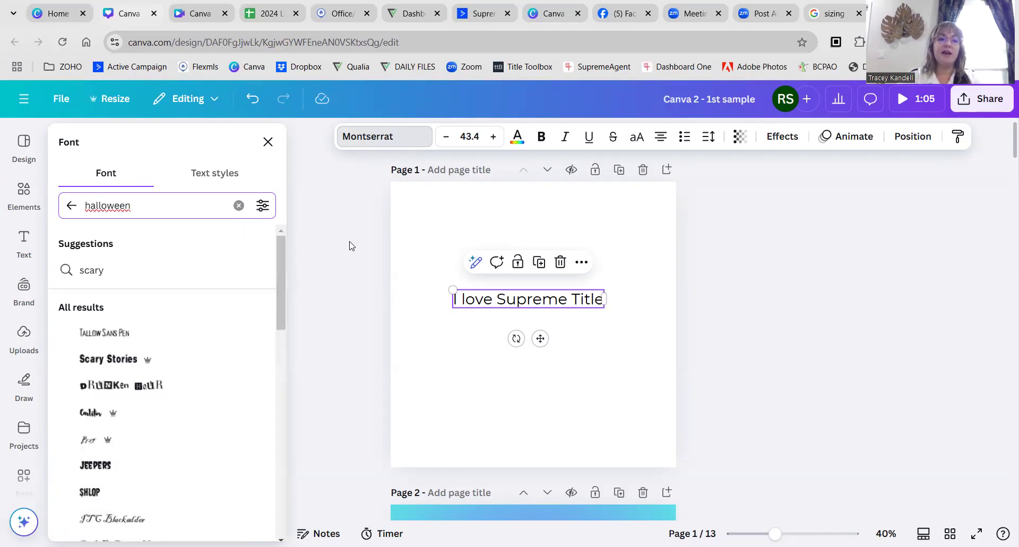
{"action": "scroll", "coordinate": [163, 389], "scroll_direction": "down", "scroll_amount": 3}
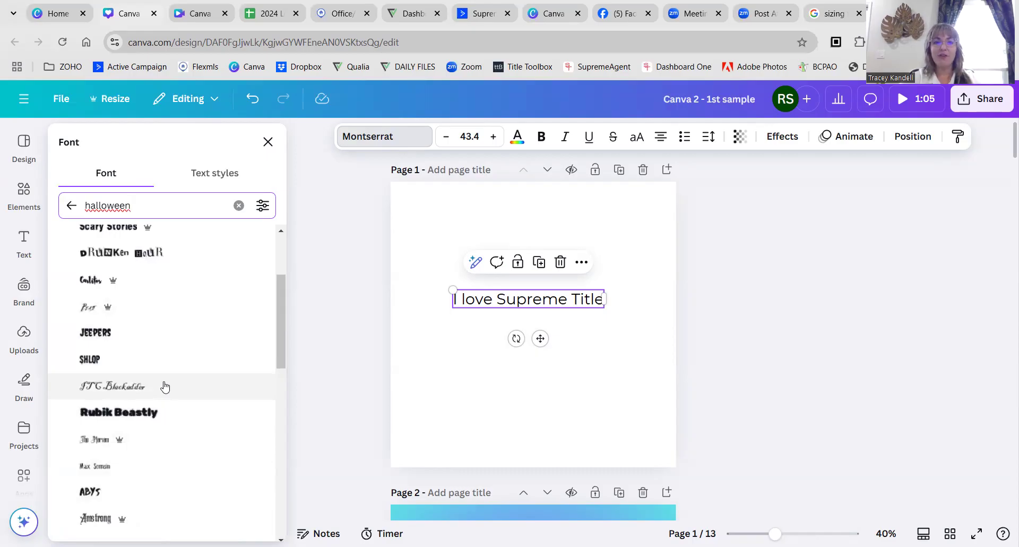
{"action": "scroll", "coordinate": [165, 387], "scroll_direction": "up", "scroll_amount": 3}
Replace the font search term with "holiday" for the "I love Supreme Title" text.
{"action": "key", "text": "BackSpace"}
{"action": "key", "text": "BackSpace"}
{"action": "key", "text": "BackSpace"}
{"action": "key", "text": "BackSpace"}
{"action": "key", "text": "BackSpace"}
{"action": "key", "text": "BackSpace"}
{"action": "key", "text": "BackSpace"}
{"action": "key", "text": "BackSpace"}
{"action": "key", "text": "BackSpace"}
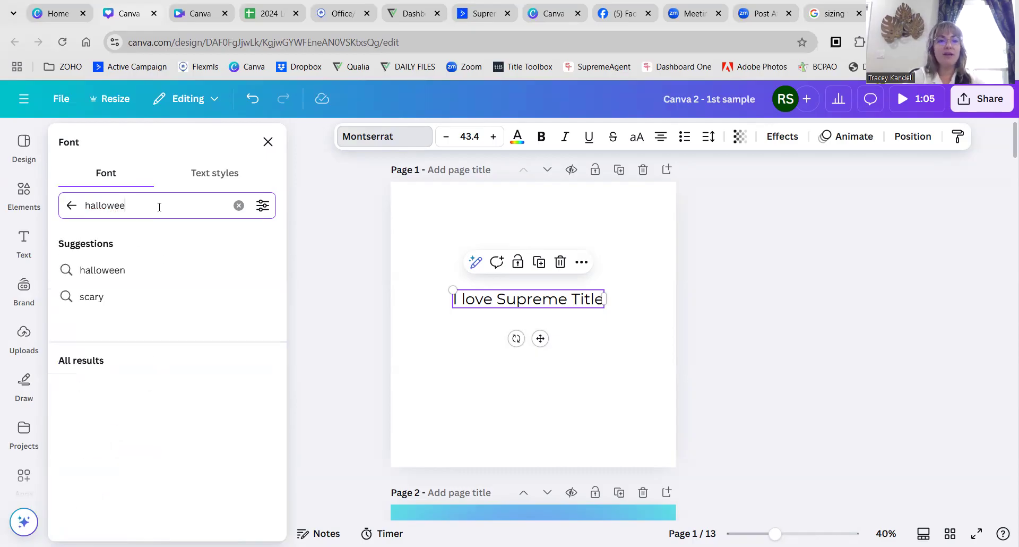
{"action": "type", "text": "holiday"}
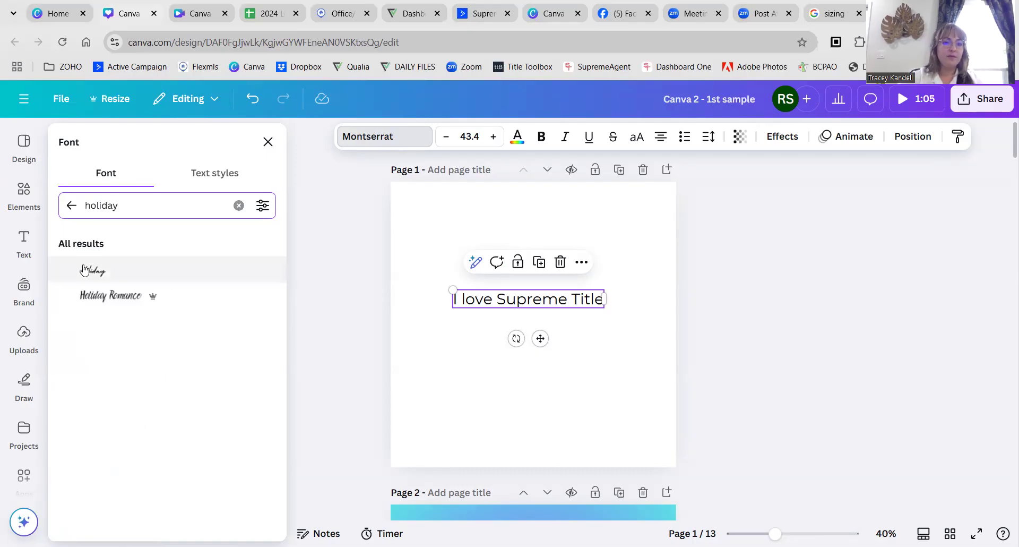
Search the fonts for "script" instead for the "I love Supreme Title" text.
{"action": "key", "text": "BackSpace"}
{"action": "key", "text": "BackSpace"}
{"action": "key", "text": "BackSpace"}
{"action": "key", "text": "BackSpace"}
{"action": "key", "text": "BackSpace"}
{"action": "key", "text": "BackSpace"}
{"action": "key", "text": "BackSpace"}
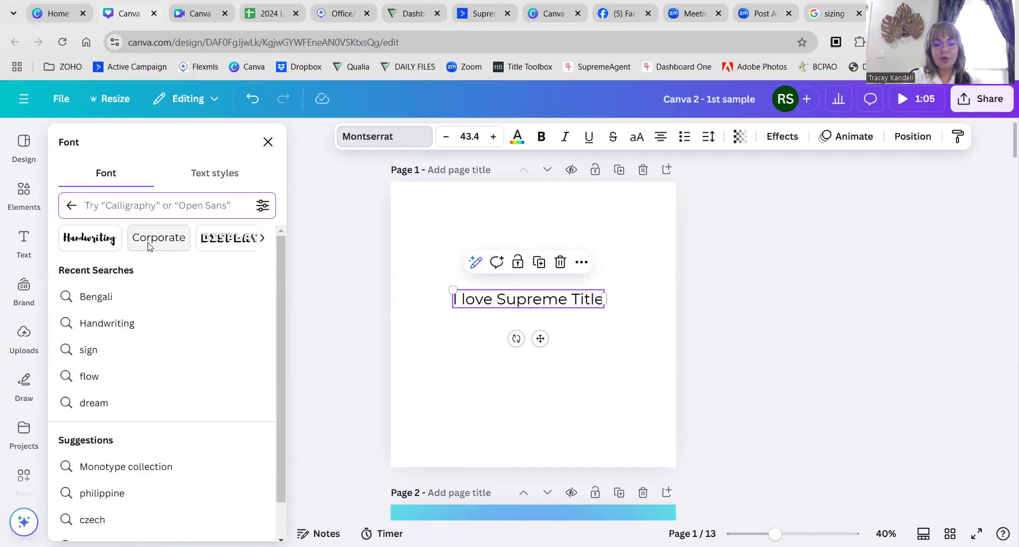
{"action": "type", "text": "script"}
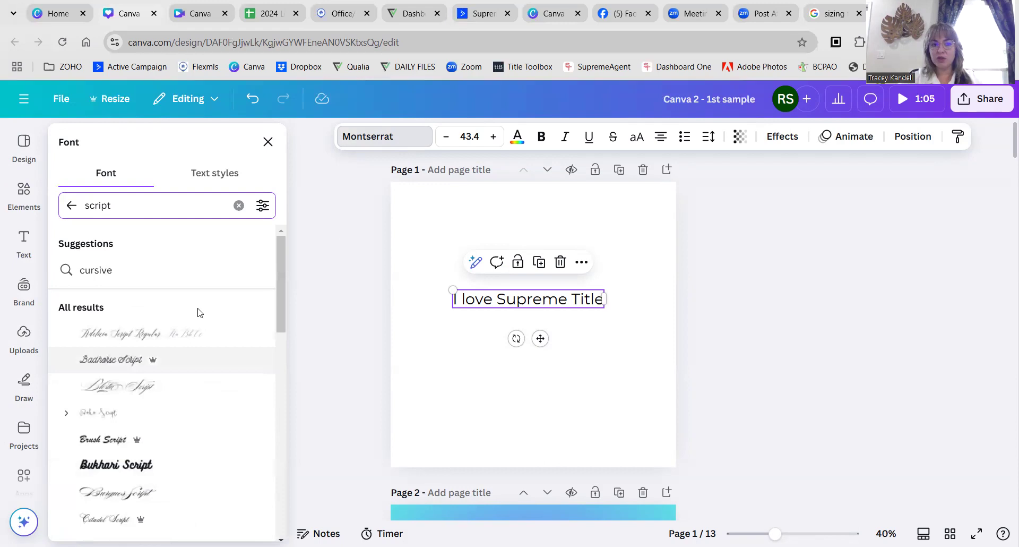
Clear the font search, view the Brand Kit and document text styles, and leave the font options.
{"action": "key", "text": "BackSpace"}
{"action": "key", "text": "BackSpace"}
{"action": "key", "text": "BackSpace"}
{"action": "key", "text": "BackSpace"}
{"action": "key", "text": "BackSpace"}
{"action": "key", "text": "BackSpace"}
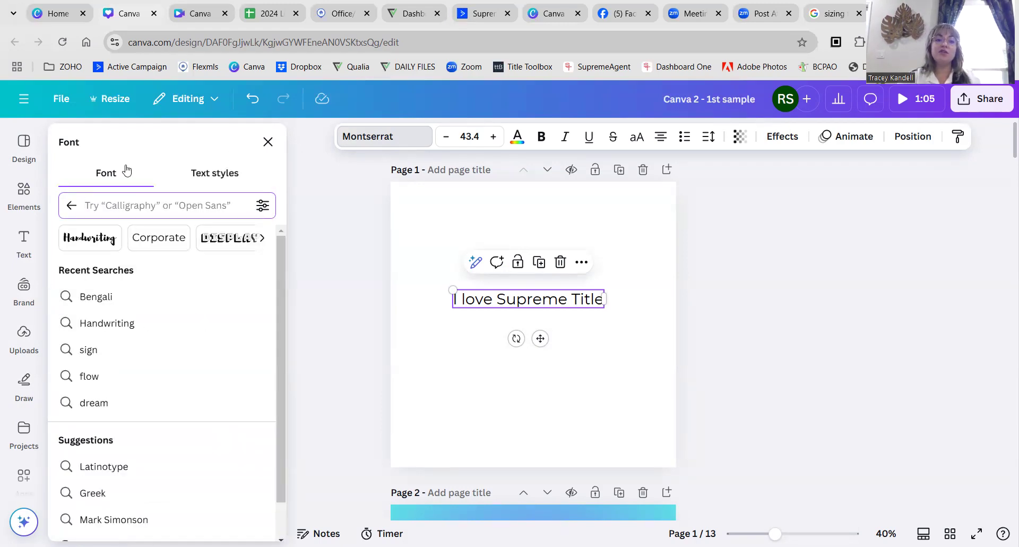
{"action": "left_click", "coordinate": [223, 181]}
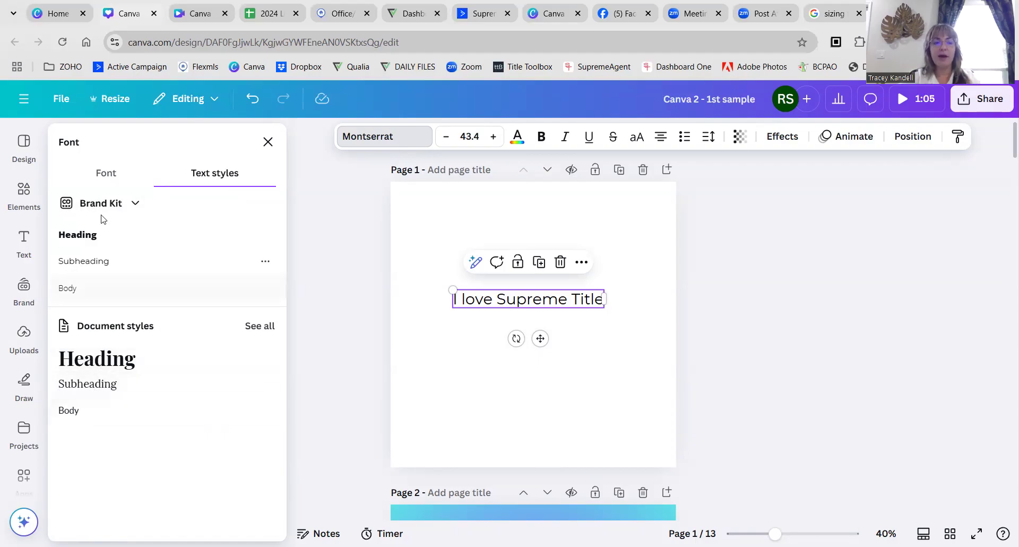
{"action": "left_click", "coordinate": [105, 174]}
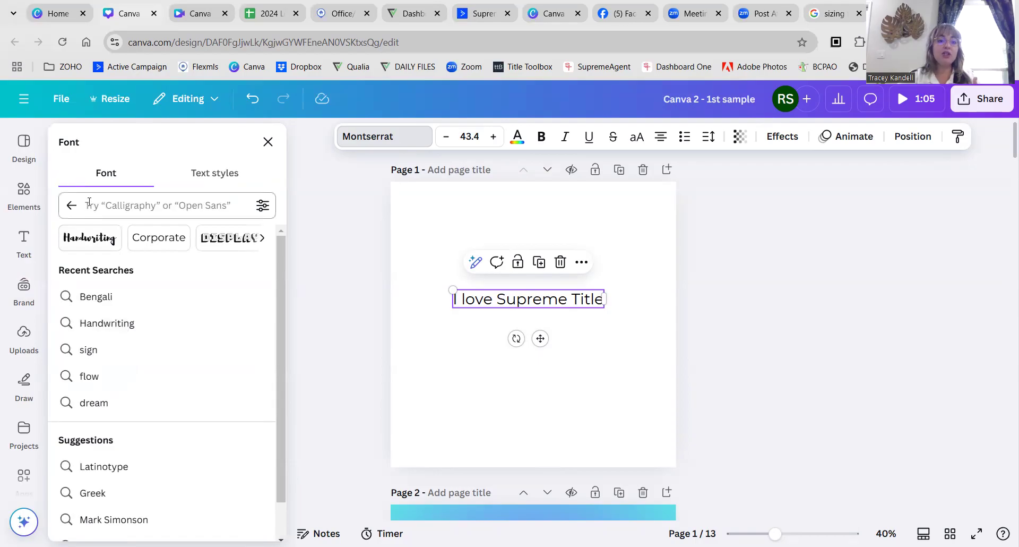
{"action": "left_click", "coordinate": [438, 312]}
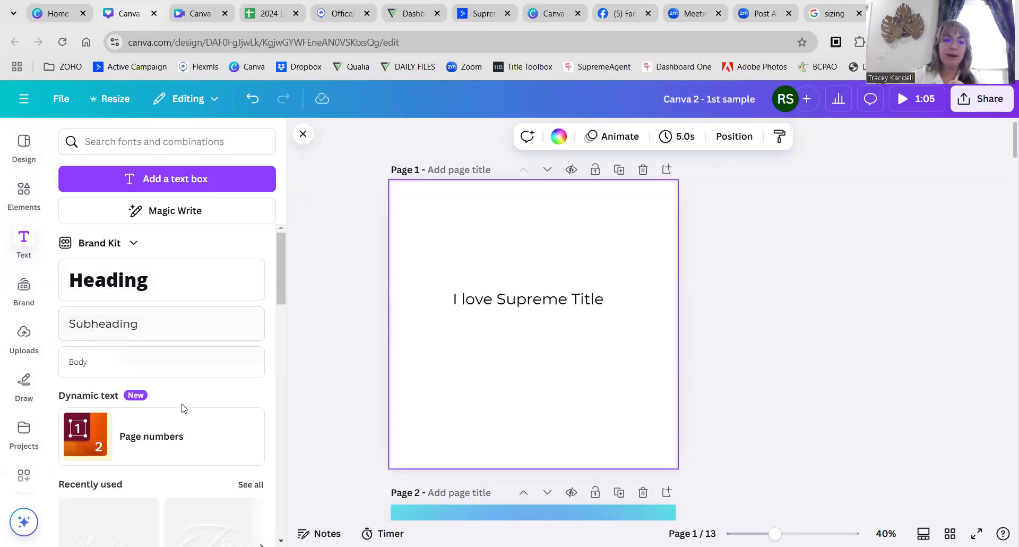
Browse the font combinations, try the triple "Subscribe" combination on page 1, and delete it.
{"action": "scroll", "coordinate": [180, 407], "scroll_direction": "down", "scroll_amount": 4}
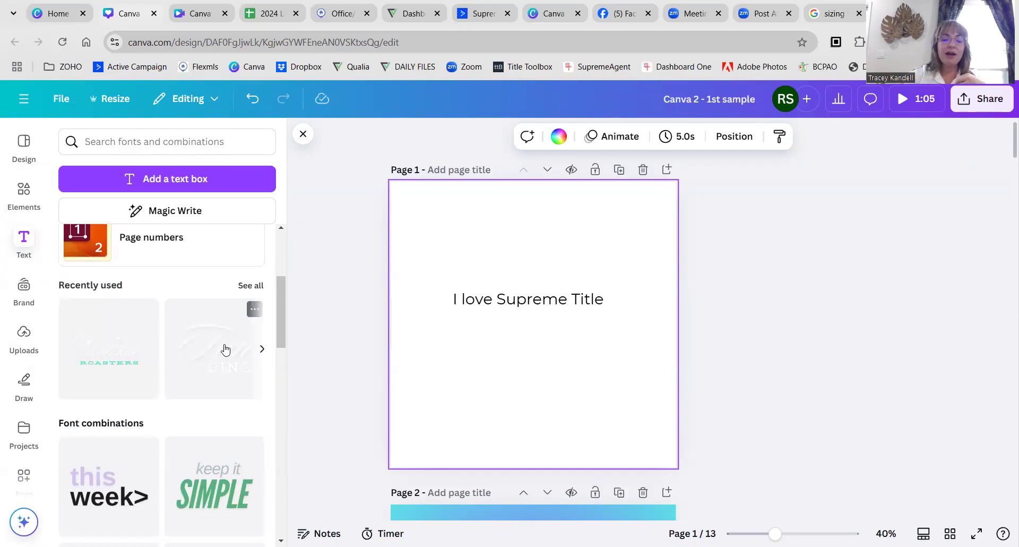
{"action": "scroll", "coordinate": [199, 416], "scroll_direction": "down", "scroll_amount": 1}
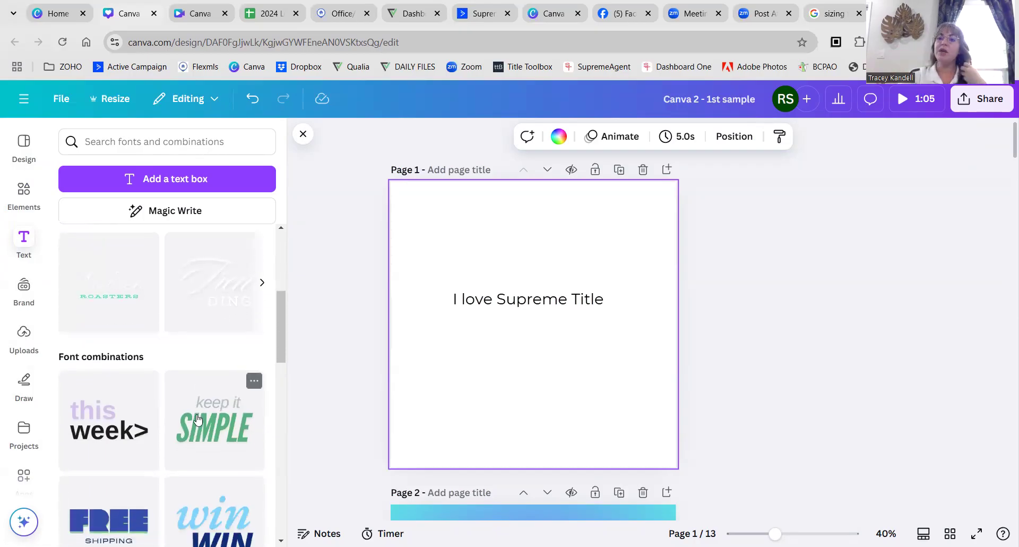
{"action": "scroll", "coordinate": [201, 409], "scroll_direction": "down", "scroll_amount": 3}
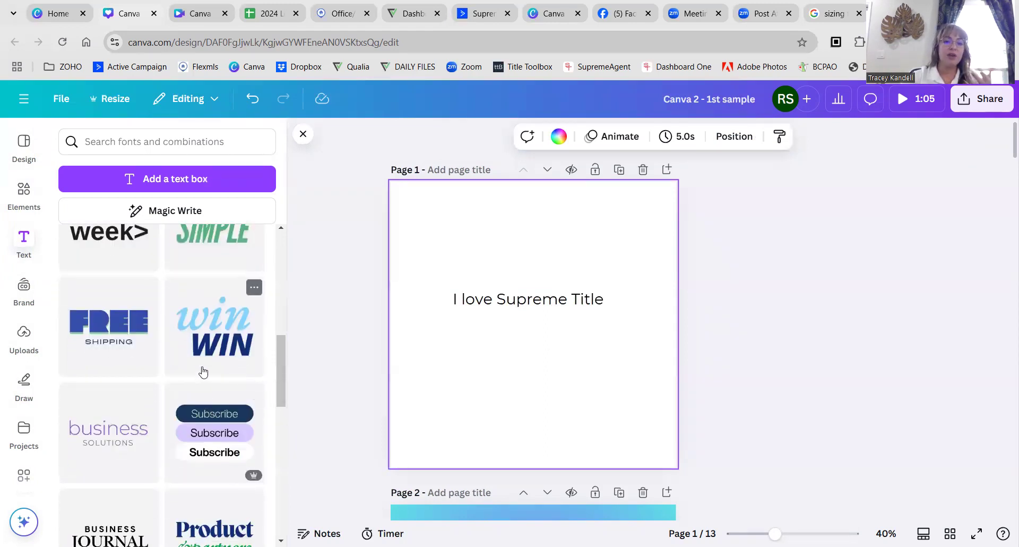
{"action": "left_click", "coordinate": [206, 426]}
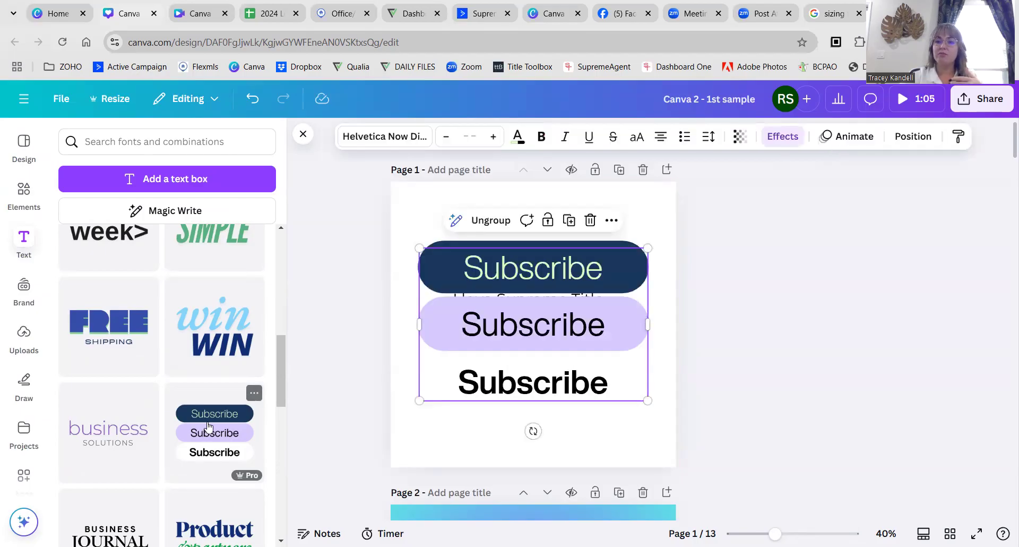
{"action": "key", "text": "Delete"}
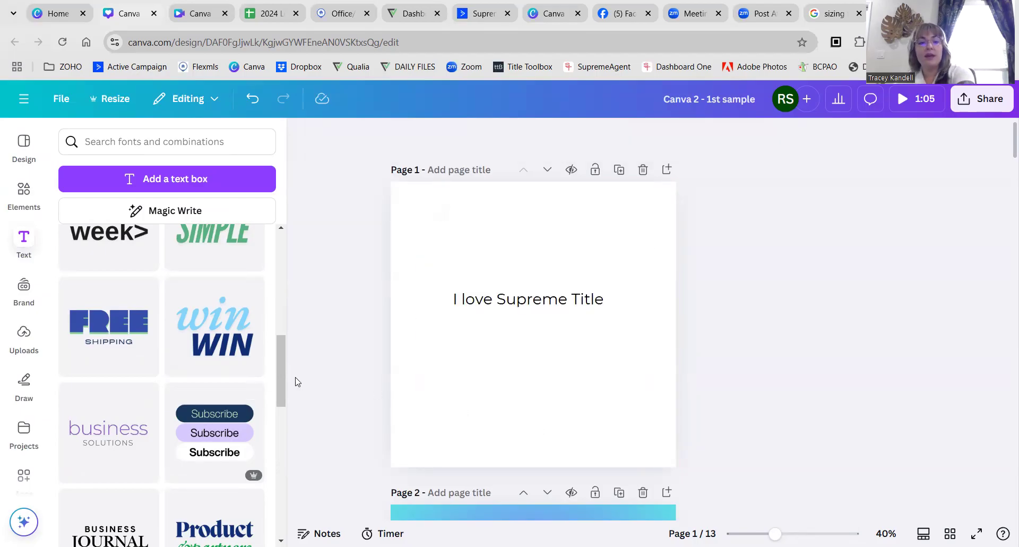
Add the "exclusive Heritage" font combination to page 1 and place it above the "I love Supreme Title" text.
{"action": "scroll", "coordinate": [132, 361], "scroll_direction": "down", "scroll_amount": 5}
{"action": "scroll", "coordinate": [109, 396], "scroll_direction": "down", "scroll_amount": 3}
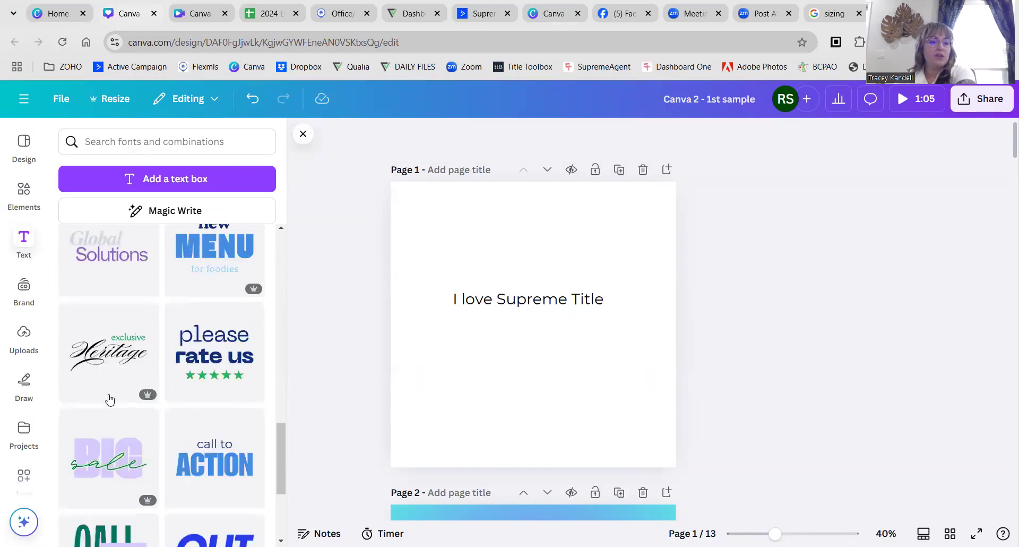
{"action": "left_click", "coordinate": [115, 358]}
{"action": "left_click_drag", "start_coordinate": [531, 342], "coordinate": [535, 265]}
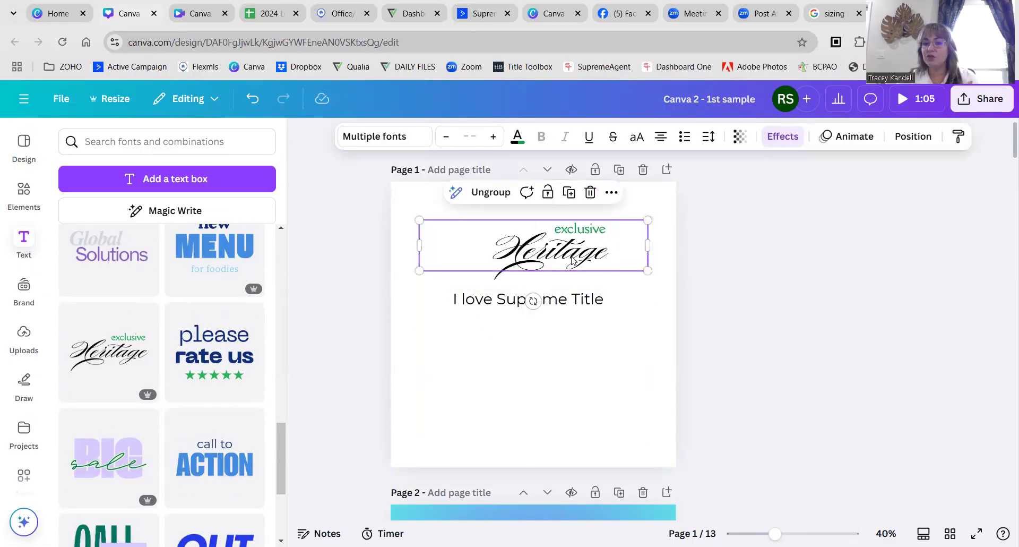
Replace the word "Heritage" in the added font combination with "Supreme".
{"action": "left_click", "coordinate": [598, 248]}
{"action": "left_click", "coordinate": [592, 249]}
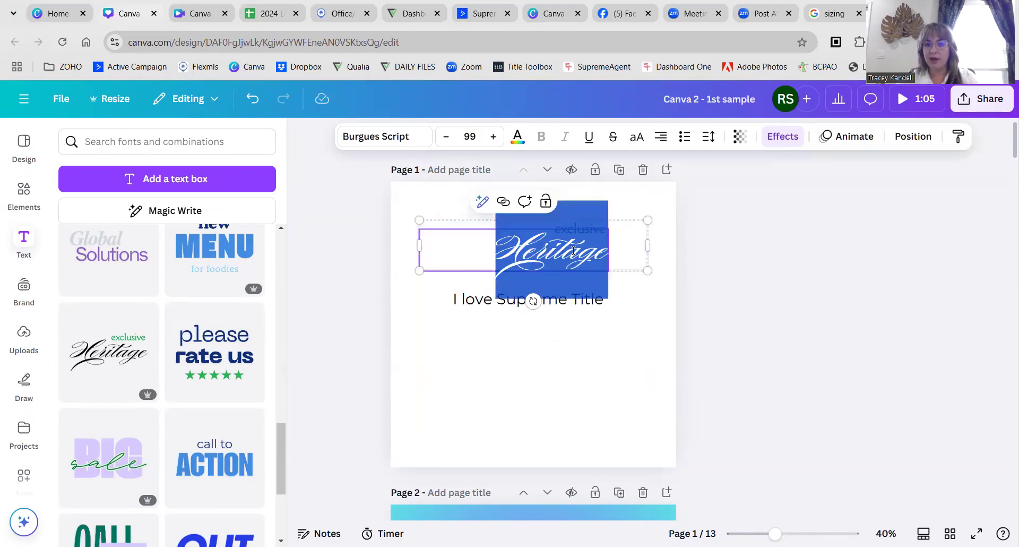
{"action": "type", "text": "Suprem"}
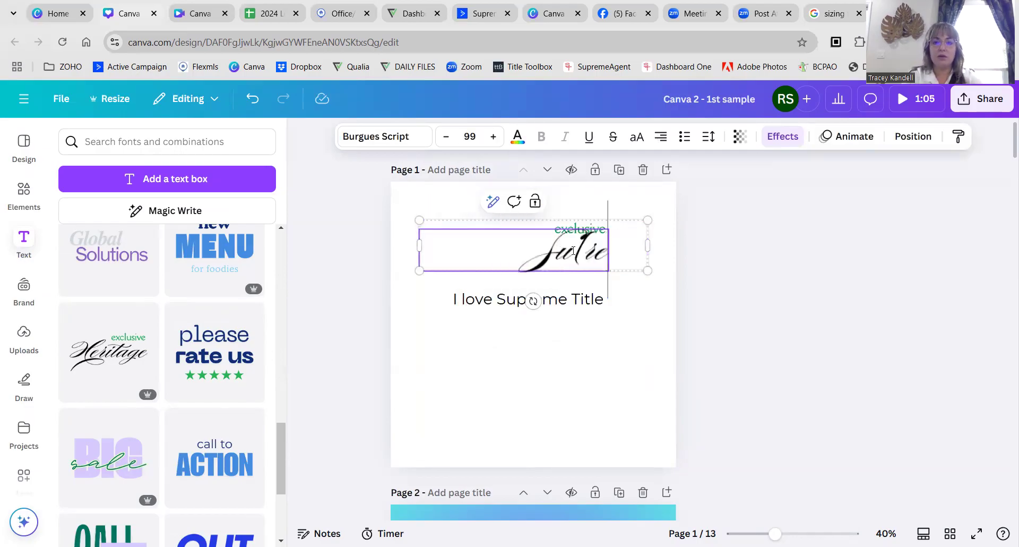
{"action": "key", "text": "BackSpace"}
{"action": "key", "text": "BackSpace"}
{"action": "key", "text": "BackSpace"}
{"action": "key", "text": "BackSpace"}
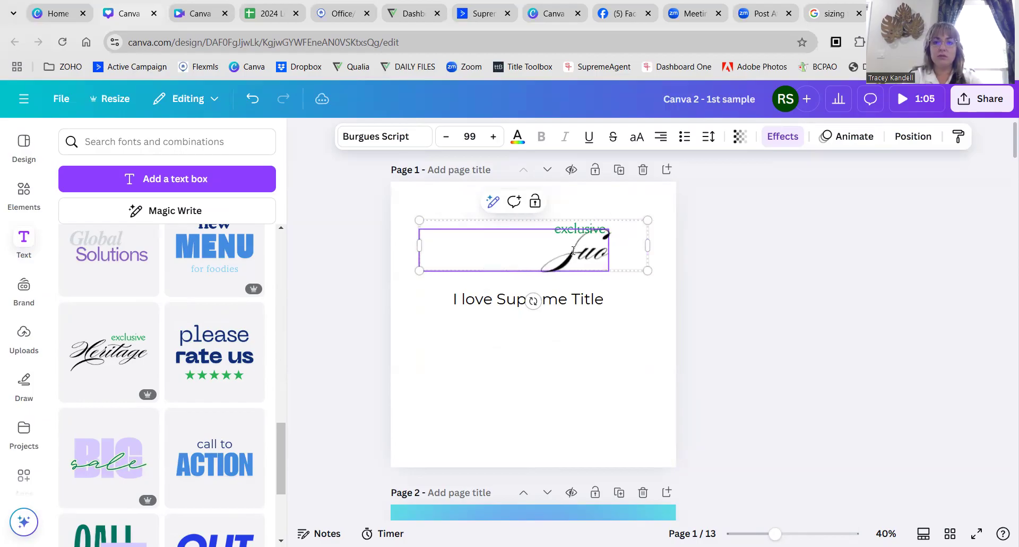
{"action": "type", "text": "preme"}
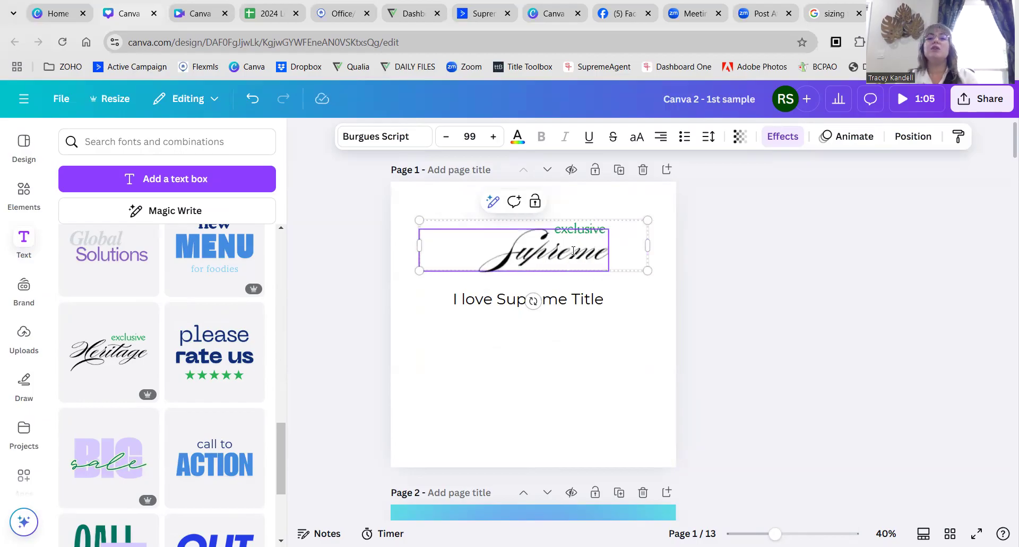
{"action": "left_click", "coordinate": [761, 257]}
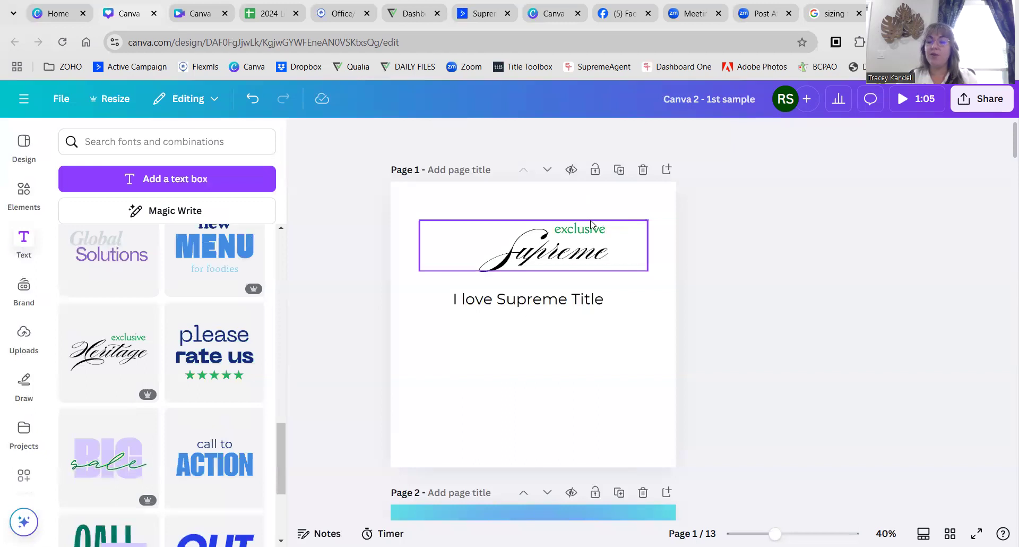
Delete both the "Supreme" and "exclusive" texts of the font combination from page 1.
{"action": "left_click", "coordinate": [577, 256]}
{"action": "key", "text": "Delete"}
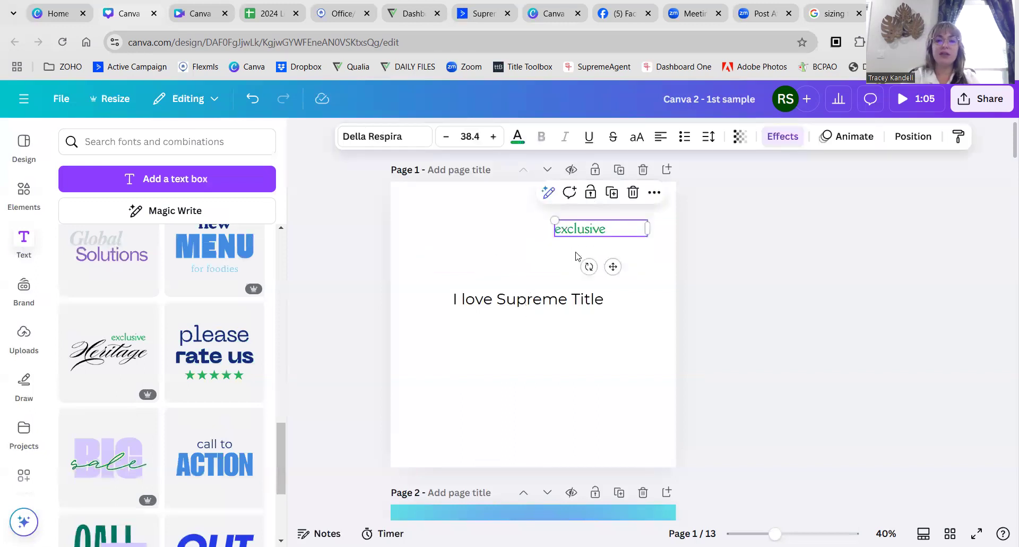
{"action": "key", "text": "Delete"}
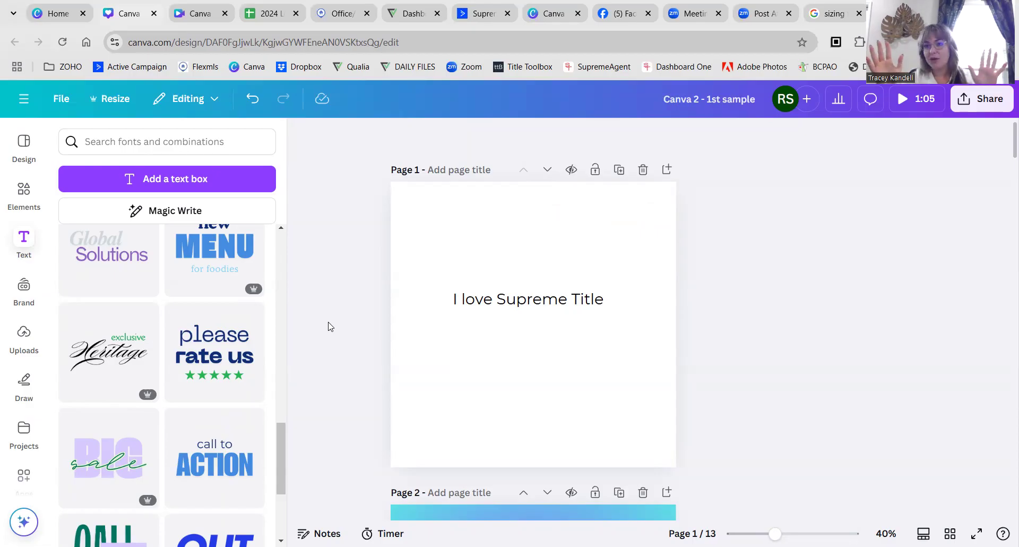
Look through the Brand Kit's logos, color palettes, fonts, brand voice, photos and graphics sections.
{"action": "left_click", "coordinate": [27, 288]}
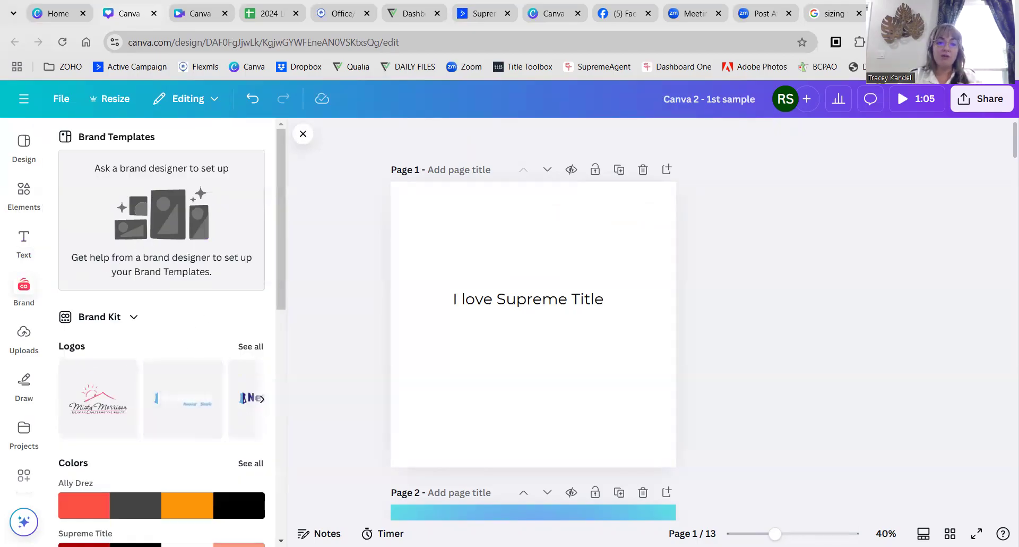
{"action": "scroll", "coordinate": [194, 345], "scroll_direction": "down", "scroll_amount": 5}
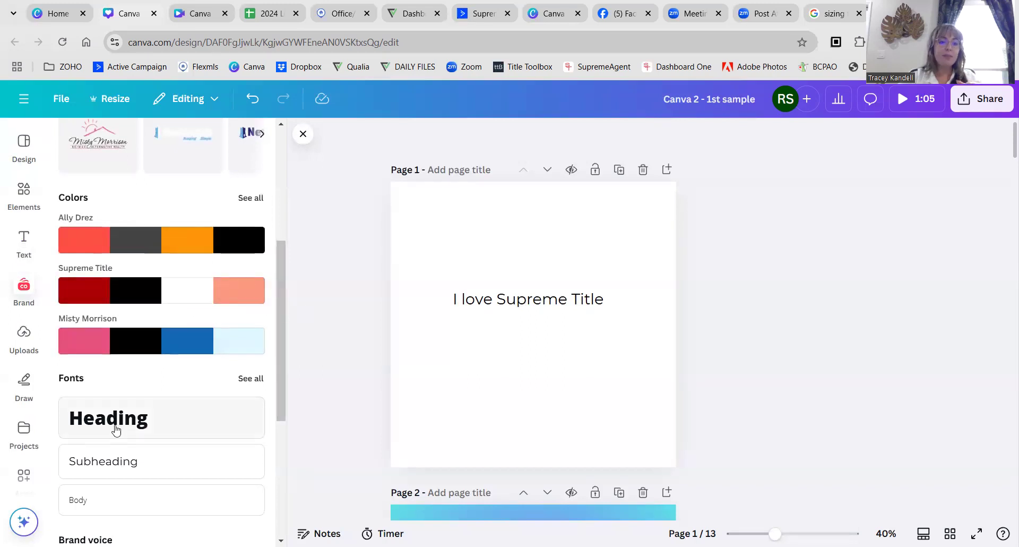
{"action": "scroll", "coordinate": [116, 430], "scroll_direction": "down", "scroll_amount": 4}
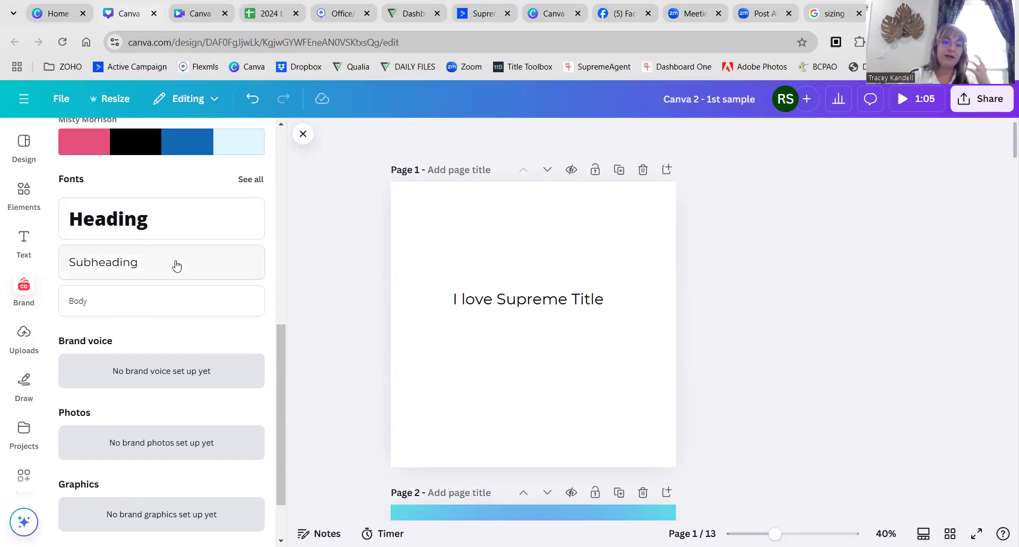
{"action": "left_click", "coordinate": [236, 269]}
{"action": "left_click", "coordinate": [635, 357]}
{"action": "left_click", "coordinate": [534, 324]}
{"action": "key", "text": "Delete"}
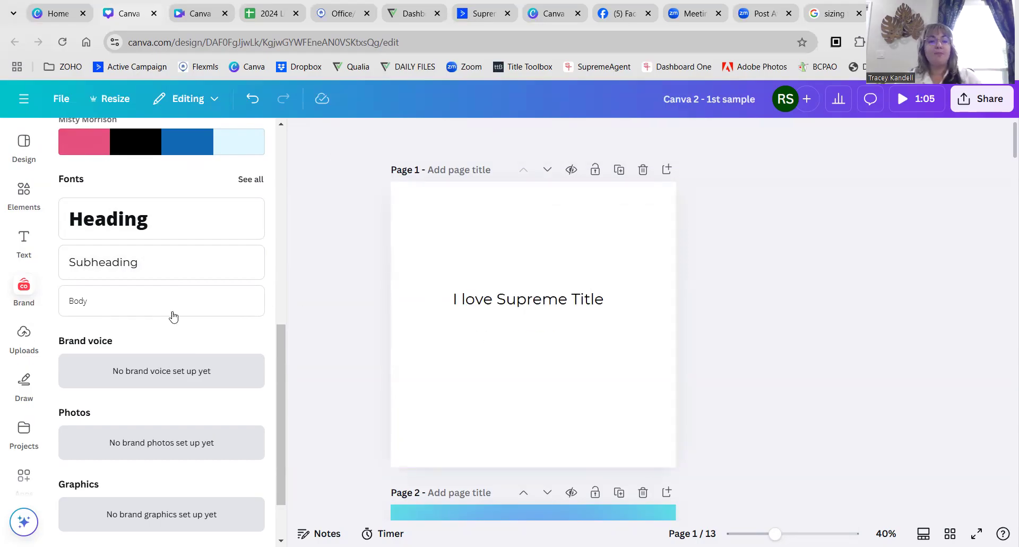
Look through the uploads library, including the local file picker and the uploaded videos, audio and images.
{"action": "left_click", "coordinate": [25, 333]}
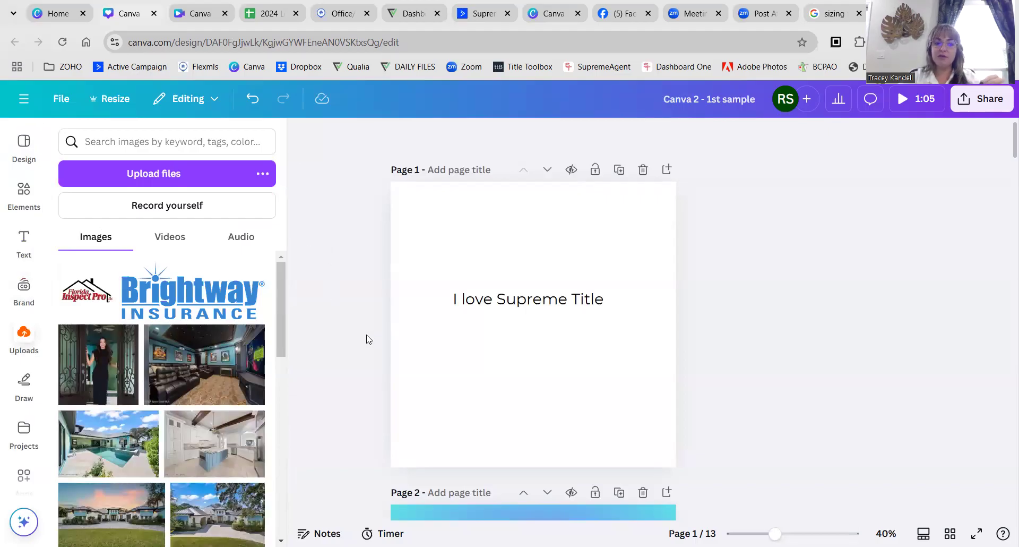
{"action": "left_click", "coordinate": [165, 173]}
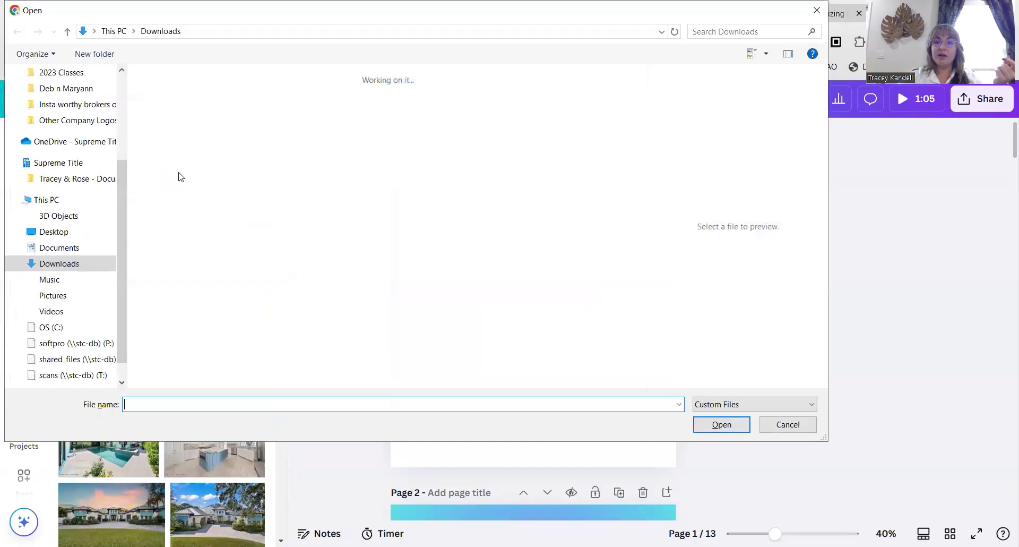
{"action": "left_click", "coordinate": [788, 424]}
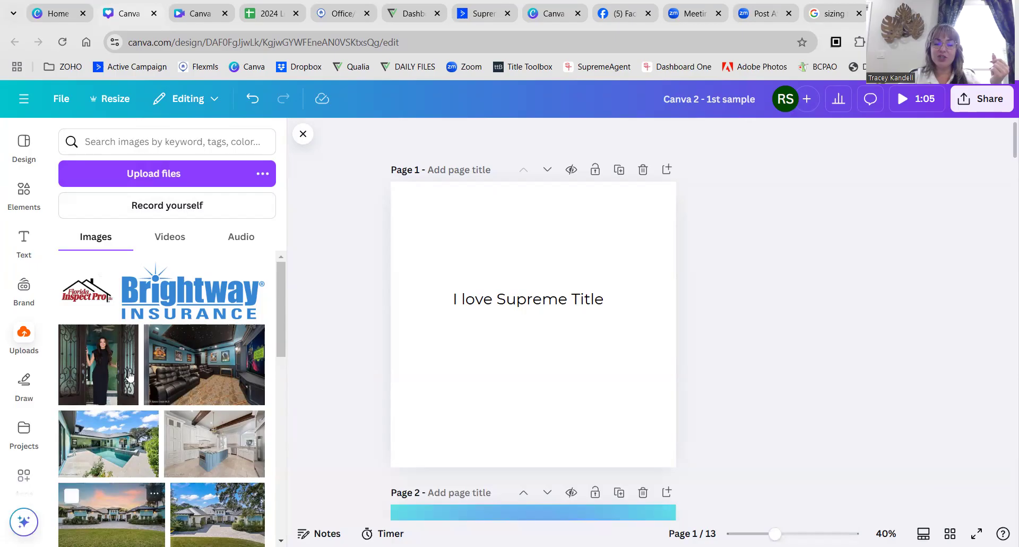
{"action": "left_click", "coordinate": [170, 240]}
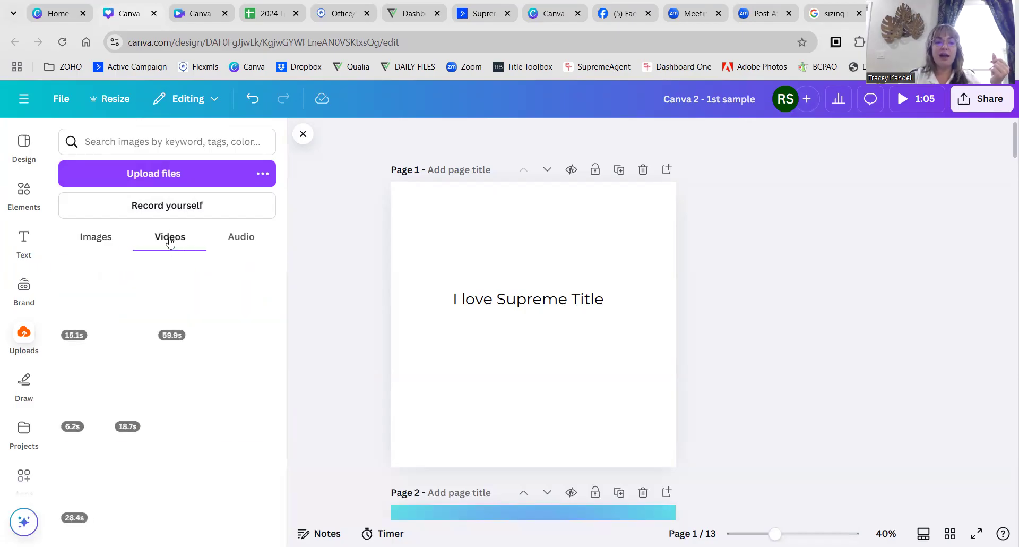
{"action": "left_click", "coordinate": [242, 239]}
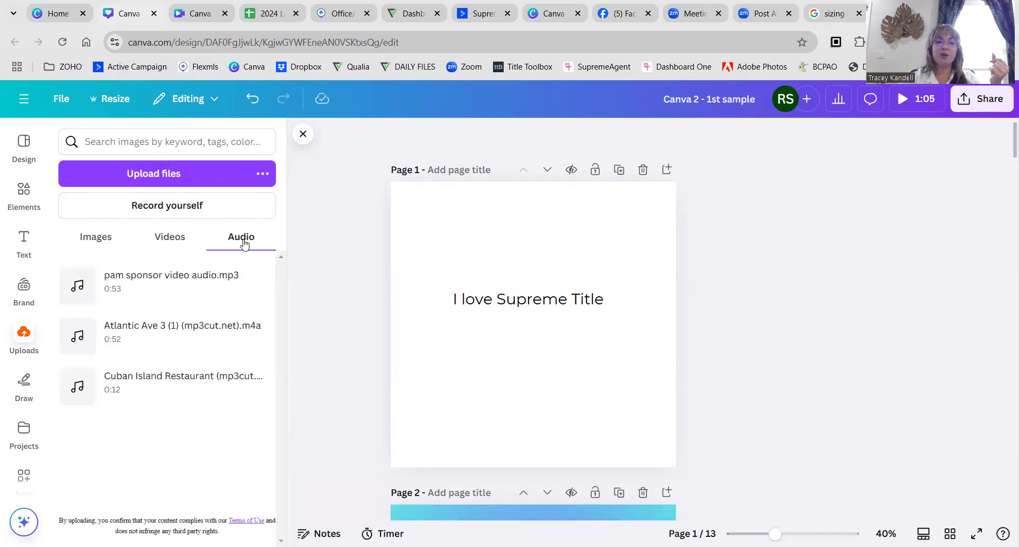
{"action": "left_click", "coordinate": [98, 239]}
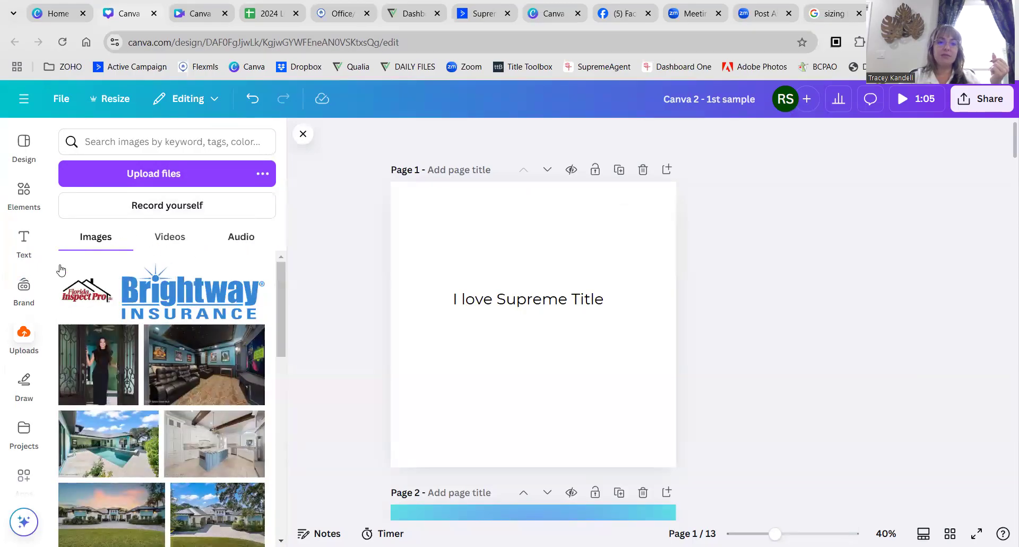
Examine which connected services files can be uploaded from, leaving the list without choosing one.
{"action": "left_click", "coordinate": [263, 175]}
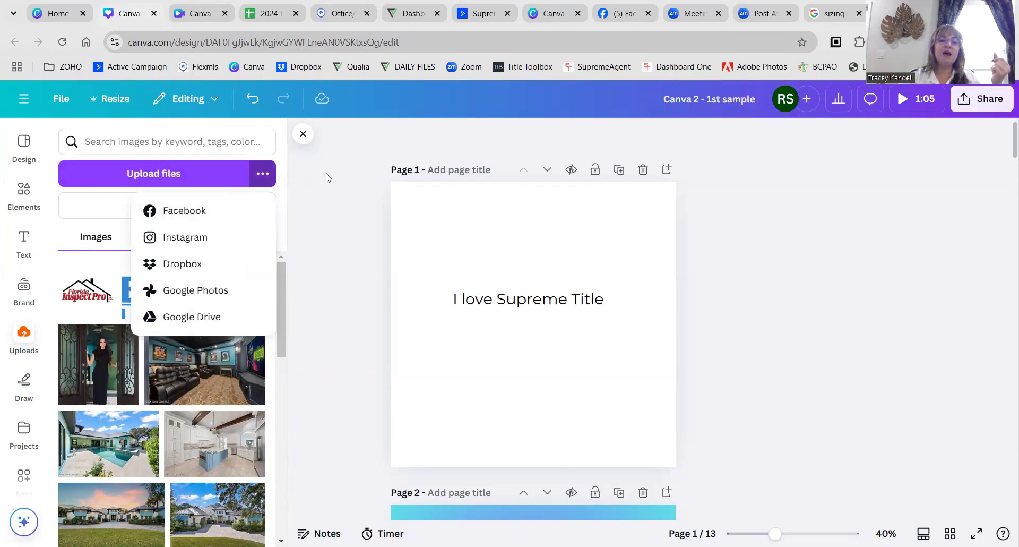
{"action": "left_click", "coordinate": [319, 224]}
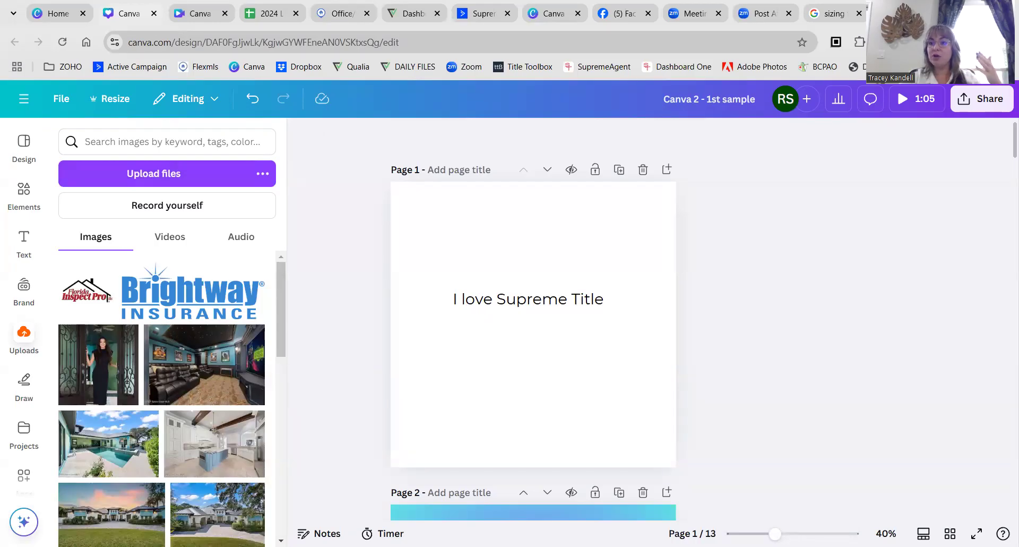
{"action": "left_click", "coordinate": [261, 174]}
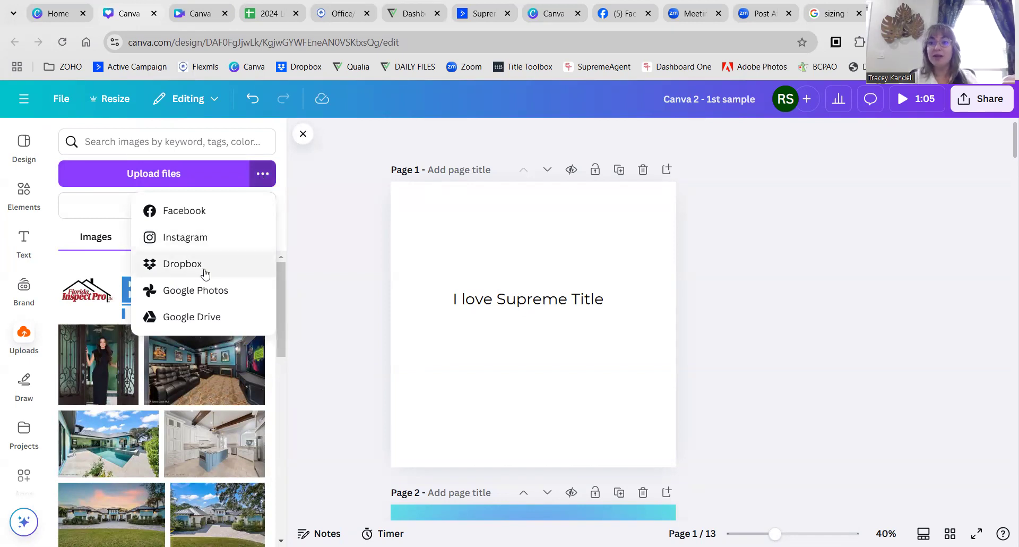
{"action": "left_click", "coordinate": [311, 258]}
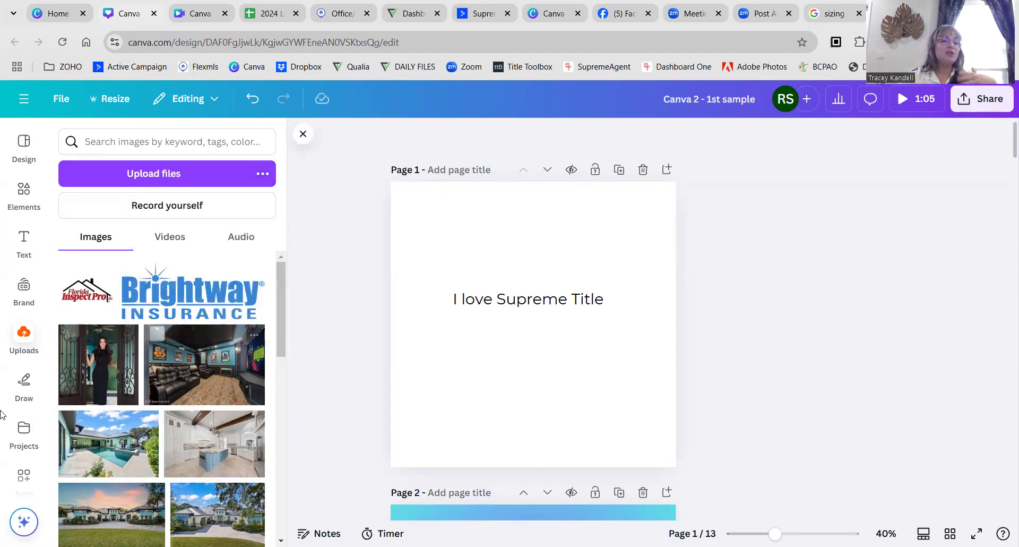
Open the drawing tools and look over page 2 of the design before returning to page 1.
{"action": "left_click", "coordinate": [24, 382]}
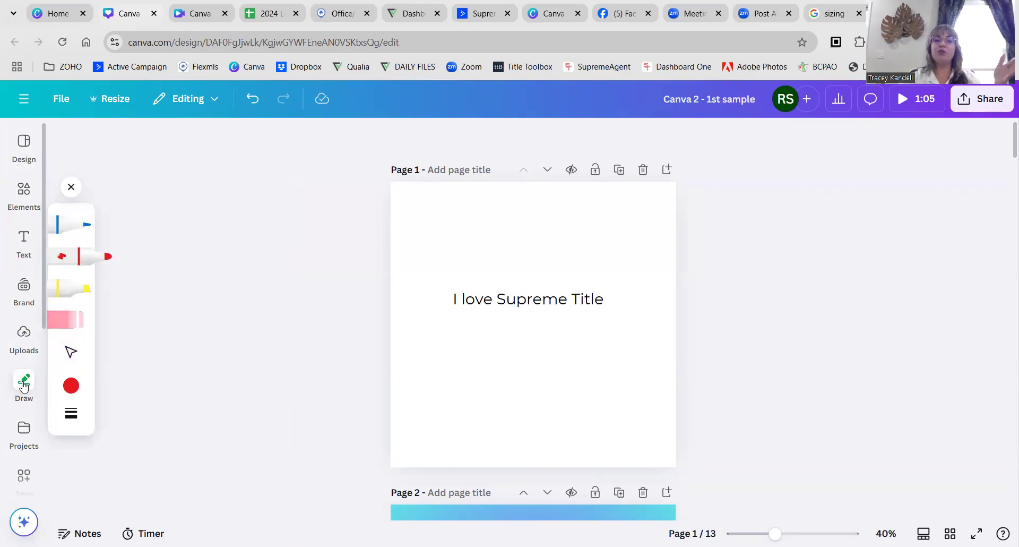
{"action": "scroll", "coordinate": [380, 470], "scroll_direction": "down", "scroll_amount": 5}
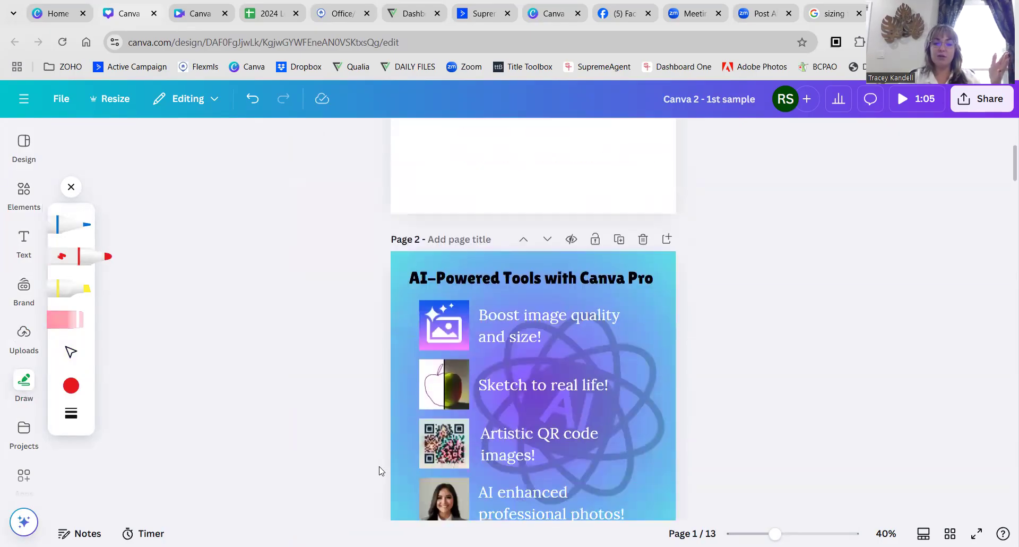
{"action": "scroll", "coordinate": [400, 406], "scroll_direction": "down", "scroll_amount": 2}
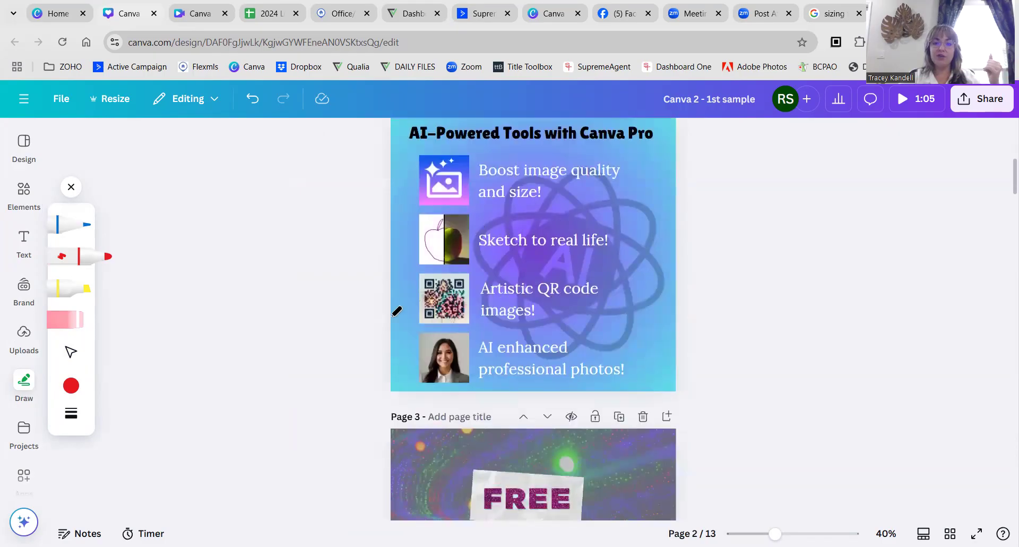
{"action": "scroll", "coordinate": [363, 322], "scroll_direction": "up", "scroll_amount": 7}
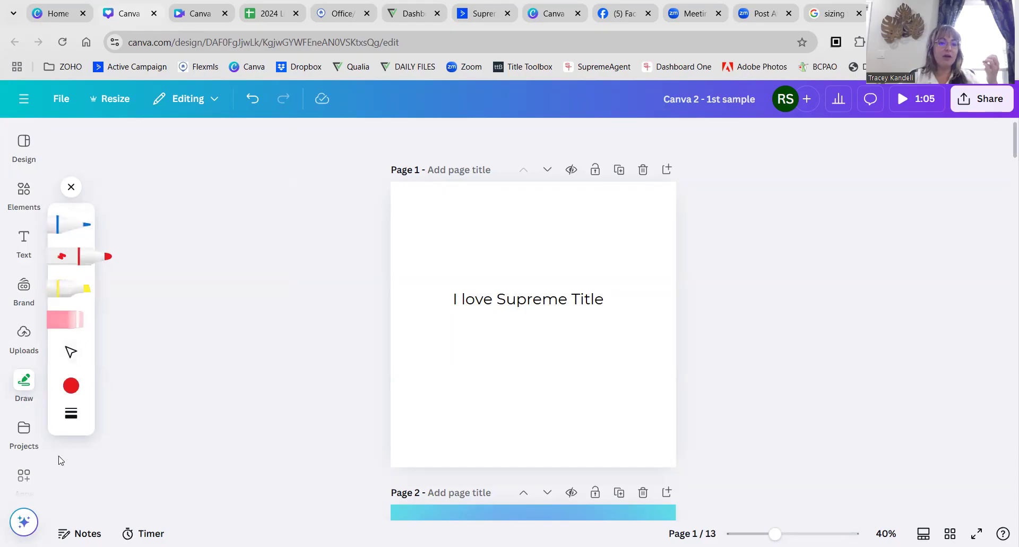
Open the projects library and review its project filter options, keeping Your projects selected.
{"action": "scroll", "coordinate": [29, 380], "scroll_direction": "down", "scroll_amount": 4}
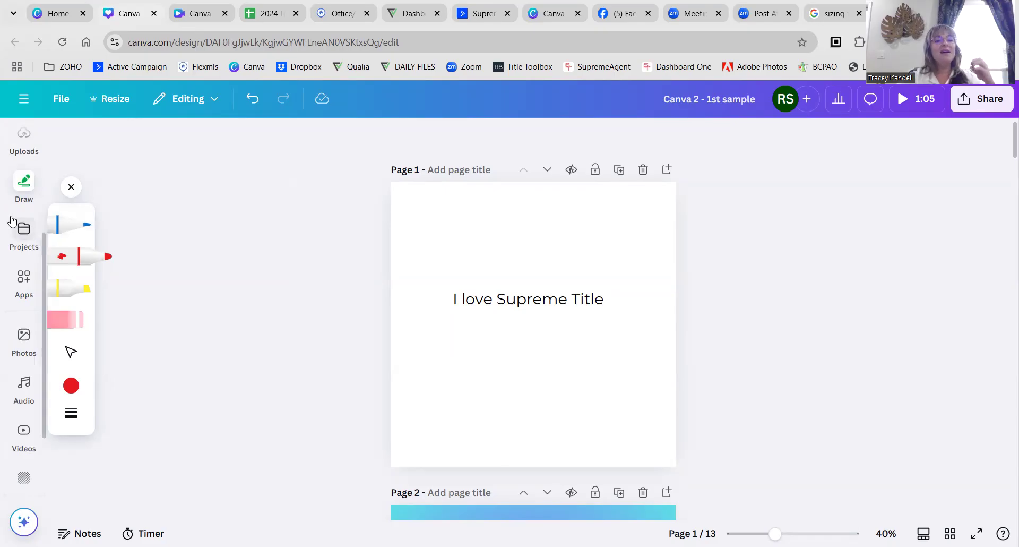
{"action": "left_click", "coordinate": [18, 232]}
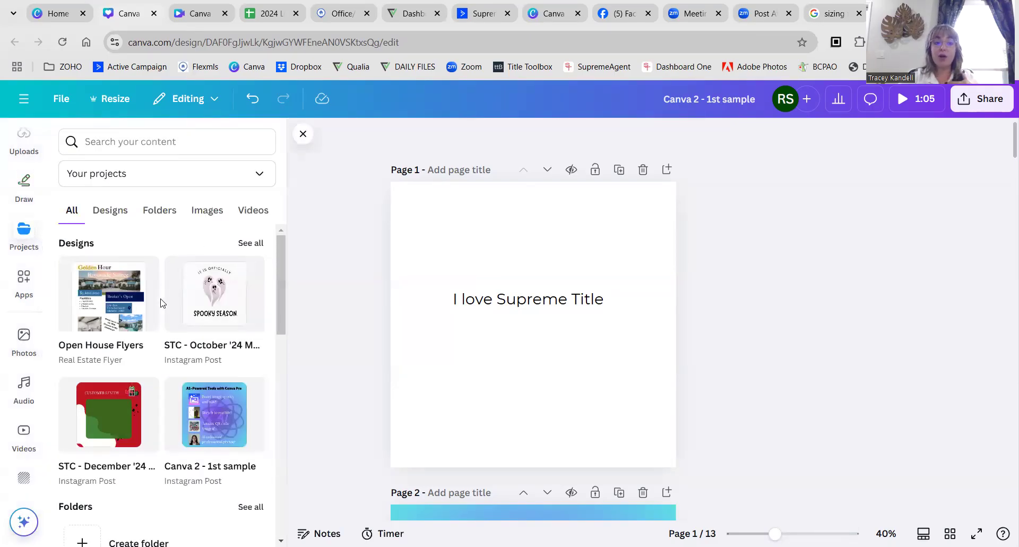
{"action": "left_click", "coordinate": [231, 177]}
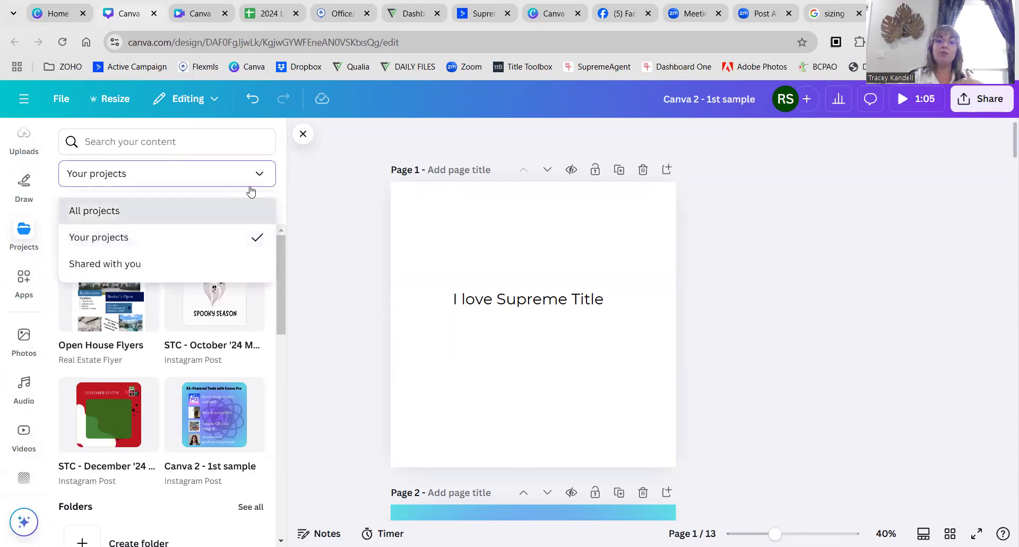
{"action": "left_click", "coordinate": [266, 178]}
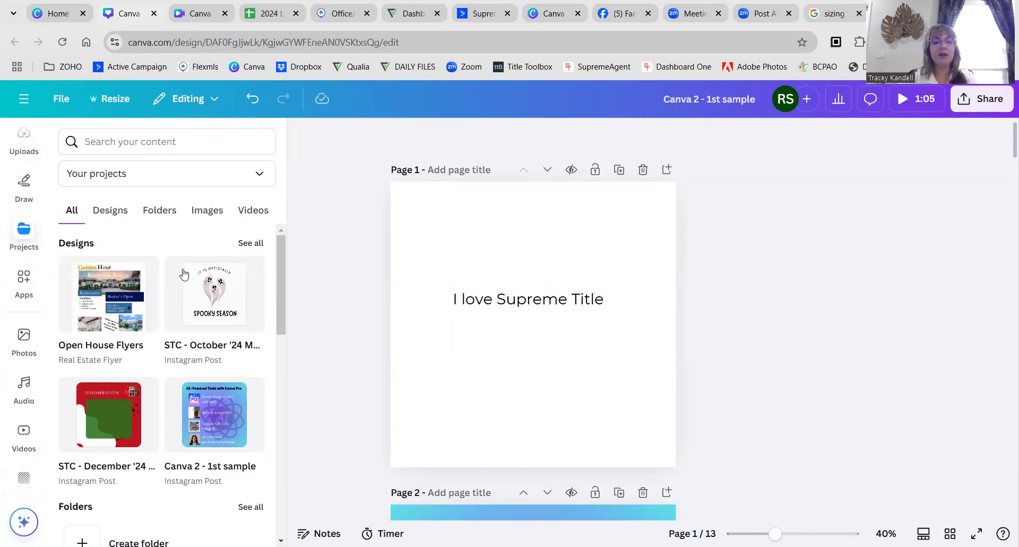
Open the apps library, check the personal apps, and filter the discoverable apps to AI-powered.
{"action": "left_click", "coordinate": [24, 281]}
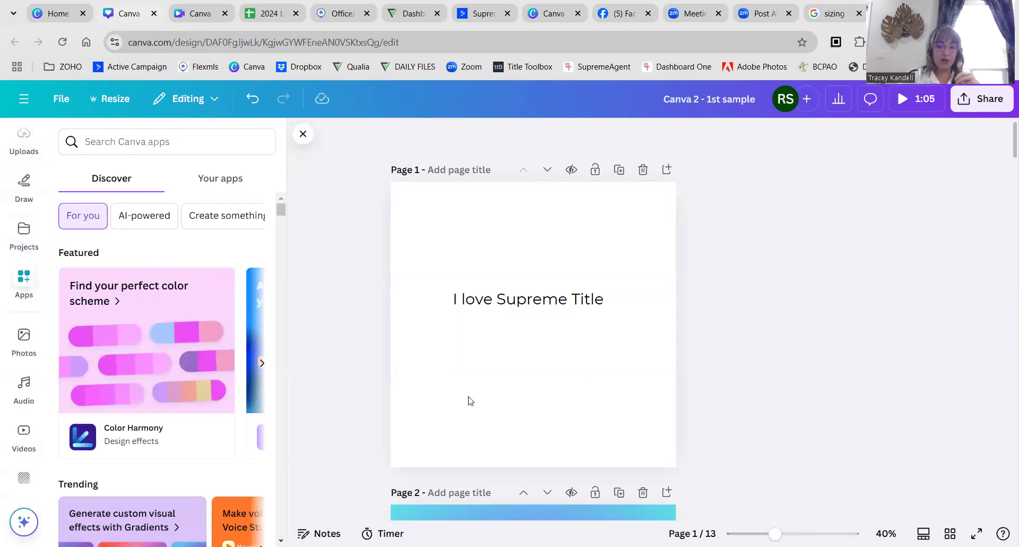
{"action": "scroll", "coordinate": [469, 400], "scroll_direction": "down", "scroll_amount": 6}
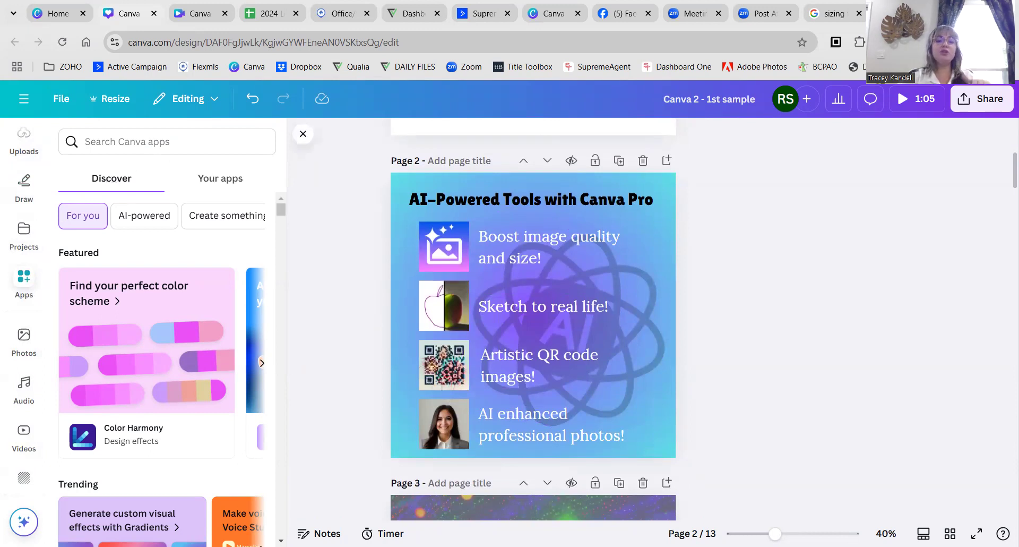
{"action": "left_click", "coordinate": [220, 180]}
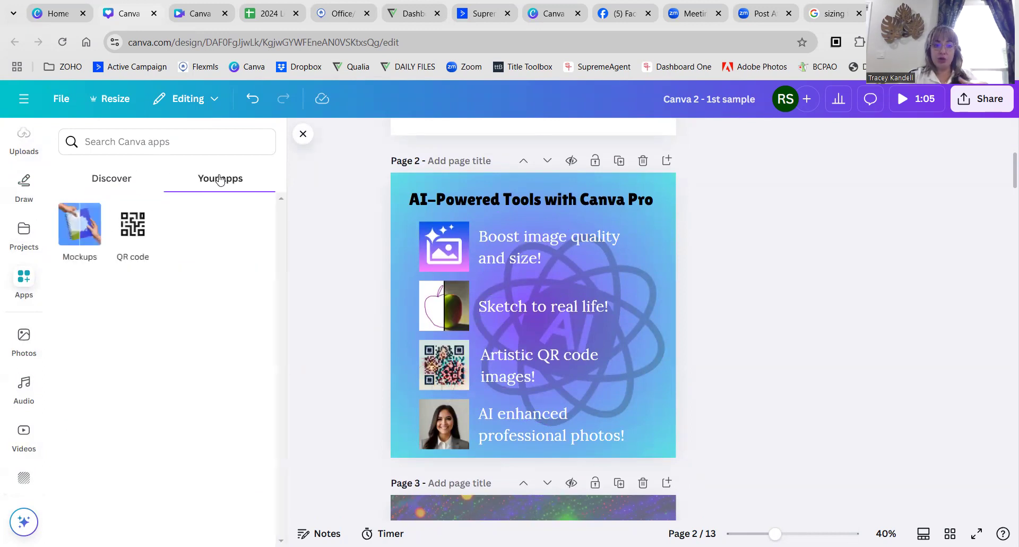
{"action": "left_click", "coordinate": [107, 181]}
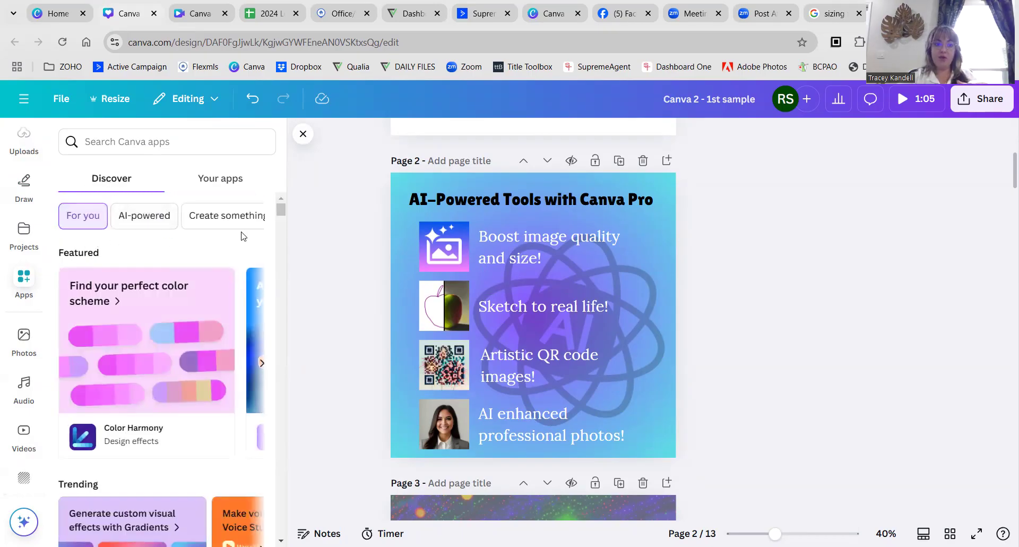
{"action": "left_click", "coordinate": [127, 223]}
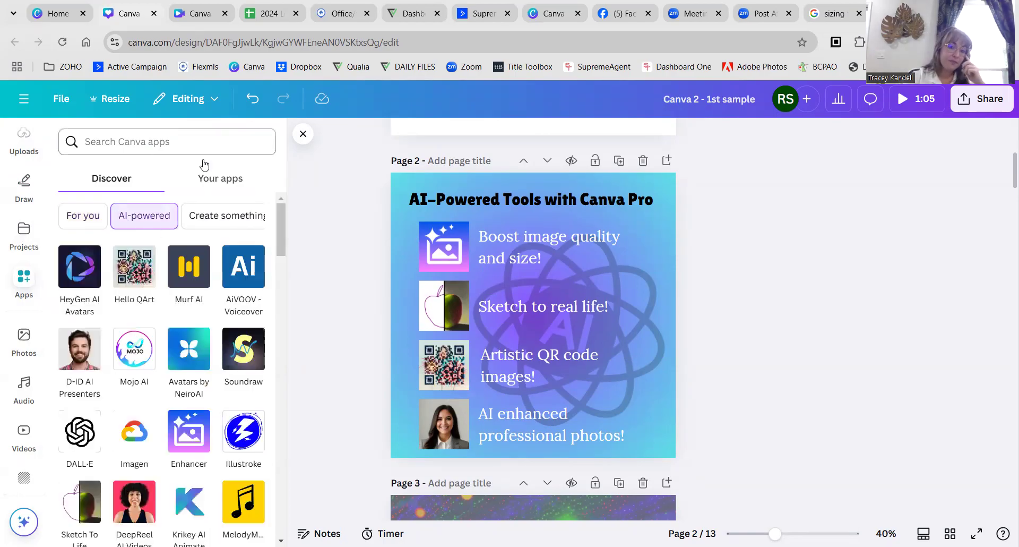
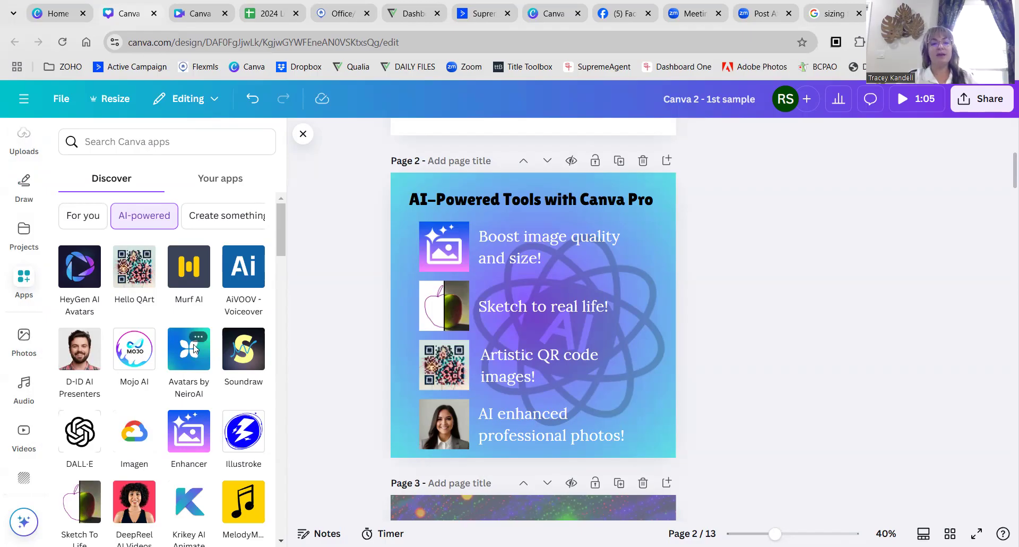
View the detail pages of the Imagen and Enhancer apps, returning to the app list each time.
{"action": "left_click", "coordinate": [139, 444]}
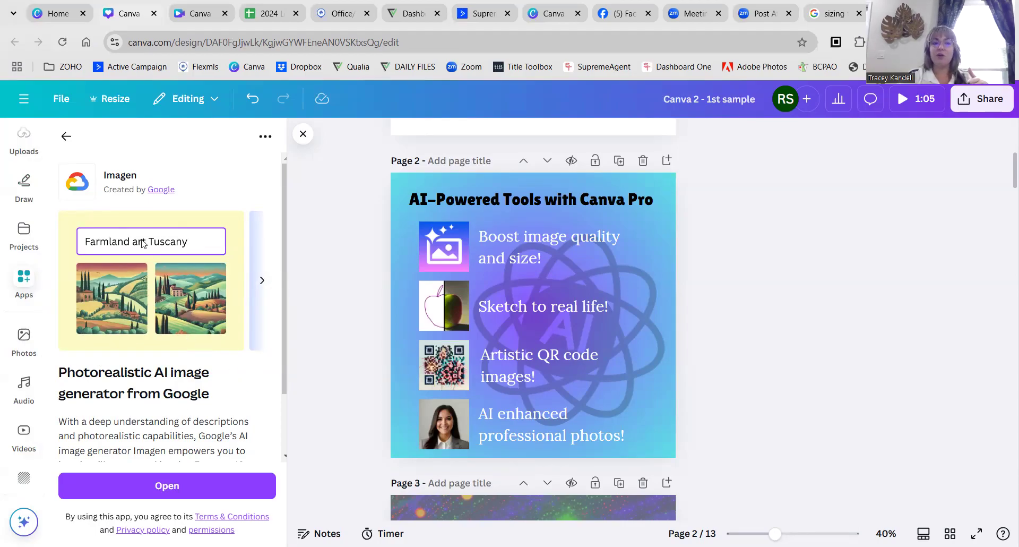
{"action": "left_click", "coordinate": [65, 137]}
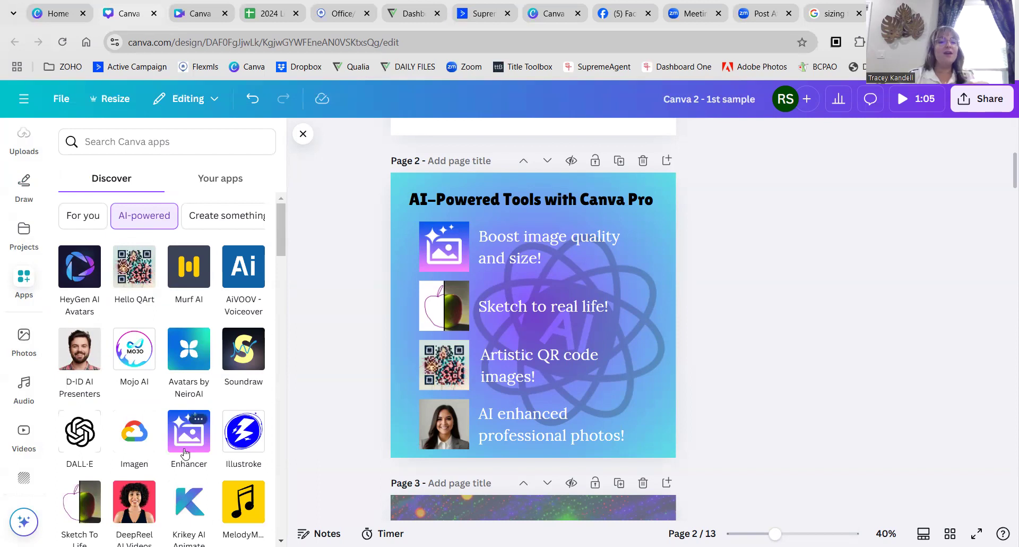
{"action": "scroll", "coordinate": [193, 366], "scroll_direction": "down", "scroll_amount": 3}
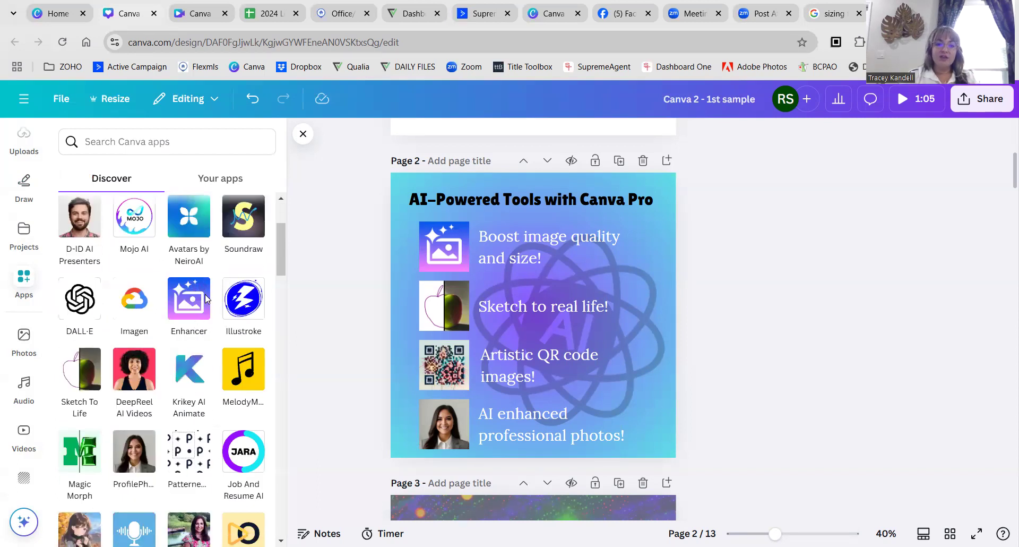
{"action": "left_click", "coordinate": [175, 307]}
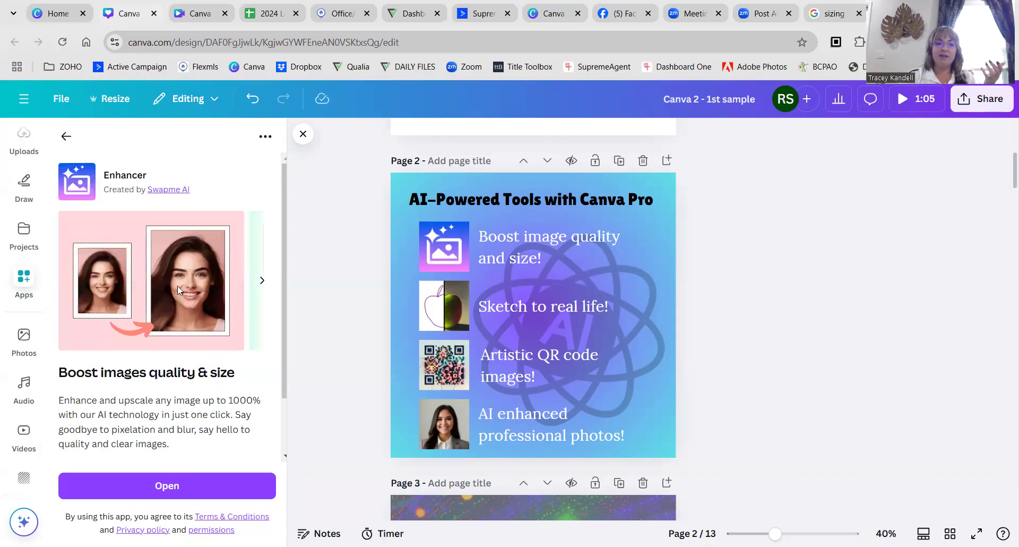
{"action": "left_click", "coordinate": [66, 136]}
Browse further through the AI-powered apps, including the Multilingual app's detail page.
{"action": "scroll", "coordinate": [153, 397], "scroll_direction": "down", "scroll_amount": 5}
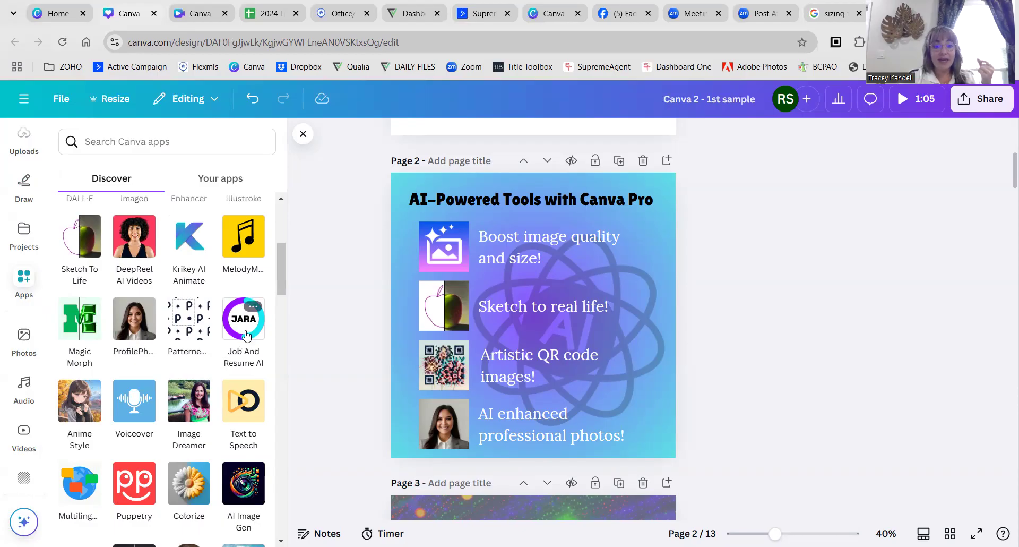
{"action": "scroll", "coordinate": [157, 366], "scroll_direction": "down", "scroll_amount": 1}
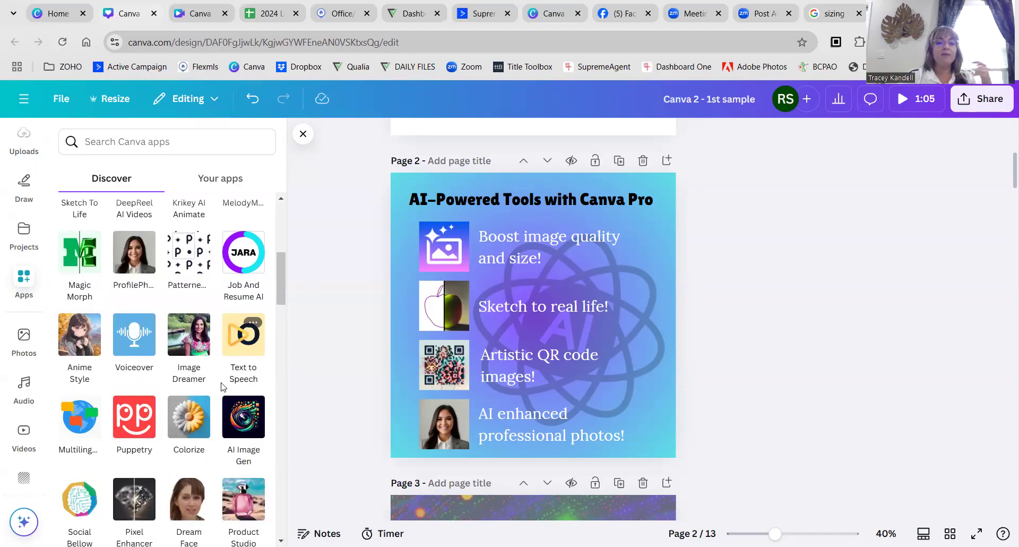
{"action": "scroll", "coordinate": [80, 314], "scroll_direction": "down", "scroll_amount": 3}
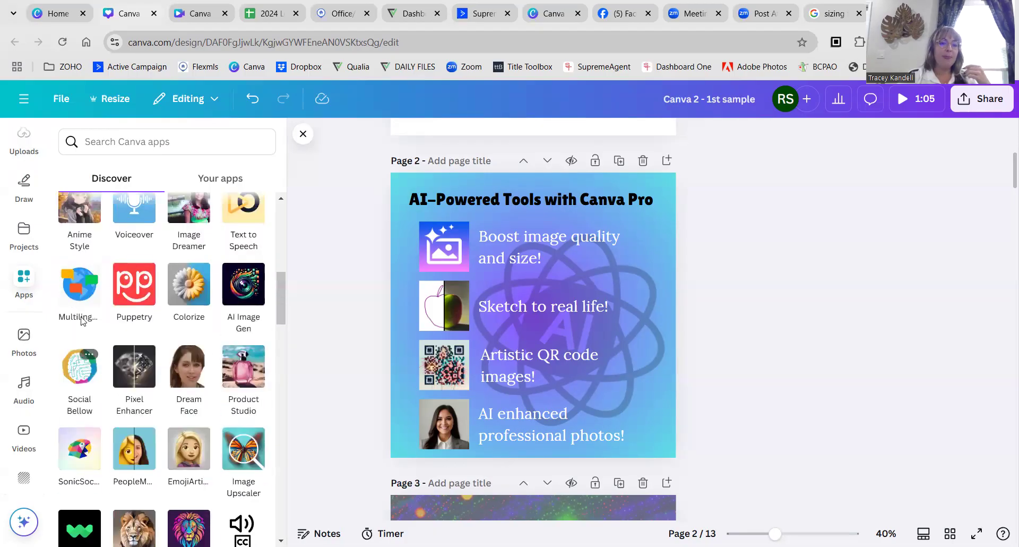
{"action": "left_click", "coordinate": [68, 299]}
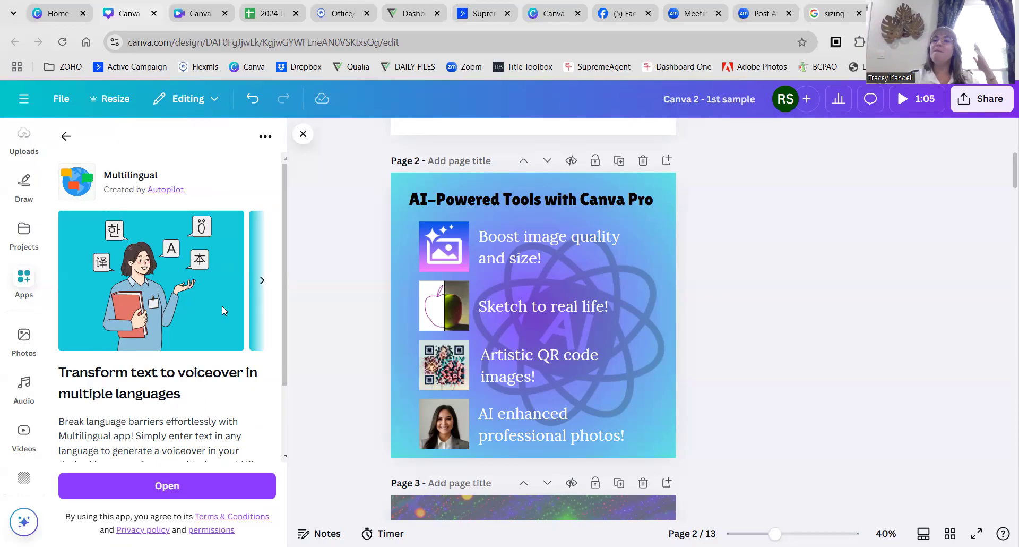
{"action": "left_click", "coordinate": [66, 136]}
{"action": "scroll", "coordinate": [163, 375], "scroll_direction": "down", "scroll_amount": 4}
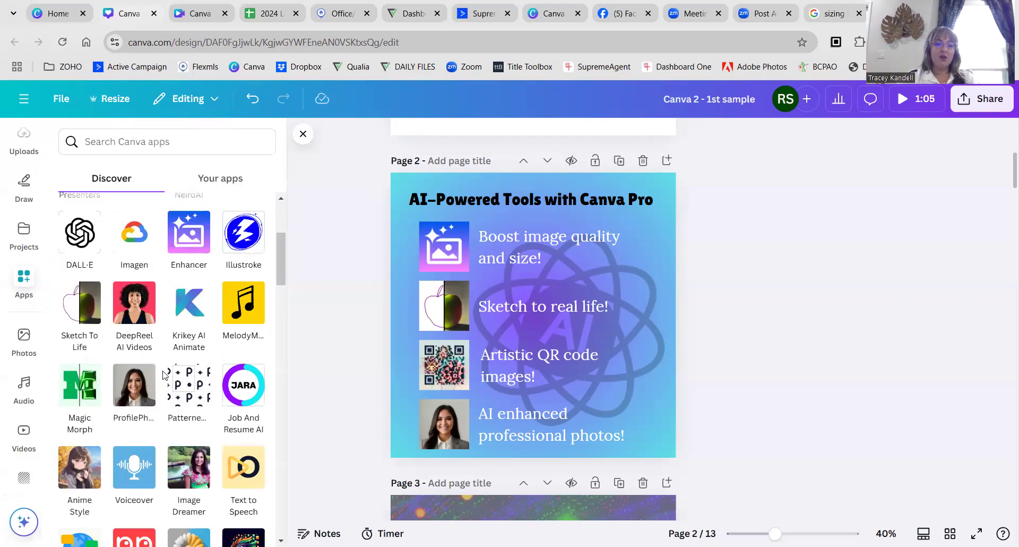
{"action": "scroll", "coordinate": [163, 375], "scroll_direction": "down", "scroll_amount": 4}
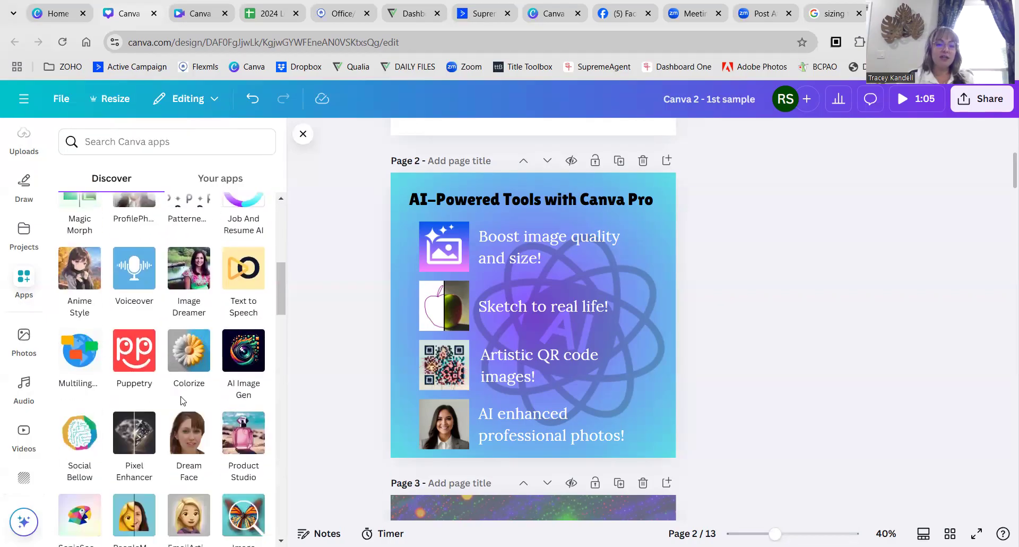
Browse the remaining AI-powered apps to the end of the list, view the NeonArtist detail page, and return to the list.
{"action": "scroll", "coordinate": [180, 401], "scroll_direction": "down", "scroll_amount": 9}
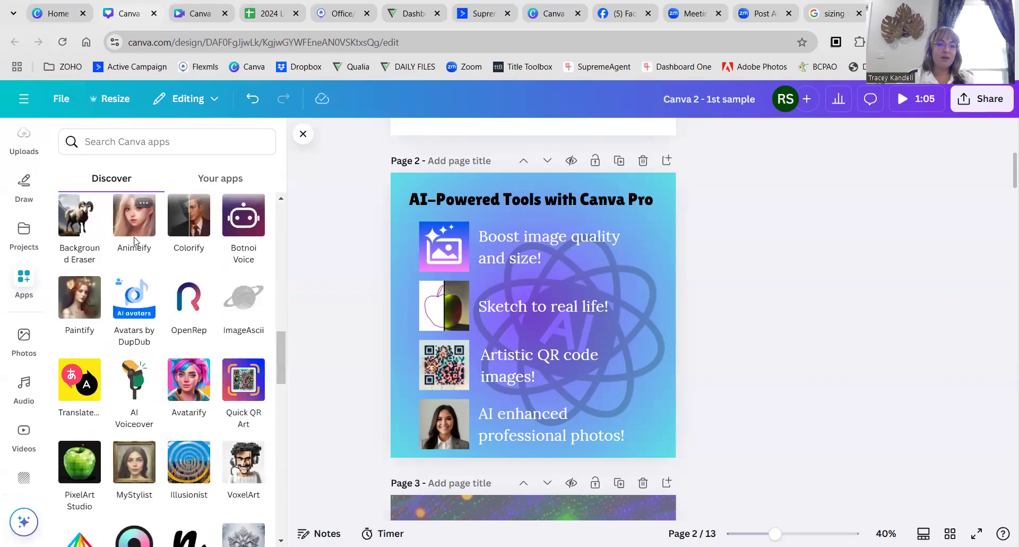
{"action": "scroll", "coordinate": [137, 258], "scroll_direction": "up", "scroll_amount": 1}
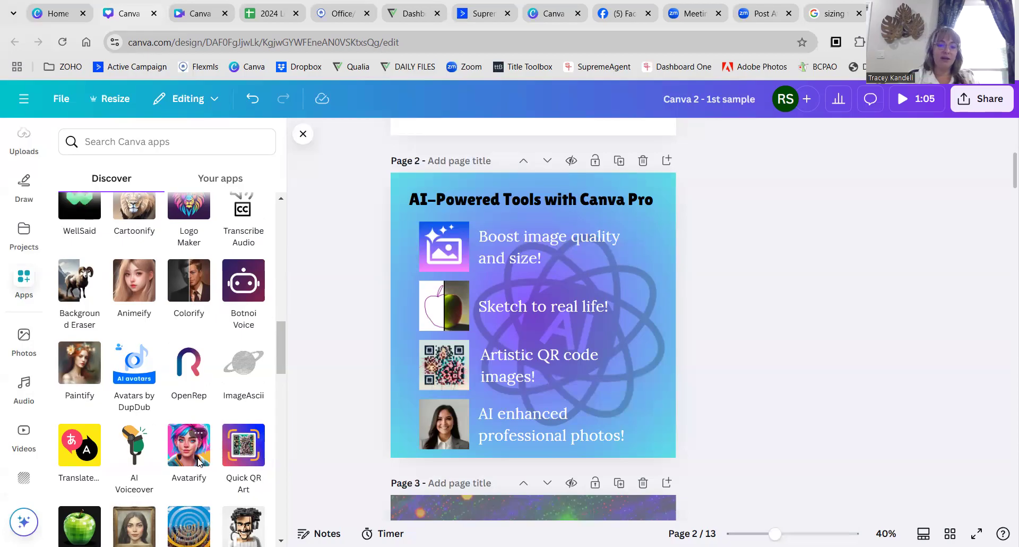
{"action": "scroll", "coordinate": [200, 455], "scroll_direction": "down", "scroll_amount": 4}
{"action": "scroll", "coordinate": [200, 435], "scroll_direction": "down", "scroll_amount": 1}
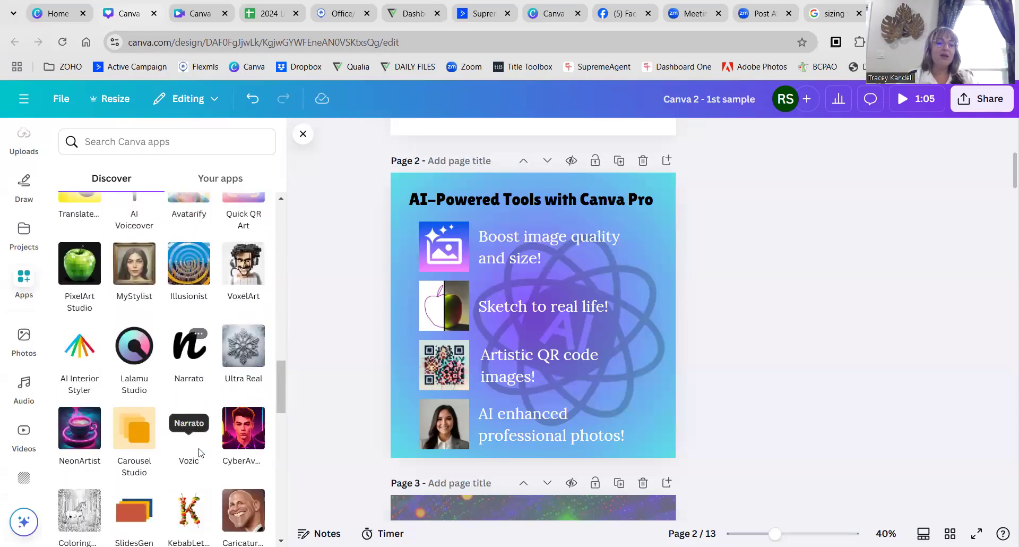
{"action": "scroll", "coordinate": [165, 401], "scroll_direction": "down", "scroll_amount": 1}
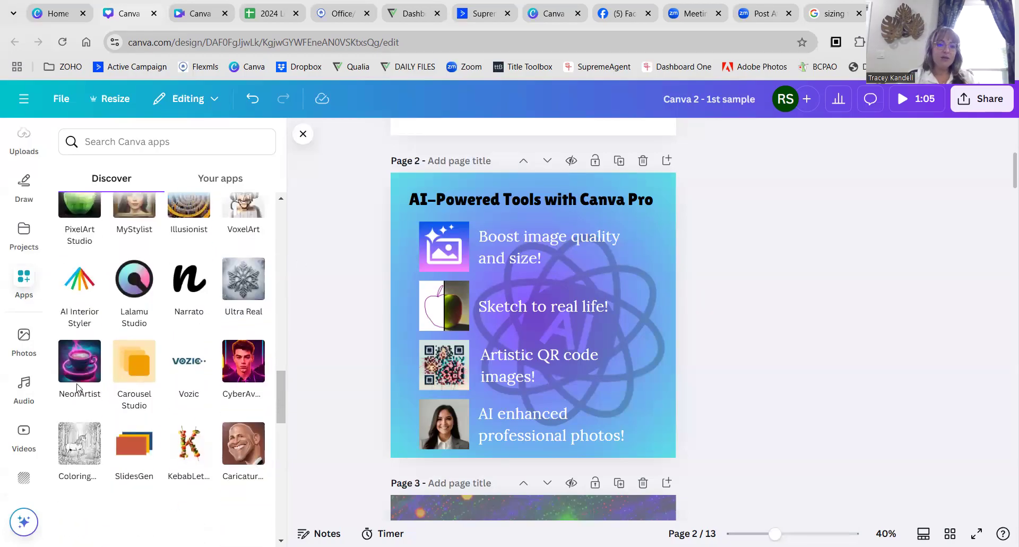
{"action": "left_click", "coordinate": [75, 360]}
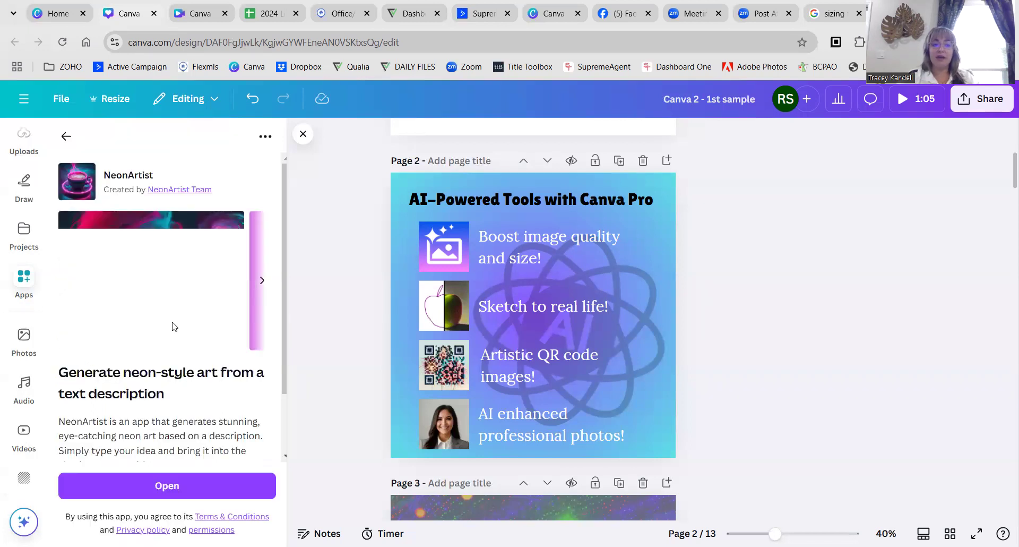
{"action": "left_click", "coordinate": [68, 137]}
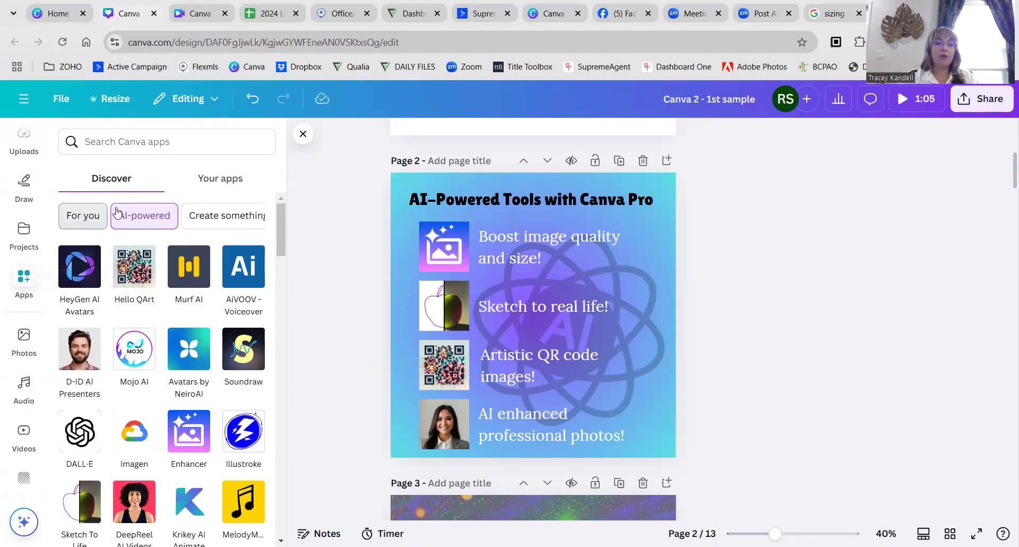
Switch the discoverable apps to For you and look through the Featured, Trending, More from Canva, Popular and AI-powered sections.
{"action": "left_click", "coordinate": [85, 219]}
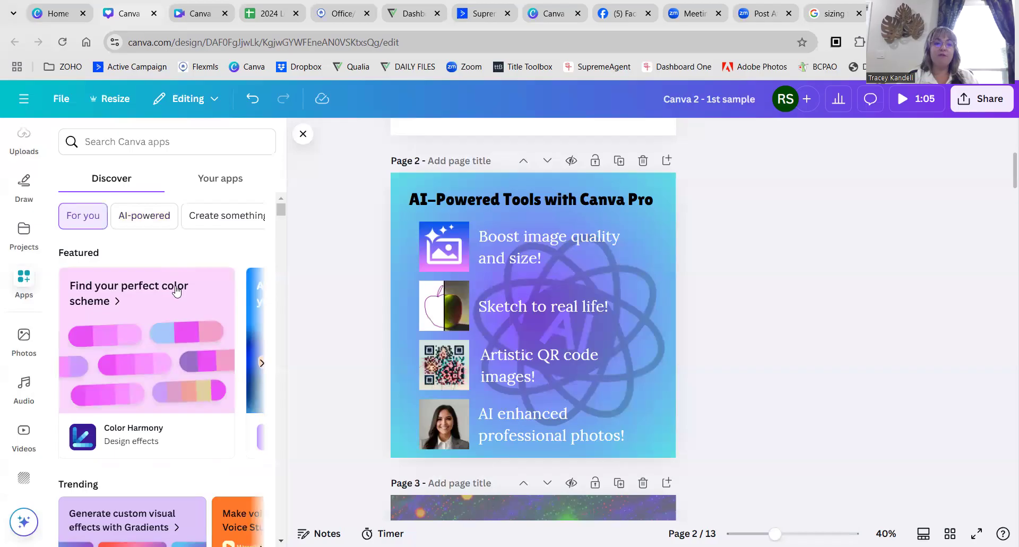
{"action": "scroll", "coordinate": [139, 402], "scroll_direction": "down", "scroll_amount": 2}
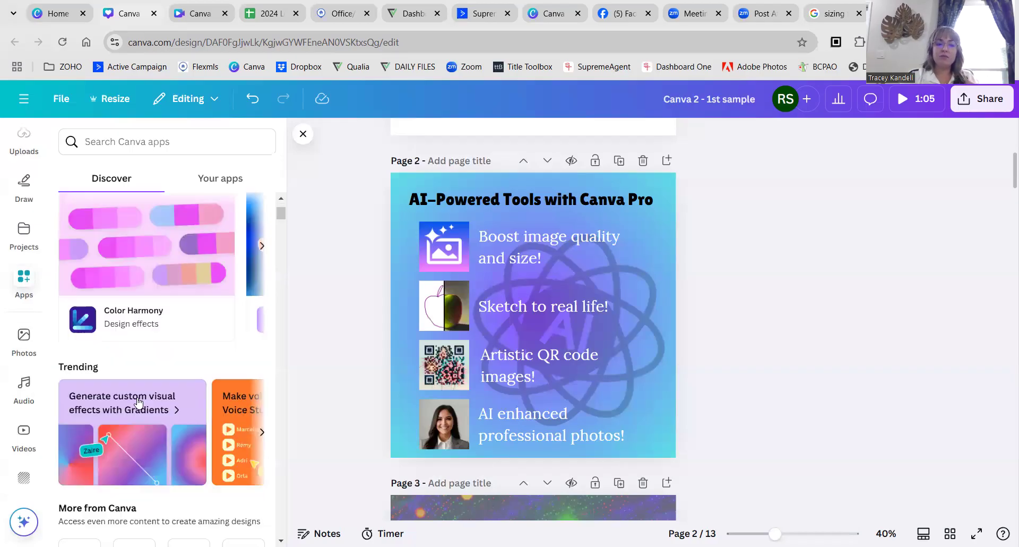
{"action": "scroll", "coordinate": [139, 403], "scroll_direction": "down", "scroll_amount": 5}
{"action": "scroll", "coordinate": [136, 396], "scroll_direction": "up", "scroll_amount": 3}
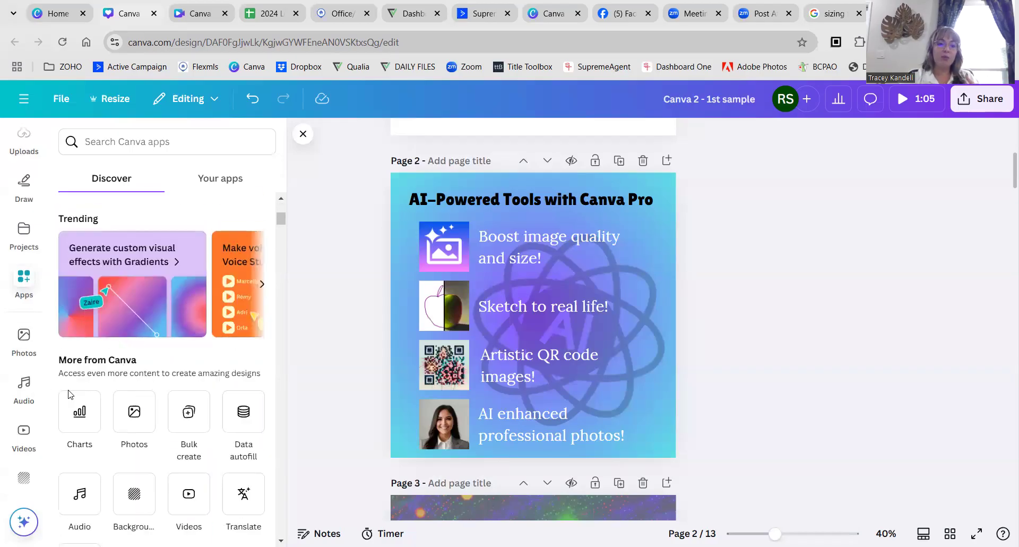
{"action": "scroll", "coordinate": [69, 394], "scroll_direction": "down", "scroll_amount": 3}
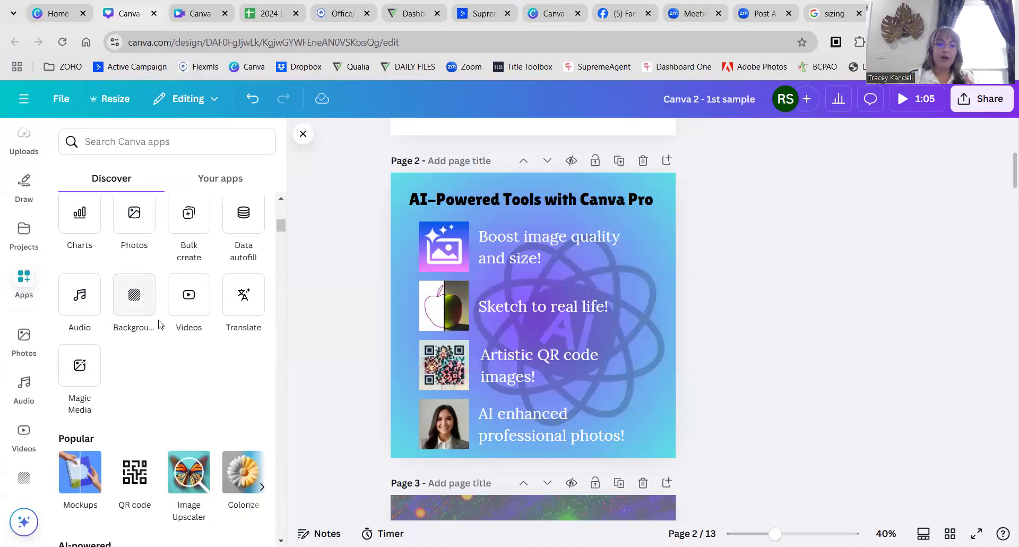
{"action": "scroll", "coordinate": [192, 376], "scroll_direction": "down", "scroll_amount": 2}
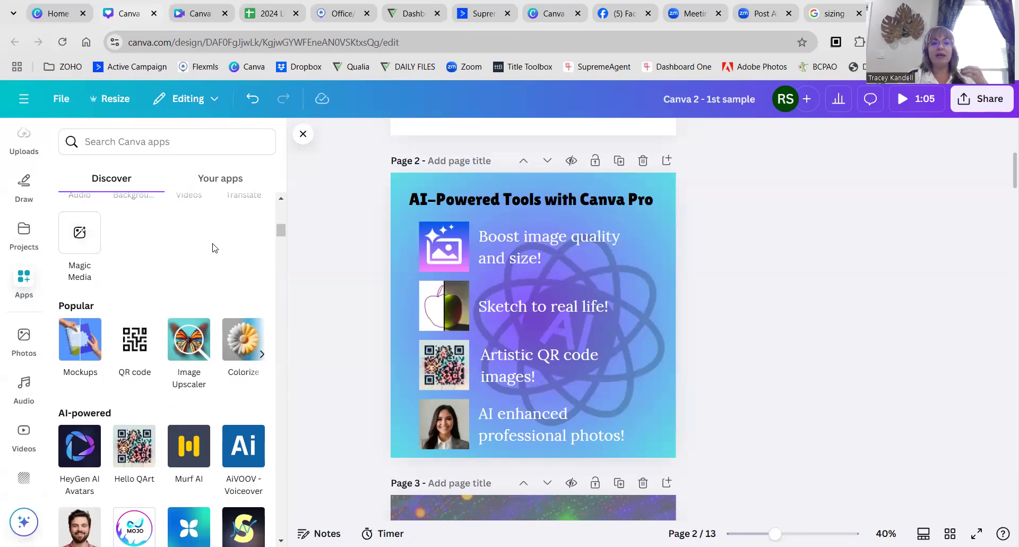
{"action": "scroll", "coordinate": [214, 251], "scroll_direction": "down", "scroll_amount": 4}
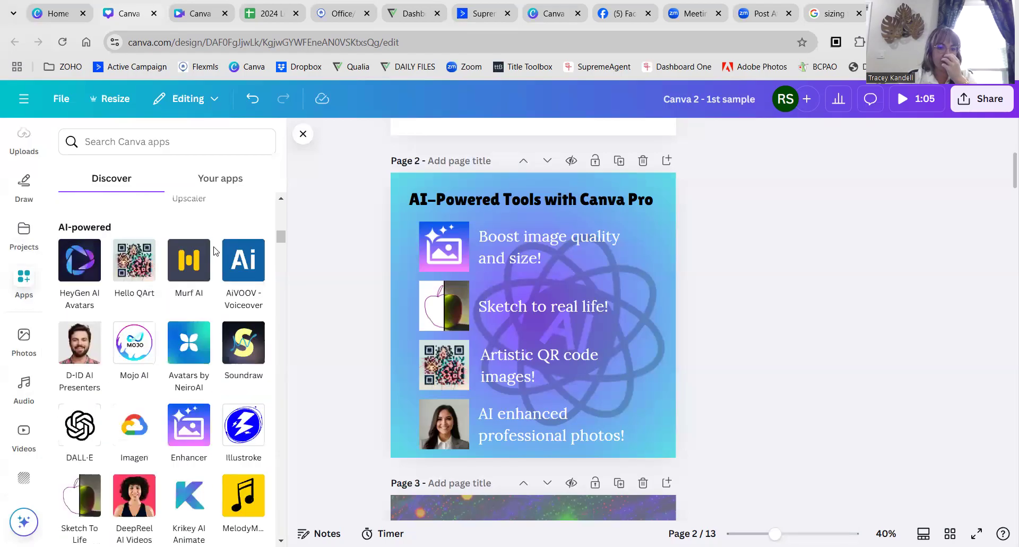
{"action": "scroll", "coordinate": [199, 282], "scroll_direction": "down", "scroll_amount": 3}
{"action": "scroll", "coordinate": [159, 298], "scroll_direction": "up", "scroll_amount": 9}
{"action": "scroll", "coordinate": [26, 321], "scroll_direction": "down", "scroll_amount": 2}
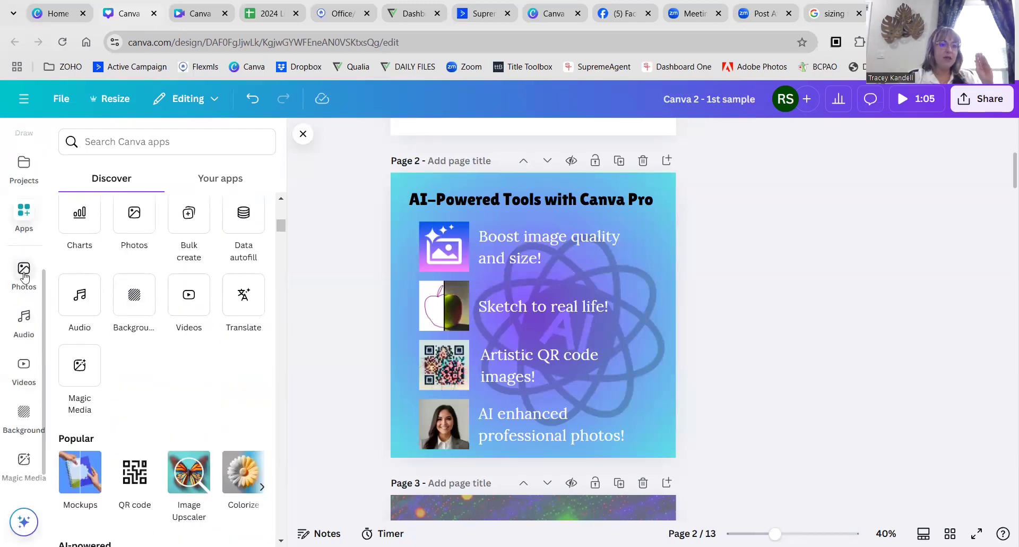
Open the photos library, clear the Recently used filter, and browse the suggested Christmas photos.
{"action": "scroll", "coordinate": [23, 274], "scroll_direction": "down", "scroll_amount": 1}
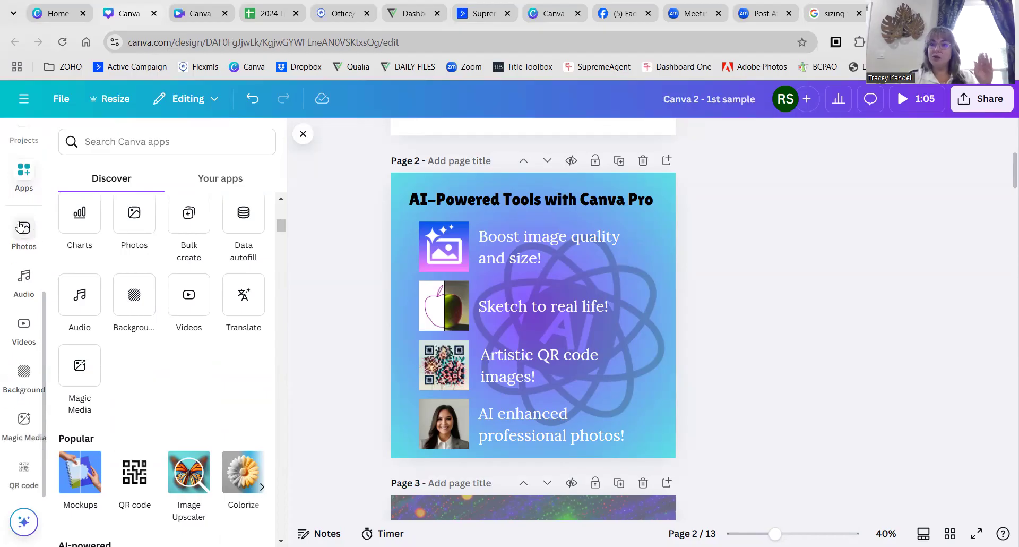
{"action": "left_click", "coordinate": [22, 228]}
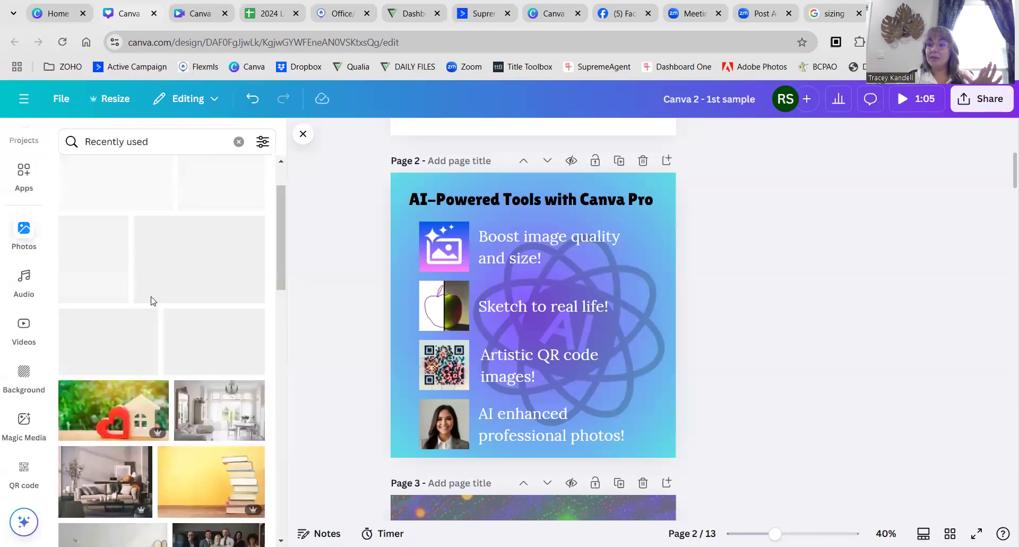
{"action": "left_click", "coordinate": [239, 141]}
{"action": "left_click", "coordinate": [155, 180]}
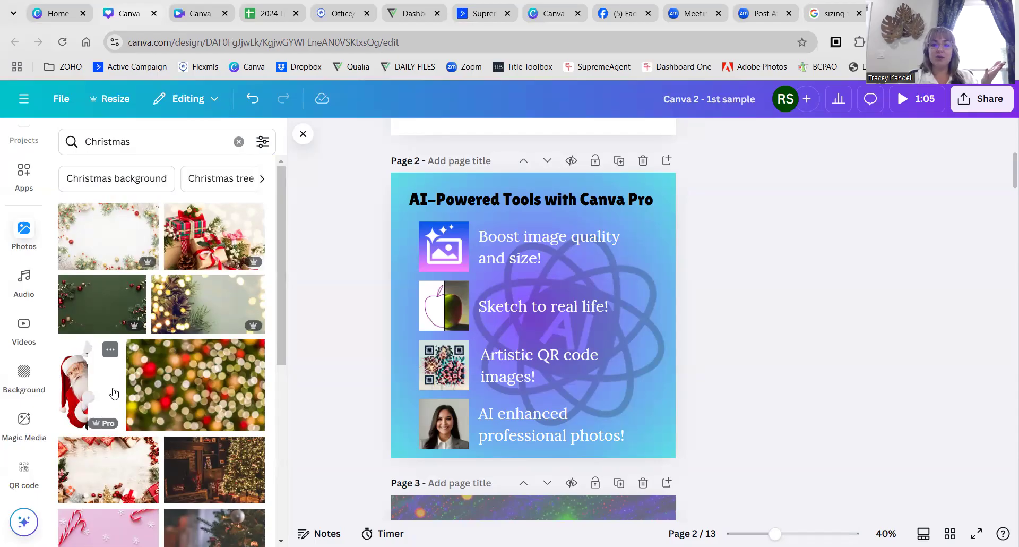
{"action": "scroll", "coordinate": [115, 393], "scroll_direction": "down", "scroll_amount": 3}
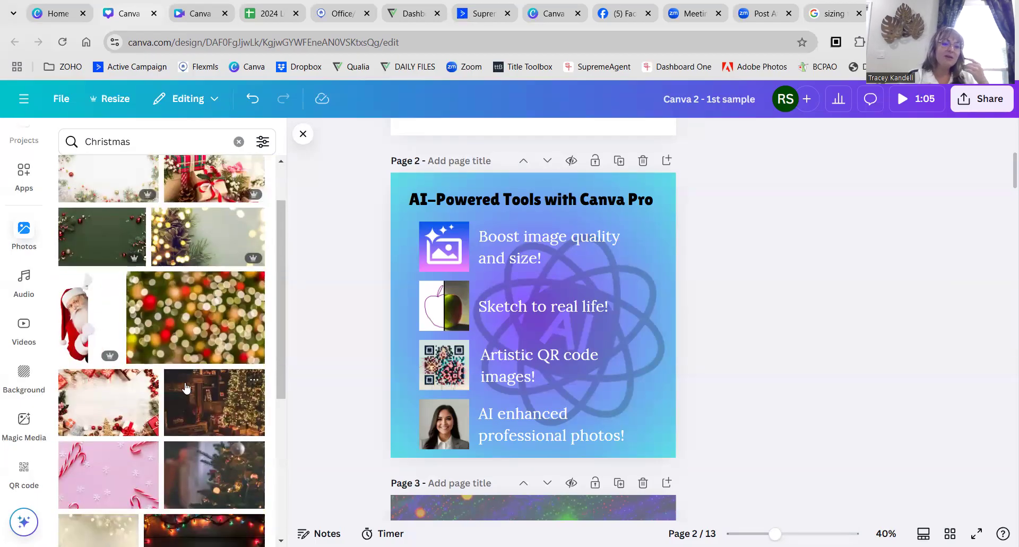
{"action": "scroll", "coordinate": [159, 294], "scroll_direction": "down", "scroll_amount": 2}
{"action": "scroll", "coordinate": [148, 282], "scroll_direction": "up", "scroll_amount": 5}
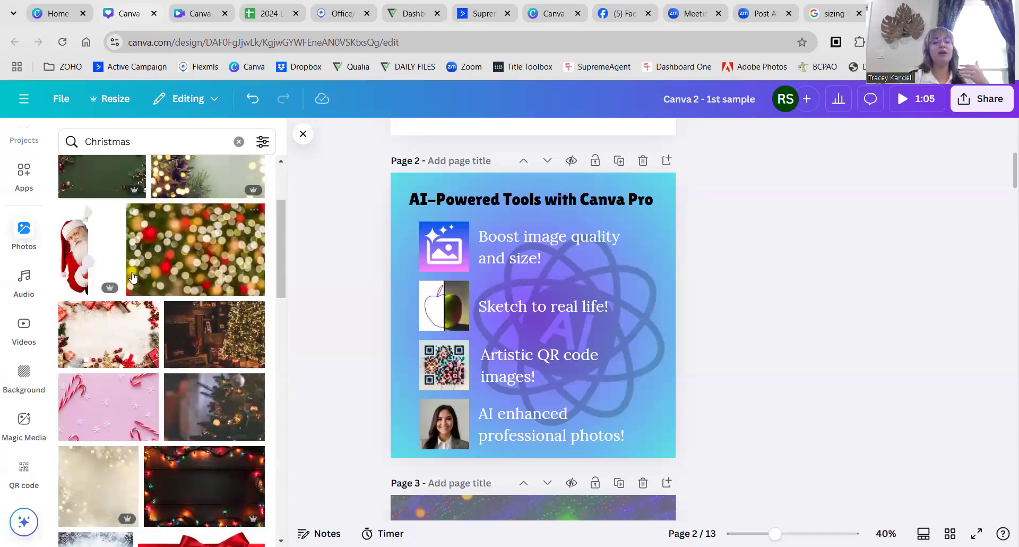
Clear the Christmas photo search, look through the suggested categories, and show the Thanksgiving photos.
{"action": "left_click", "coordinate": [239, 141]}
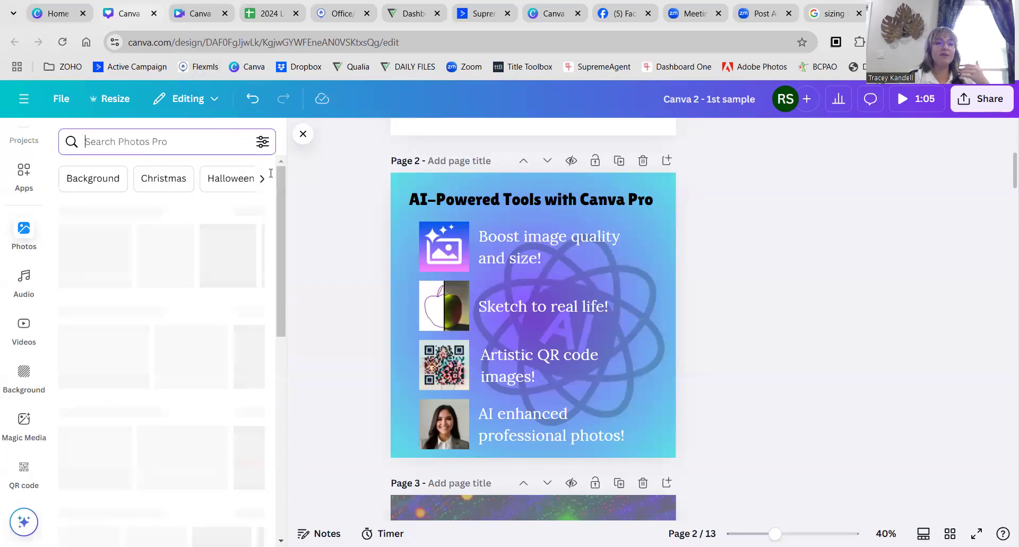
{"action": "left_click", "coordinate": [262, 180]}
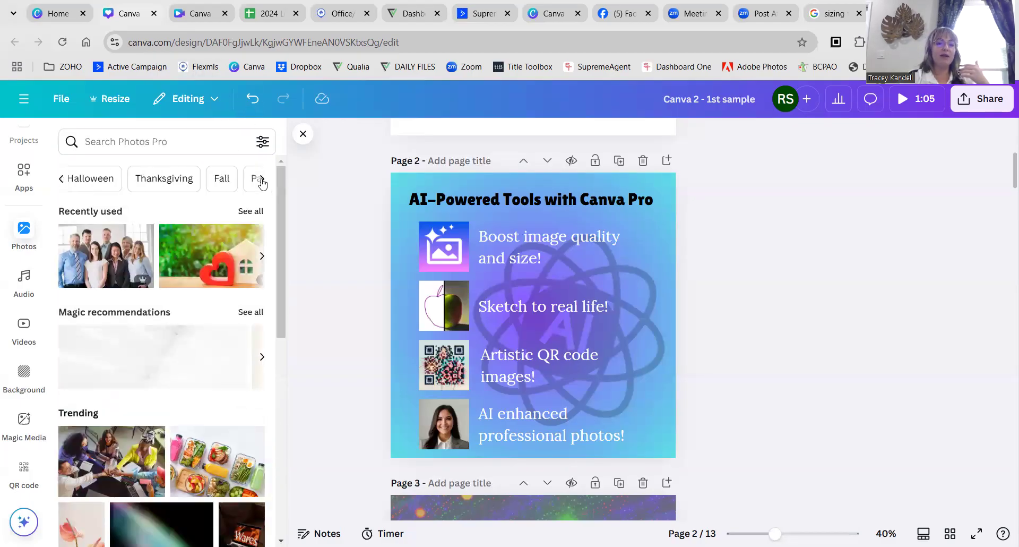
{"action": "left_click", "coordinate": [262, 180]}
{"action": "left_click", "coordinate": [62, 180]}
{"action": "left_click", "coordinate": [151, 180]}
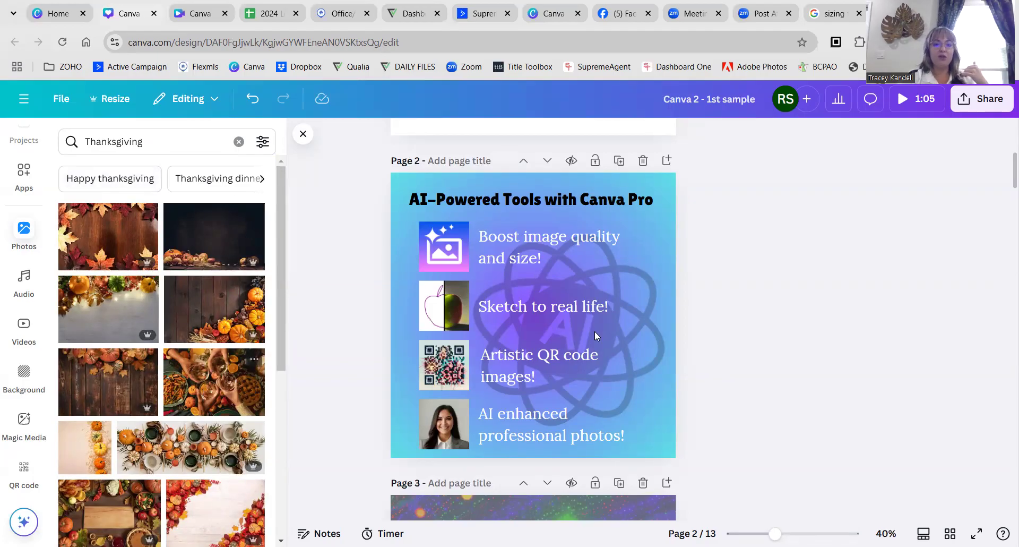
Add the Thanksgiving photo of hands toasting glasses to page 1 and enlarge it to about 1133 × 1080 px, covering the page.
{"action": "scroll", "coordinate": [673, 296], "scroll_direction": "up", "scroll_amount": 5}
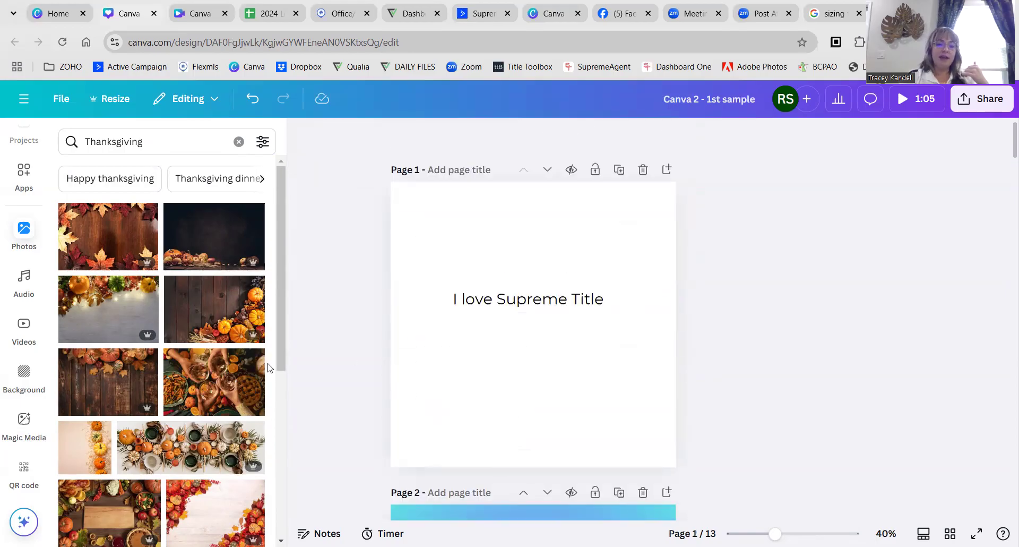
{"action": "left_click", "coordinate": [212, 379]}
{"action": "left_click_drag", "start_coordinate": [420, 247], "coordinate": [375, 171]}
{"action": "left_click_drag", "start_coordinate": [498, 244], "coordinate": [513, 216]}
{"action": "left_click_drag", "start_coordinate": [662, 371], "coordinate": [677, 380]}
{"action": "left_click_drag", "start_coordinate": [526, 381], "coordinate": [518, 467]}
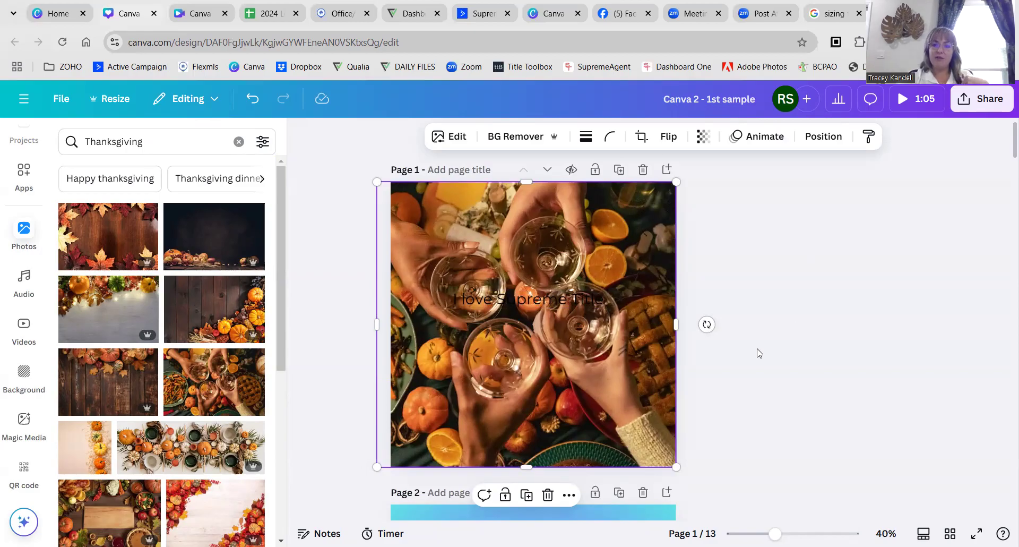
Open the photo's position settings and set its transparency to 44.
{"action": "left_click", "coordinate": [835, 138]}
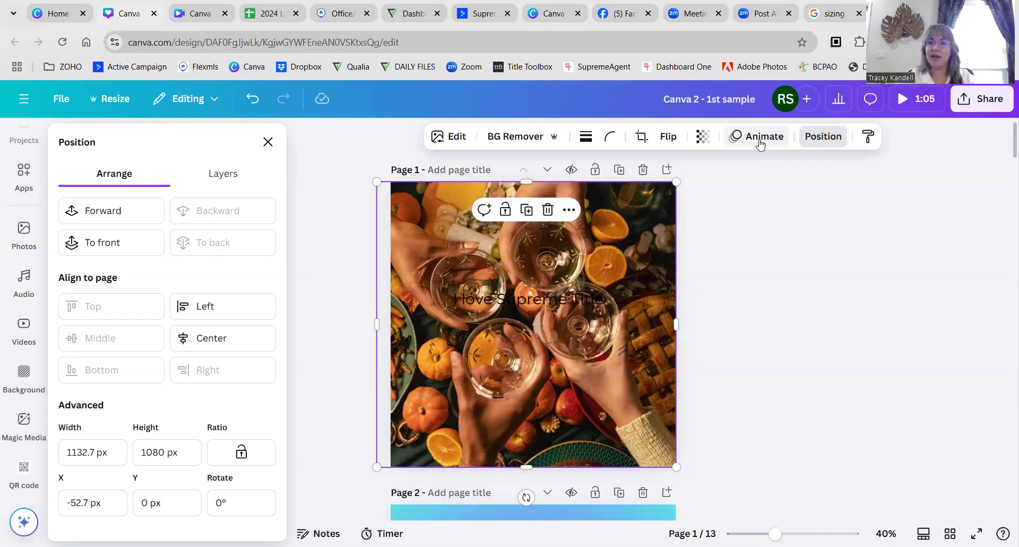
{"action": "left_click", "coordinate": [704, 138]}
{"action": "left_click_drag", "start_coordinate": [733, 196], "coordinate": [680, 200]}
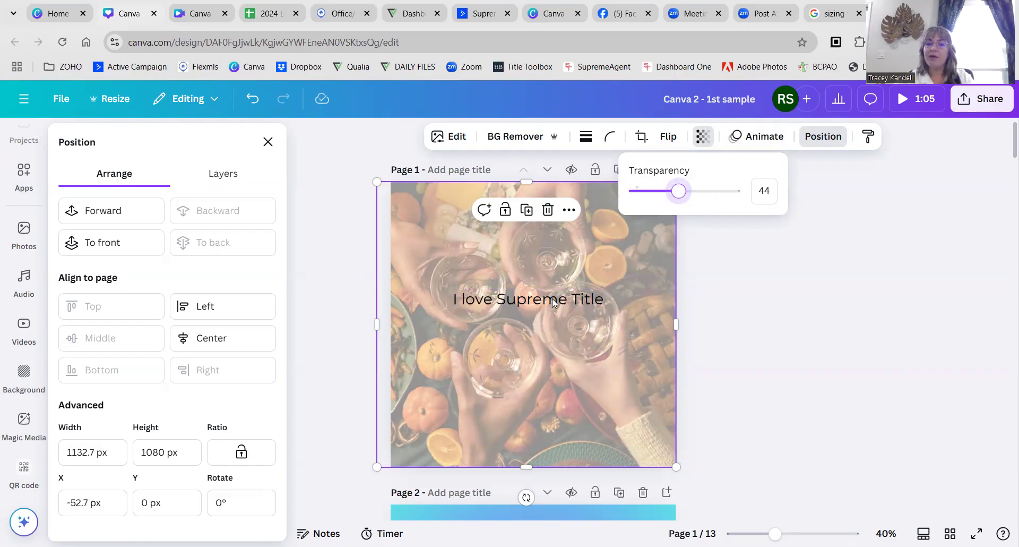
{"action": "left_click_drag", "start_coordinate": [679, 192], "coordinate": [680, 199]}
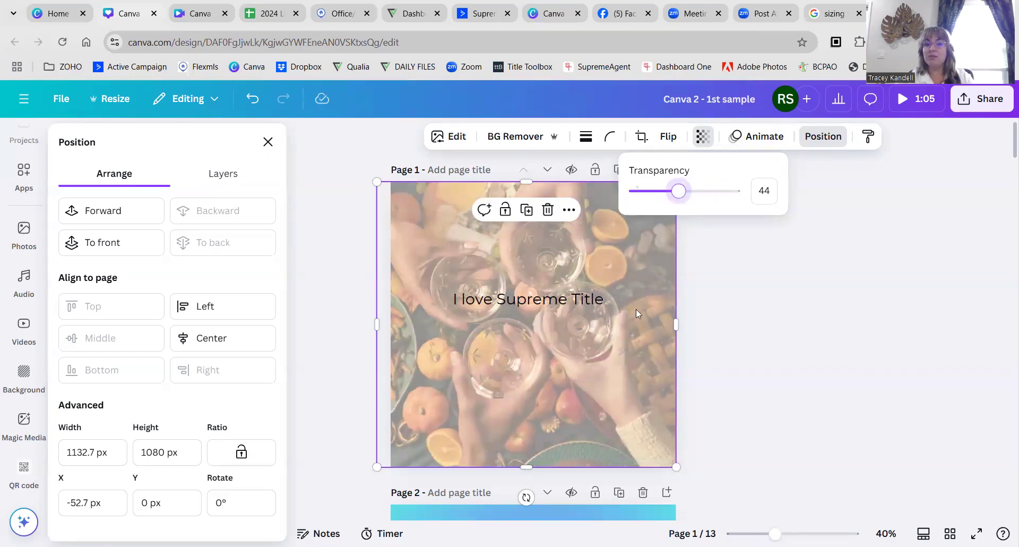
{"action": "left_click", "coordinate": [770, 356]}
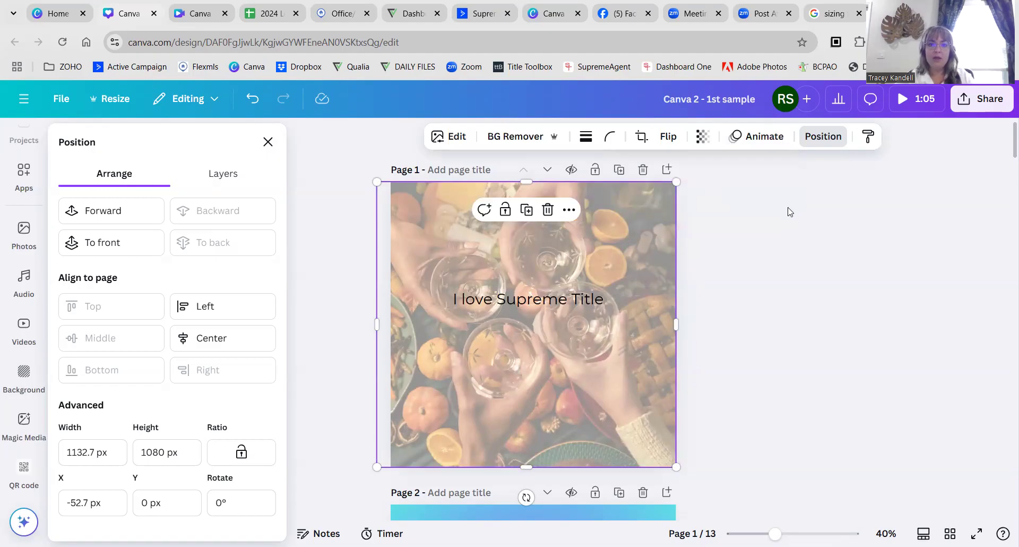
Flip the photo on page 1 both horizontally and vertically.
{"action": "left_click", "coordinate": [670, 137]}
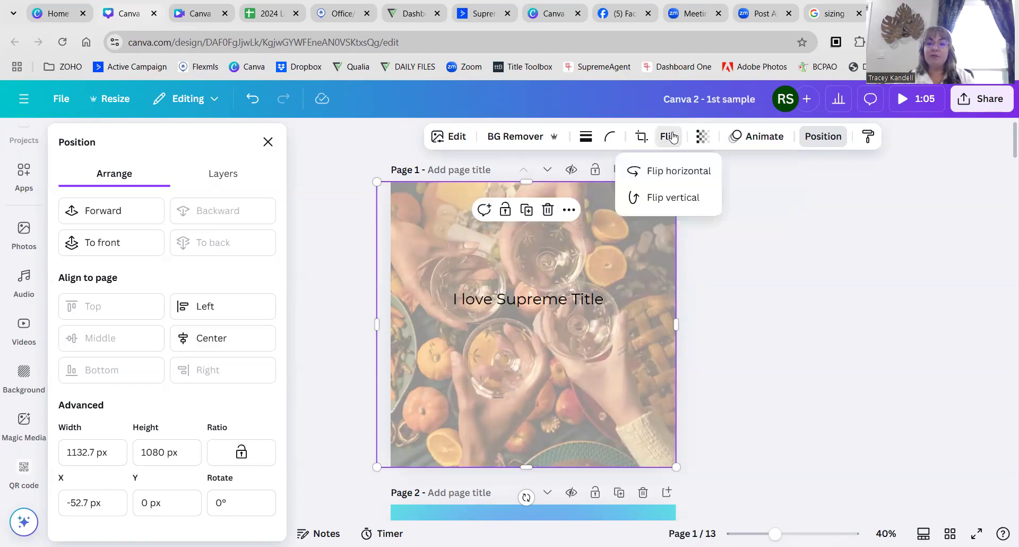
{"action": "left_click", "coordinate": [672, 171]}
{"action": "left_click", "coordinate": [660, 202]}
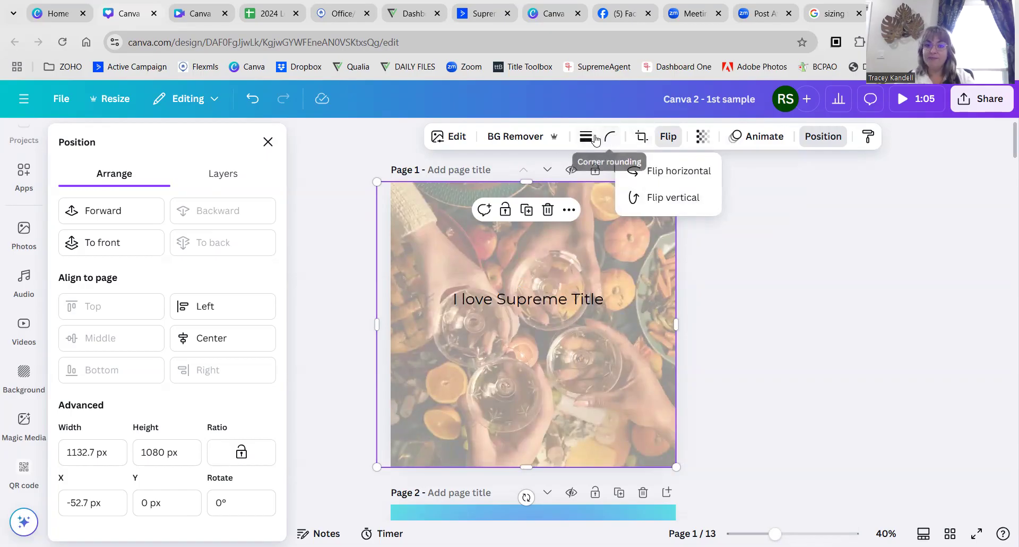
Shrink the photo to about 673 × 642 px and place it horizontally centered in the upper part of page 1.
{"action": "left_click", "coordinate": [441, 243]}
{"action": "left_click_drag", "start_coordinate": [429, 217], "coordinate": [438, 240]}
{"action": "left_click_drag", "start_coordinate": [672, 466], "coordinate": [614, 410]}
{"action": "left_click_drag", "start_coordinate": [536, 332], "coordinate": [542, 296]}
{"action": "left_click", "coordinate": [399, 335]}
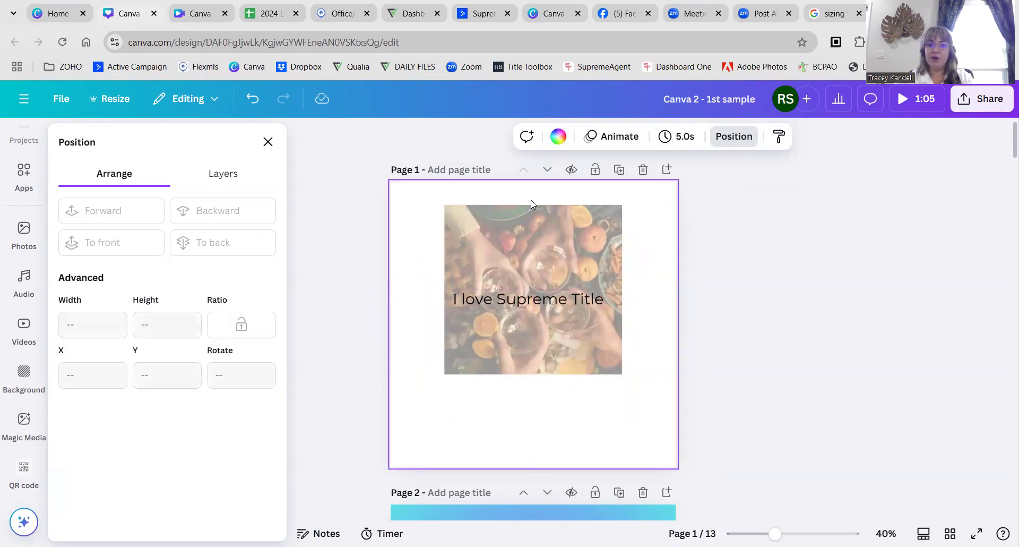
Give the photo a solid border of weight 4 and choose black #000000 as the border color.
{"action": "left_click", "coordinate": [496, 236]}
{"action": "left_click", "coordinate": [585, 138]}
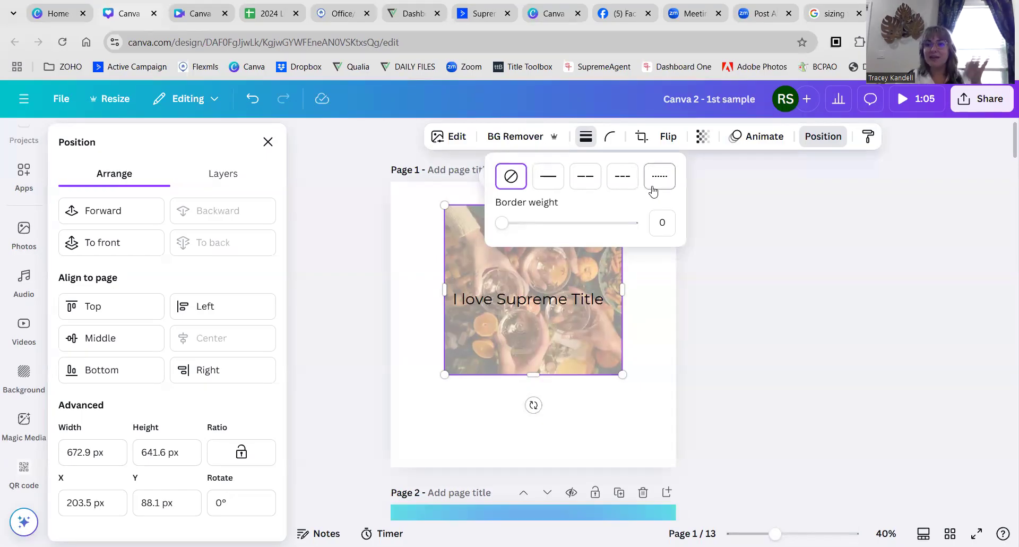
{"action": "left_click", "coordinate": [548, 177]}
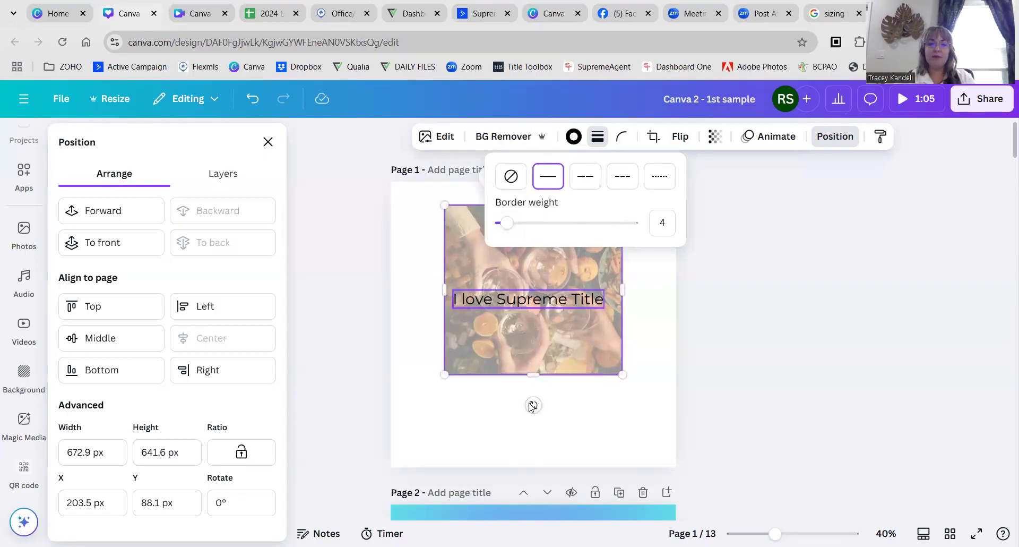
{"action": "left_click", "coordinate": [466, 433]}
{"action": "left_click", "coordinate": [514, 239]}
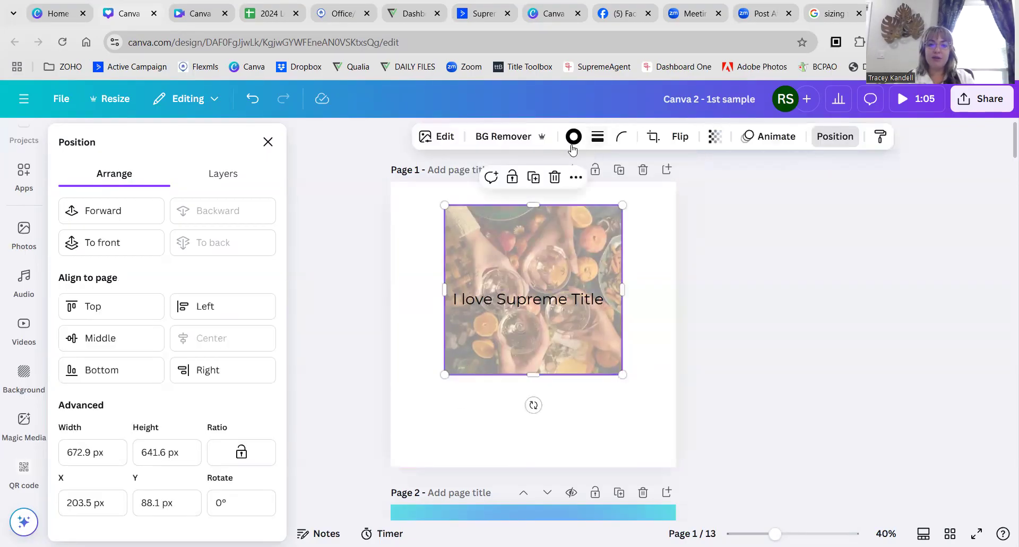
{"action": "left_click", "coordinate": [573, 137]}
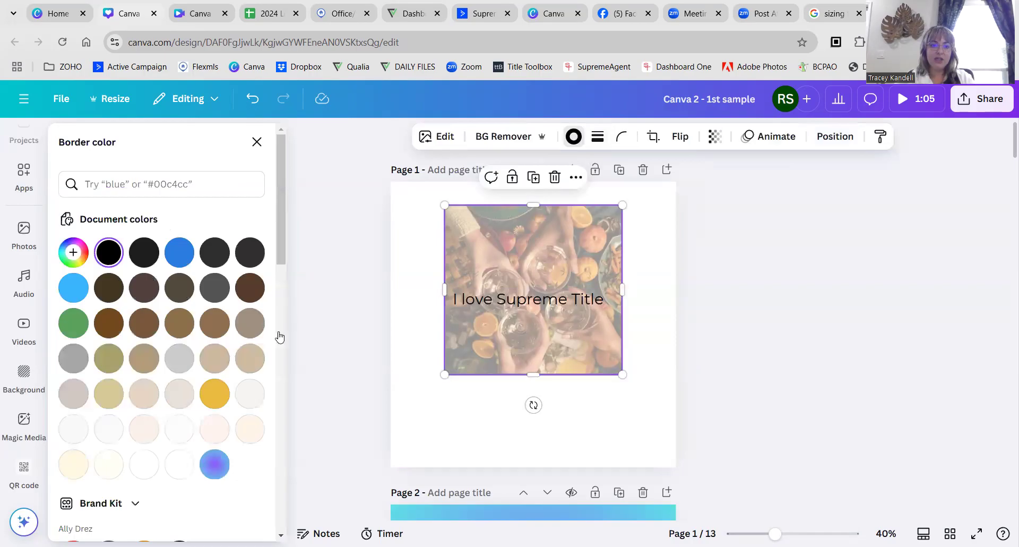
{"action": "left_click", "coordinate": [108, 252]}
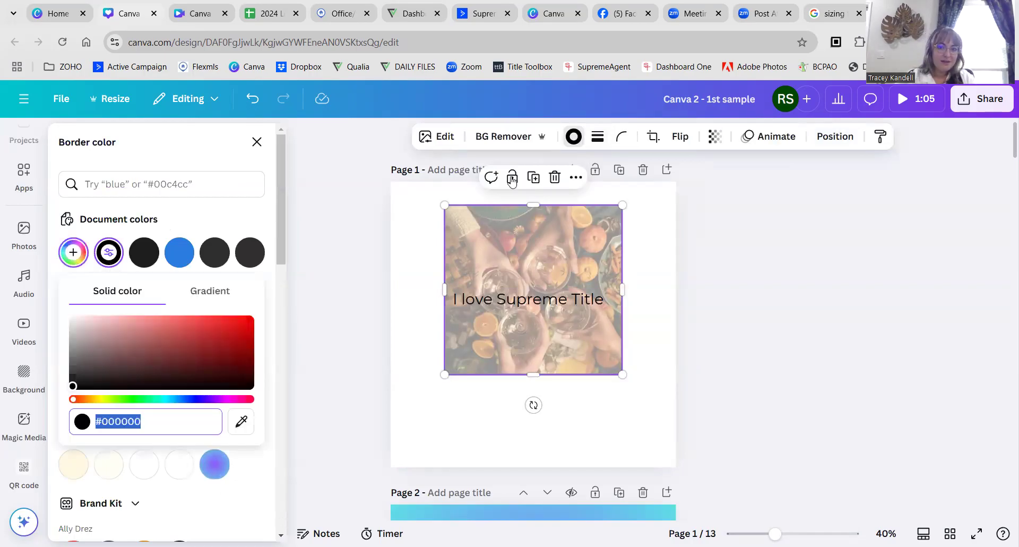
Set the photo's border weight to 11 and make the photo on page 1 fully opaque.
{"action": "left_click", "coordinate": [598, 137]}
{"action": "left_click_drag", "start_coordinate": [521, 223], "coordinate": [528, 223]}
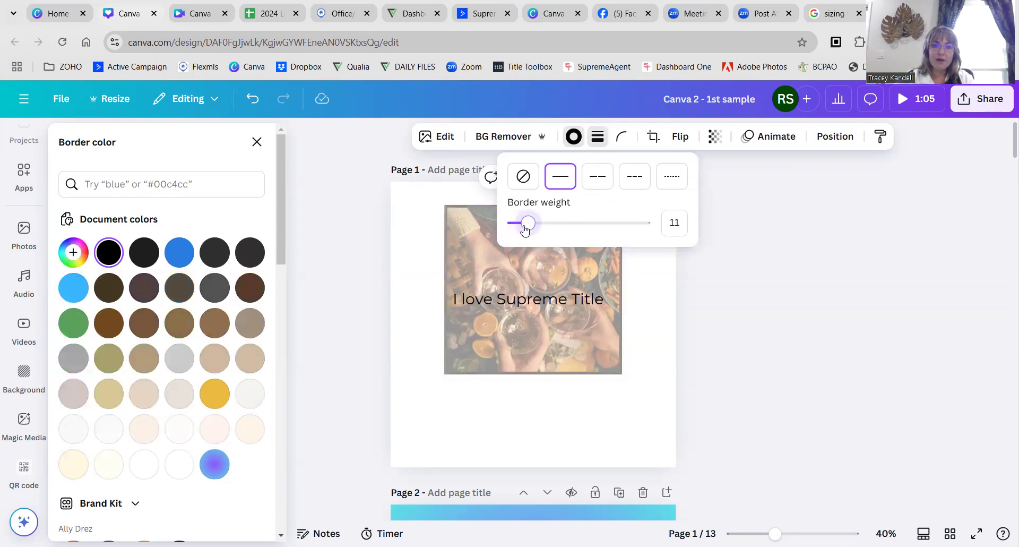
{"action": "left_click", "coordinate": [715, 136]}
{"action": "left_click_drag", "start_coordinate": [700, 199], "coordinate": [734, 206]}
{"action": "left_click", "coordinate": [653, 284]}
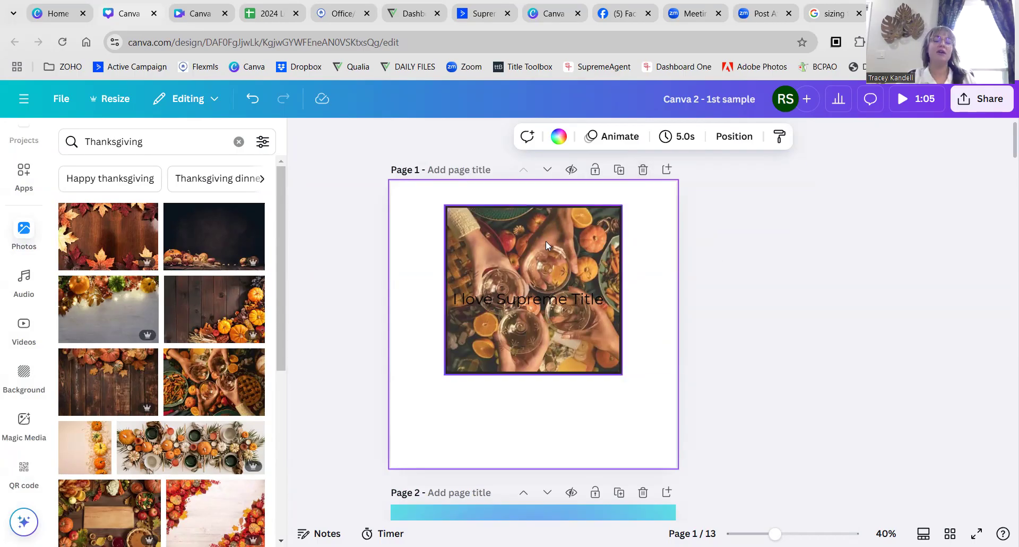
Move the bordered photo to the lower left of page 1 and shrink it slightly.
{"action": "left_click_drag", "start_coordinate": [492, 292], "coordinate": [456, 363]}
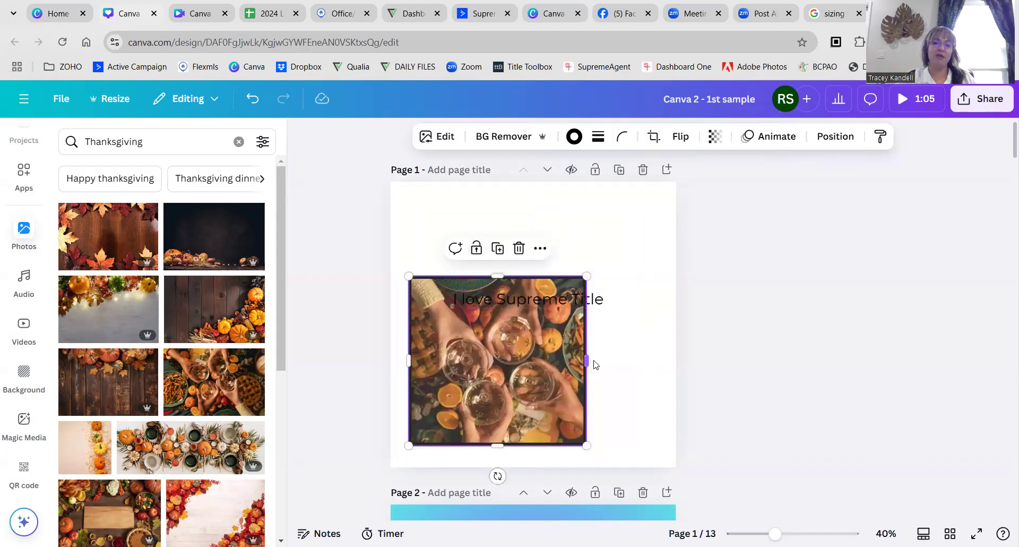
{"action": "left_click_drag", "start_coordinate": [586, 276], "coordinate": [572, 289]}
{"action": "left_click", "coordinate": [611, 370]}
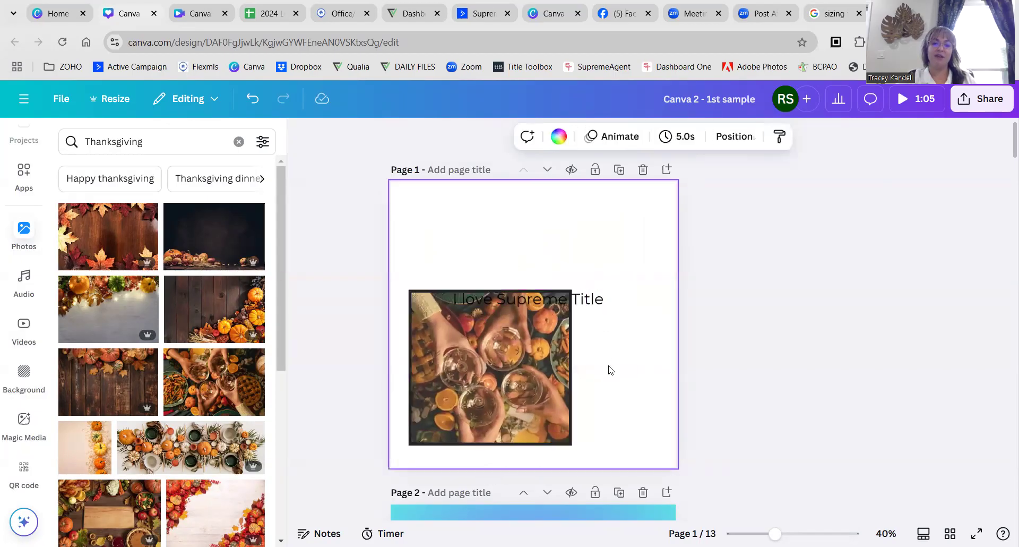
Delete the photo and the text line together from page 1 and clear the Thanksgiving photo search.
{"action": "left_click_drag", "start_coordinate": [545, 234], "coordinate": [524, 359]}
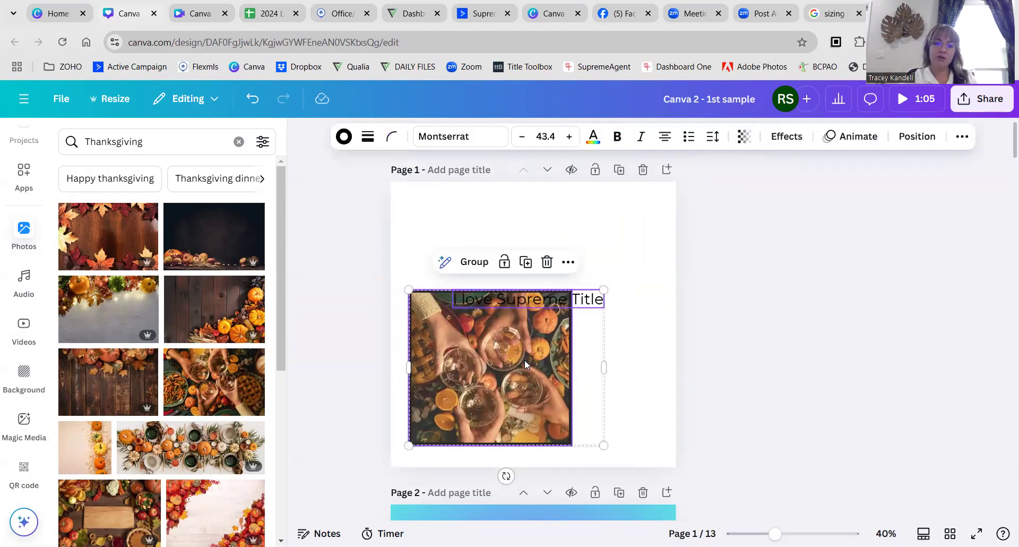
{"action": "key", "text": "Delete"}
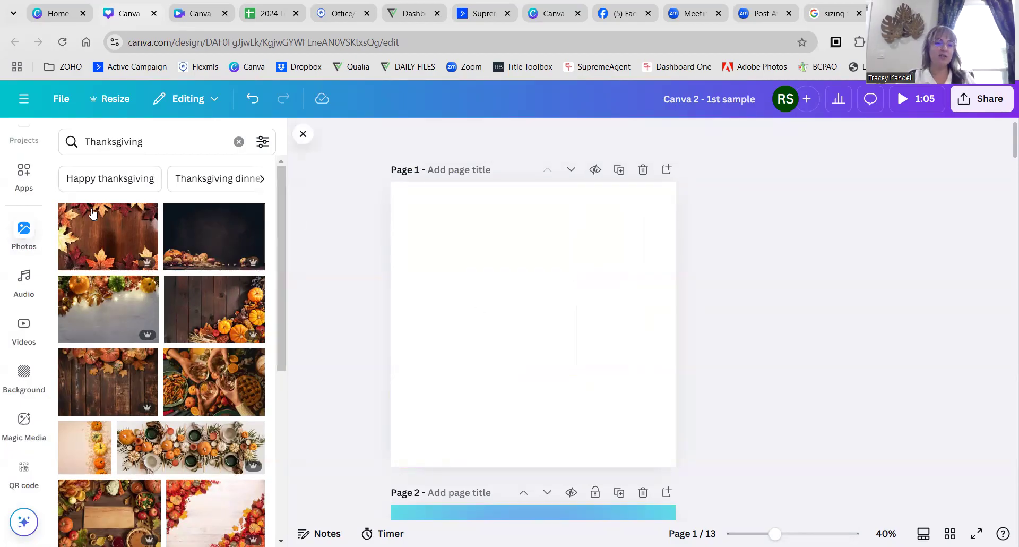
{"action": "left_click", "coordinate": [238, 142]}
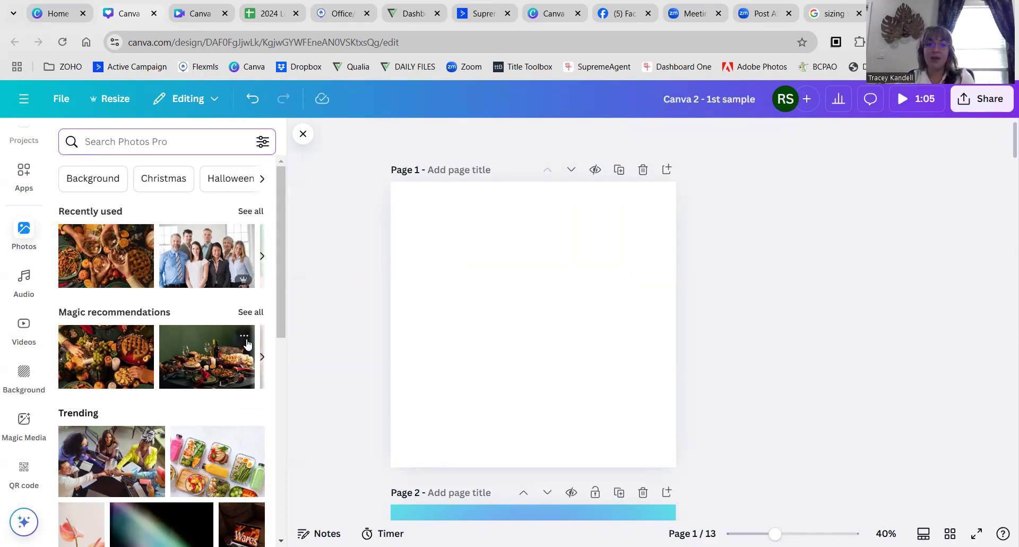
Look through the audio library's recently used sounds and its Popular music, Happy and Pop categories.
{"action": "left_click", "coordinate": [19, 286]}
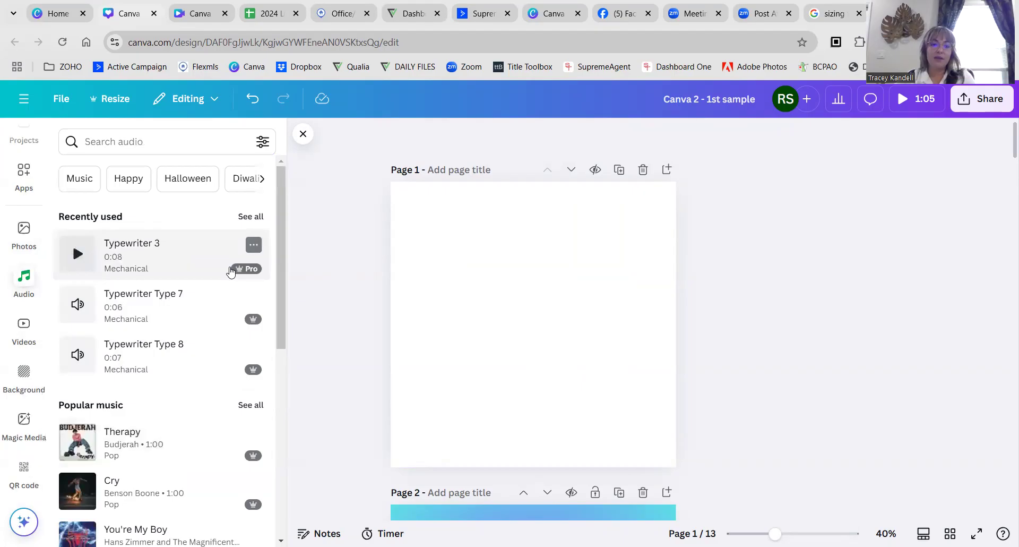
{"action": "left_click", "coordinate": [186, 140]}
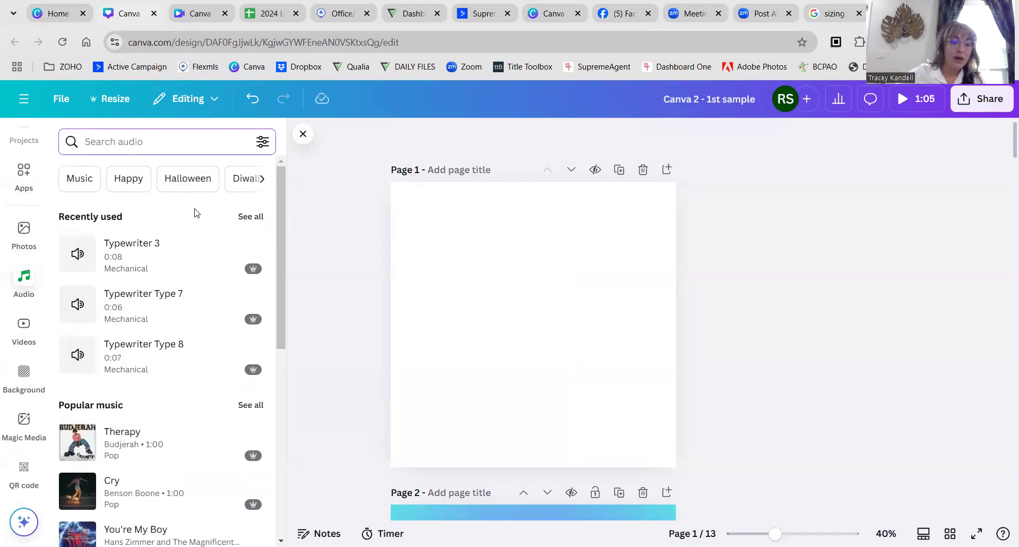
{"action": "scroll", "coordinate": [173, 410], "scroll_direction": "down", "scroll_amount": 2}
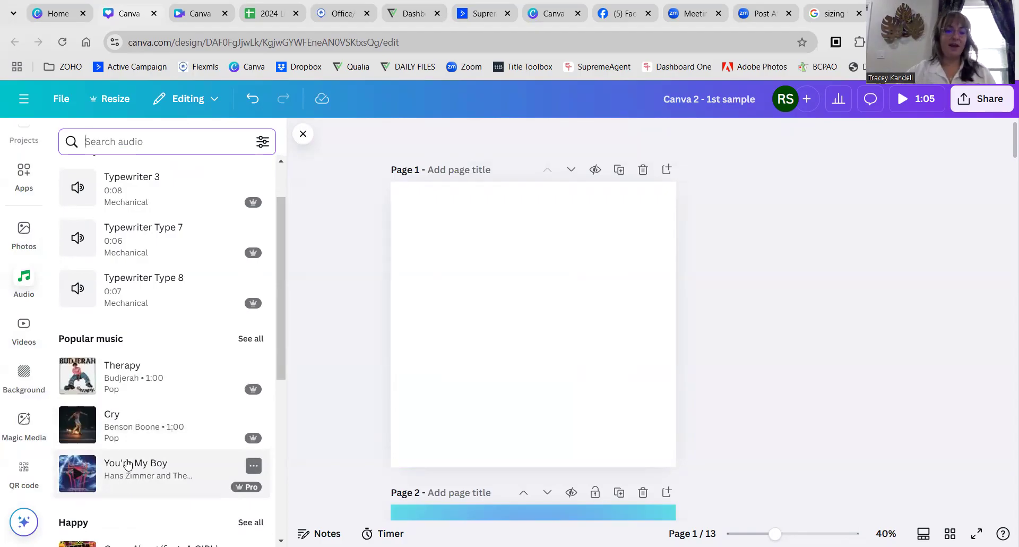
{"action": "scroll", "coordinate": [127, 462], "scroll_direction": "down", "scroll_amount": 3}
{"action": "scroll", "coordinate": [213, 390], "scroll_direction": "down", "scroll_amount": 2}
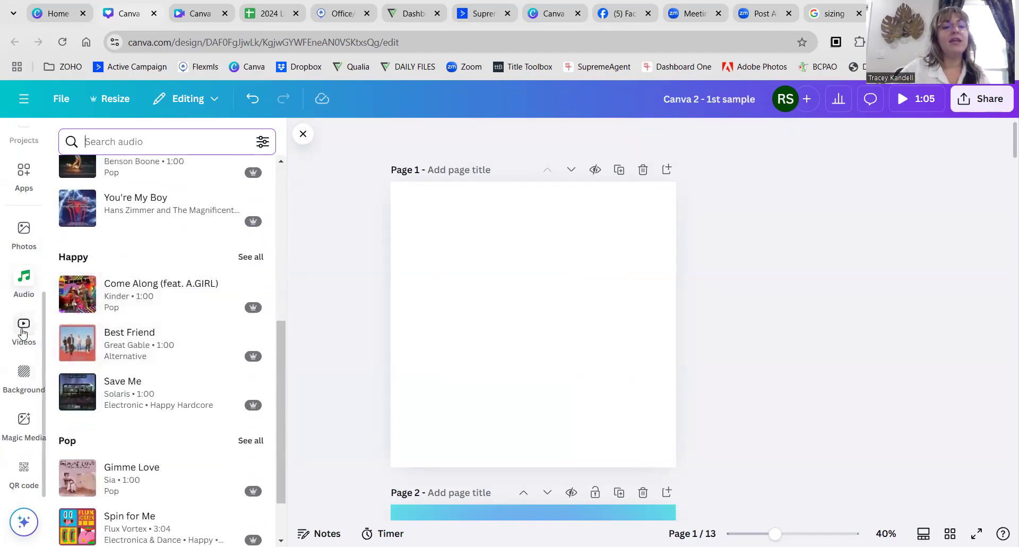
Add the recently used autumn leaves video to page 1 and trim it to 7.8 s.
{"action": "left_click", "coordinate": [23, 331]}
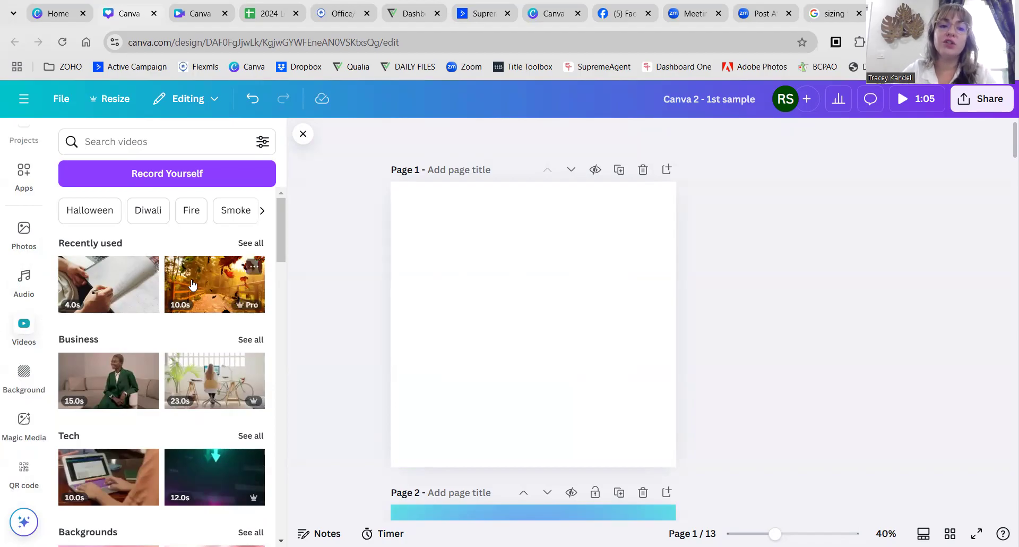
{"action": "left_click", "coordinate": [209, 289]}
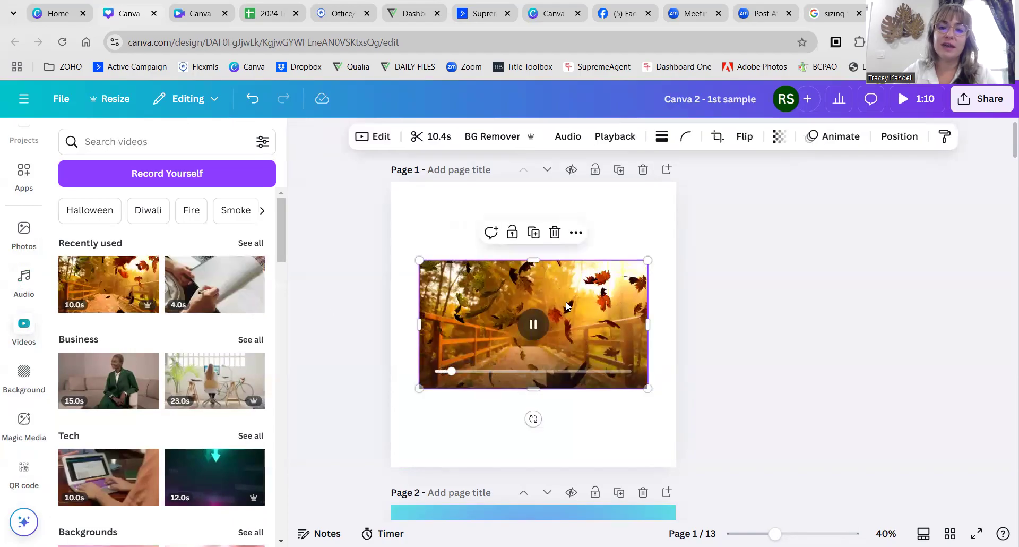
{"action": "left_click", "coordinate": [431, 137]}
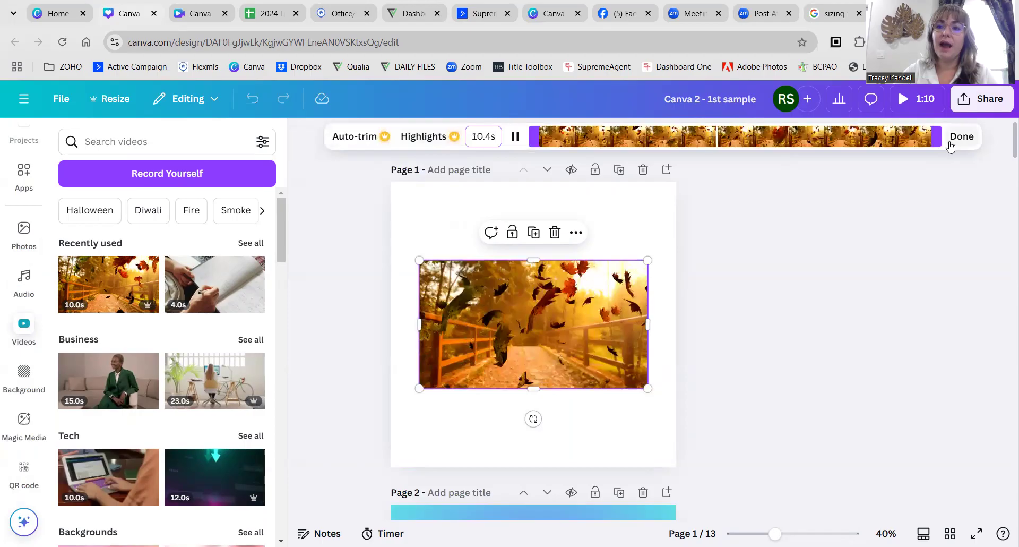
{"action": "left_click_drag", "start_coordinate": [937, 139], "coordinate": [858, 148]}
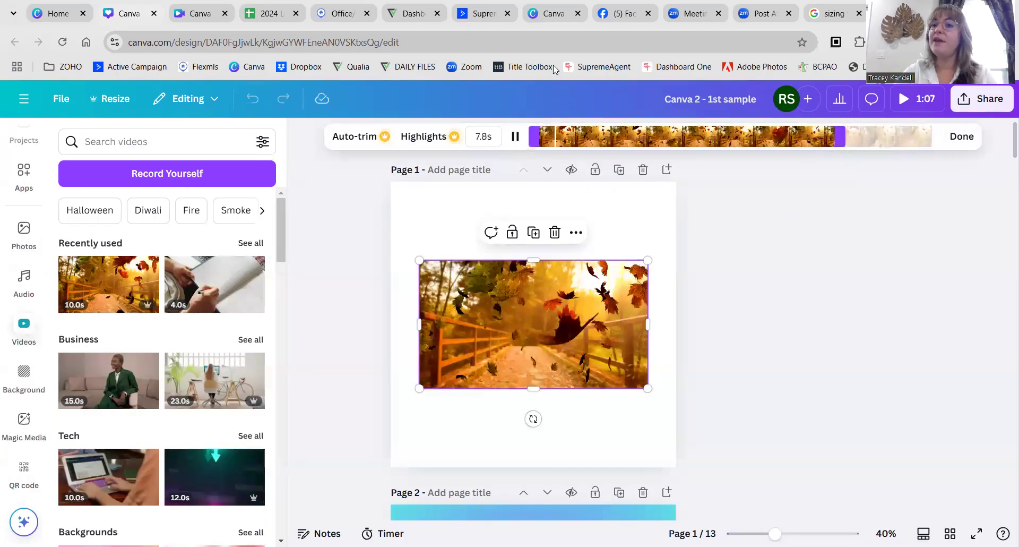
{"action": "left_click", "coordinate": [965, 139]}
Delete the autumn leaves video from page 1.
{"action": "left_click", "coordinate": [643, 230]}
{"action": "left_click", "coordinate": [581, 286]}
{"action": "key", "text": "Delete"}
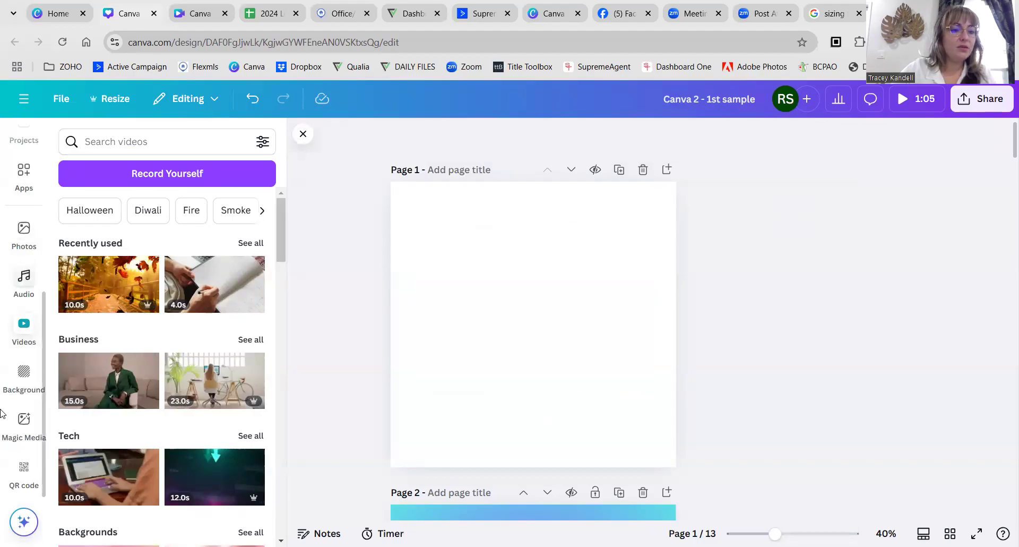
Look through the background library and its full Gradients collection, and clear the Gradients filter.
{"action": "left_click", "coordinate": [24, 372]}
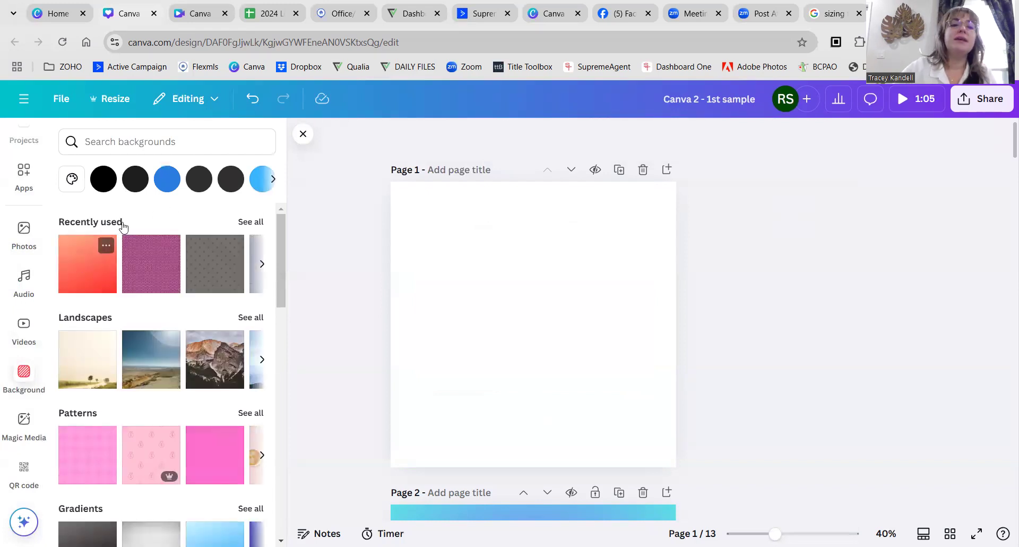
{"action": "scroll", "coordinate": [104, 361], "scroll_direction": "down", "scroll_amount": 3}
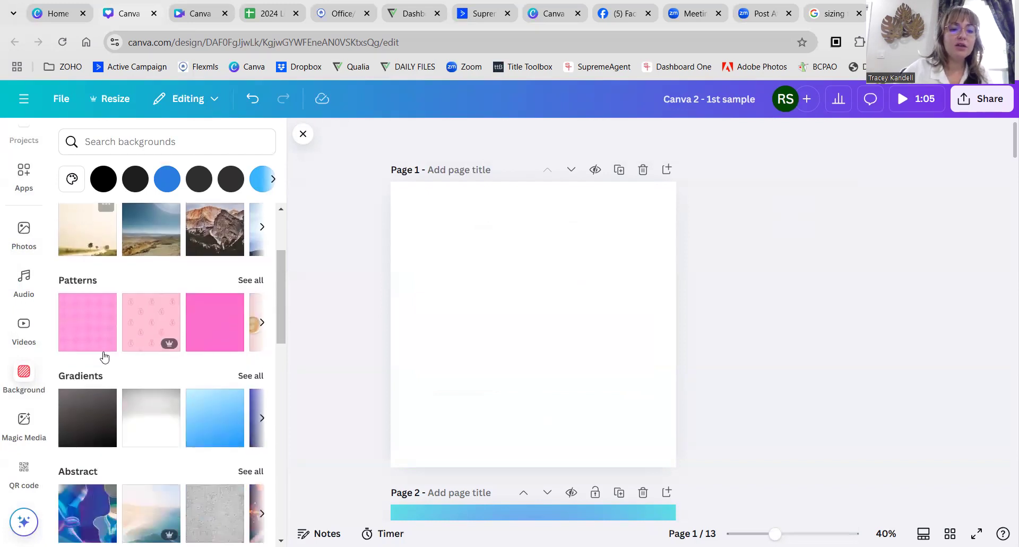
{"action": "left_click", "coordinate": [251, 376]}
{"action": "scroll", "coordinate": [206, 301], "scroll_direction": "down", "scroll_amount": 2}
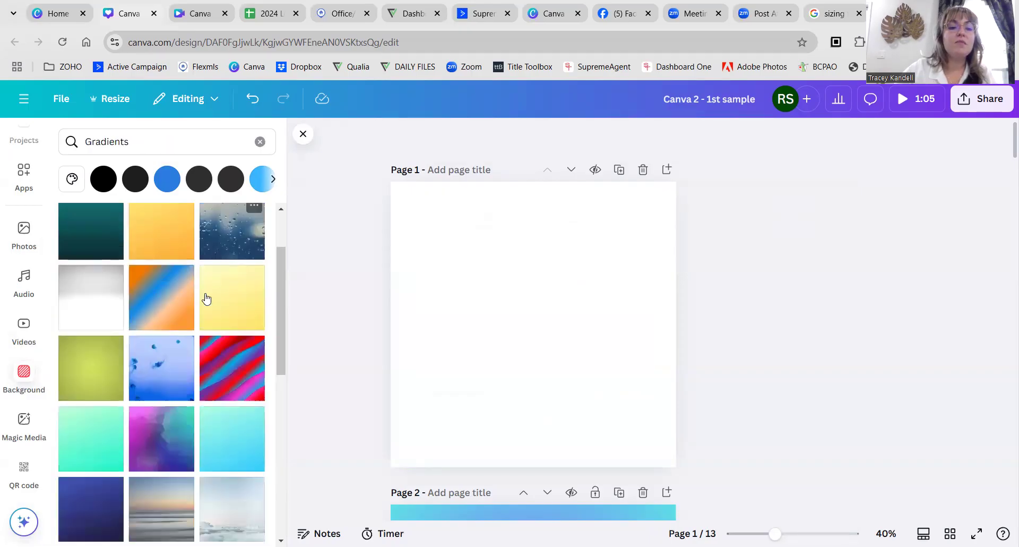
{"action": "scroll", "coordinate": [205, 295], "scroll_direction": "up", "scroll_amount": 2}
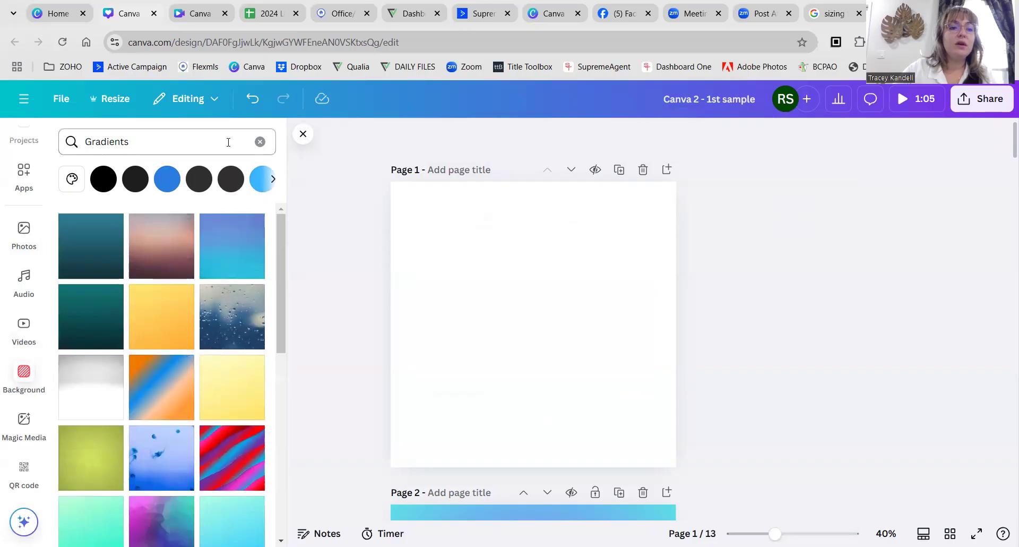
{"action": "left_click", "coordinate": [260, 142]}
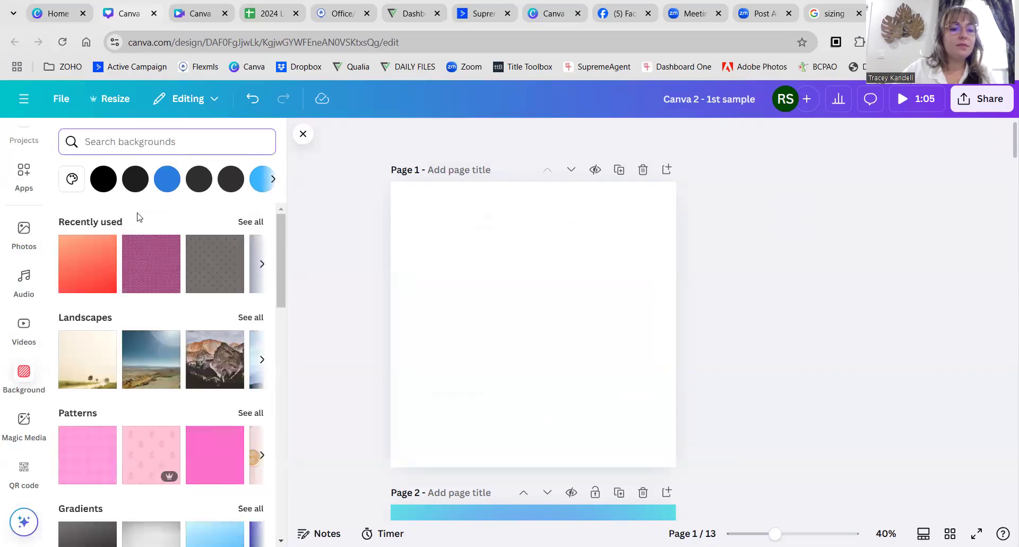
Search the background library for "thanksgiving background" and shorten the search to "thanksgiving".
{"action": "scroll", "coordinate": [170, 326], "scroll_direction": "down", "scroll_amount": 4}
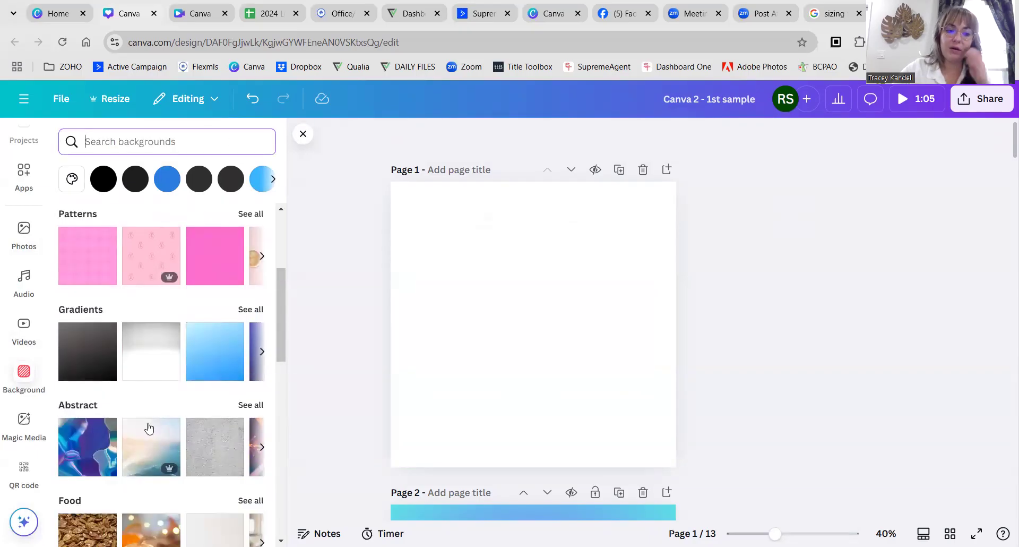
{"action": "scroll", "coordinate": [148, 423], "scroll_direction": "down", "scroll_amount": 4}
{"action": "scroll", "coordinate": [150, 419], "scroll_direction": "up", "scroll_amount": 5}
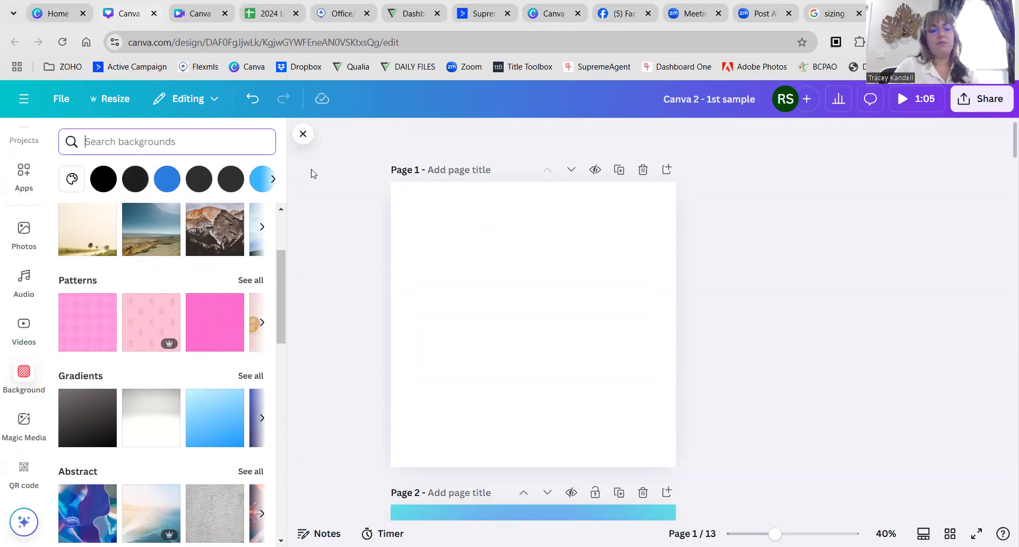
{"action": "type", "text": "thanksgivin"}
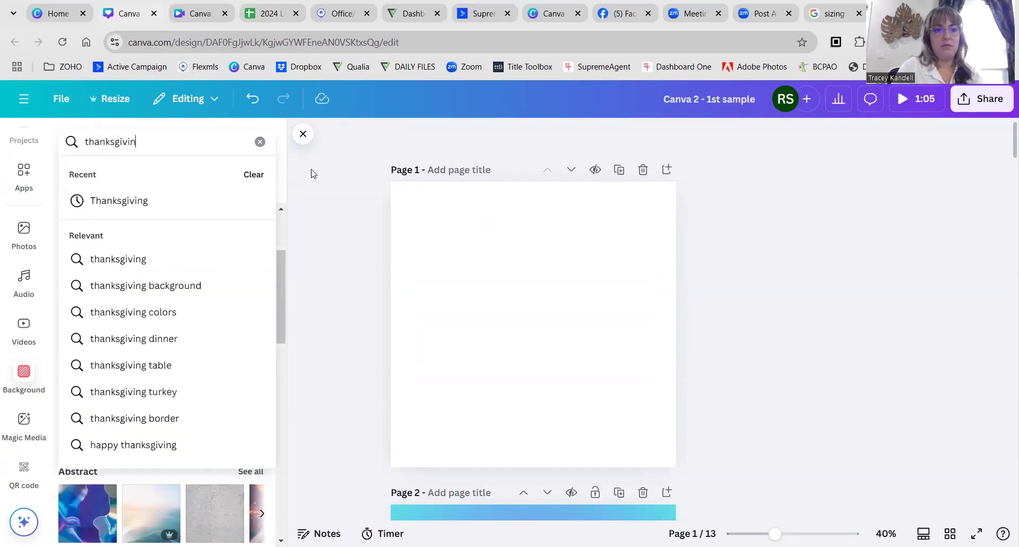
{"action": "left_click", "coordinate": [170, 285]}
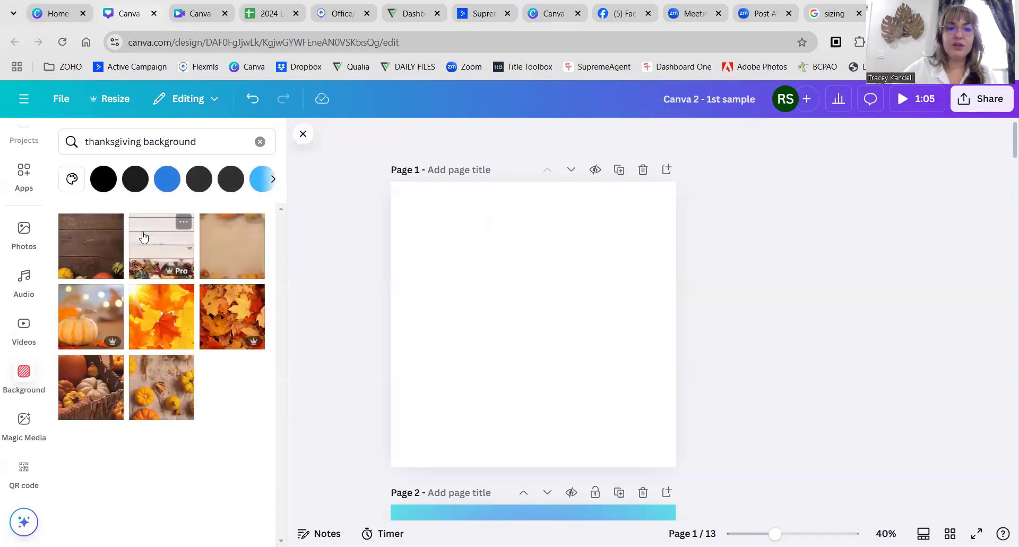
{"action": "double_click", "coordinate": [201, 147]}
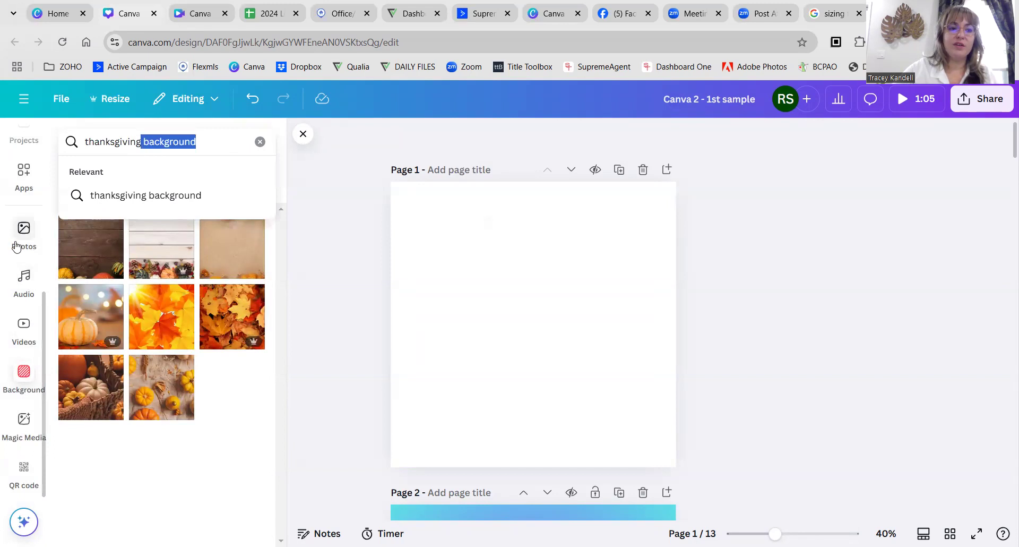
{"action": "key", "text": "BackSpace"}
{"action": "key", "text": "Return"}
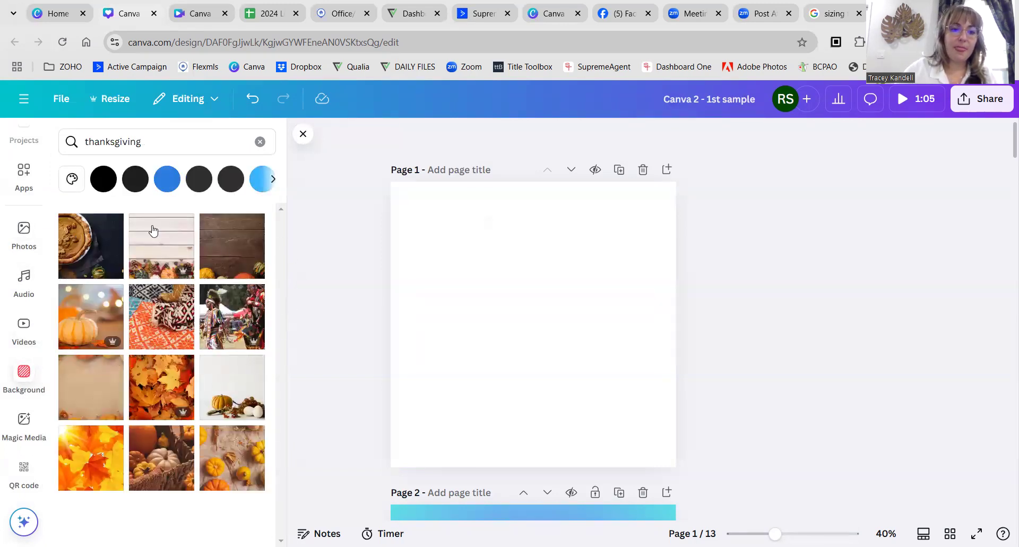
Generate Magic Media images from the description "luxury home on the river" with no style applied.
{"action": "left_click", "coordinate": [24, 419]}
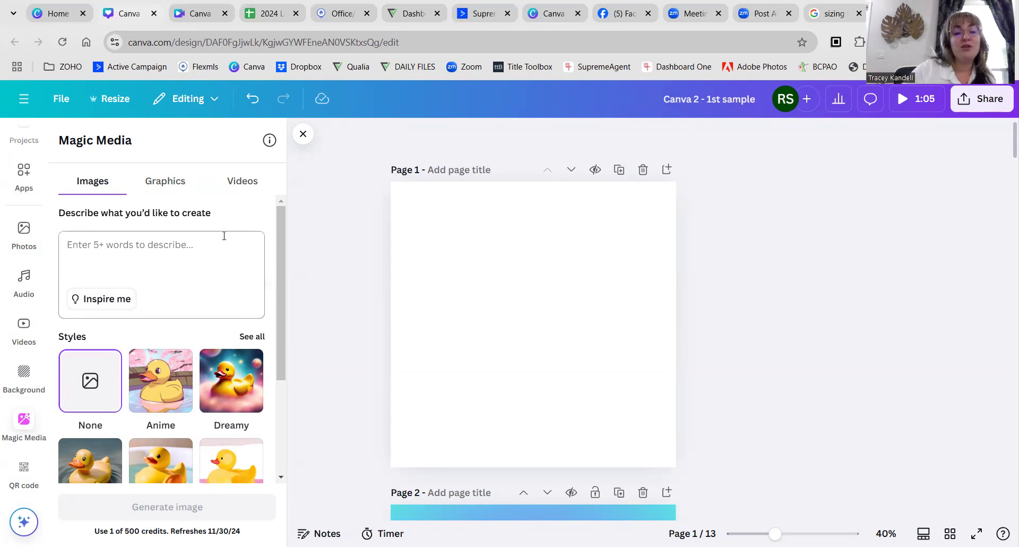
{"action": "left_click", "coordinate": [86, 240]}
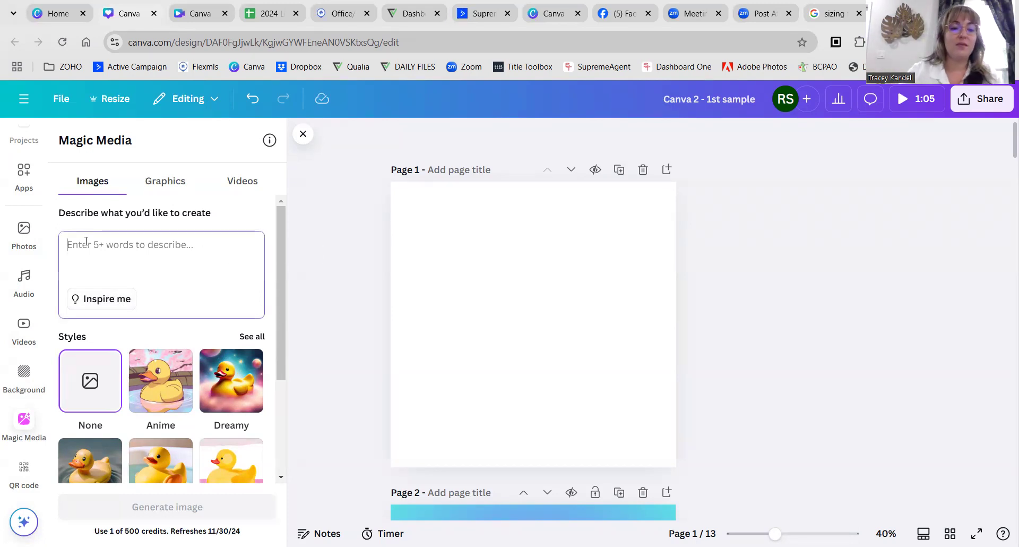
{"action": "type", "text": "la"}
{"action": "type", "text": "uxury home"}
{"action": "type", "text": " on the rive"}
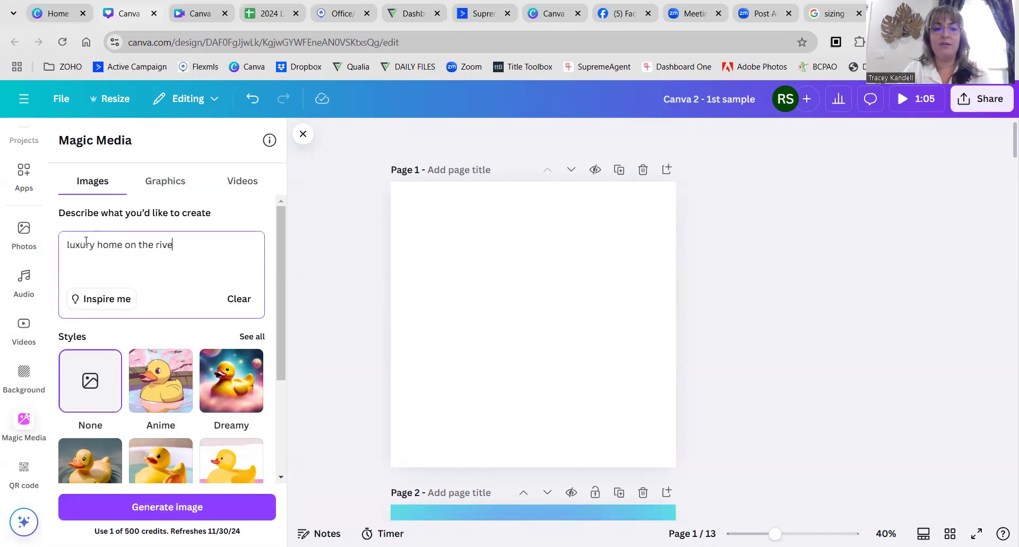
{"action": "type", "text": "r"}
{"action": "key", "text": "Return"}
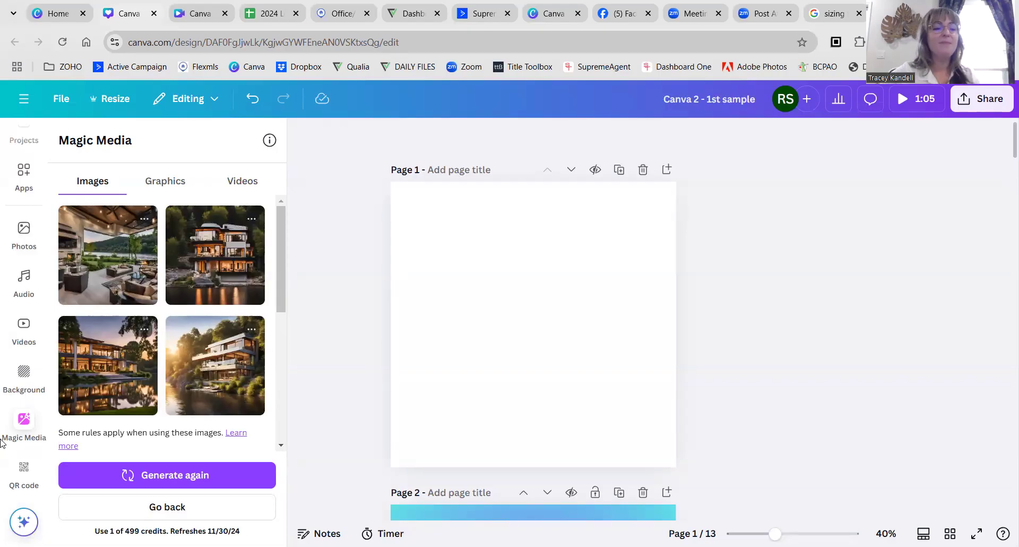
View the QR code generator's options and close the side panel.
{"action": "left_click", "coordinate": [23, 471]}
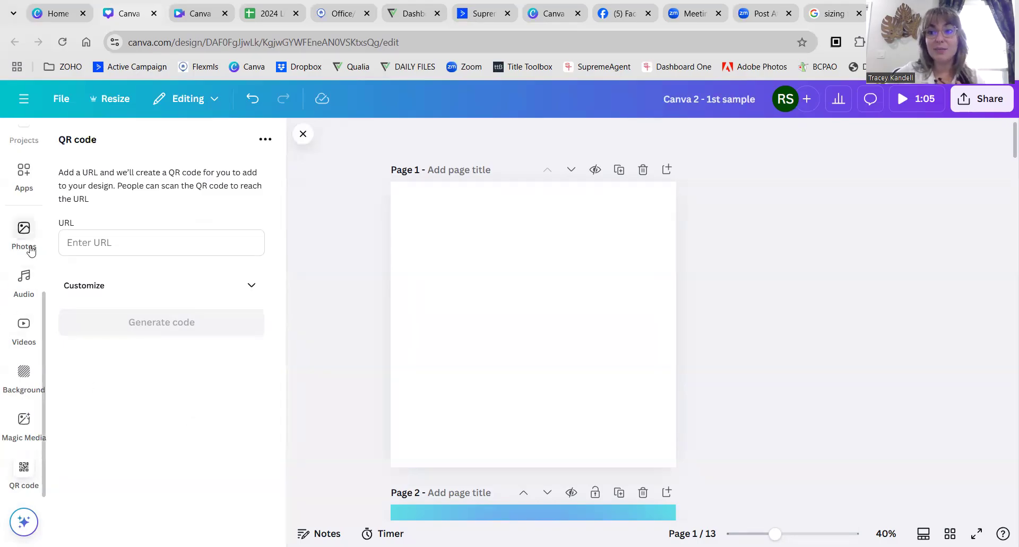
{"action": "scroll", "coordinate": [31, 250], "scroll_direction": "up", "scroll_amount": 3}
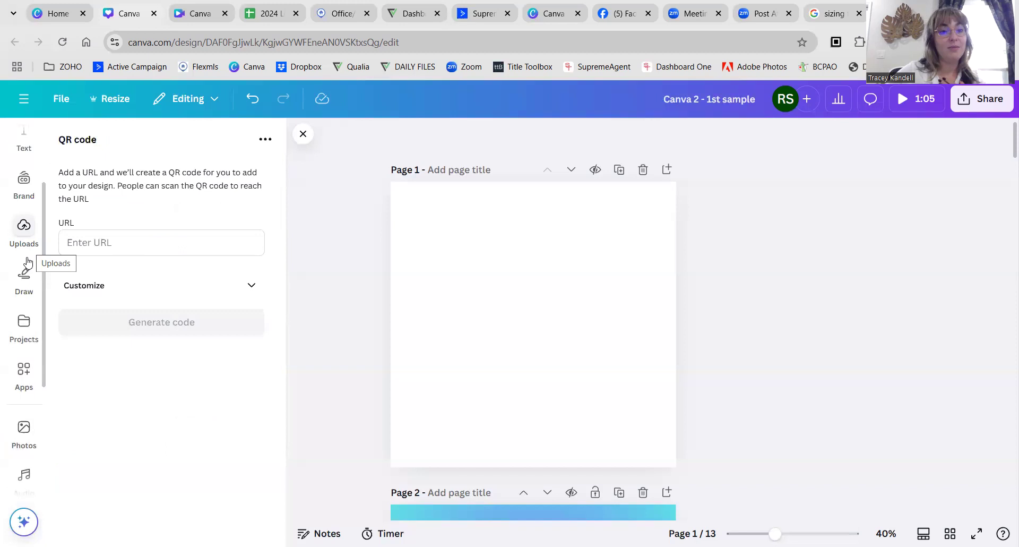
{"action": "scroll", "coordinate": [23, 290], "scroll_direction": "up", "scroll_amount": 2}
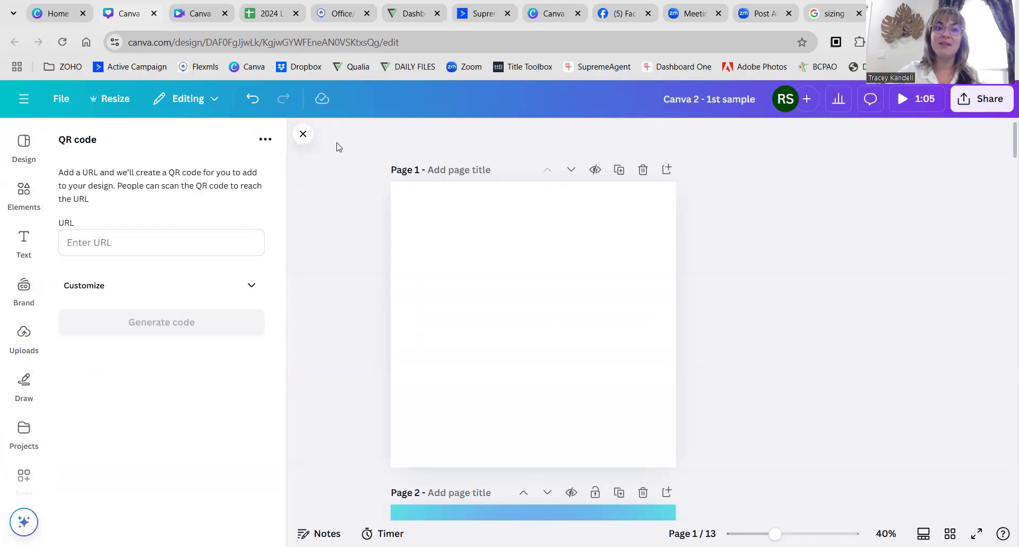
{"action": "left_click", "coordinate": [302, 134]}
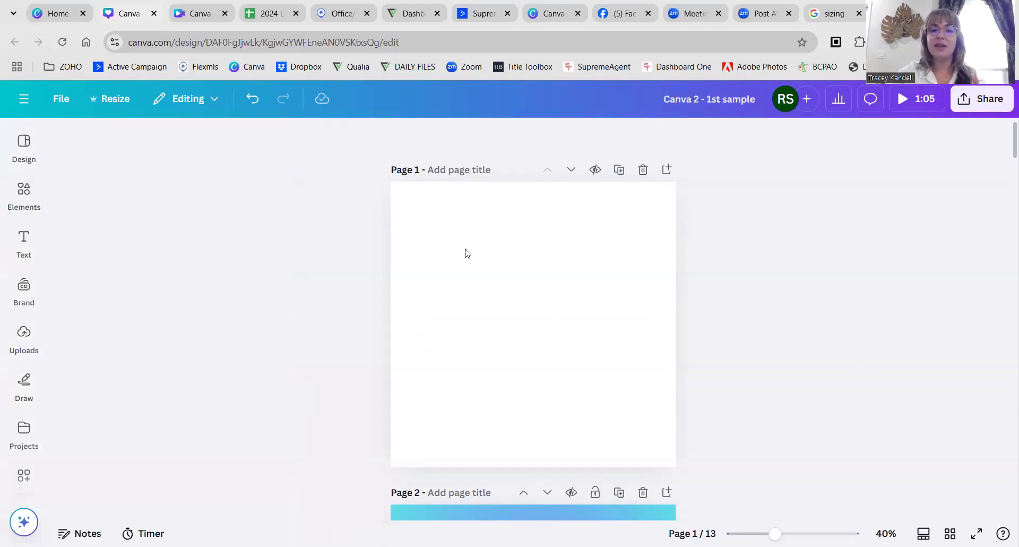
Move the semi-transparent grey overlay on page 3 off the holiday lights photo and back over it.
{"action": "scroll", "coordinate": [742, 233], "scroll_direction": "down", "scroll_amount": 8}
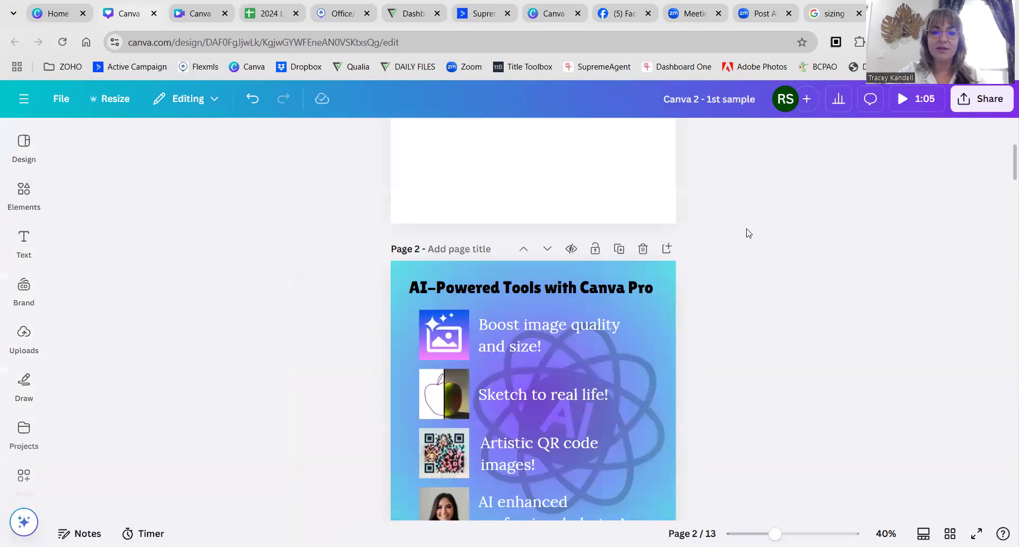
{"action": "scroll", "coordinate": [791, 374], "scroll_direction": "down", "scroll_amount": 4}
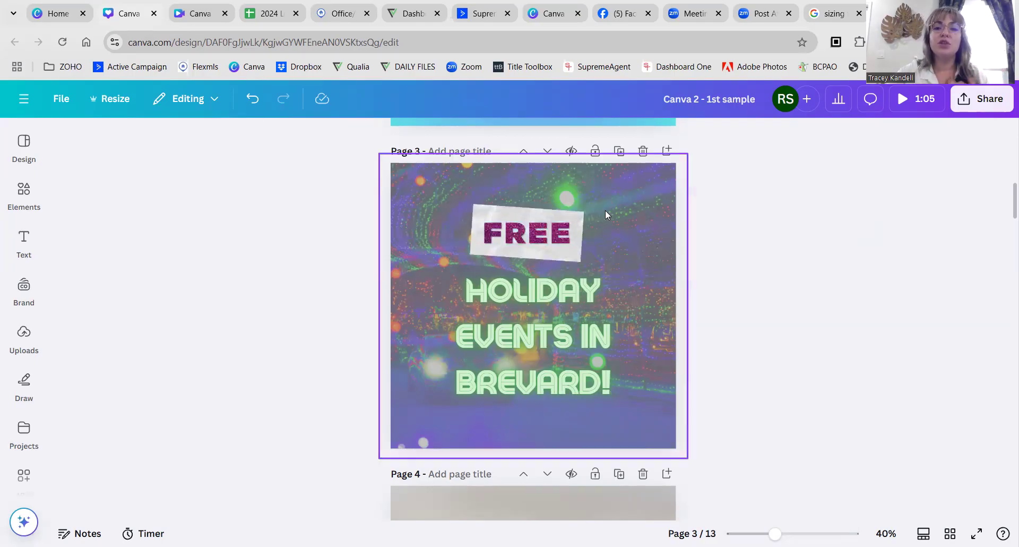
{"action": "left_click", "coordinate": [646, 225]}
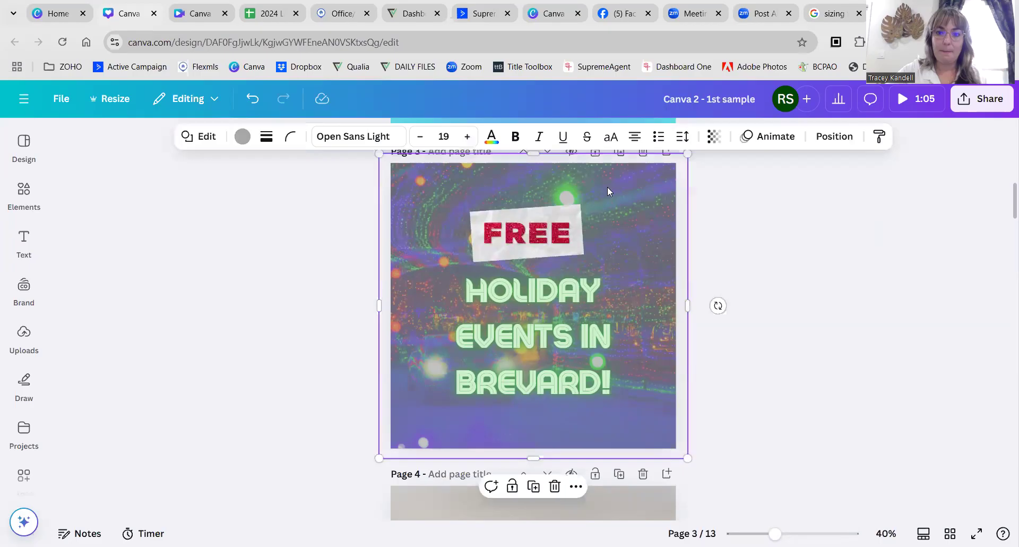
{"action": "left_click_drag", "start_coordinate": [601, 212], "coordinate": [430, 233]}
{"action": "left_click", "coordinate": [638, 209]}
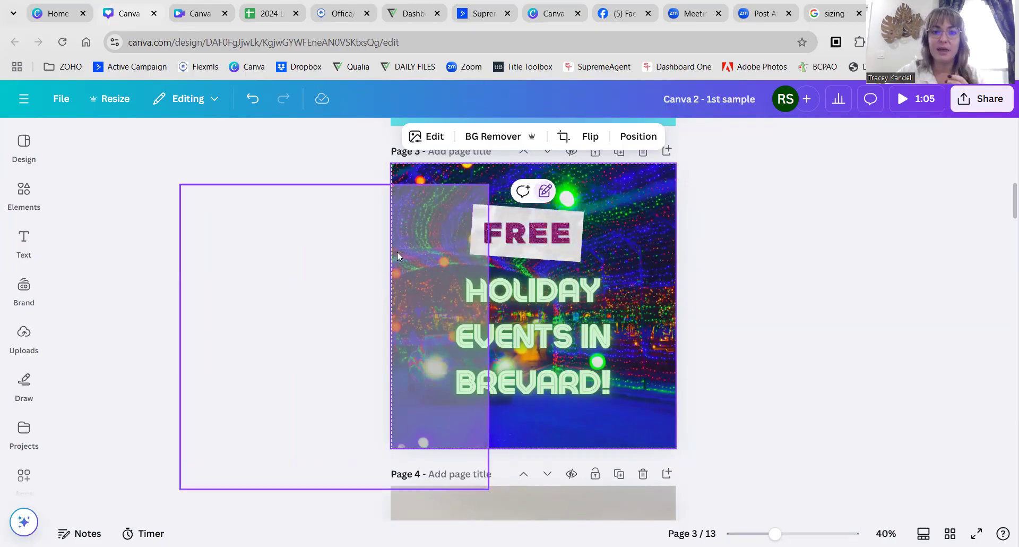
{"action": "left_click", "coordinate": [412, 250]}
{"action": "left_click_drag", "start_coordinate": [412, 250], "coordinate": [610, 211]}
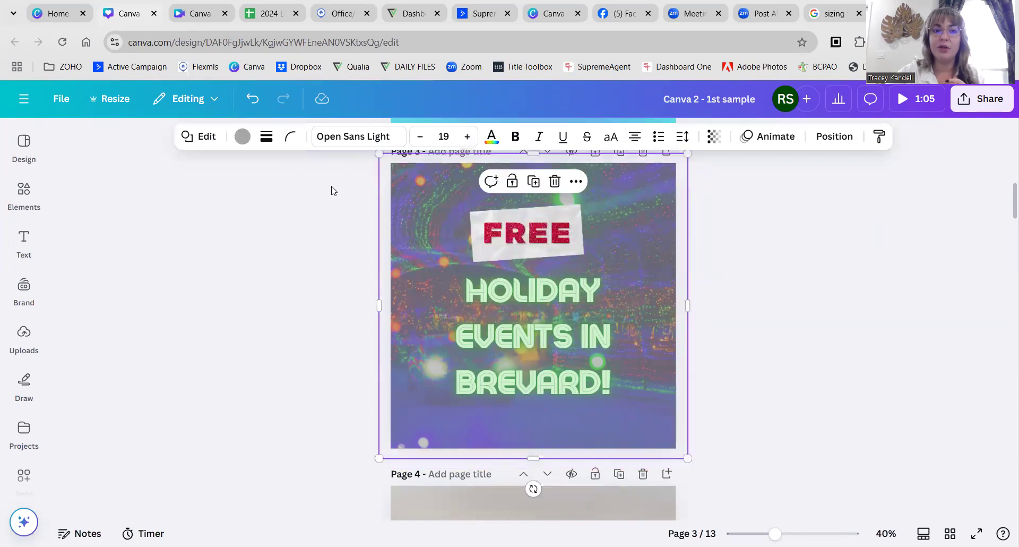
Try blue #2a7de1 and yellow as the colour of page 3's overlay and set its transparency to about 51.
{"action": "left_click", "coordinate": [245, 141]}
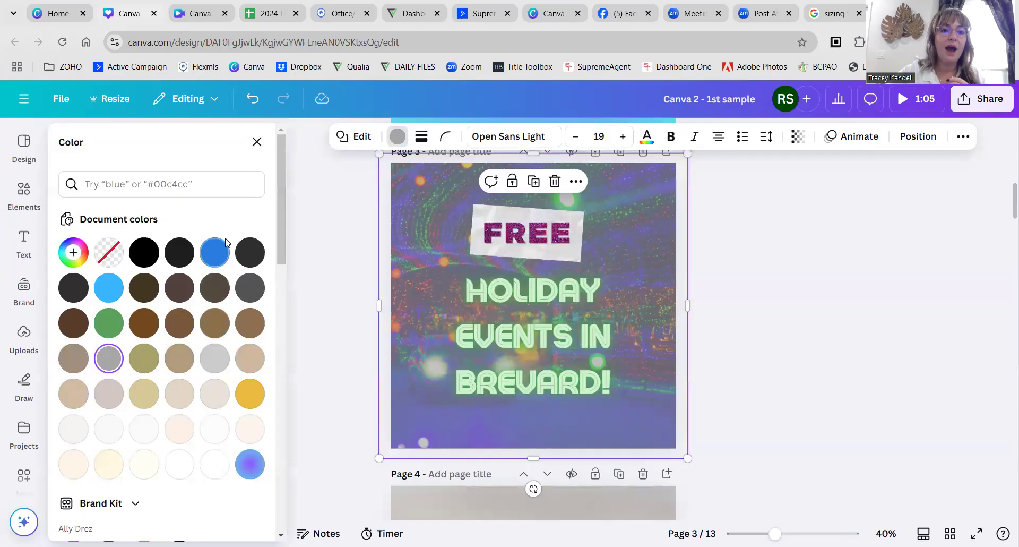
{"action": "left_click", "coordinate": [215, 253]}
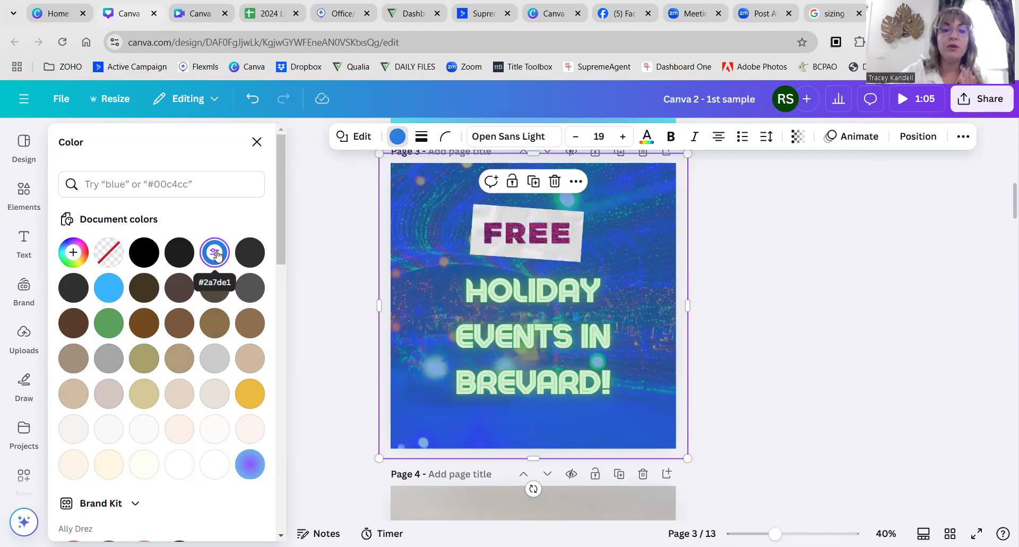
{"action": "left_click", "coordinate": [245, 395]}
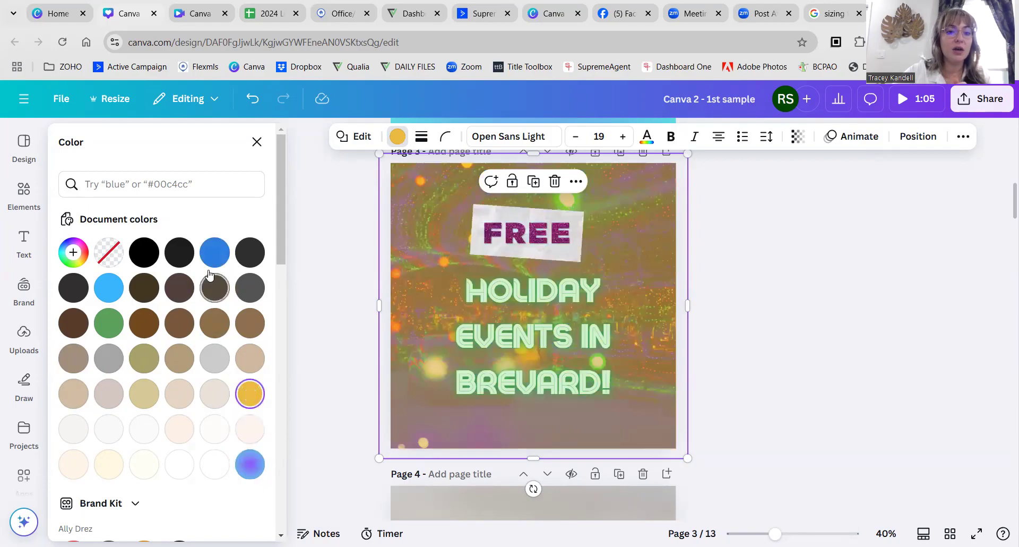
{"action": "left_click", "coordinate": [798, 137]}
{"action": "mouse_move", "coordinate": [790, 202]}
{"action": "left_mouse_down"}
{"action": "mouse_move", "coordinate": [758, 198]}
{"action": "mouse_move", "coordinate": [778, 203]}
{"action": "left_mouse_up"}
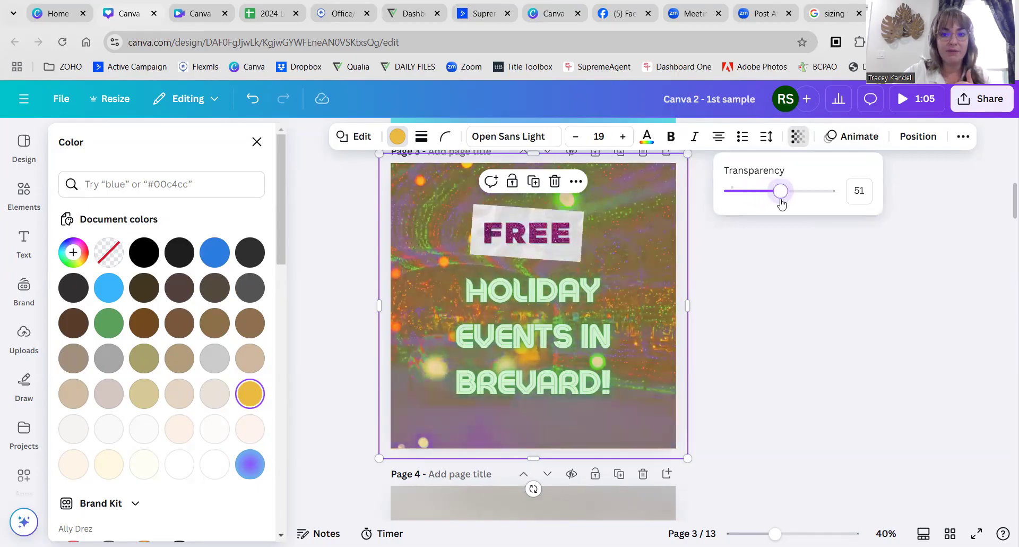
{"action": "left_click", "coordinate": [710, 258]}
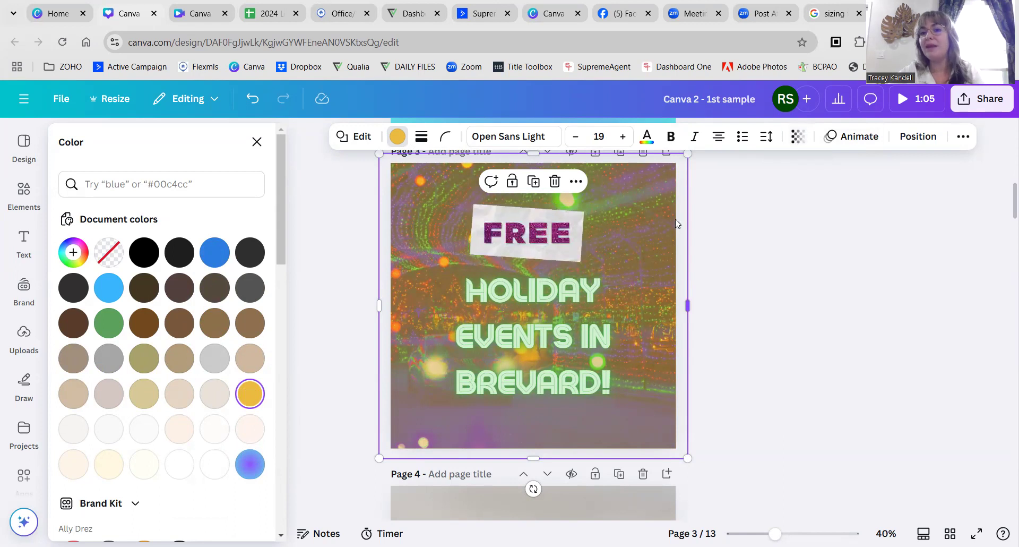
Delete the overlay from page 3 and change the background photo's position-only lock to a full lock.
{"action": "left_click_drag", "start_coordinate": [645, 227], "coordinate": [648, 247]}
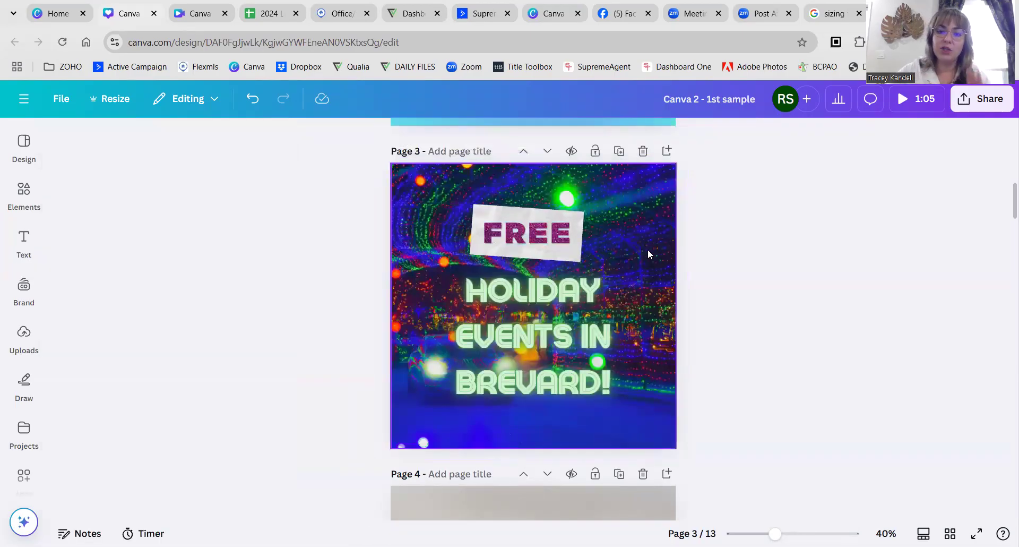
{"action": "left_click", "coordinate": [648, 249]}
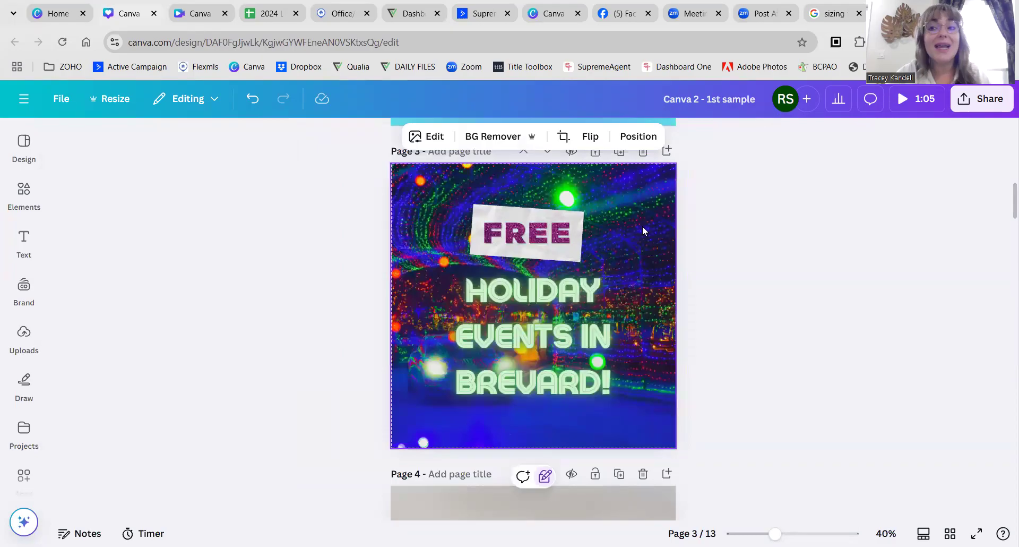
{"action": "left_click", "coordinate": [546, 478]}
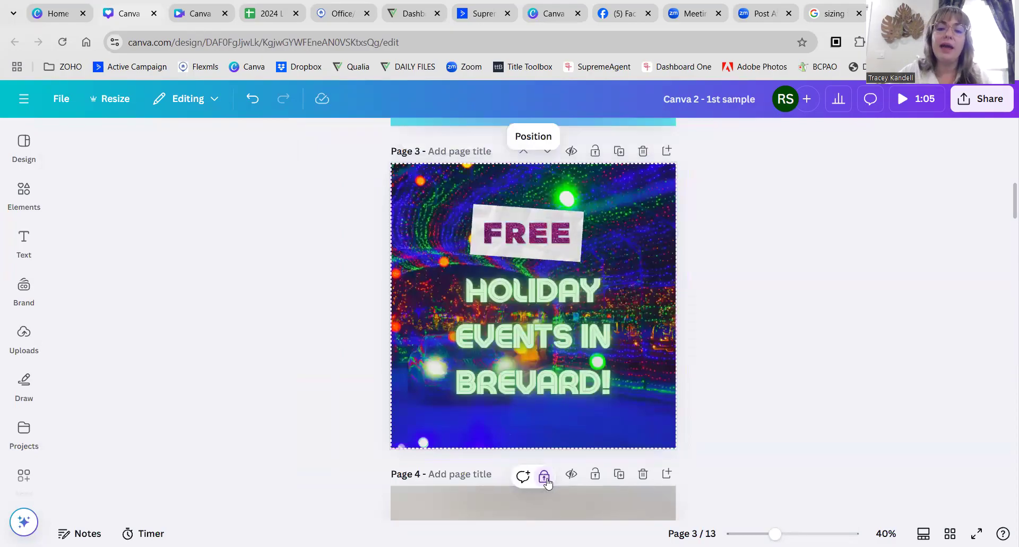
{"action": "left_click", "coordinate": [741, 405]}
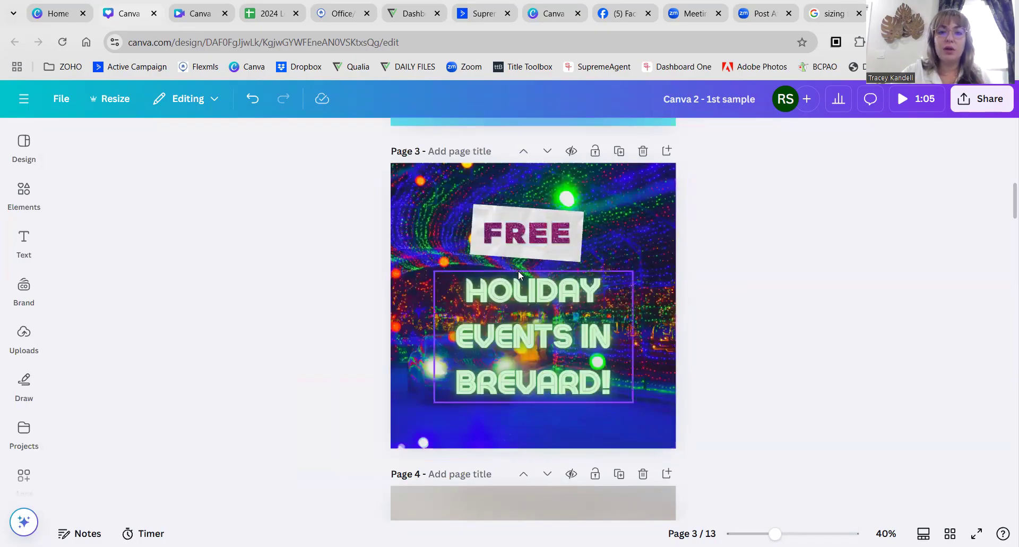
Unlock the holiday lights background photo on page 3 and apply the full Lock option to it again.
{"action": "mouse_move", "coordinate": [442, 223]}
{"action": "left_mouse_down"}
{"action": "mouse_move", "coordinate": [511, 279]}
{"action": "mouse_move", "coordinate": [488, 272]}
{"action": "mouse_move", "coordinate": [470, 228]}
{"action": "mouse_move", "coordinate": [447, 220]}
{"action": "left_mouse_up"}
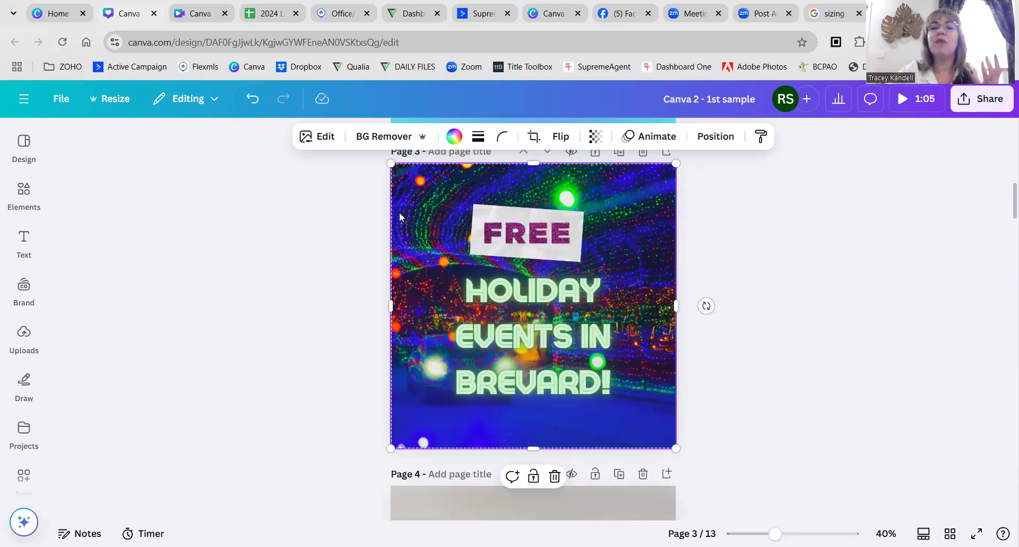
{"action": "right_click", "coordinate": [433, 216]}
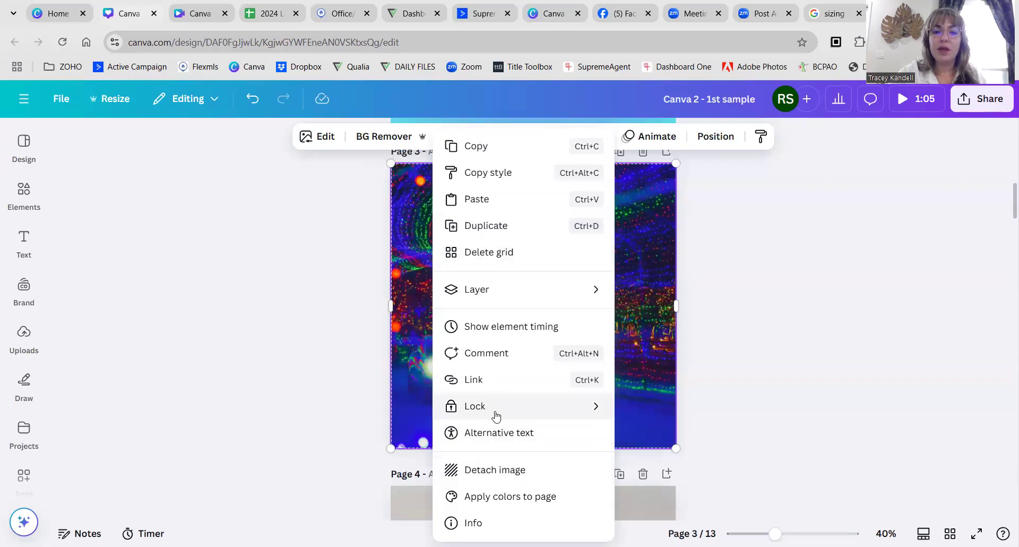
{"action": "mouse_move", "coordinate": [535, 413]}
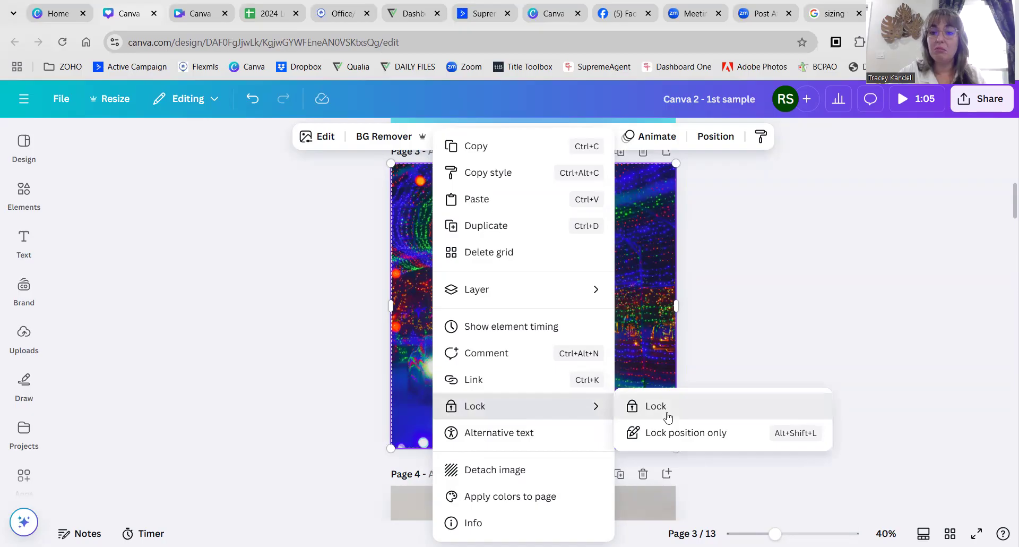
{"action": "left_click", "coordinate": [656, 406]}
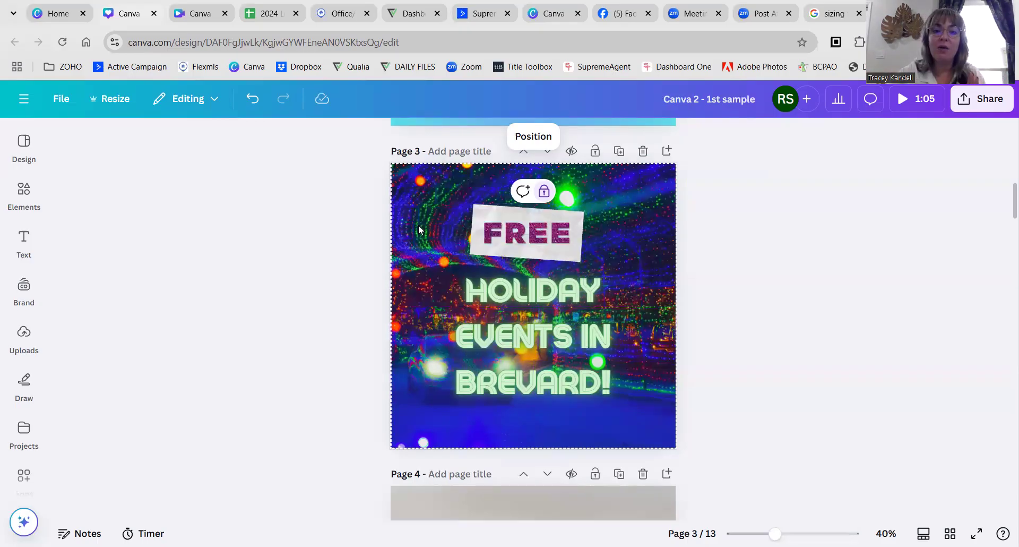
Nudge the FREE label and the holiday events headline slightly down together and group them.
{"action": "left_click", "coordinate": [541, 363]}
{"action": "left_click_drag", "start_coordinate": [541, 363], "coordinate": [532, 334]}
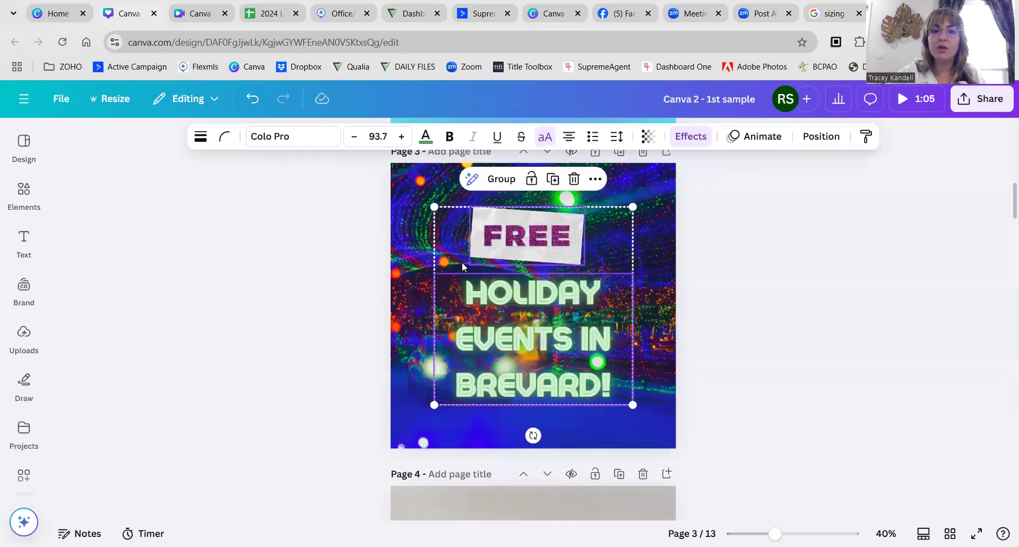
{"action": "left_click", "coordinate": [416, 196]}
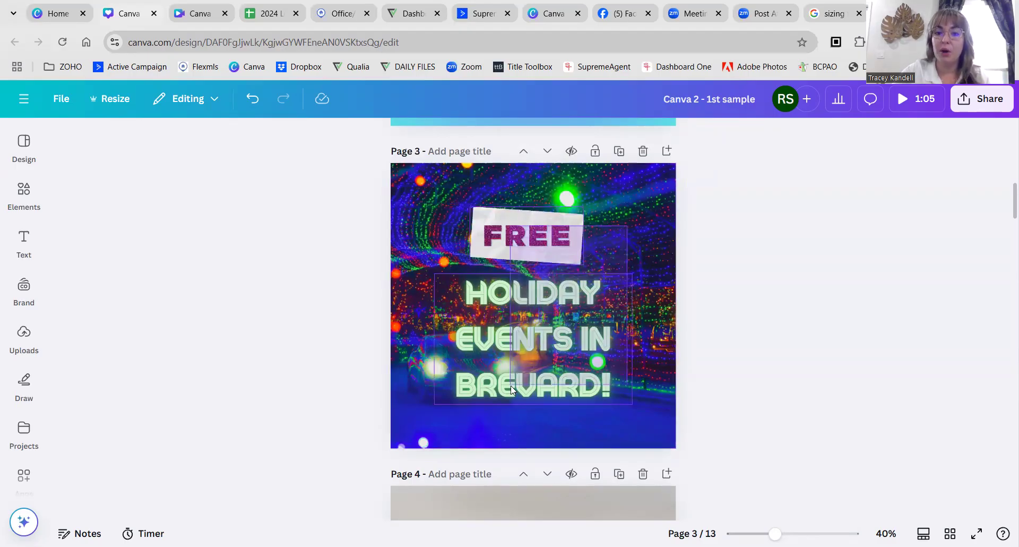
{"action": "key", "text": "ctrl+a"}
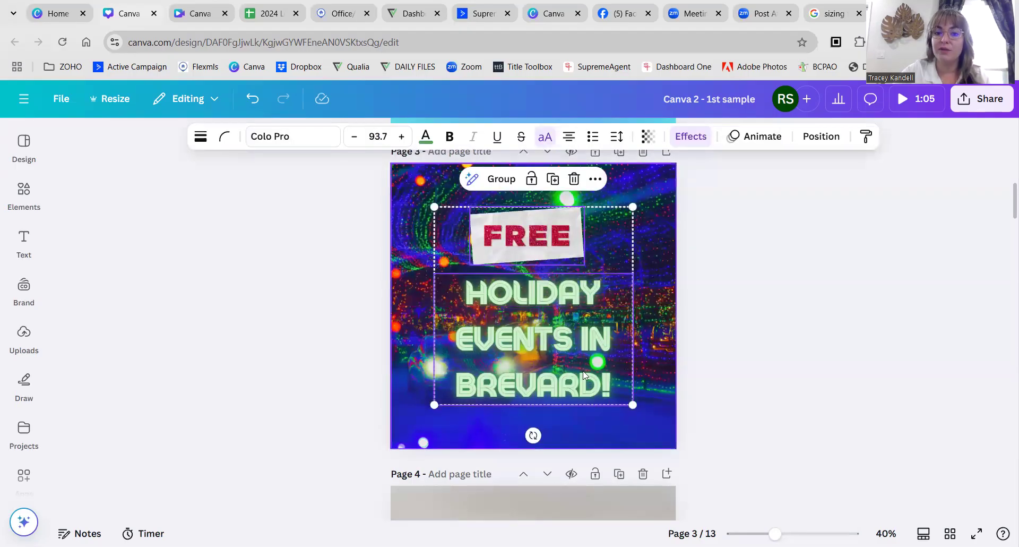
{"action": "left_click", "coordinate": [492, 181]}
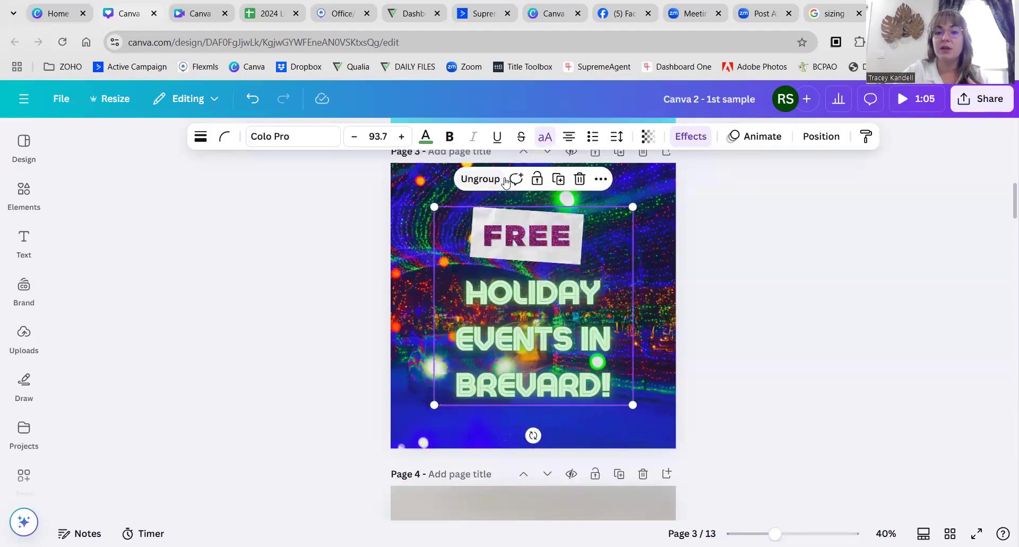
{"action": "left_click", "coordinate": [845, 348]}
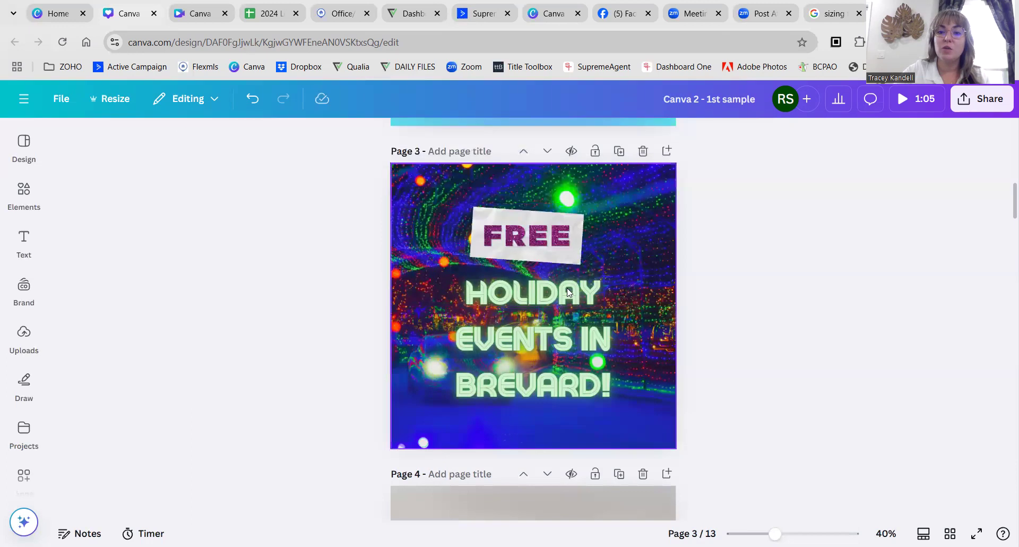
Shift the grouped FREE label and headline slightly right and back, and ungroup them.
{"action": "left_click", "coordinate": [610, 277]}
{"action": "mouse_move", "coordinate": [622, 248]}
{"action": "left_mouse_down"}
{"action": "mouse_move", "coordinate": [694, 195]}
{"action": "mouse_move", "coordinate": [630, 248]}
{"action": "left_mouse_up"}
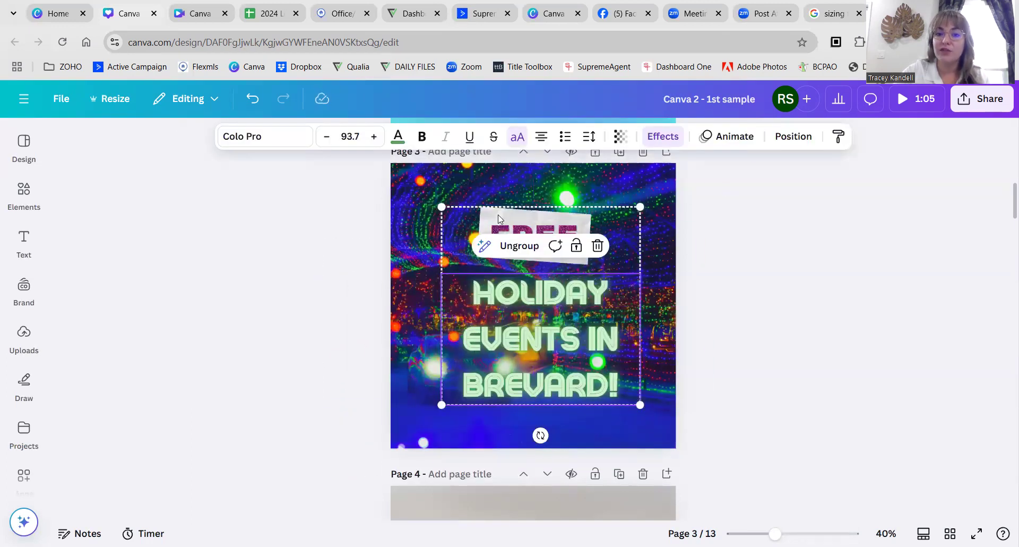
{"action": "left_click", "coordinate": [876, 334]}
{"action": "left_click_drag", "start_coordinate": [627, 307], "coordinate": [574, 302]}
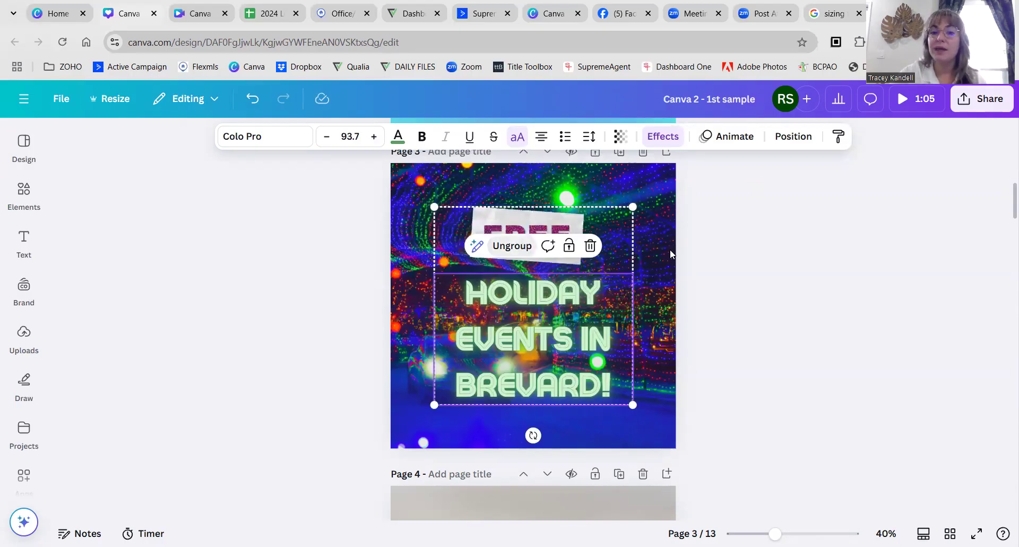
{"action": "left_click", "coordinate": [735, 249]}
{"action": "left_click", "coordinate": [522, 247]}
{"action": "left_click", "coordinate": [737, 234]}
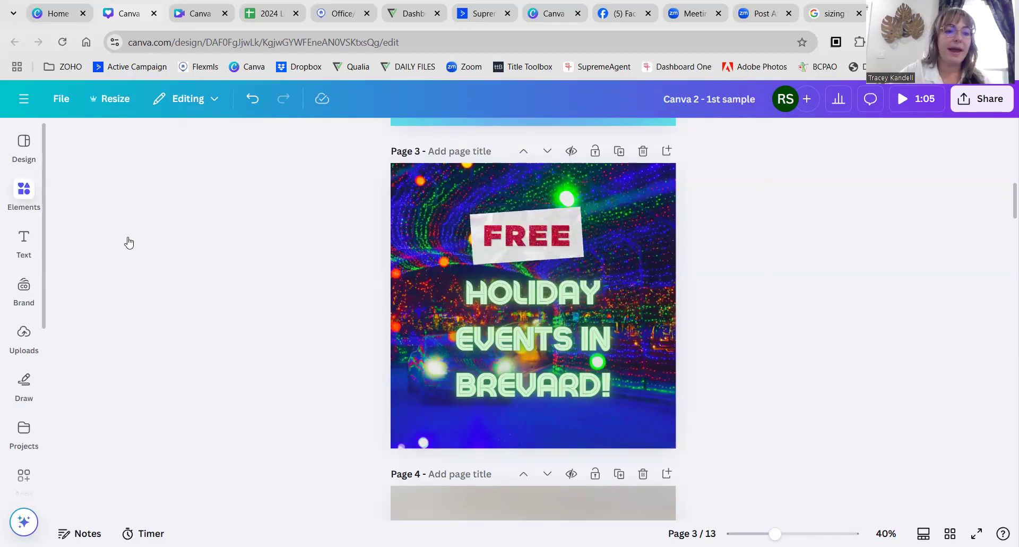
Add a square shape to page 3 and enlarge it to about 1118 × 1113 px to cover the whole page.
{"action": "scroll", "coordinate": [128, 240], "scroll_direction": "up", "scroll_amount": 8}
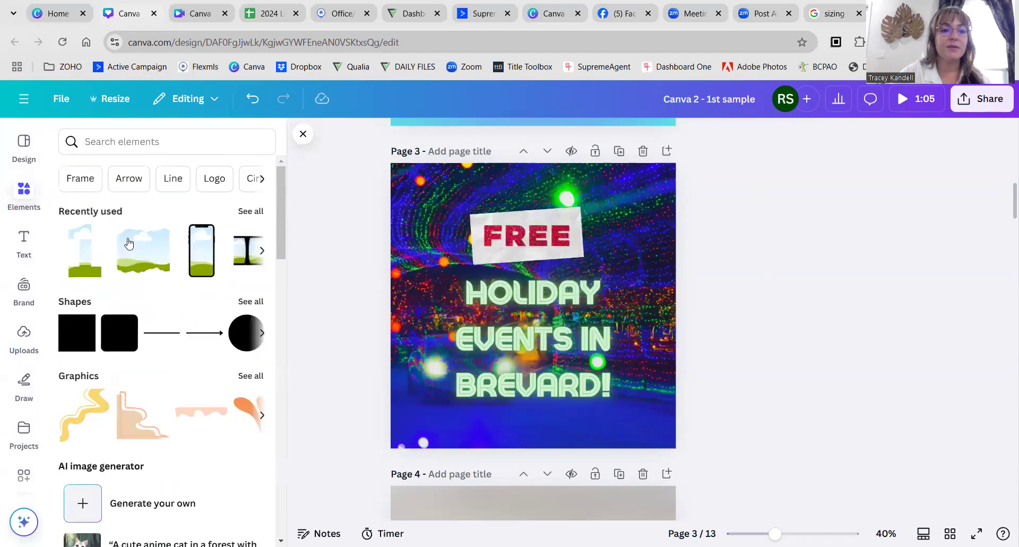
{"action": "left_click", "coordinate": [82, 345]}
{"action": "left_click_drag", "start_coordinate": [498, 254], "coordinate": [400, 151]}
{"action": "left_click_drag", "start_coordinate": [476, 250], "coordinate": [686, 457]}
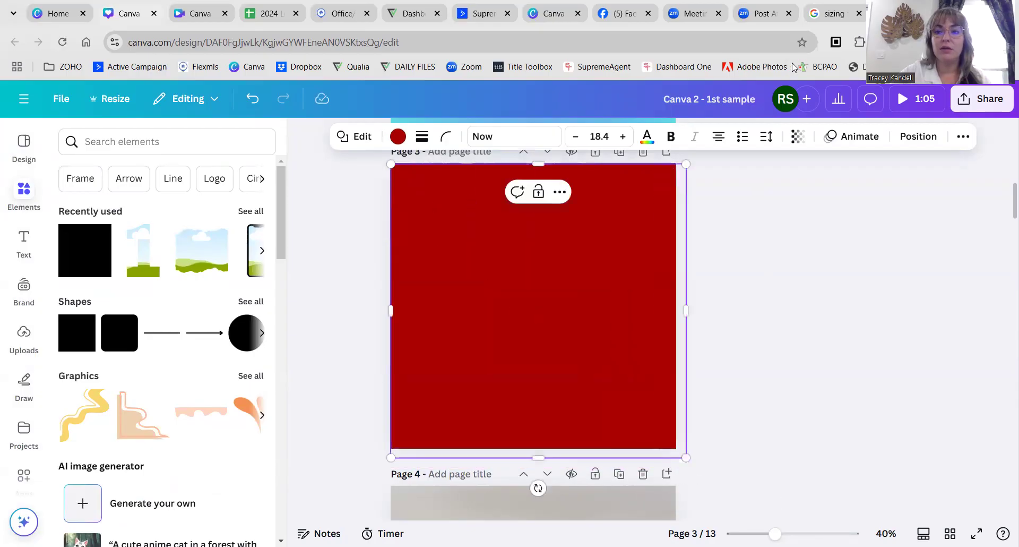
Set the red square's transparency to 52 and move it backward behind the FREE label and headline.
{"action": "left_click_drag", "start_coordinate": [827, 192], "coordinate": [782, 194]}
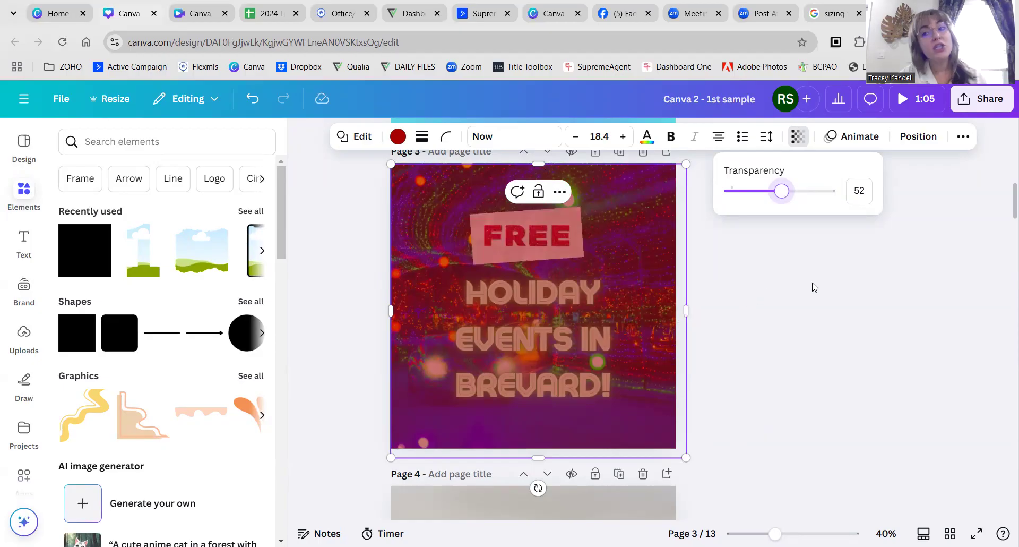
{"action": "left_click", "coordinate": [930, 143]}
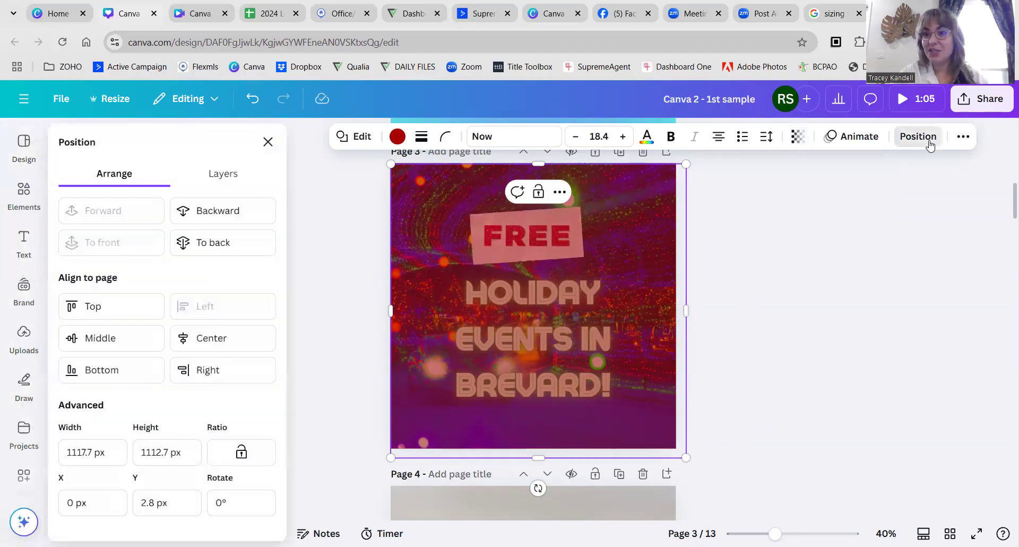
{"action": "left_click", "coordinate": [223, 223]}
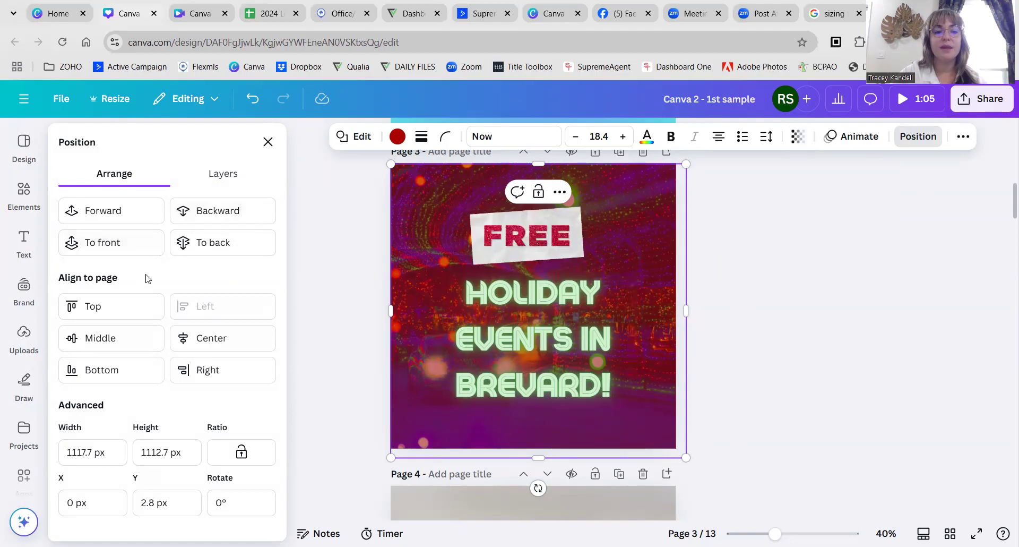
{"action": "left_click", "coordinate": [803, 223]}
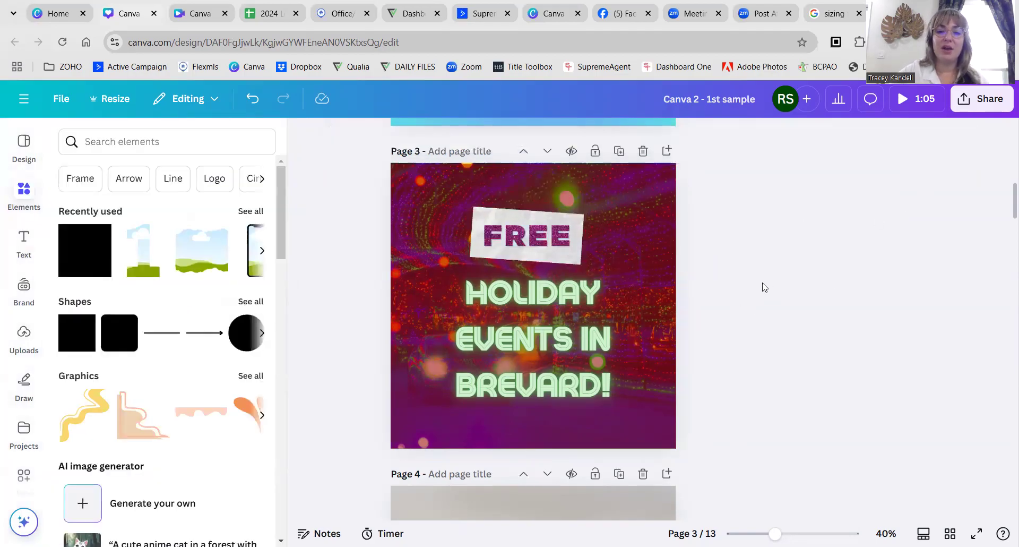
Go to page 4 and search the elements for "countdown".
{"action": "scroll", "coordinate": [817, 350], "scroll_direction": "down", "scroll_amount": 3}
{"action": "scroll", "coordinate": [803, 315], "scroll_direction": "down", "scroll_amount": 4}
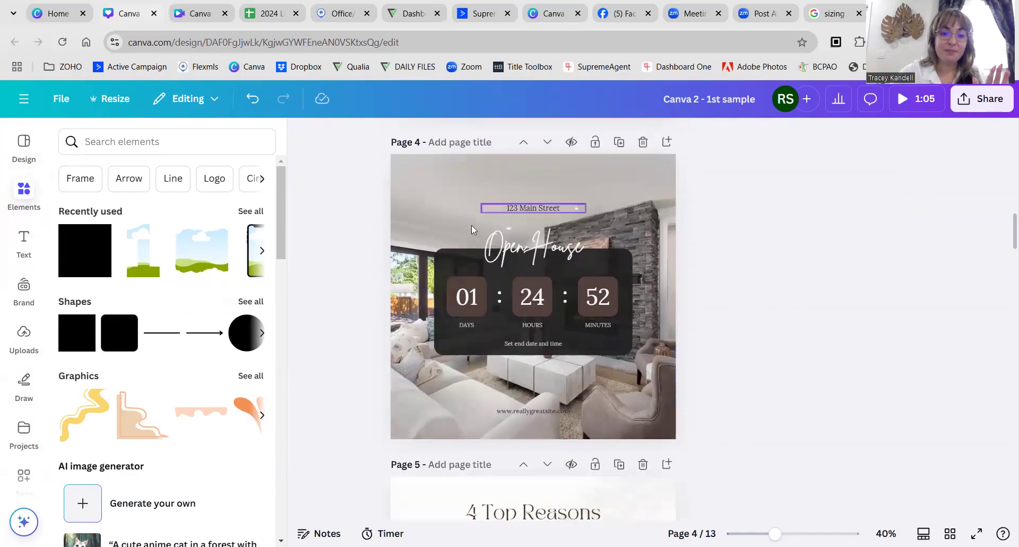
{"action": "left_click", "coordinate": [24, 143]}
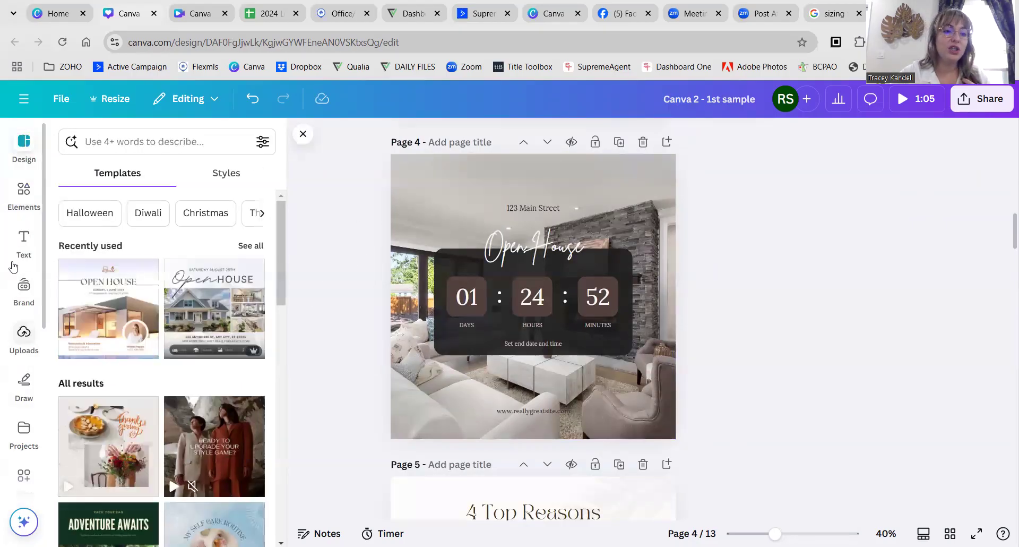
{"action": "left_click", "coordinate": [22, 198]}
{"action": "left_click", "coordinate": [154, 139]}
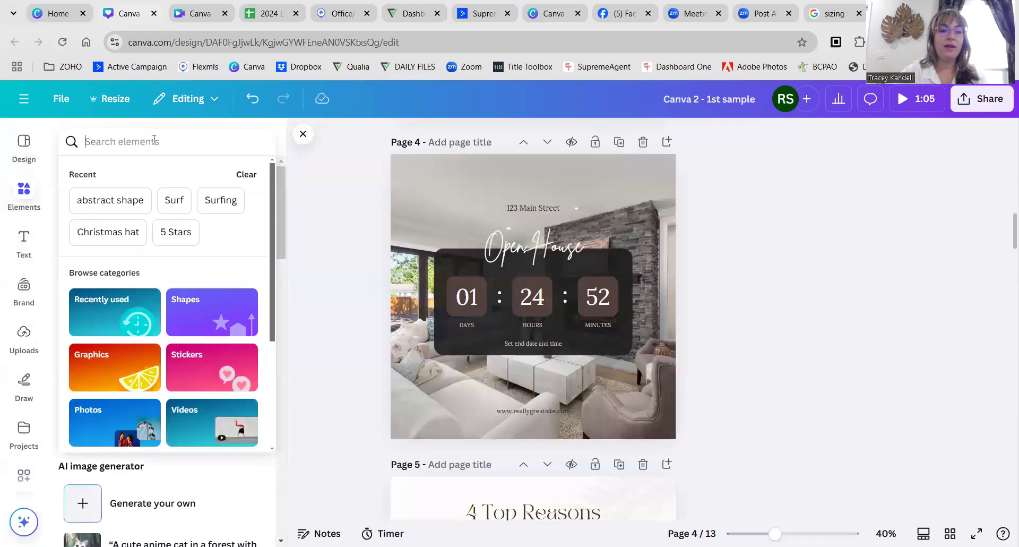
{"action": "type", "text": "count"}
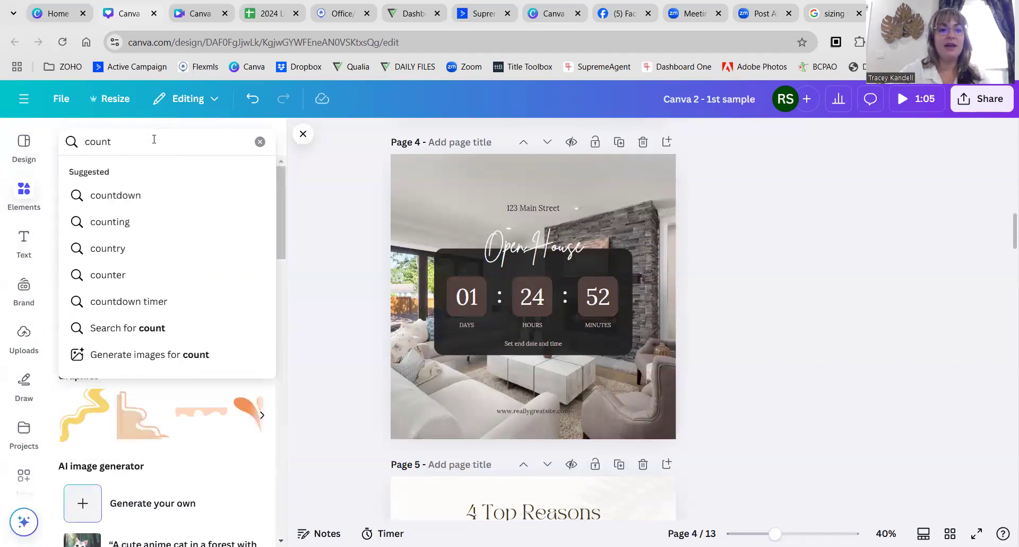
{"action": "left_click", "coordinate": [126, 195]}
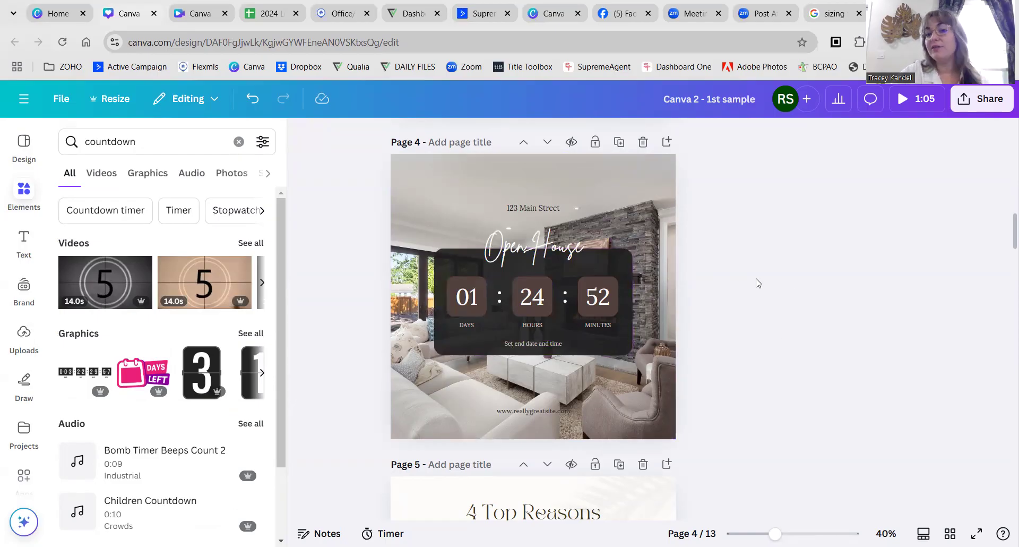
Go to page 5, clear the element search and search the design templates for "top 4 reasons".
{"action": "scroll", "coordinate": [349, 397], "scroll_direction": "down", "scroll_amount": 3}
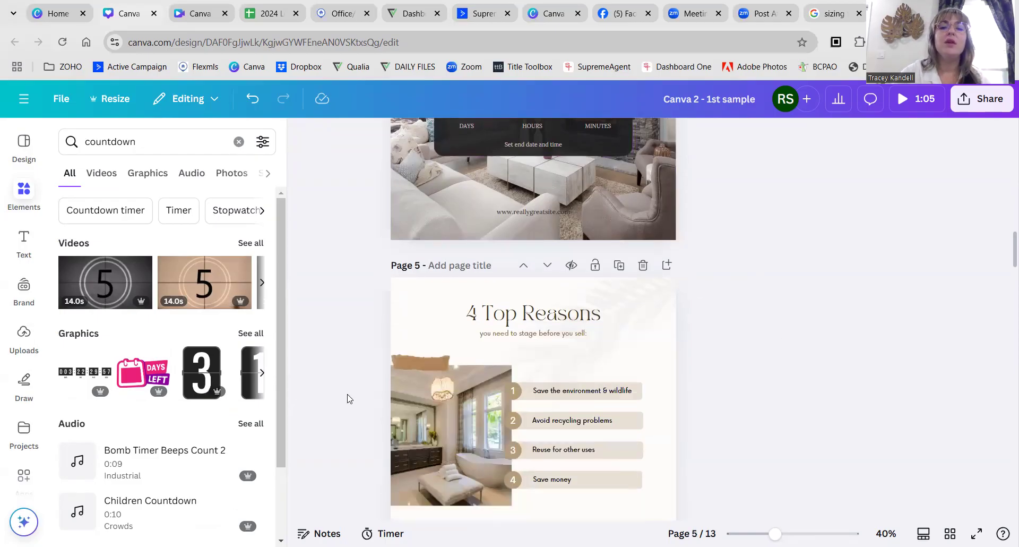
{"action": "scroll", "coordinate": [349, 397], "scroll_direction": "down", "scroll_amount": 2}
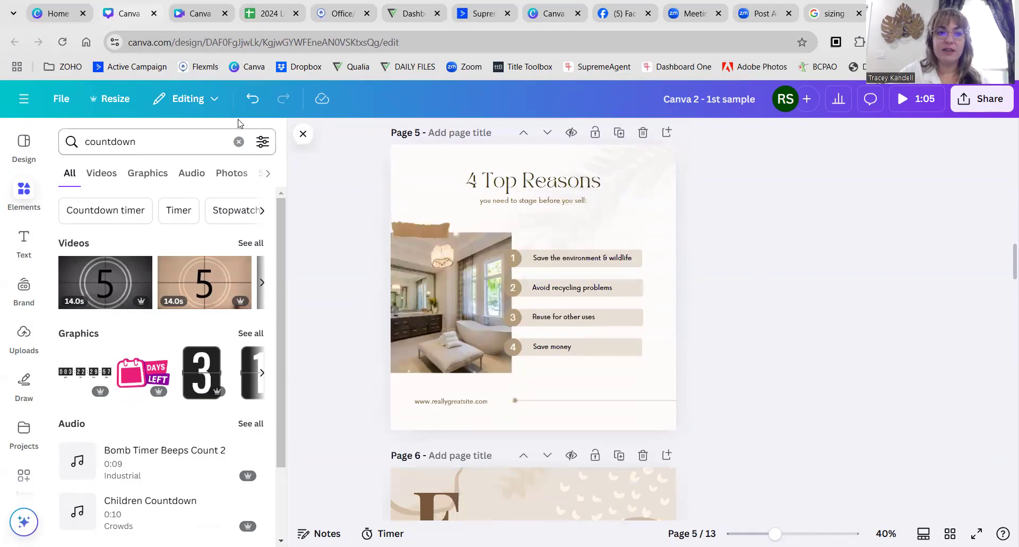
{"action": "left_click", "coordinate": [239, 142]}
{"action": "left_click", "coordinate": [20, 148]}
{"action": "left_click", "coordinate": [99, 146]}
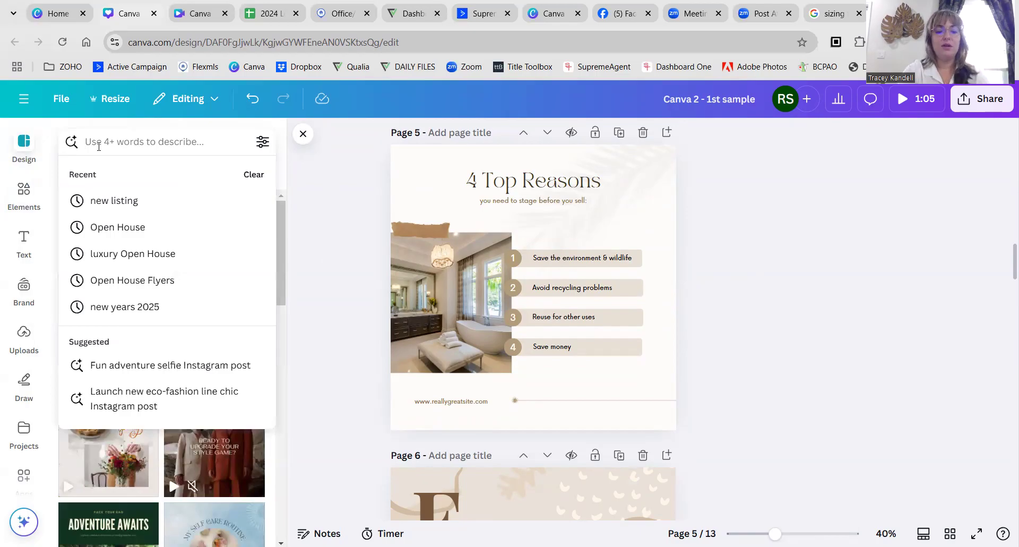
{"action": "type", "text": "top 4 reasons"}
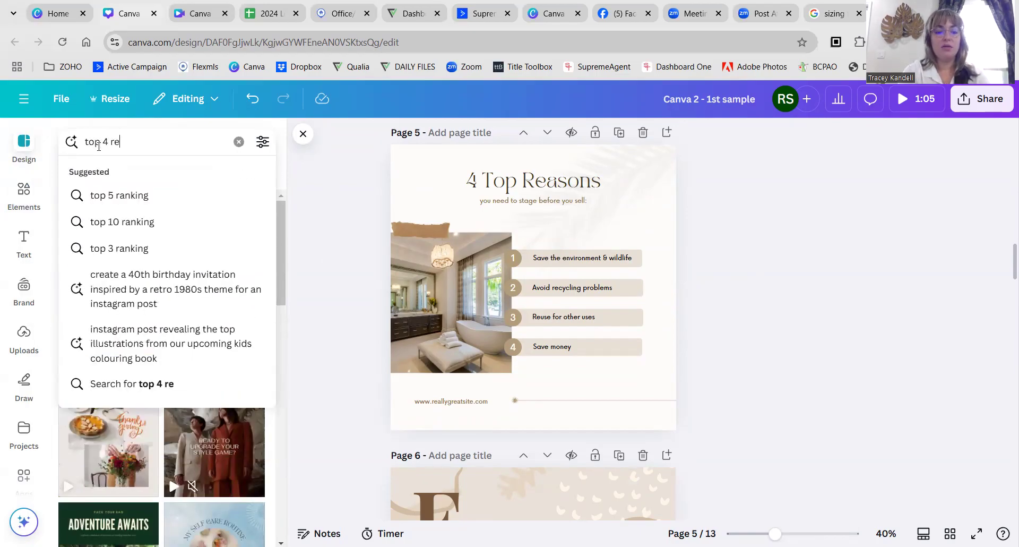
{"action": "key", "text": "Return"}
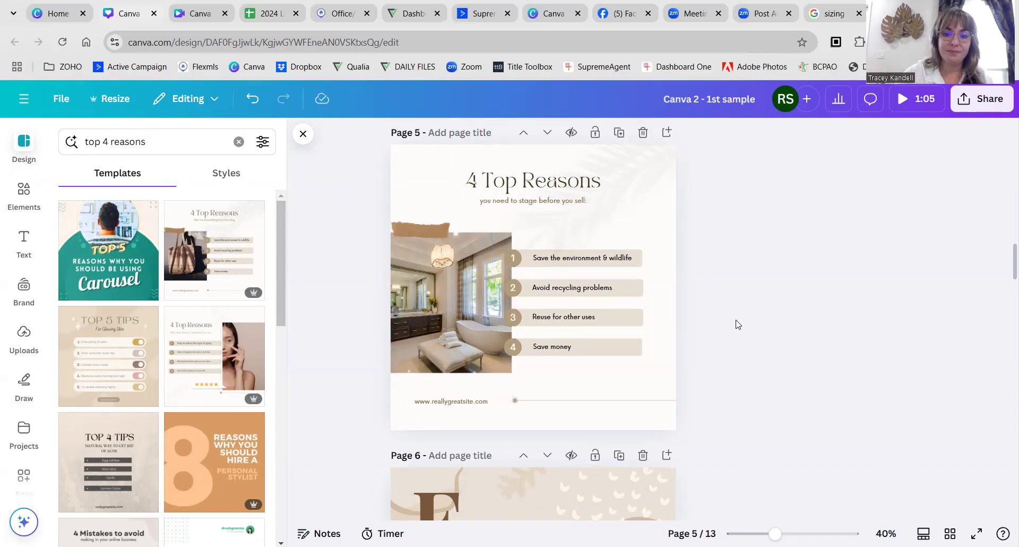
Go to page 6 and search the design templates for "FAQ".
{"action": "scroll", "coordinate": [738, 319], "scroll_direction": "down", "scroll_amount": 6}
{"action": "scroll", "coordinate": [511, 239], "scroll_direction": "up", "scroll_amount": 1}
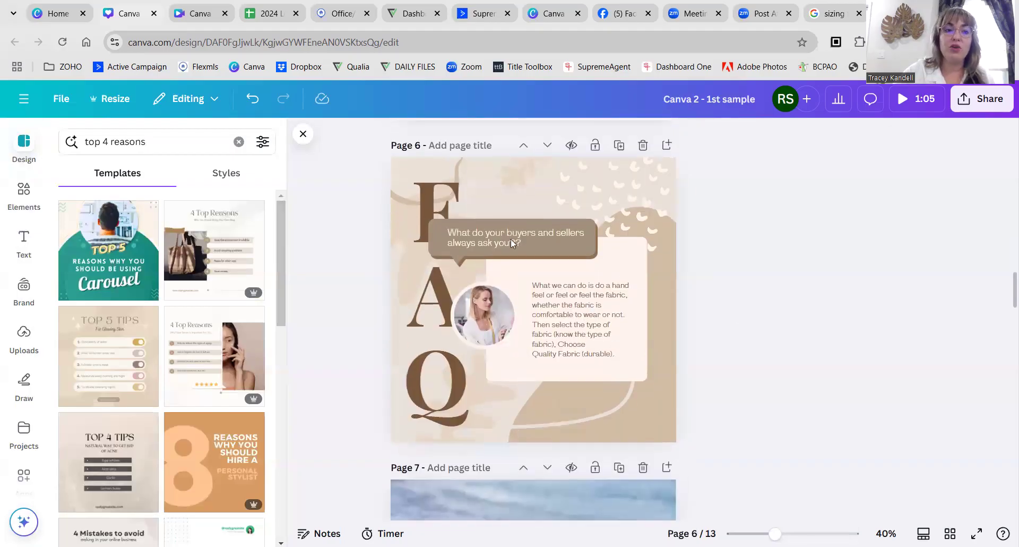
{"action": "triple_click", "coordinate": [191, 144]}
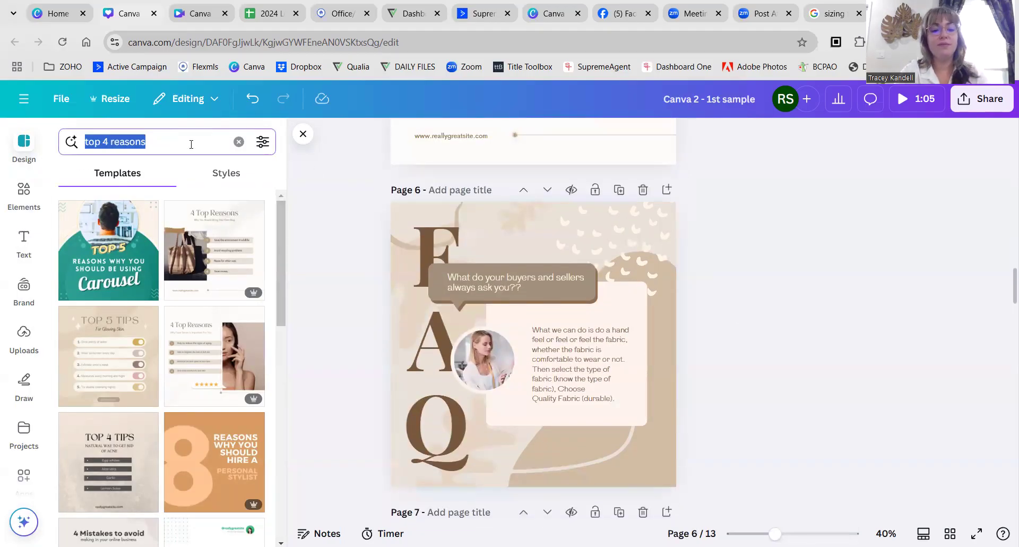
{"action": "type", "text": "FAQ"}
{"action": "key", "text": "Return"}
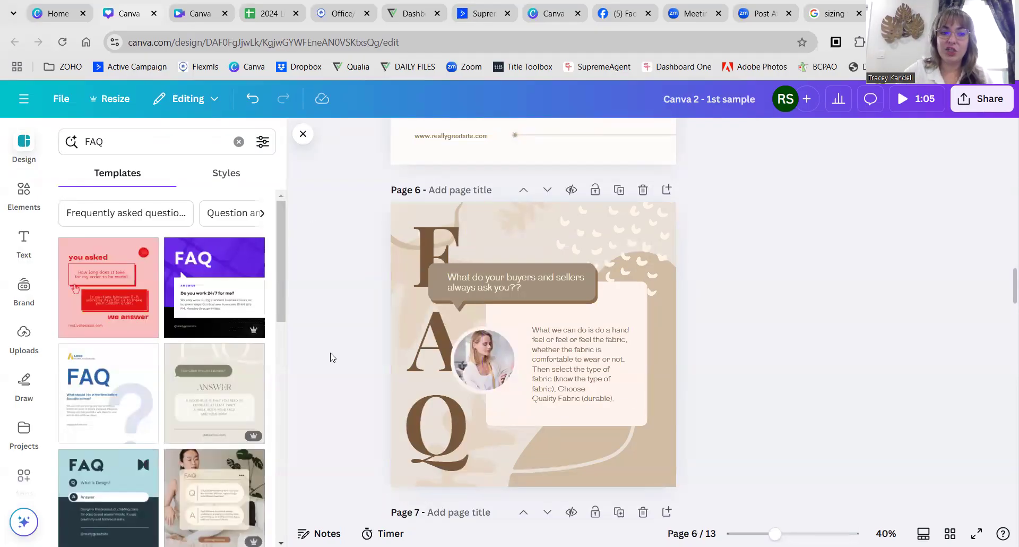
Go to page 7 and search the design templates for "twitter post".
{"action": "scroll", "coordinate": [338, 347], "scroll_direction": "down", "scroll_amount": 5}
{"action": "scroll", "coordinate": [339, 347], "scroll_direction": "down", "scroll_amount": 1}
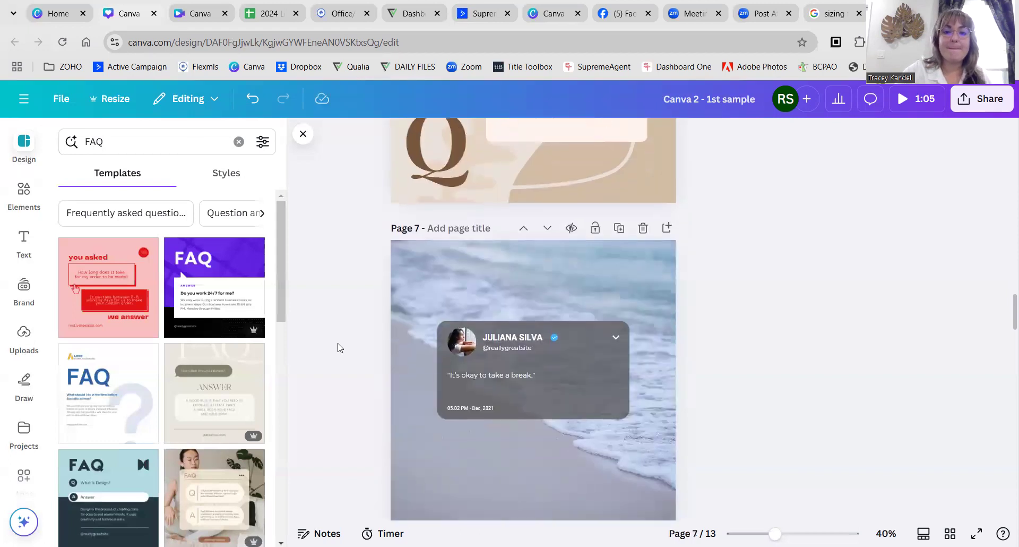
{"action": "left_click", "coordinate": [139, 138]}
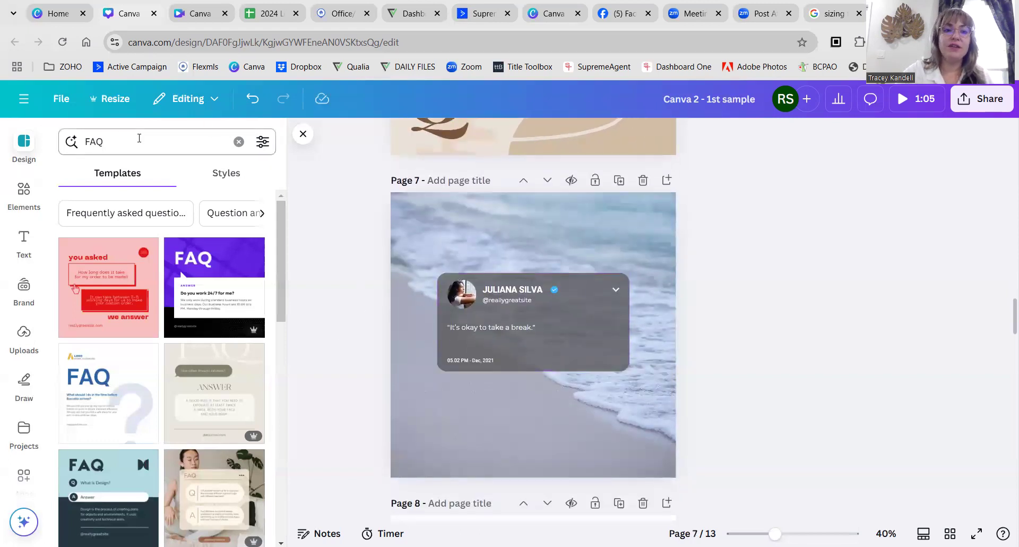
{"action": "type", "text": "twitt"}
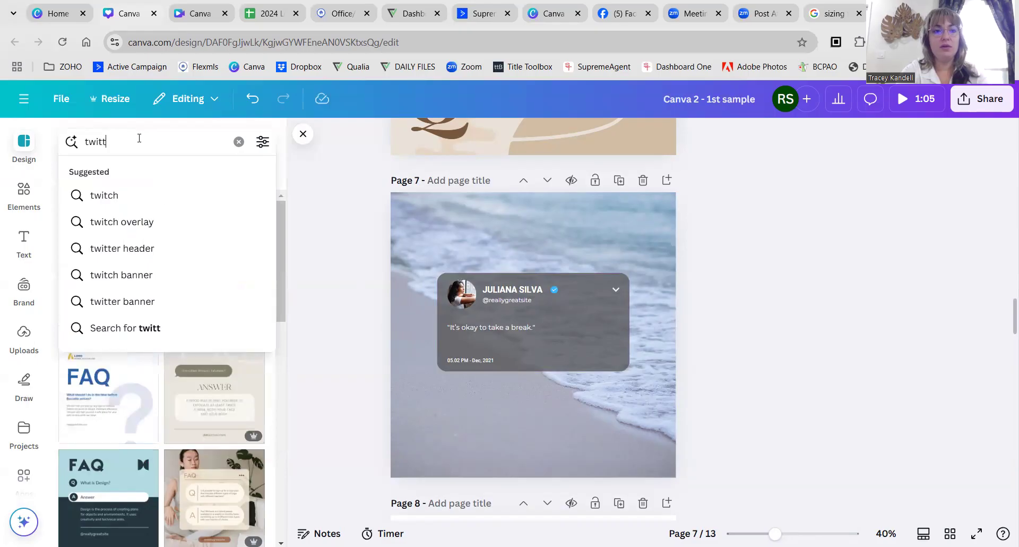
{"action": "type", "text": "er p"}
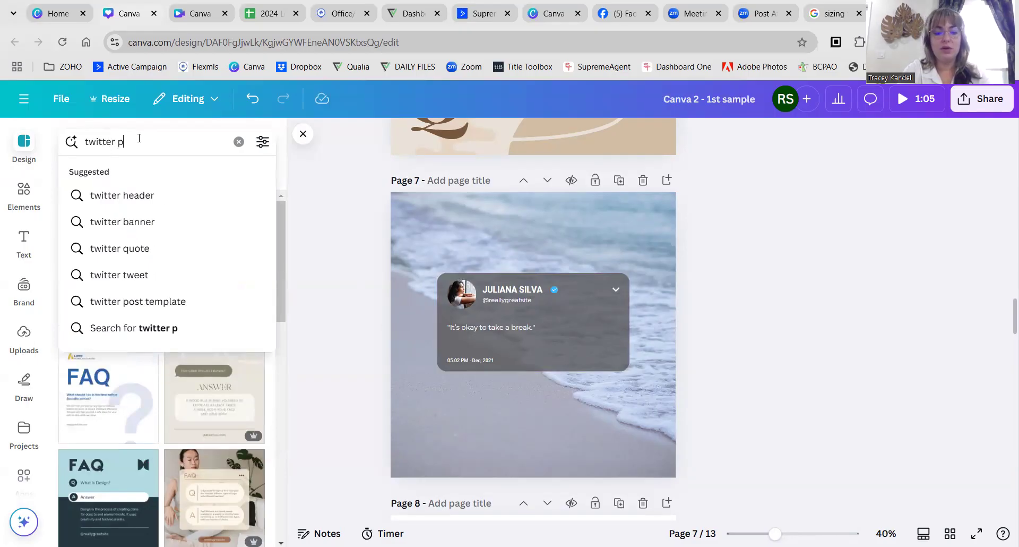
{"action": "type", "text": "ost"}
{"action": "key", "text": "Return"}
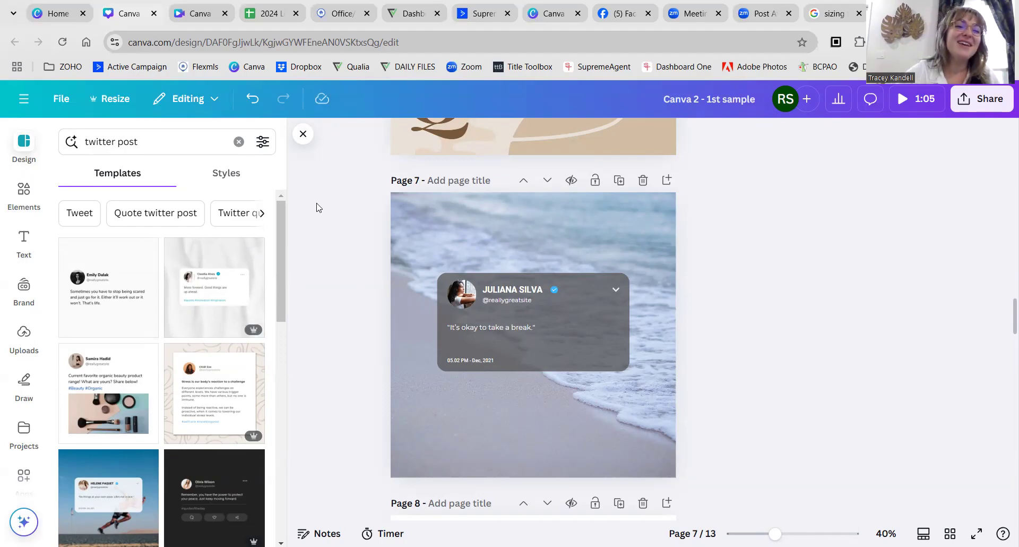
Replace the template search with "instagram post" and look through the resulting templates.
{"action": "left_click", "coordinate": [236, 142]}
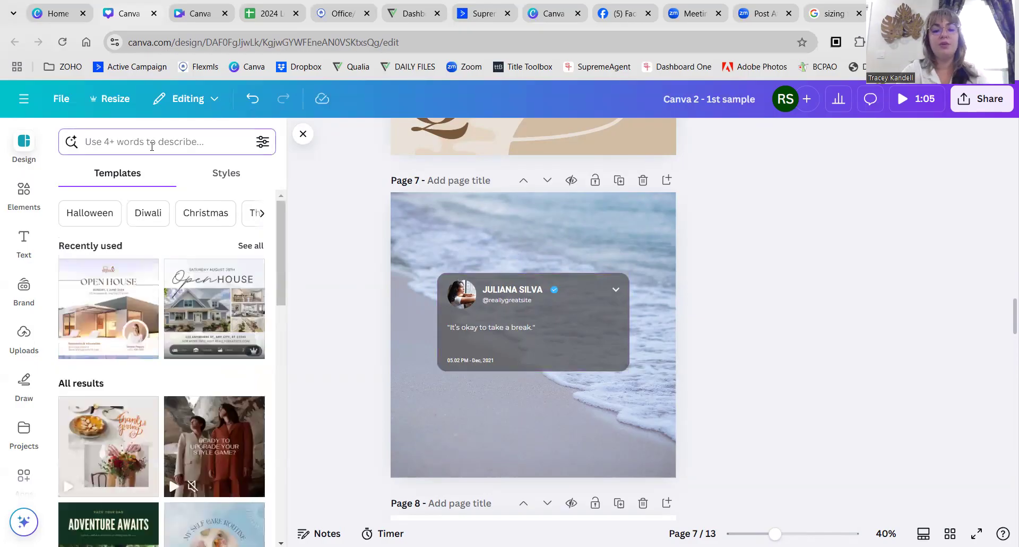
{"action": "left_click", "coordinate": [152, 143]}
{"action": "type", "text": "instagram post"}
{"action": "key", "text": "Return"}
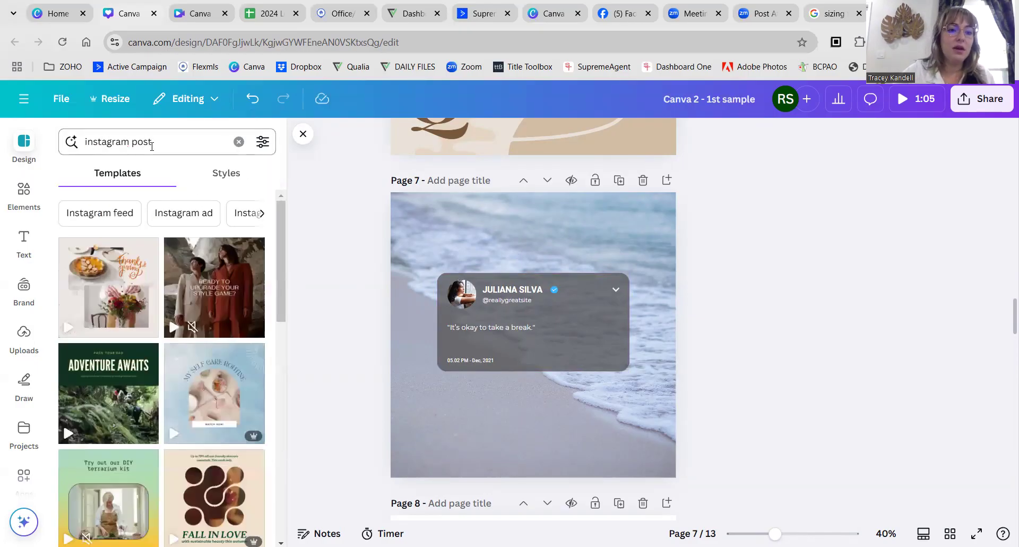
{"action": "scroll", "coordinate": [207, 256], "scroll_direction": "down", "scroll_amount": 5}
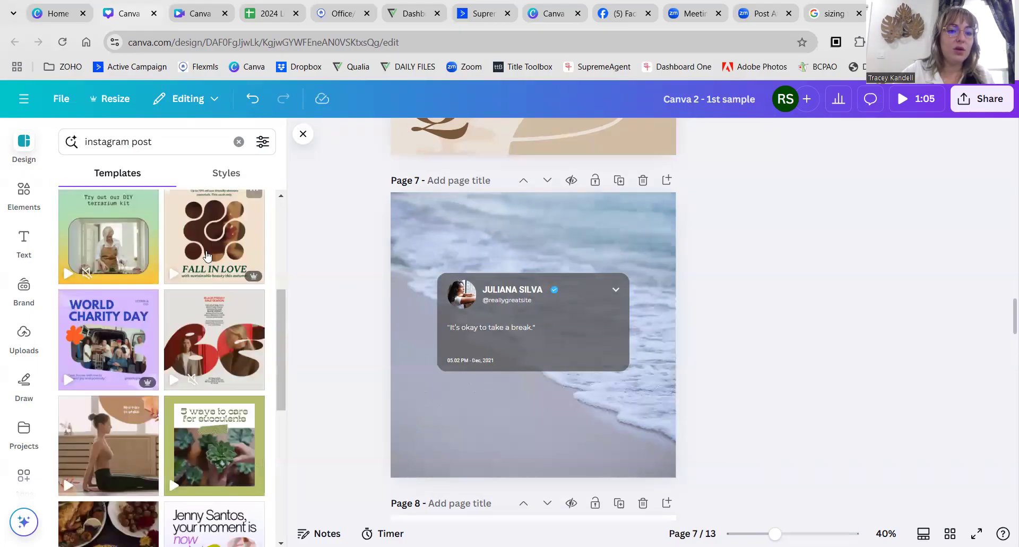
{"action": "scroll", "coordinate": [177, 342], "scroll_direction": "down", "scroll_amount": 5}
{"action": "scroll", "coordinate": [177, 346], "scroll_direction": "up", "scroll_amount": 6}
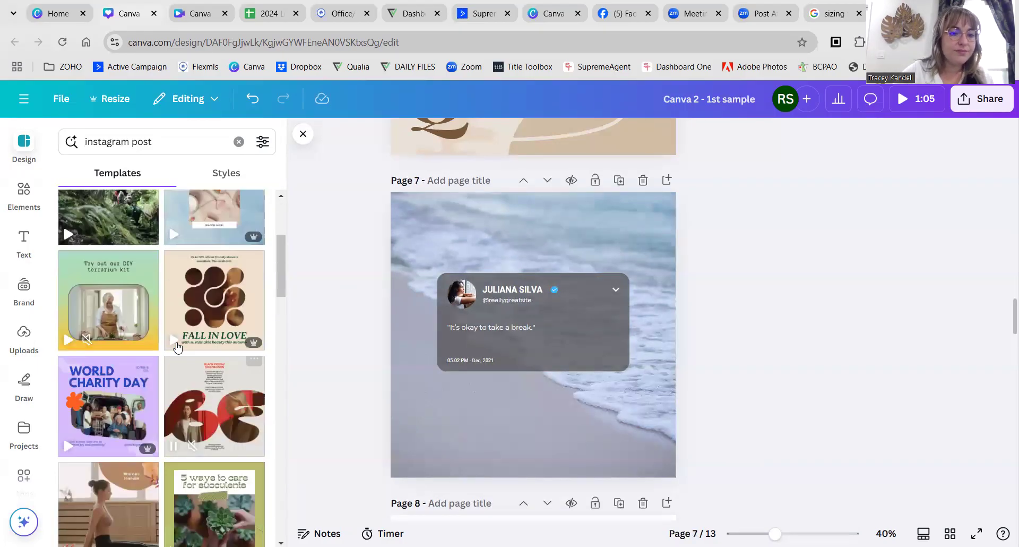
{"action": "scroll", "coordinate": [178, 346], "scroll_direction": "up", "scroll_amount": 3}
Change the template search to "instagram comment".
{"action": "left_click", "coordinate": [161, 143]}
{"action": "key", "text": "BackSpace"}
{"action": "key", "text": "BackSpace"}
{"action": "key", "text": "BackSpace"}
{"action": "key", "text": "BackSpace"}
{"action": "key", "text": "BackSpace"}
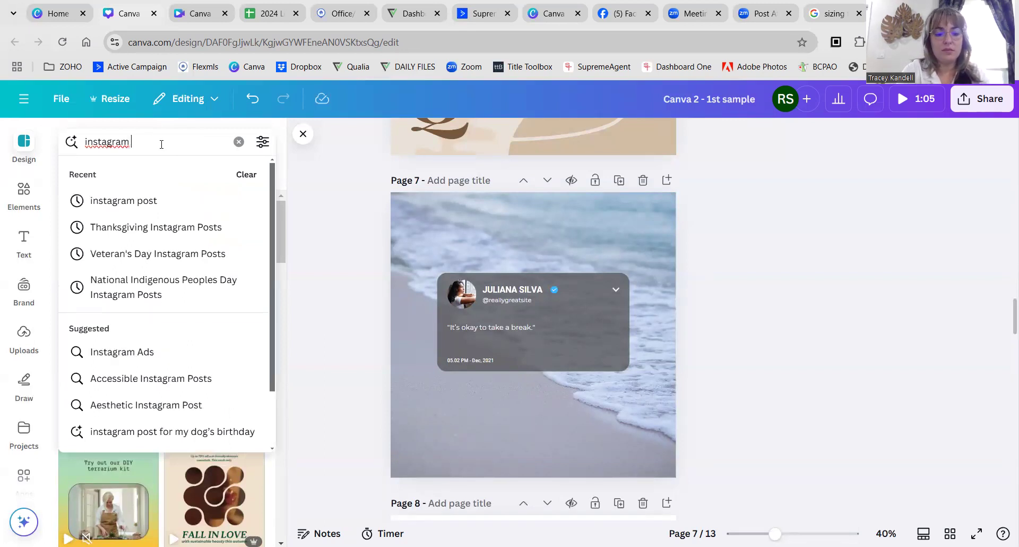
{"action": "type", "text": "comment"}
{"action": "key", "text": "Return"}
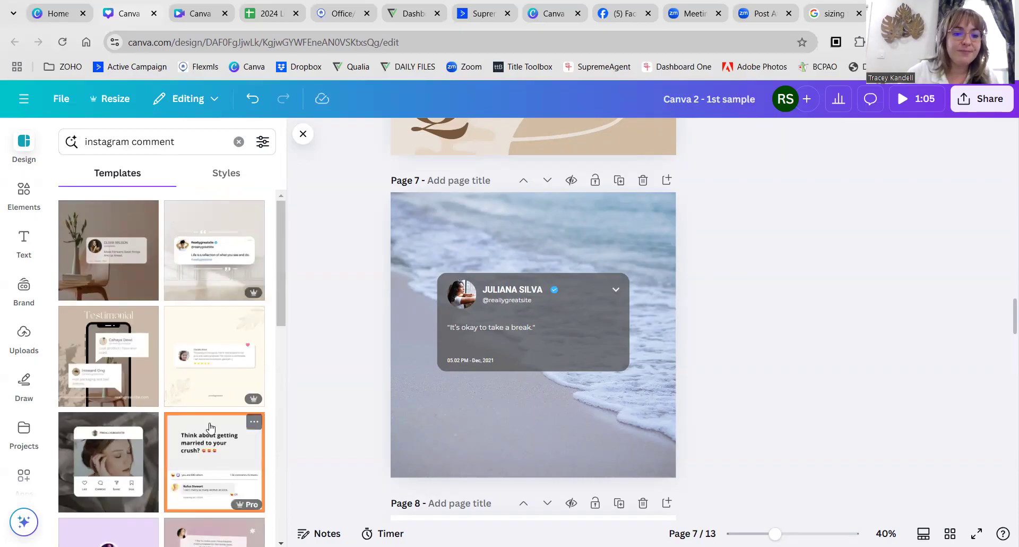
Apply the Orange Minimal Facebook Comment Meme template to page 7, undo it and deselect the page background.
{"action": "left_click", "coordinate": [201, 477]}
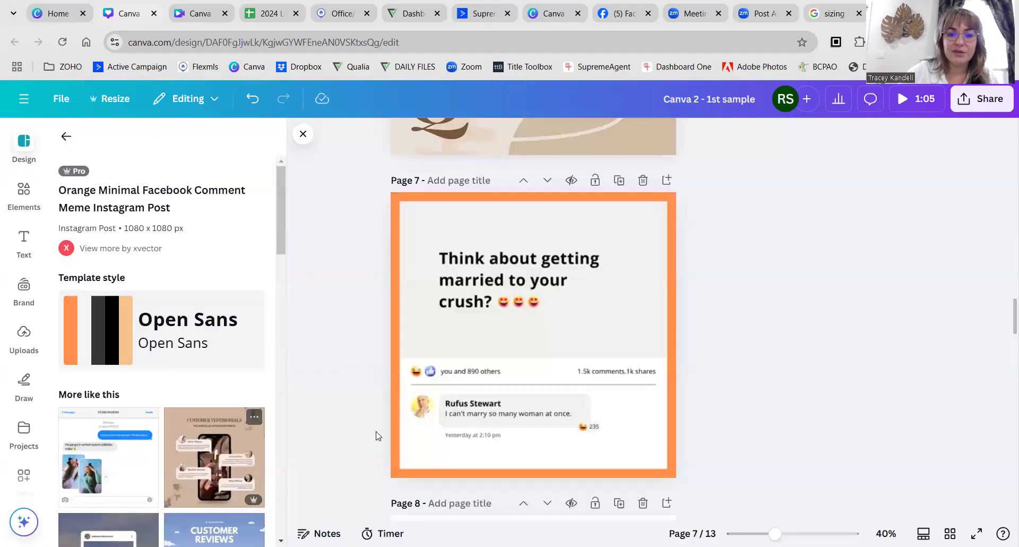
{"action": "left_click", "coordinate": [251, 99]}
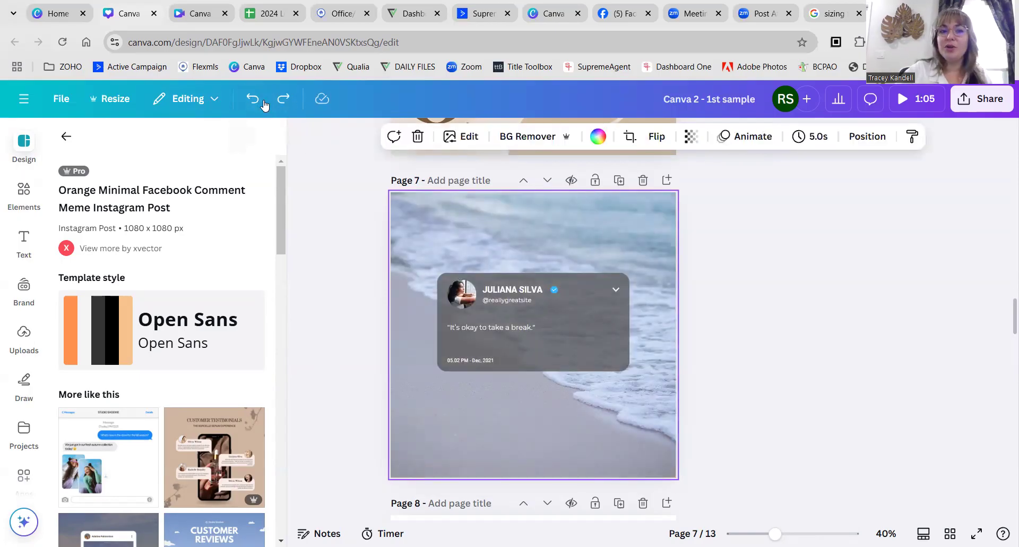
{"action": "left_click", "coordinate": [343, 321]}
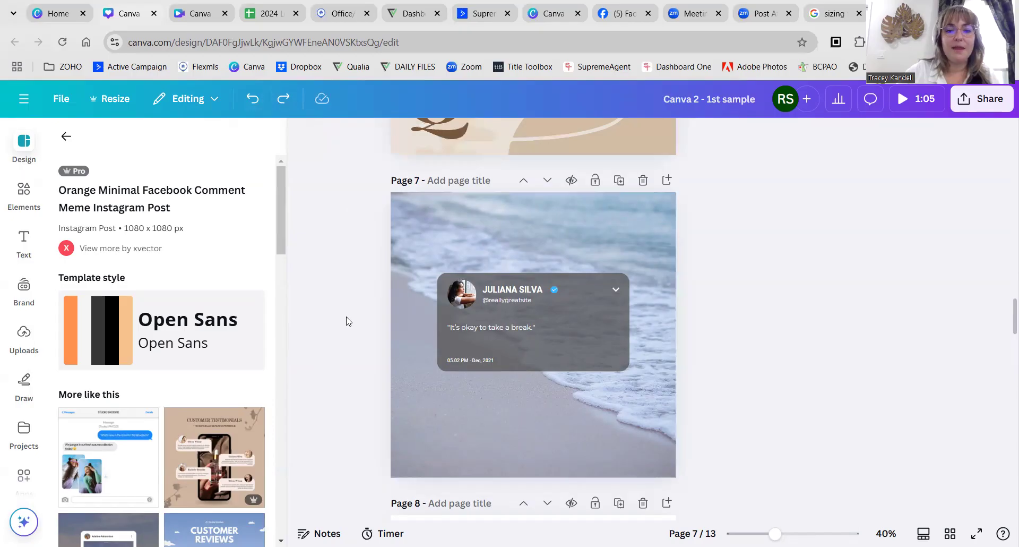
Go to page 8, return to the template results and search the templates for "this or that".
{"action": "scroll", "coordinate": [347, 321], "scroll_direction": "down", "scroll_amount": 3}
{"action": "scroll", "coordinate": [348, 321], "scroll_direction": "down", "scroll_amount": 3}
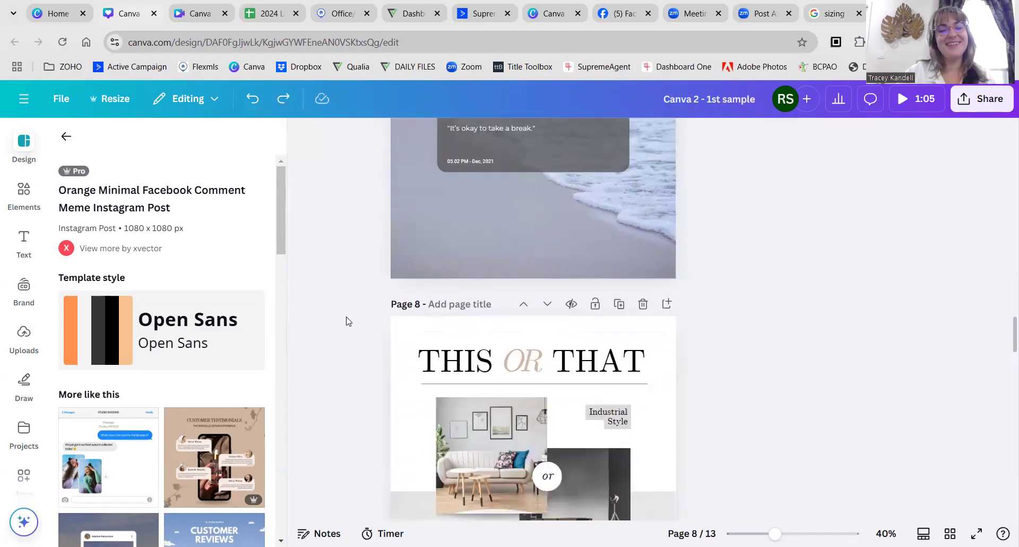
{"action": "scroll", "coordinate": [347, 321], "scroll_direction": "down", "scroll_amount": 2}
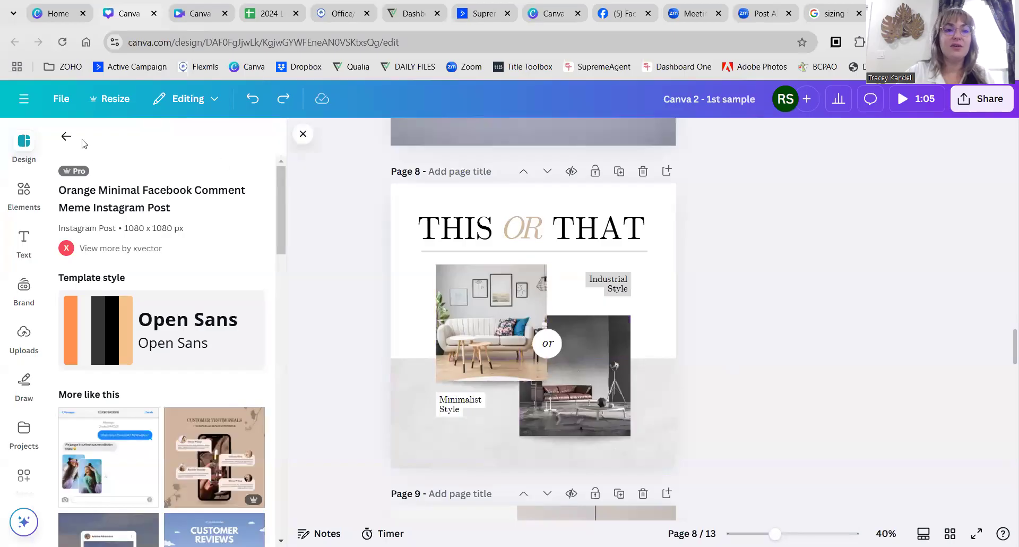
{"action": "left_click", "coordinate": [67, 136]}
{"action": "triple_click", "coordinate": [129, 143]}
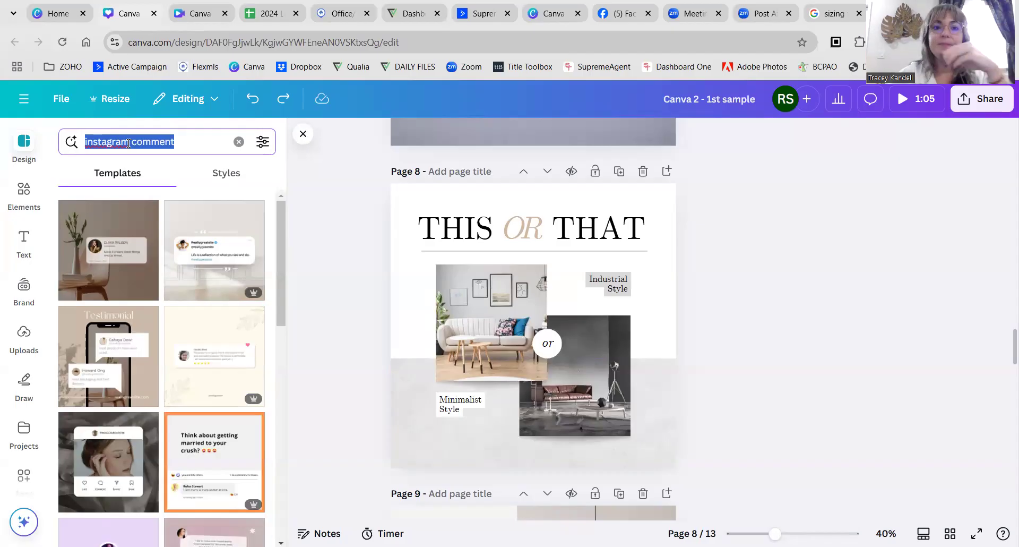
{"action": "left_click", "coordinate": [45, 5]}
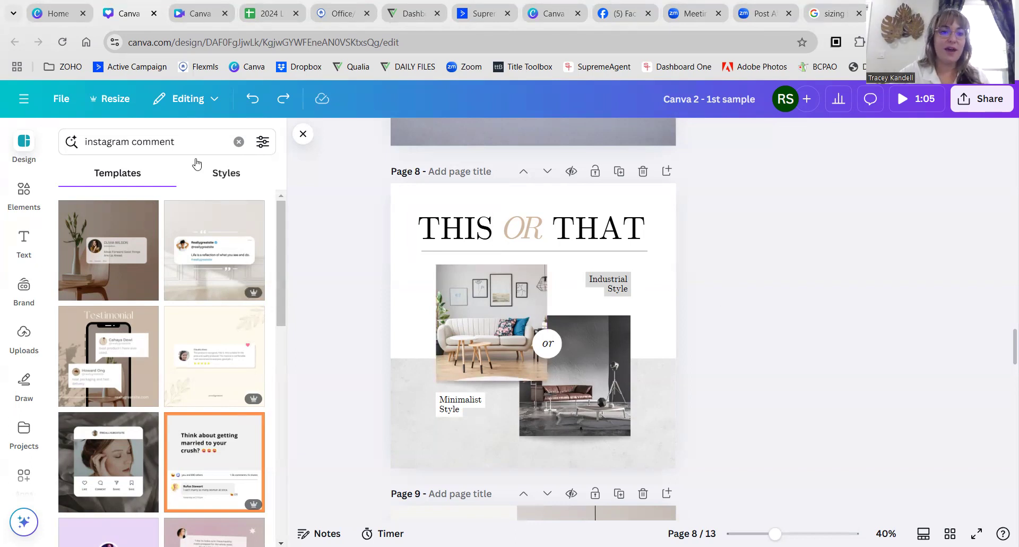
{"action": "triple_click", "coordinate": [185, 143]}
{"action": "type", "text": "this or that"}
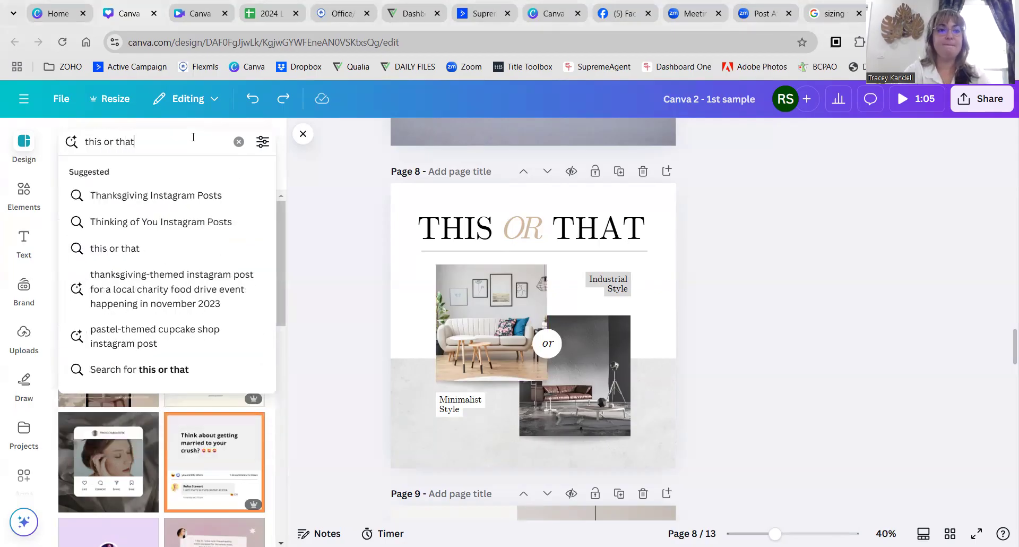
{"action": "key", "text": "Return"}
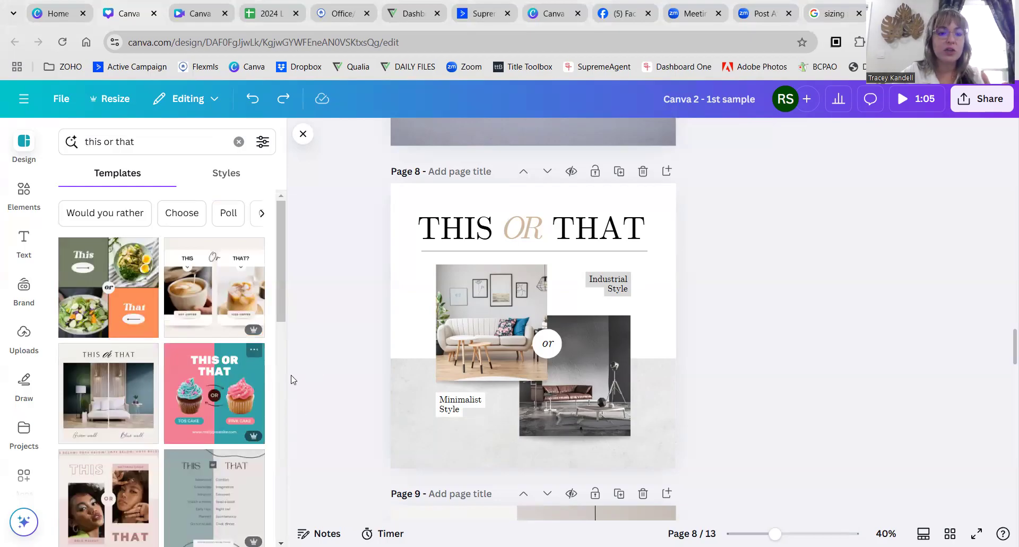
{"action": "scroll", "coordinate": [308, 426], "scroll_direction": "down", "scroll_amount": 1}
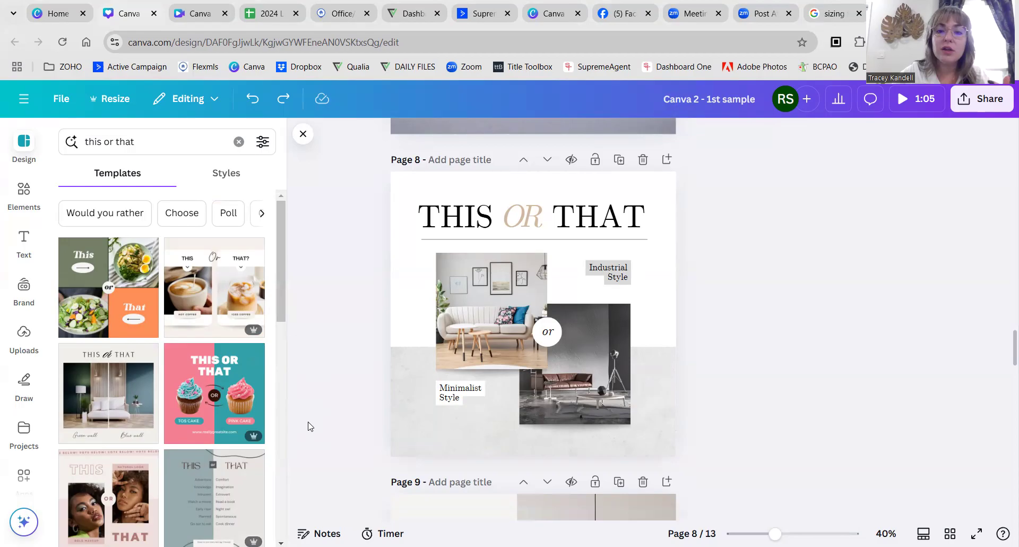
{"action": "scroll", "coordinate": [308, 426], "scroll_direction": "down", "scroll_amount": 5}
{"action": "scroll", "coordinate": [308, 426], "scroll_direction": "up", "scroll_amount": 6}
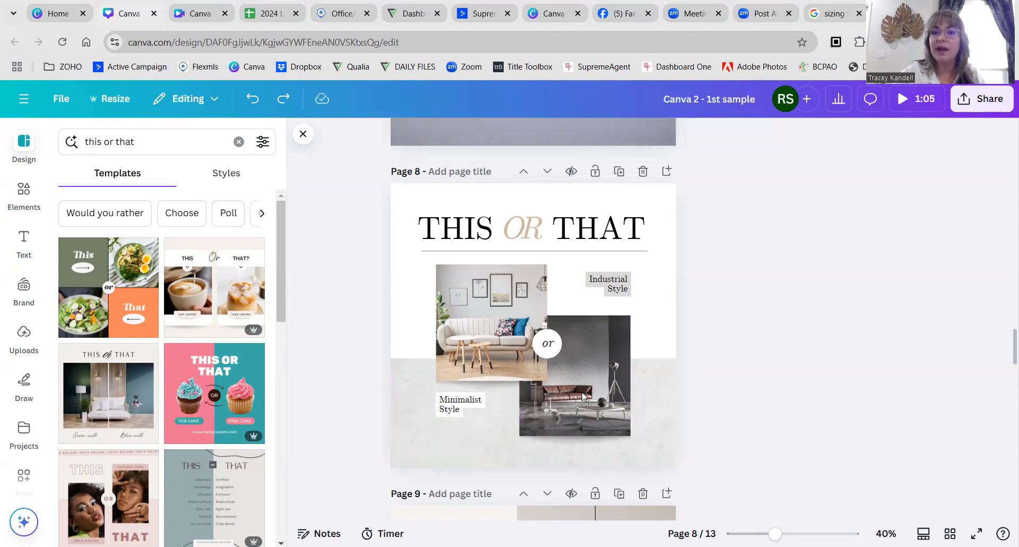
Go to page 9, search the templates for "testimonial" and look through the resulting designs.
{"action": "scroll", "coordinate": [313, 340], "scroll_direction": "down", "scroll_amount": 5}
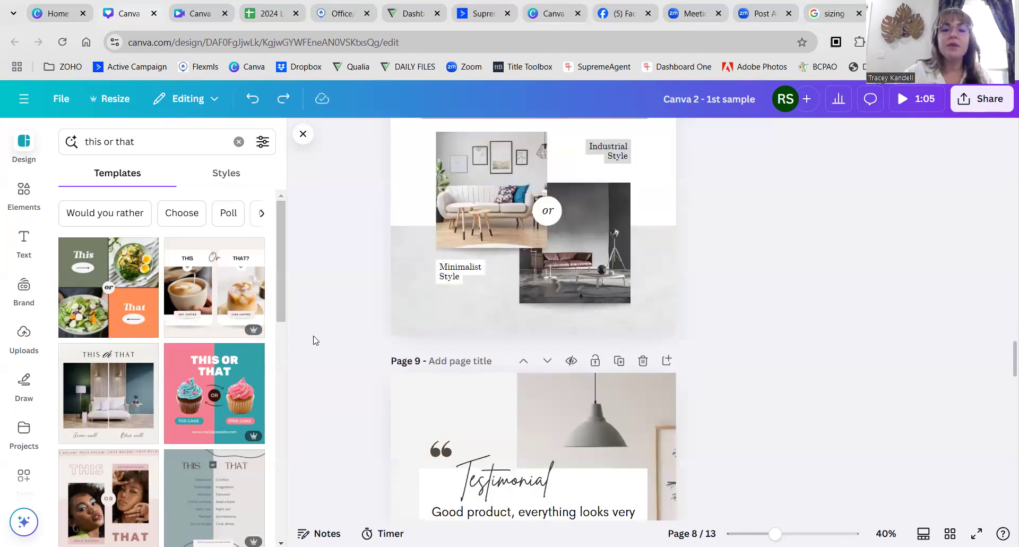
{"action": "scroll", "coordinate": [313, 340], "scroll_direction": "down", "scroll_amount": 2}
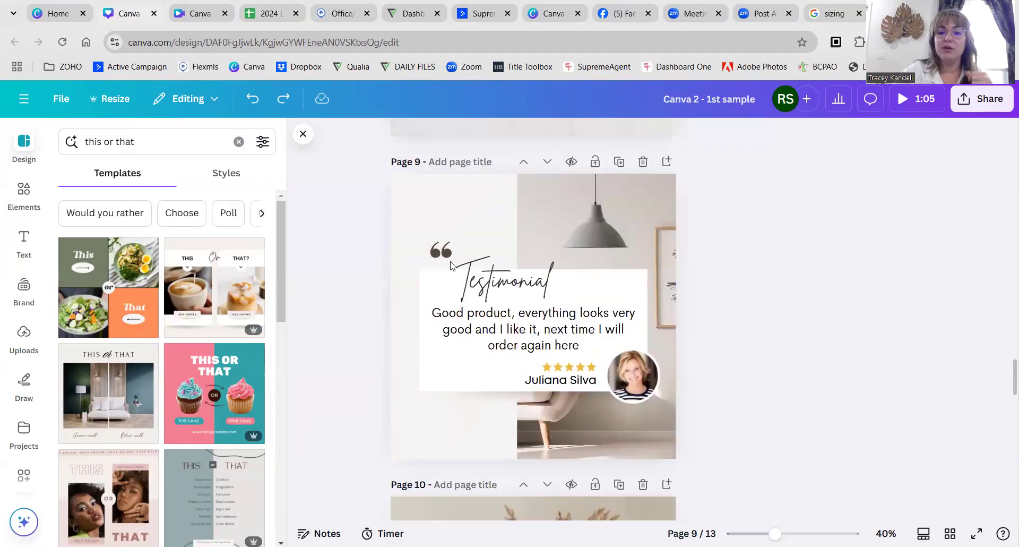
{"action": "left_click", "coordinate": [140, 140]}
{"action": "triple_click", "coordinate": [140, 140]}
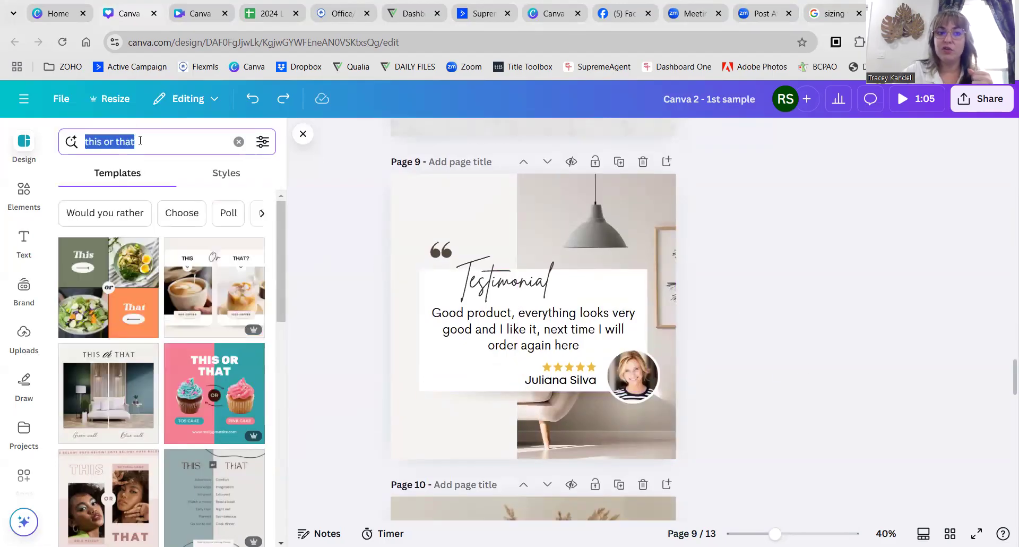
{"action": "type", "text": "testi"}
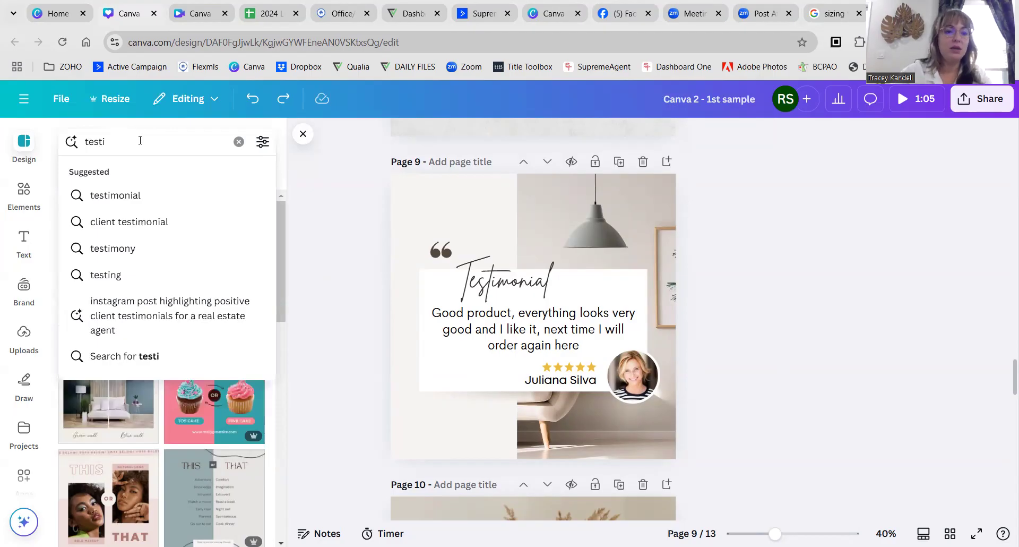
{"action": "left_click", "coordinate": [124, 195]}
{"action": "scroll", "coordinate": [160, 281], "scroll_direction": "down", "scroll_amount": 5}
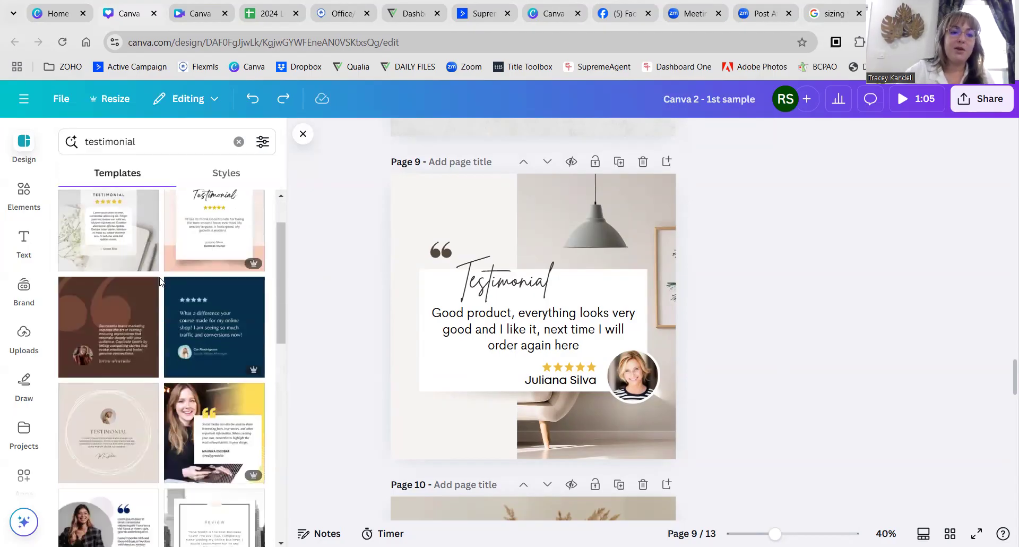
{"action": "scroll", "coordinate": [161, 282], "scroll_direction": "up", "scroll_amount": 2}
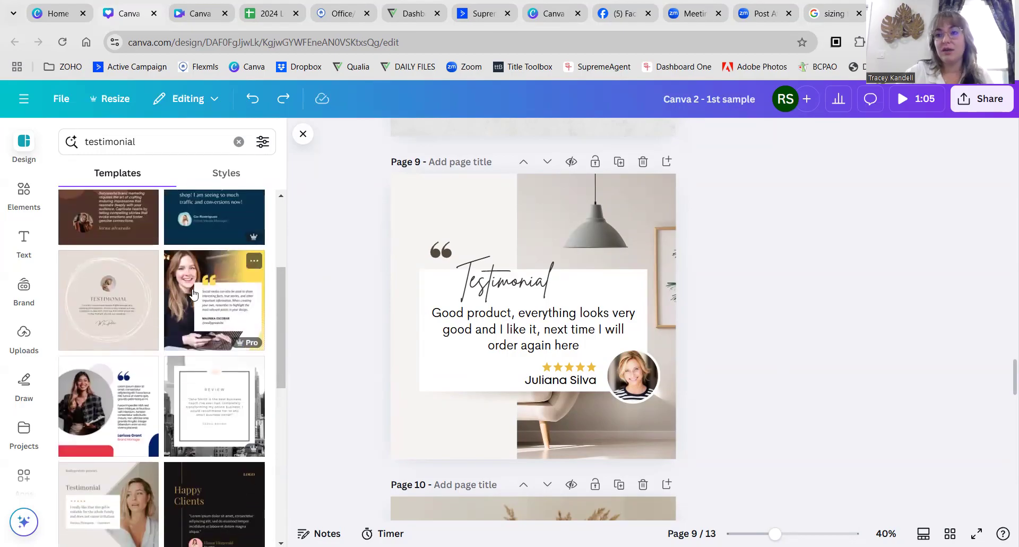
Go to page 10 and replace the template search with "reminders".
{"action": "scroll", "coordinate": [359, 366], "scroll_direction": "down", "scroll_amount": 5}
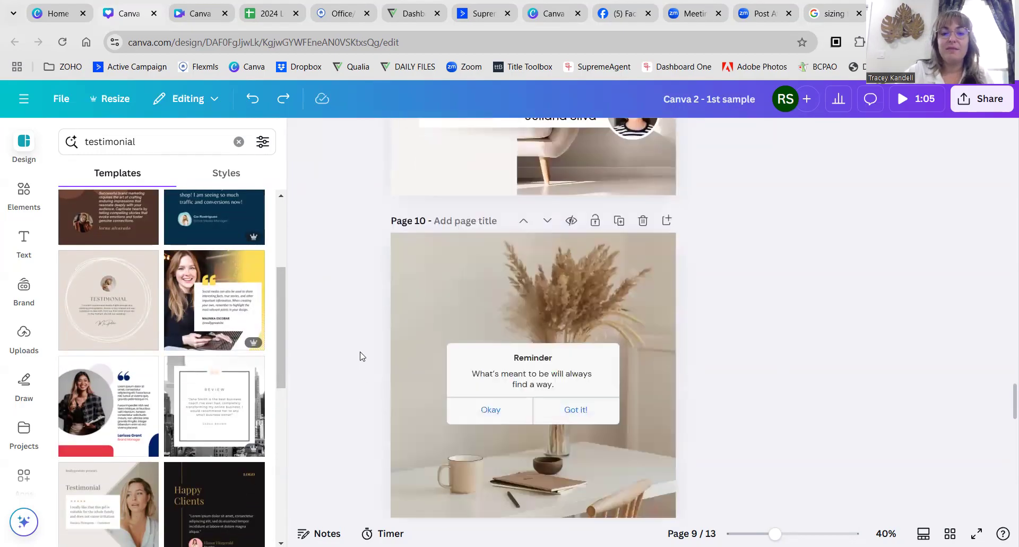
{"action": "scroll", "coordinate": [359, 354], "scroll_direction": "down", "scroll_amount": 2}
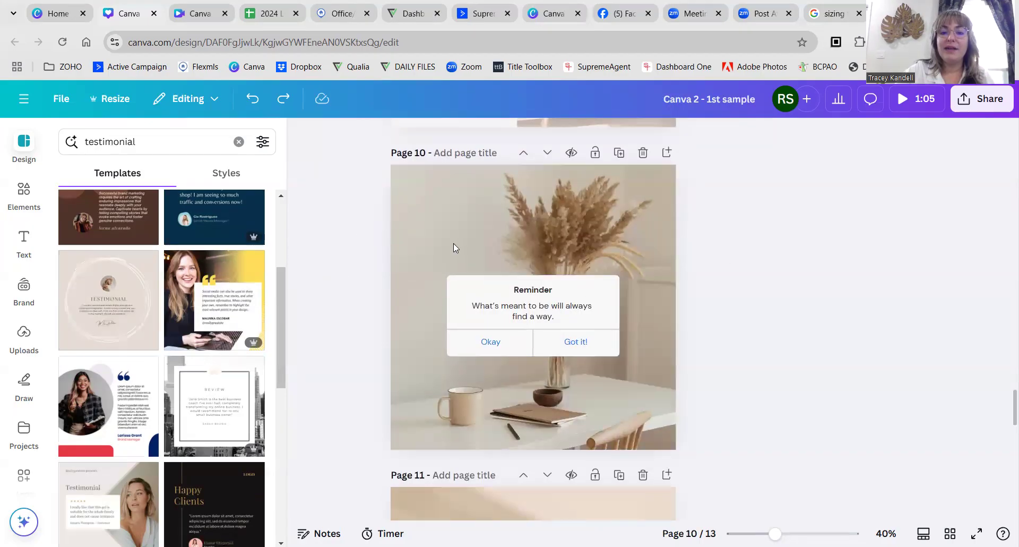
{"action": "left_click", "coordinate": [164, 138]}
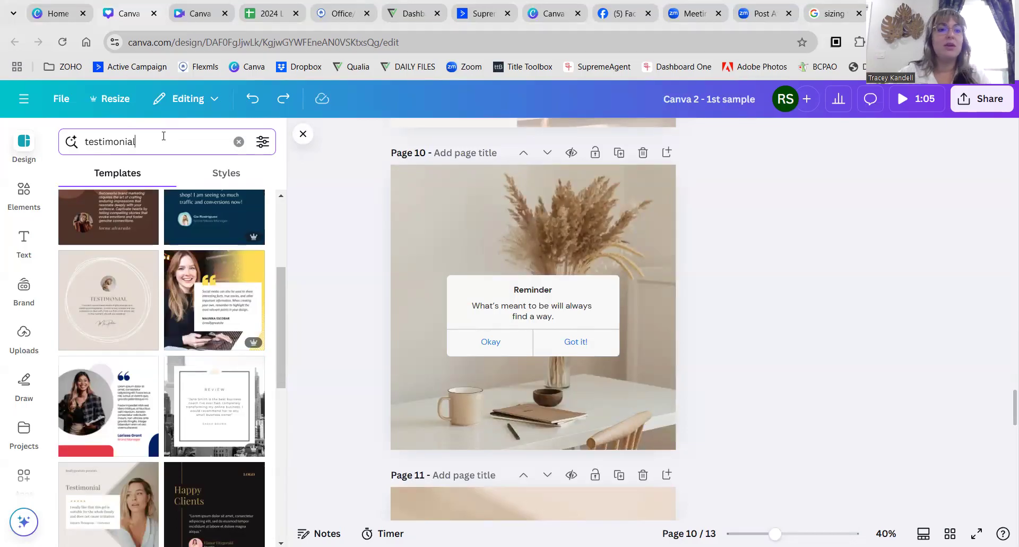
{"action": "key", "text": "BackSpace"}
{"action": "key", "text": "BackSpace"}
{"action": "key", "text": "BackSpace"}
{"action": "key", "text": "BackSpace"}
{"action": "key", "text": "BackSpace"}
{"action": "key", "text": "BackSpace"}
{"action": "key", "text": "BackSpace"}
{"action": "key", "text": "BackSpace"}
{"action": "key", "text": "BackSpace"}
{"action": "key", "text": "BackSpace"}
{"action": "key", "text": "BackSpace"}
{"action": "type", "text": "reminders"}
{"action": "key", "text": "Return"}
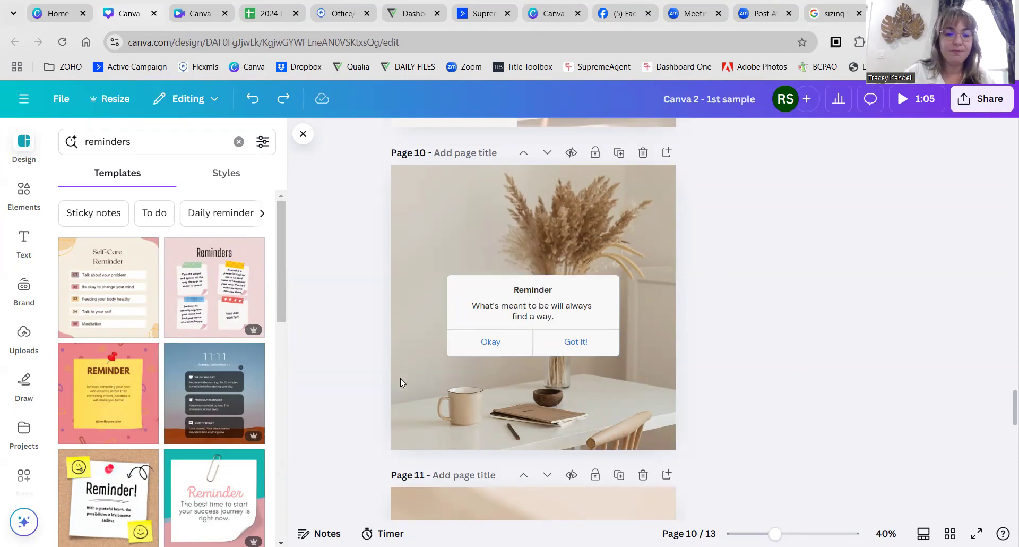
Go to page 11 and change the template search to "google search".
{"action": "scroll", "coordinate": [342, 393], "scroll_direction": "down", "scroll_amount": 5}
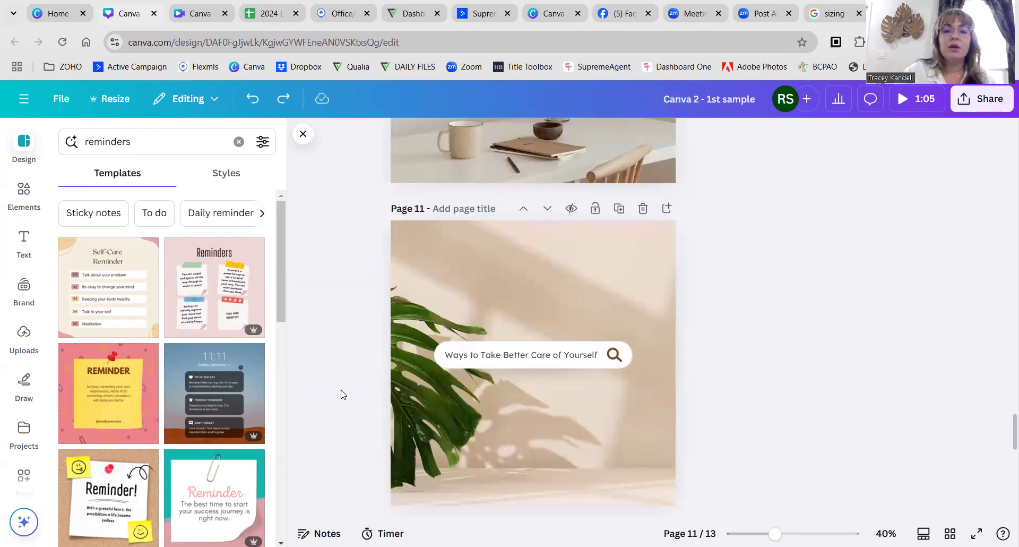
{"action": "scroll", "coordinate": [343, 394], "scroll_direction": "down", "scroll_amount": 1}
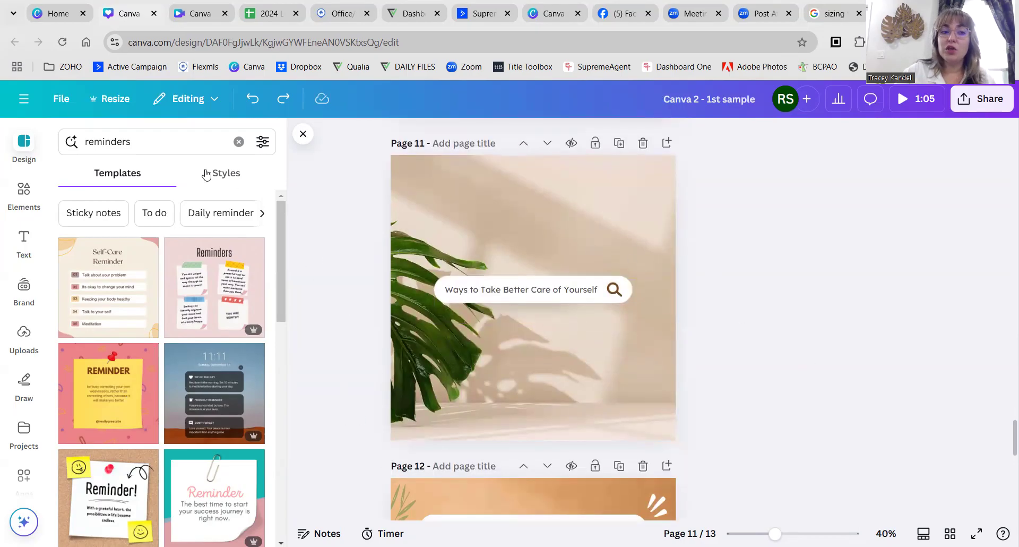
{"action": "left_click", "coordinate": [171, 138]}
{"action": "type", "text": "google ss"}
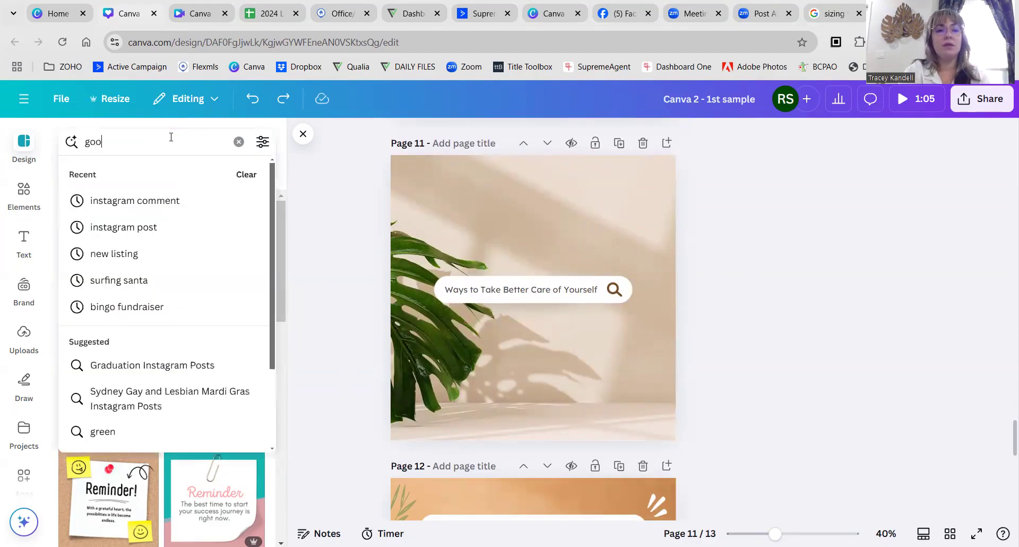
{"action": "key", "text": "BackSpace"}
{"action": "type", "text": "earch"}
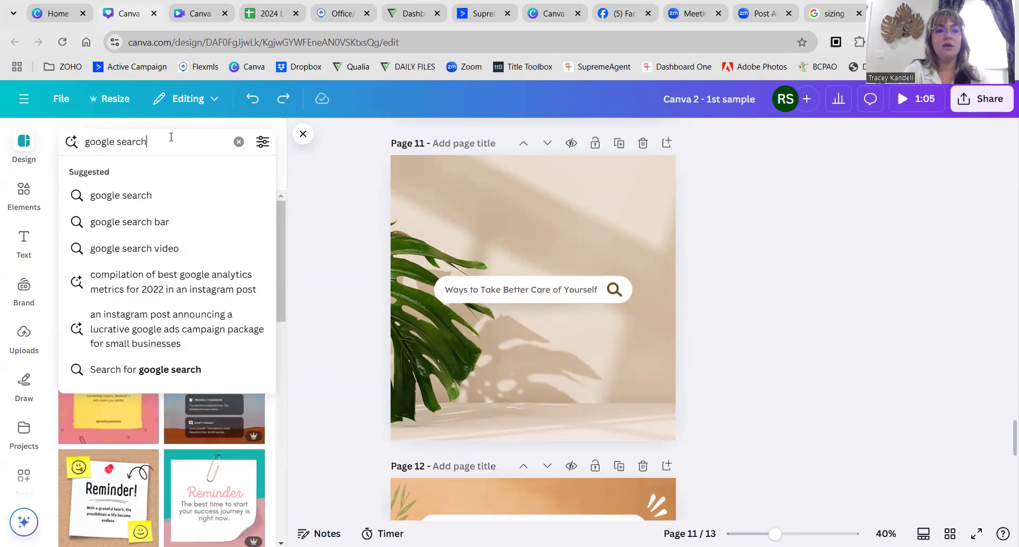
{"action": "key", "text": "Return"}
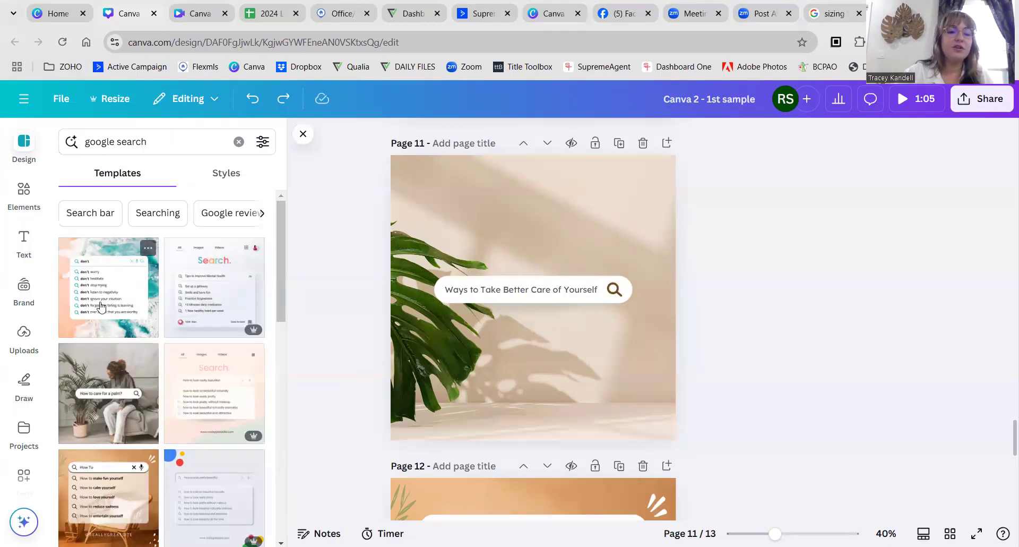
Apply the Aqua Blue Sand Google Search Tips List Prediction template to page 11, undo it and deselect the page background.
{"action": "left_click", "coordinate": [118, 278]}
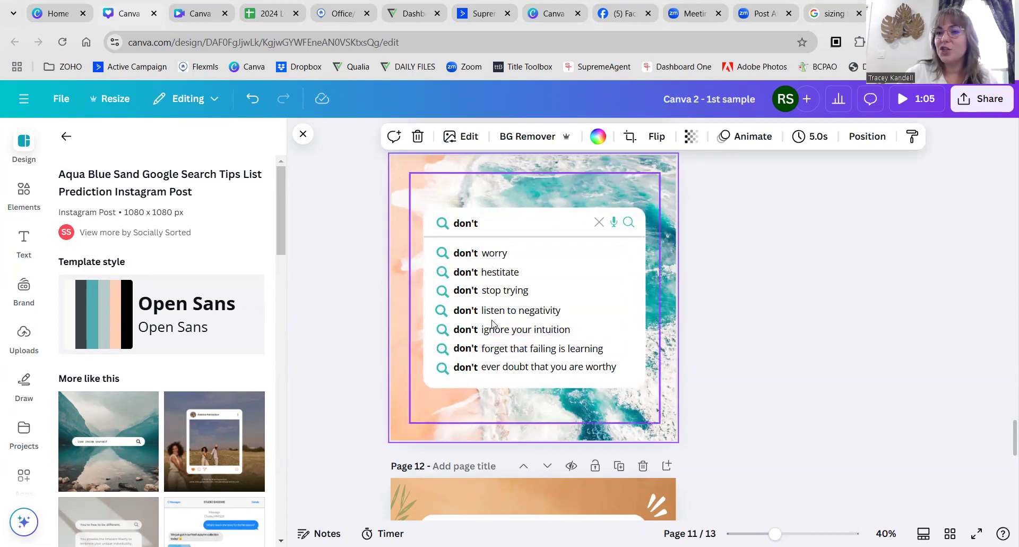
{"action": "left_click", "coordinate": [253, 98]}
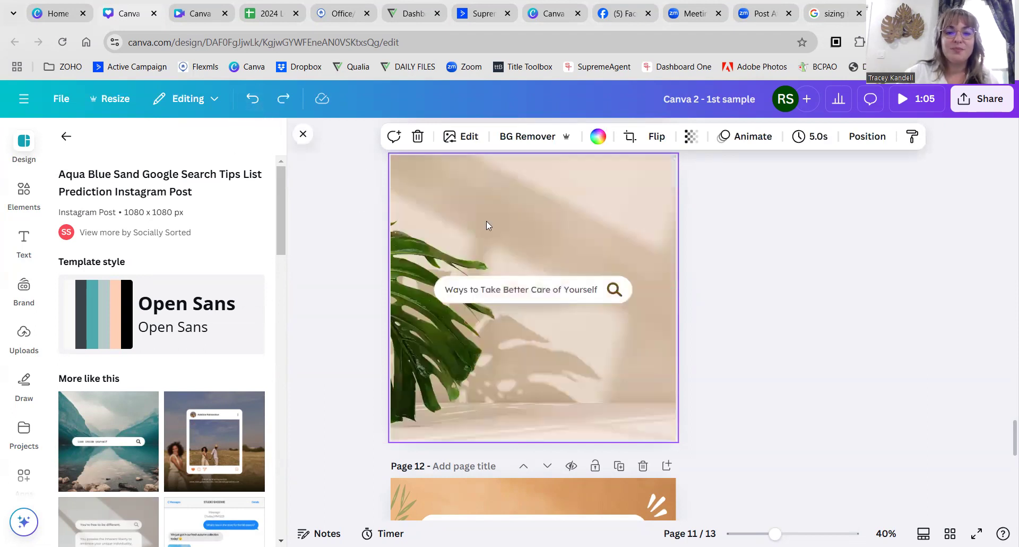
{"action": "left_click", "coordinate": [348, 317]}
Look over pages 11 to 13, return to the template results and search the templates for "Carousel Instagram Posts".
{"action": "scroll", "coordinate": [348, 317], "scroll_direction": "down", "scroll_amount": 3}
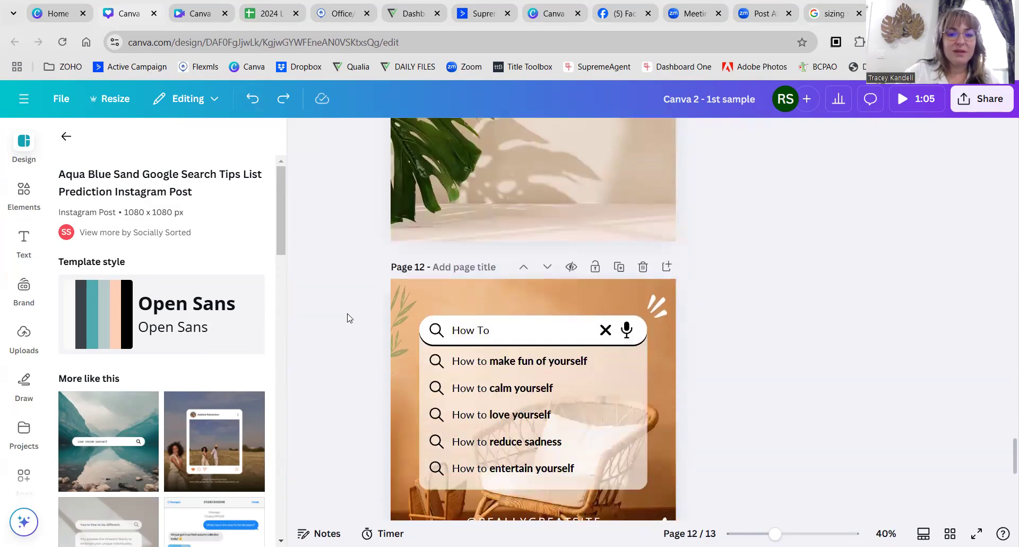
{"action": "scroll", "coordinate": [350, 318], "scroll_direction": "down", "scroll_amount": 3}
{"action": "scroll", "coordinate": [349, 317], "scroll_direction": "up", "scroll_amount": 7}
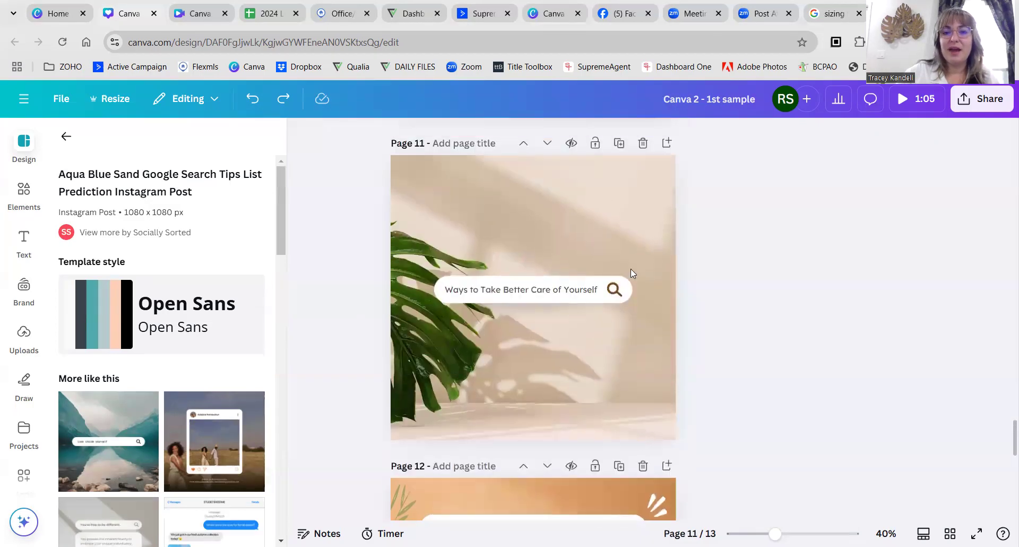
{"action": "scroll", "coordinate": [350, 337], "scroll_direction": "down", "scroll_amount": 6}
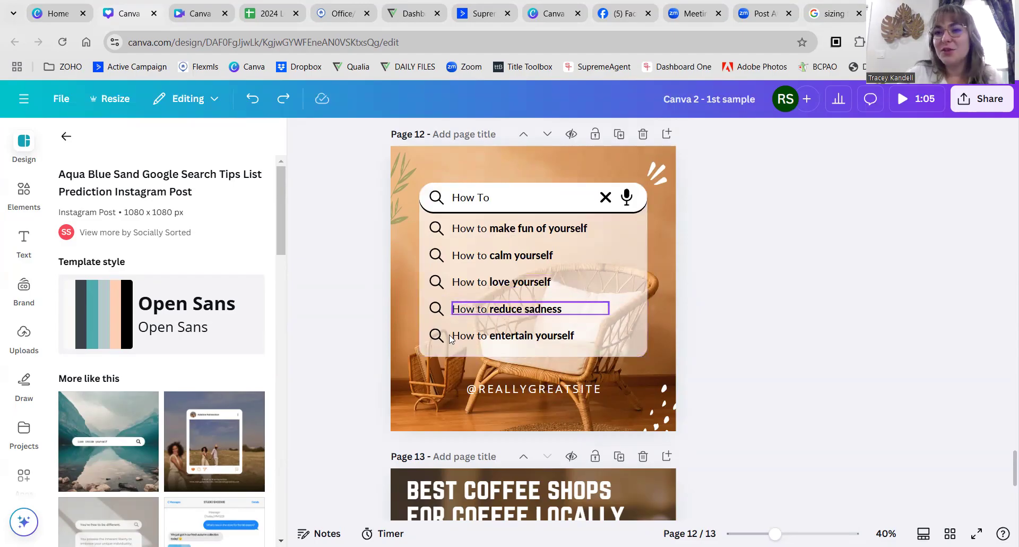
{"action": "scroll", "coordinate": [348, 316], "scroll_direction": "down", "scroll_amount": 5}
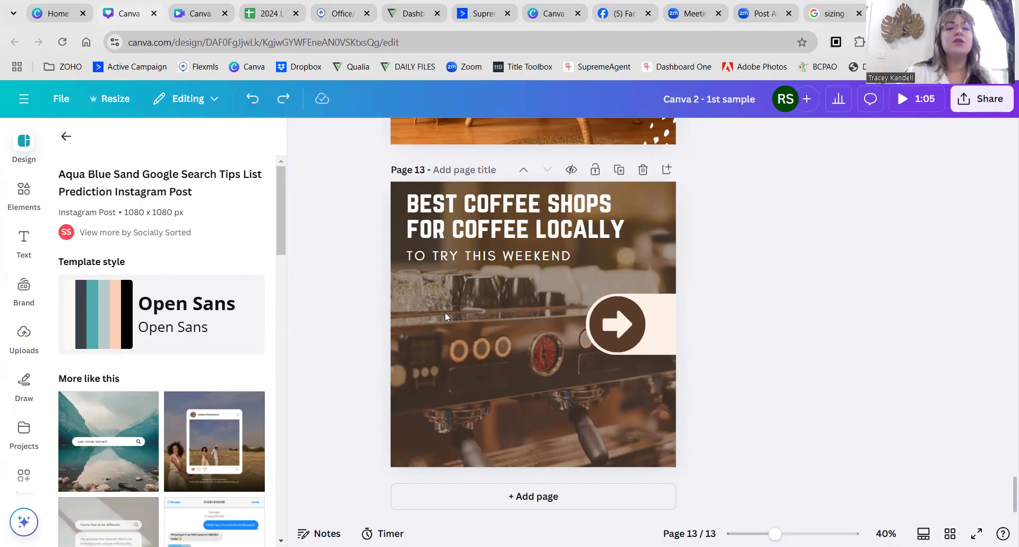
{"action": "left_click", "coordinate": [66, 136]}
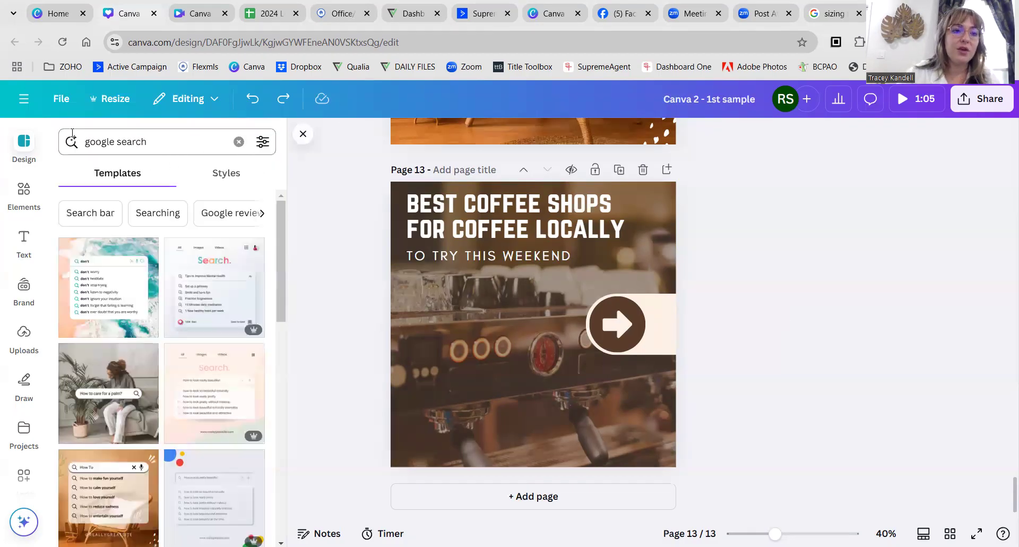
{"action": "double_click", "coordinate": [95, 139]}
{"action": "triple_click", "coordinate": [95, 136]}
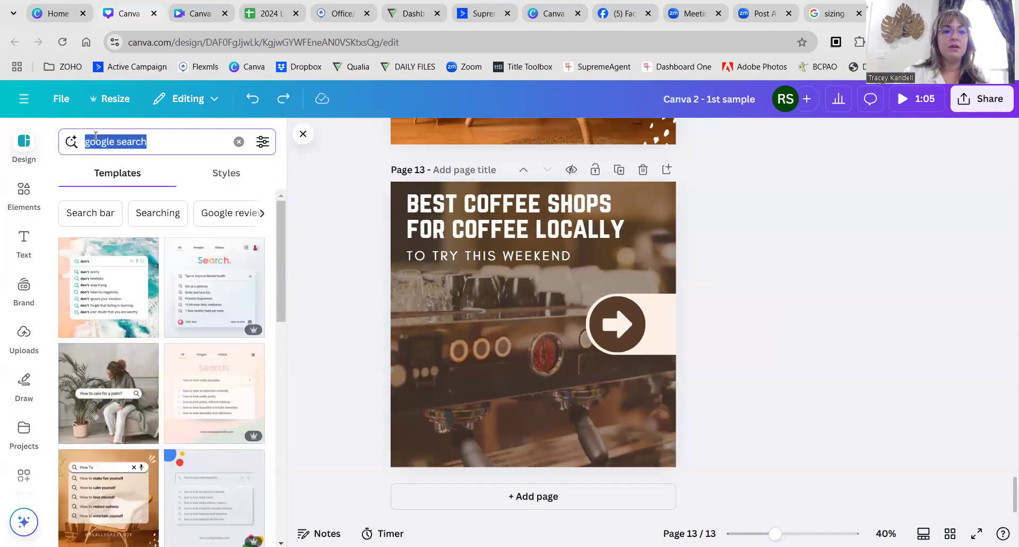
{"action": "type", "text": "carousel"}
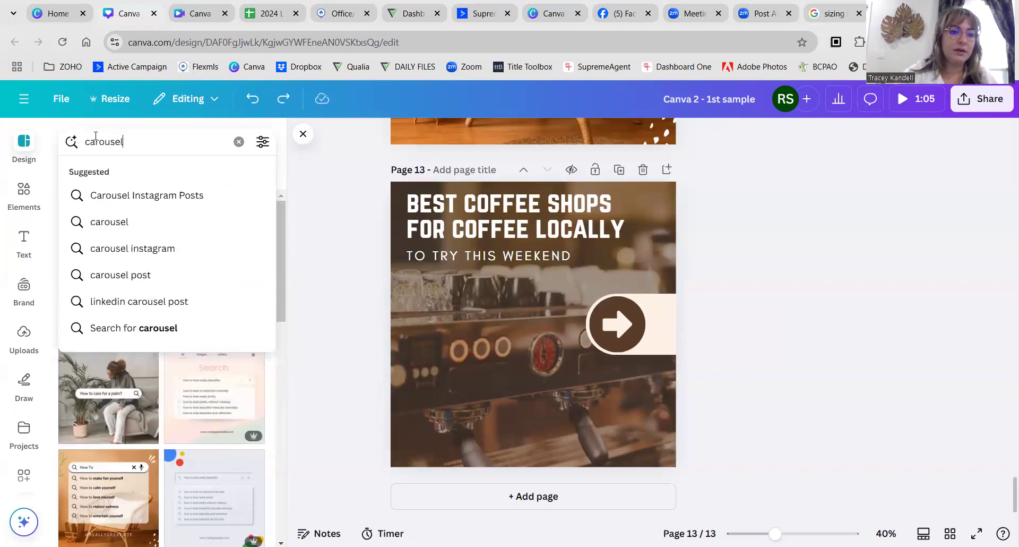
{"action": "left_click", "coordinate": [121, 195]}
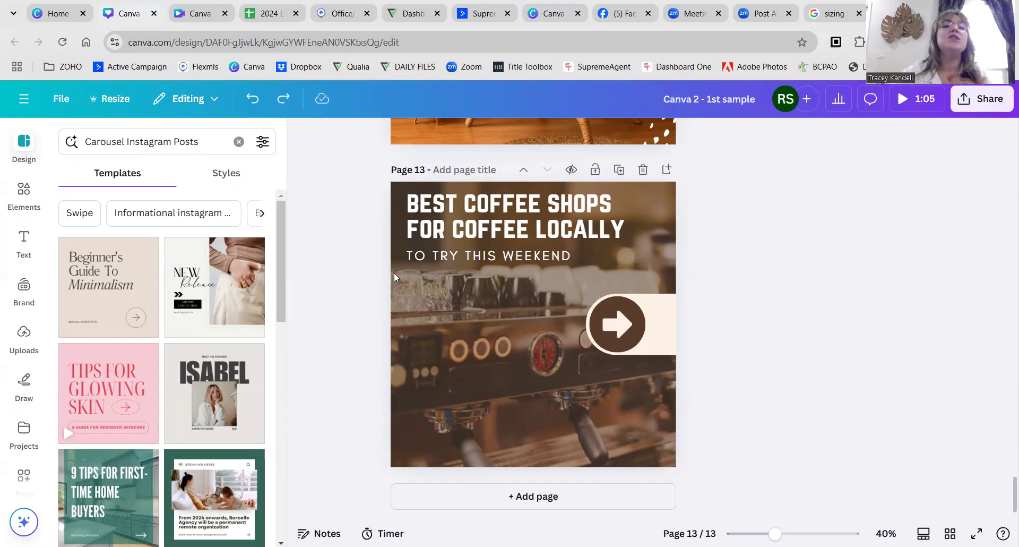
Examine the pages of the Green Modern Minimalist Tips for Home Buyer Carousel template and return to the carousel results.
{"action": "scroll", "coordinate": [97, 401], "scroll_direction": "down", "scroll_amount": 3}
{"action": "scroll", "coordinate": [97, 400], "scroll_direction": "down", "scroll_amount": 2}
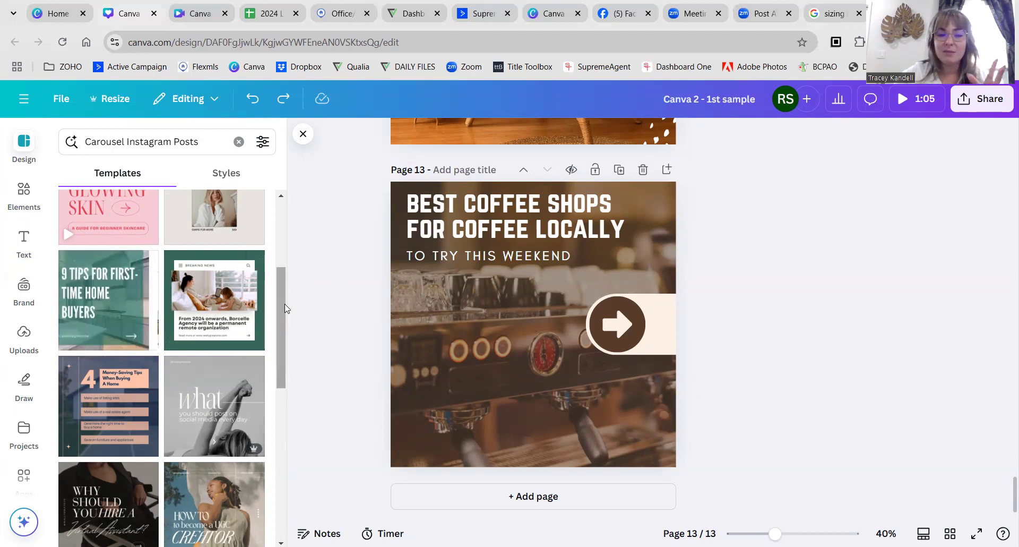
{"action": "left_click", "coordinate": [119, 318]}
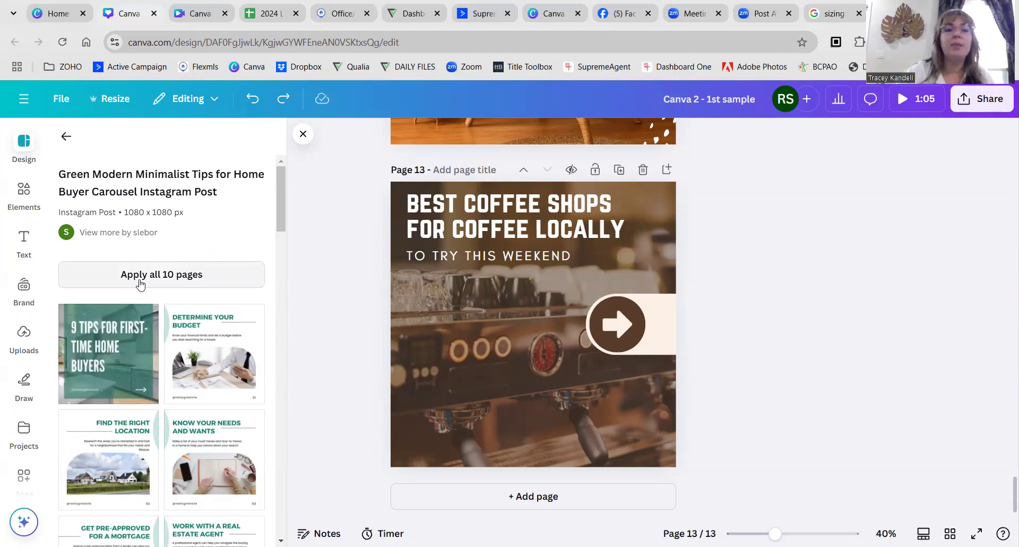
{"action": "scroll", "coordinate": [225, 245], "scroll_direction": "down", "scroll_amount": 3}
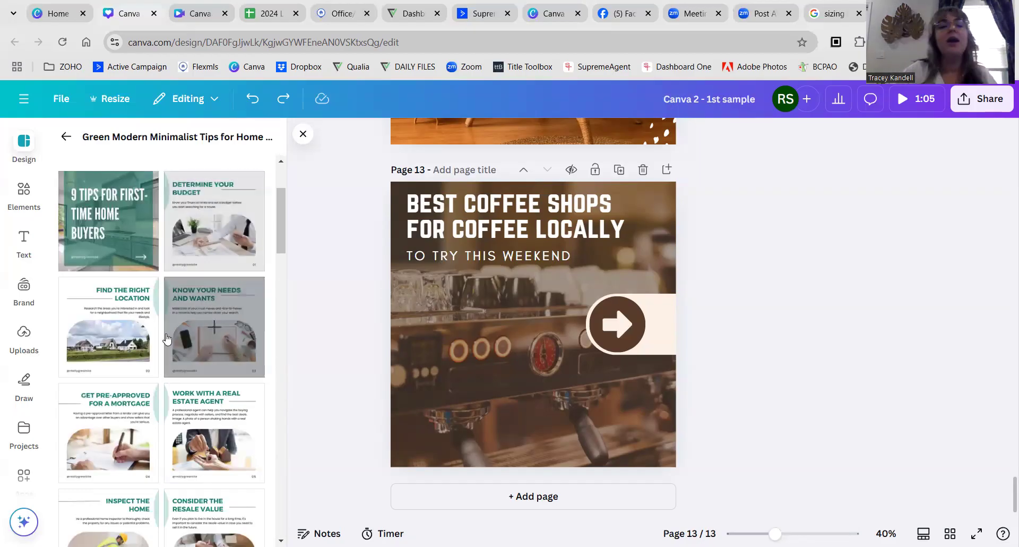
{"action": "scroll", "coordinate": [167, 344], "scroll_direction": "down", "scroll_amount": 2}
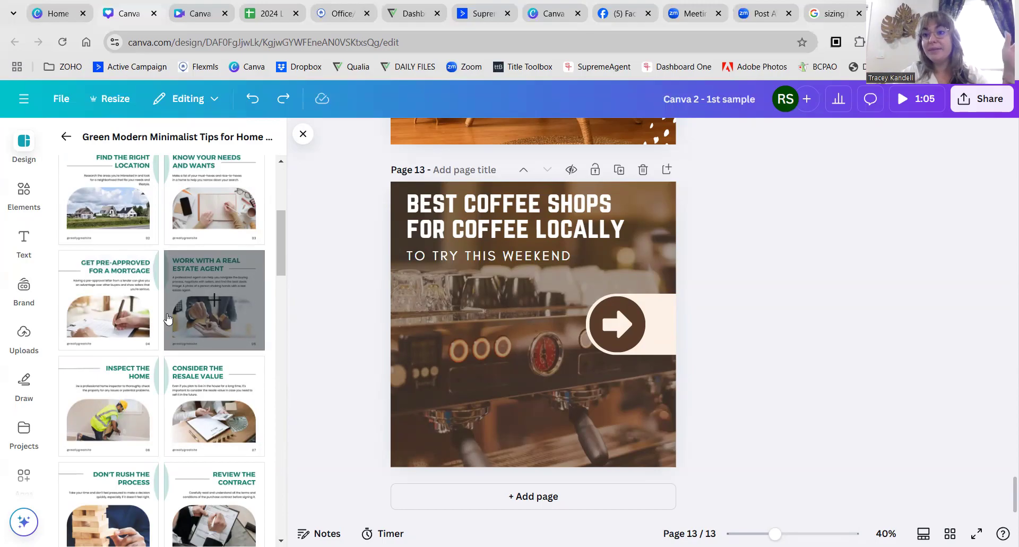
{"action": "left_click", "coordinate": [66, 136]}
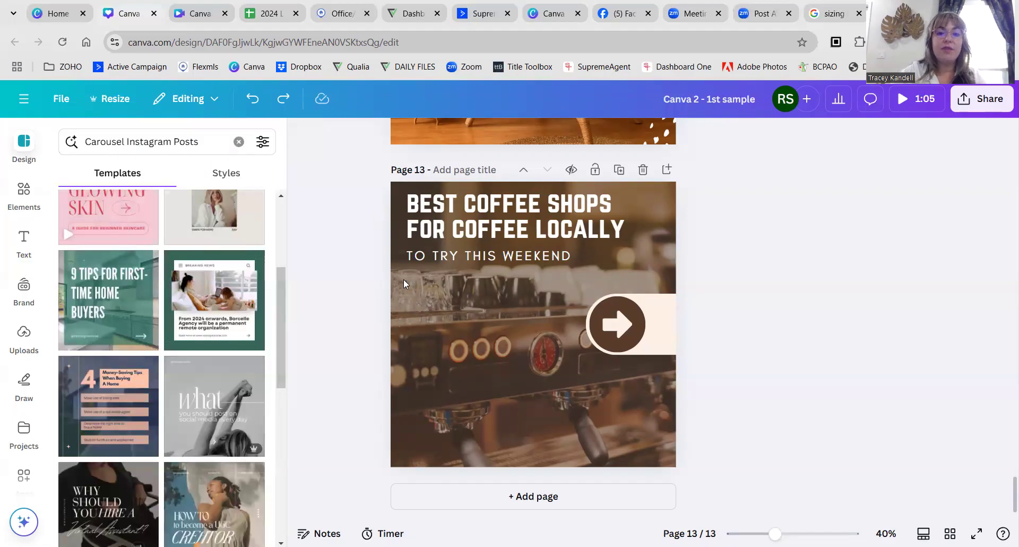
Return to page 1 of the design.
{"action": "scroll", "coordinate": [330, 289], "scroll_direction": "up", "scroll_amount": 10}
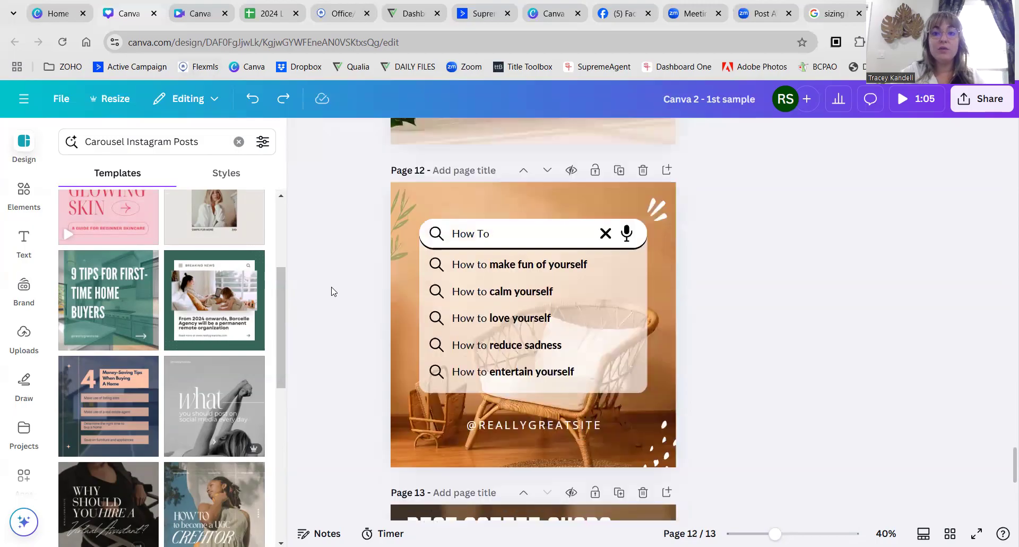
{"action": "scroll", "coordinate": [333, 291], "scroll_direction": "up", "scroll_amount": 20}
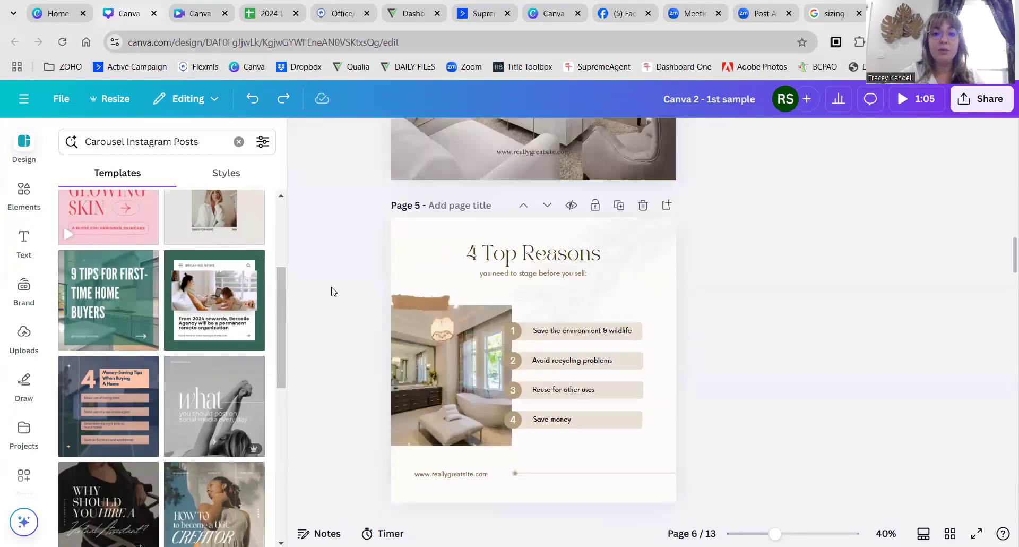
{"action": "scroll", "coordinate": [333, 291], "scroll_direction": "up", "scroll_amount": 20}
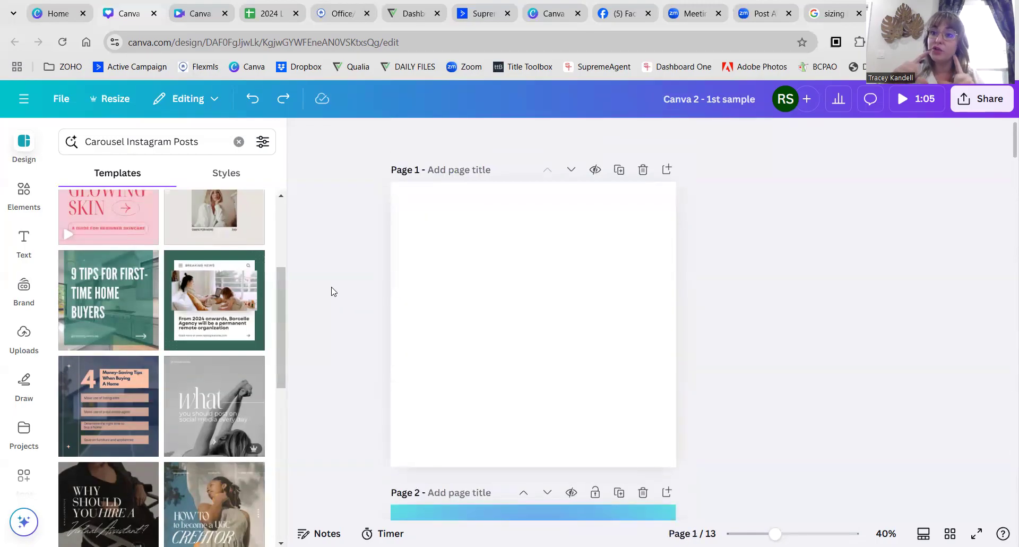
{"action": "left_click", "coordinate": [104, 101]}
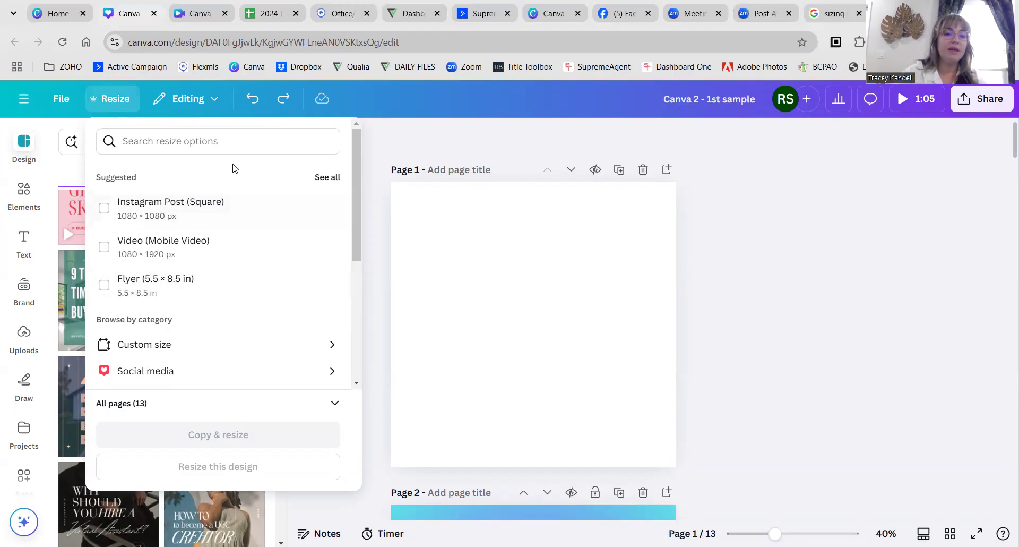
{"action": "left_click", "coordinate": [248, 152]}
{"action": "type", "text": "story"}
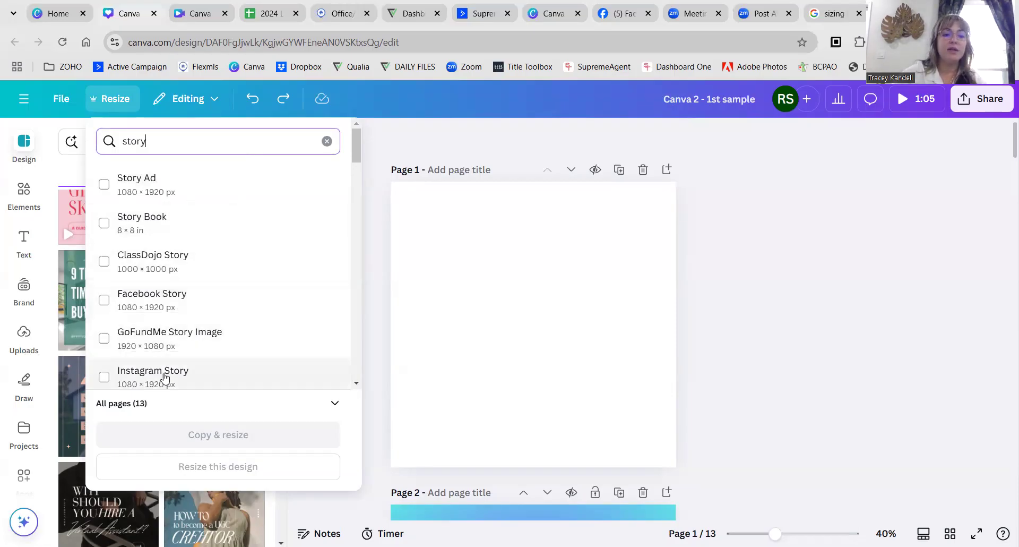
{"action": "left_click", "coordinate": [179, 308]}
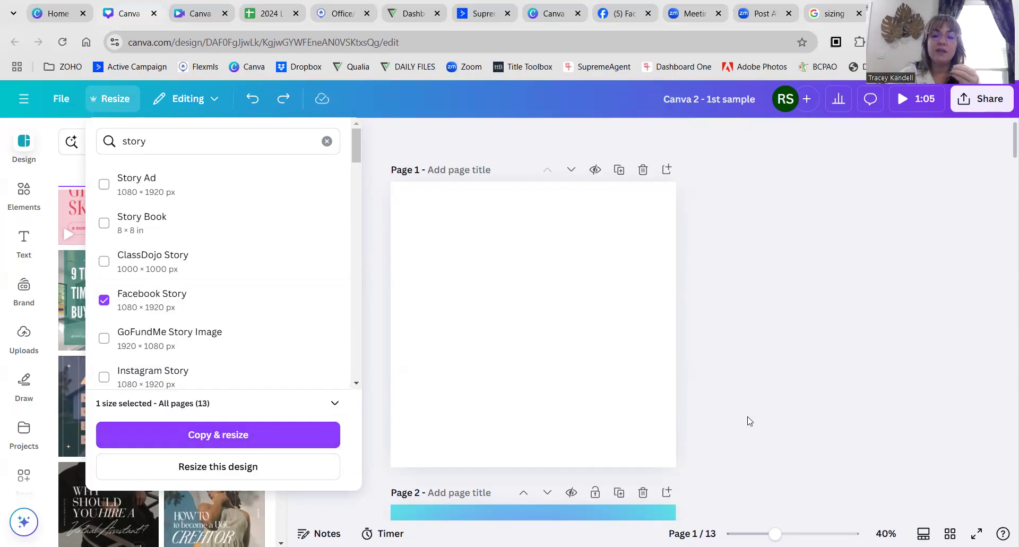
{"action": "left_click", "coordinate": [729, 390]}
{"action": "scroll", "coordinate": [728, 390], "scroll_direction": "down", "scroll_amount": 5}
{"action": "scroll", "coordinate": [728, 393], "scroll_direction": "up", "scroll_amount": 4}
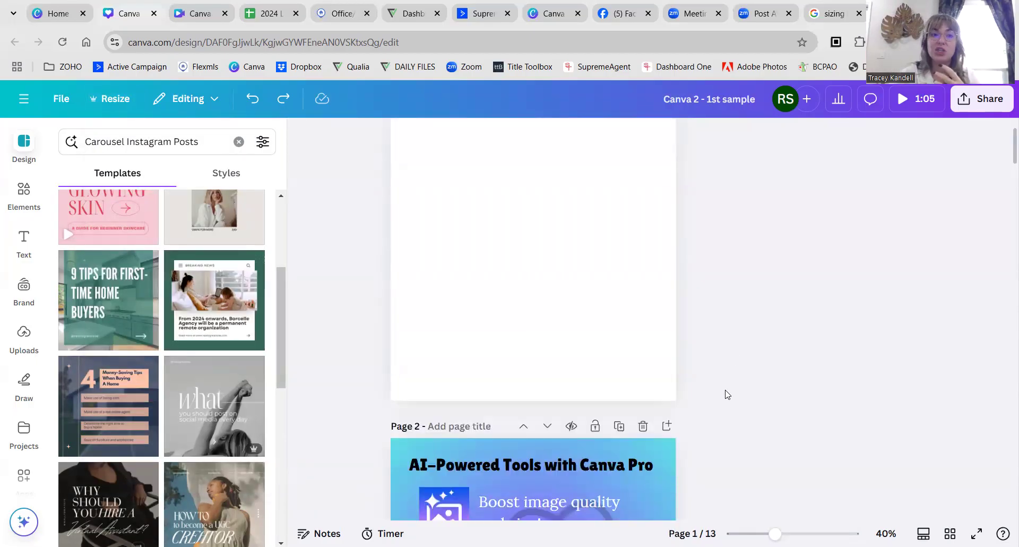
Search the resize options for "story", copy and resize all pages to Facebook Story (1080 × 1920 px), and open the resized copy.
{"action": "left_click", "coordinate": [110, 98]}
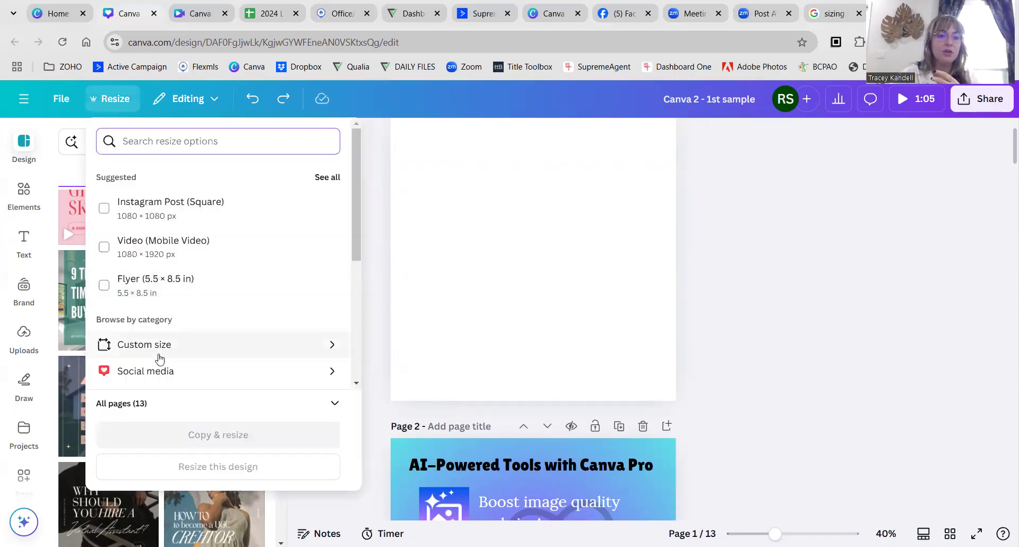
{"action": "type", "text": "story"}
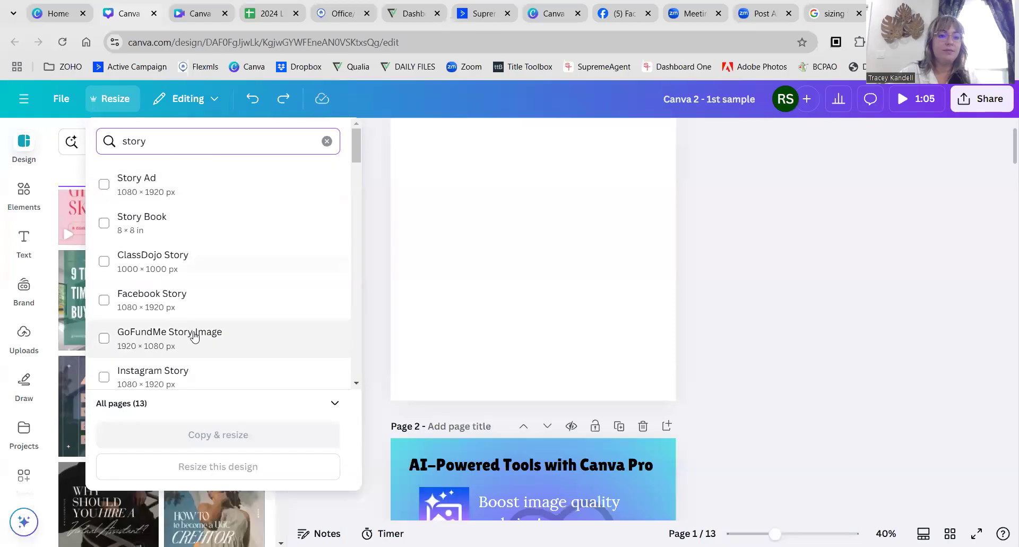
{"action": "left_click", "coordinate": [207, 303]}
{"action": "left_click", "coordinate": [269, 434]}
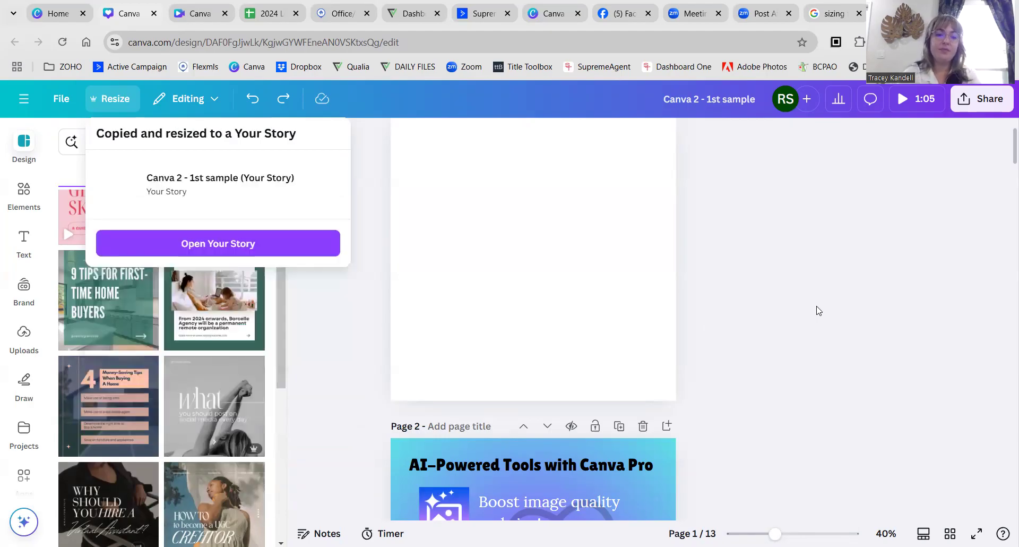
{"action": "left_click", "coordinate": [281, 249]}
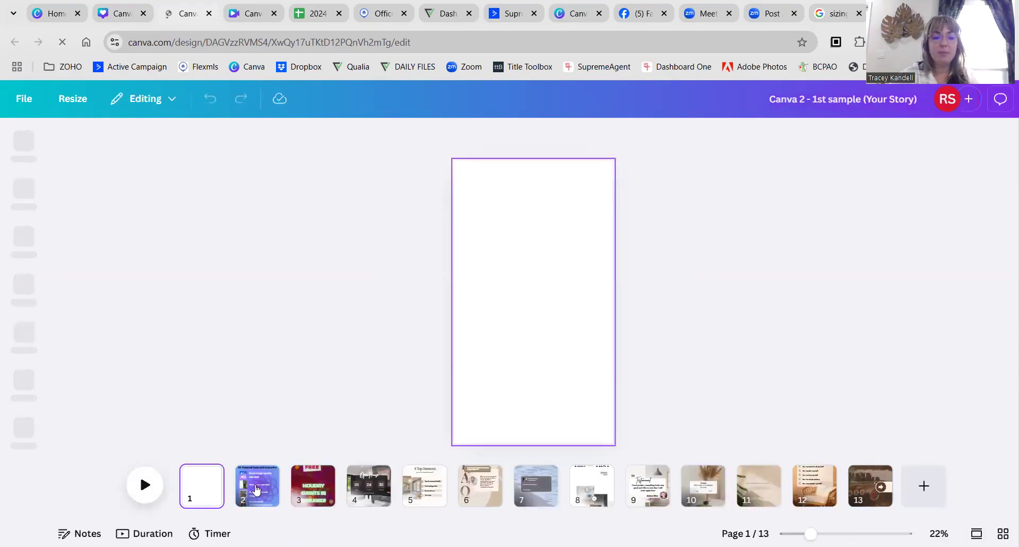
Move the "AI-Powered Tools with Canva Pro" heading on page 2 up near the page's upper edge.
{"action": "left_click", "coordinate": [257, 488]}
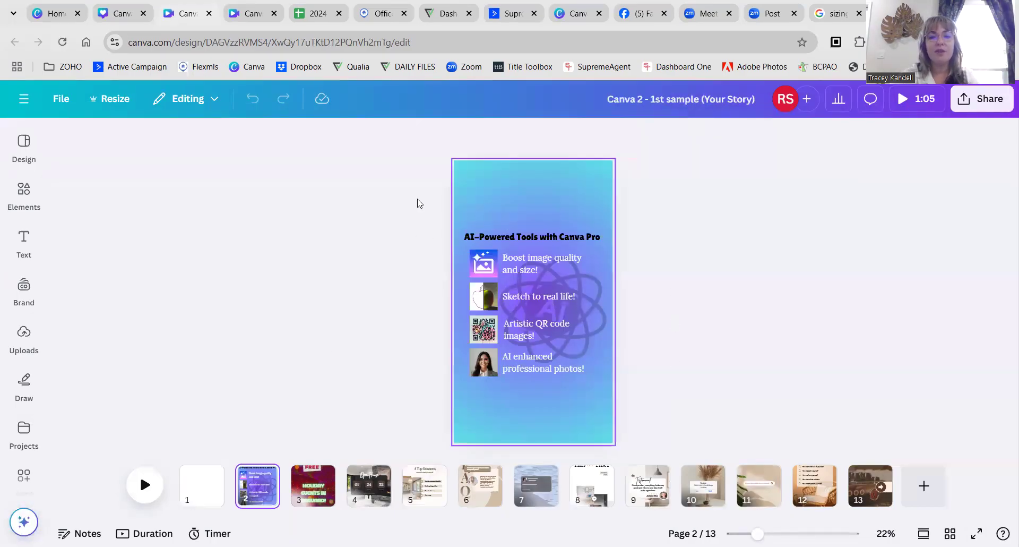
{"action": "left_click_drag", "start_coordinate": [592, 244], "coordinate": [579, 182]}
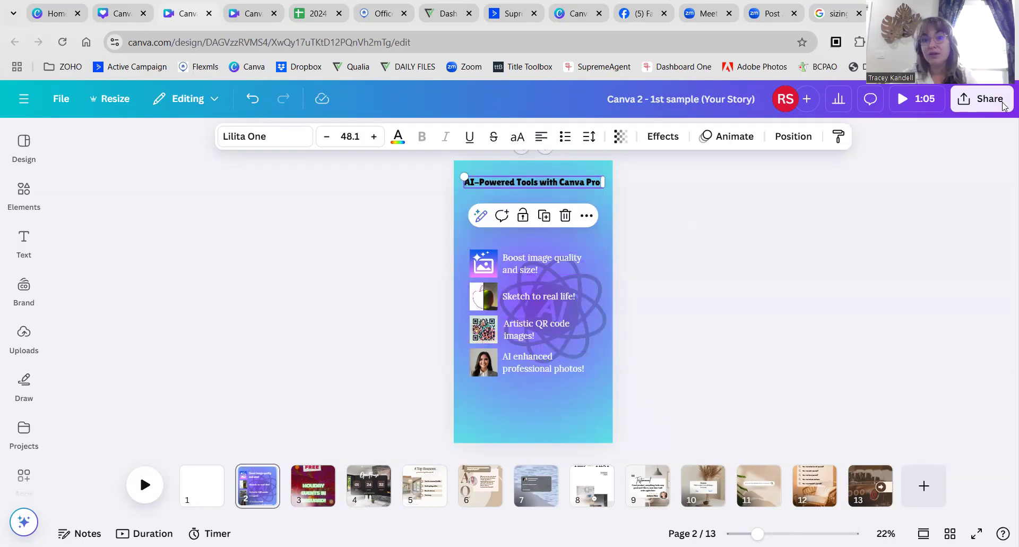
Stretch the red overlay on page 3 up and down to cover the full page height, and go to page 4.
{"action": "left_click", "coordinate": [311, 480]}
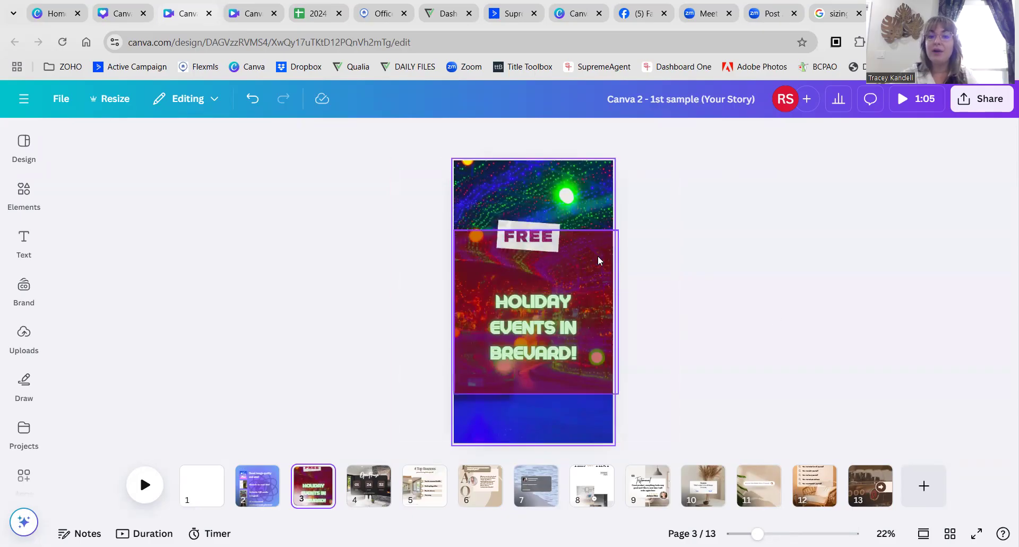
{"action": "left_click", "coordinate": [591, 240]}
{"action": "left_click_drag", "start_coordinate": [535, 184], "coordinate": [536, 155]}
{"action": "left_click_drag", "start_coordinate": [539, 393], "coordinate": [533, 452]}
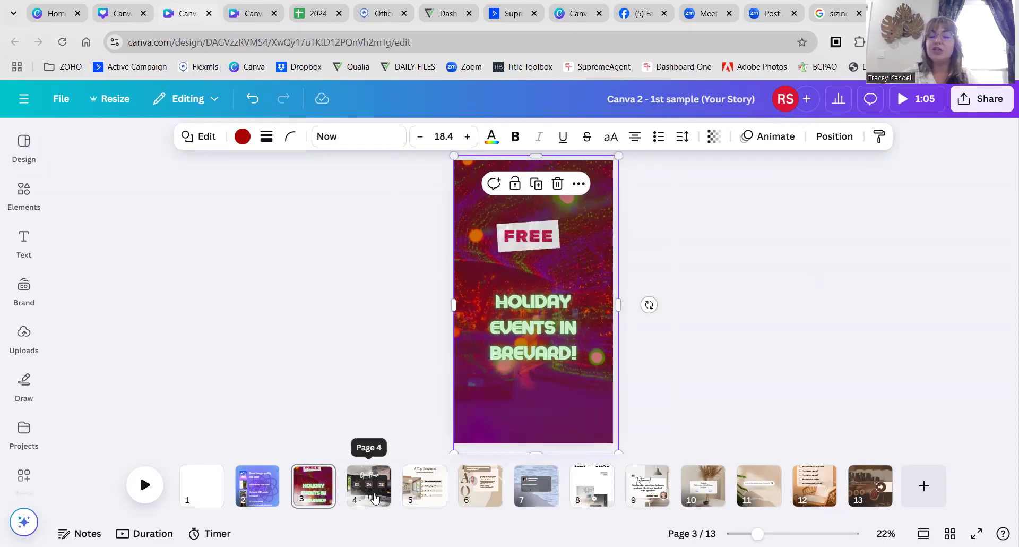
{"action": "left_click", "coordinate": [367, 501]}
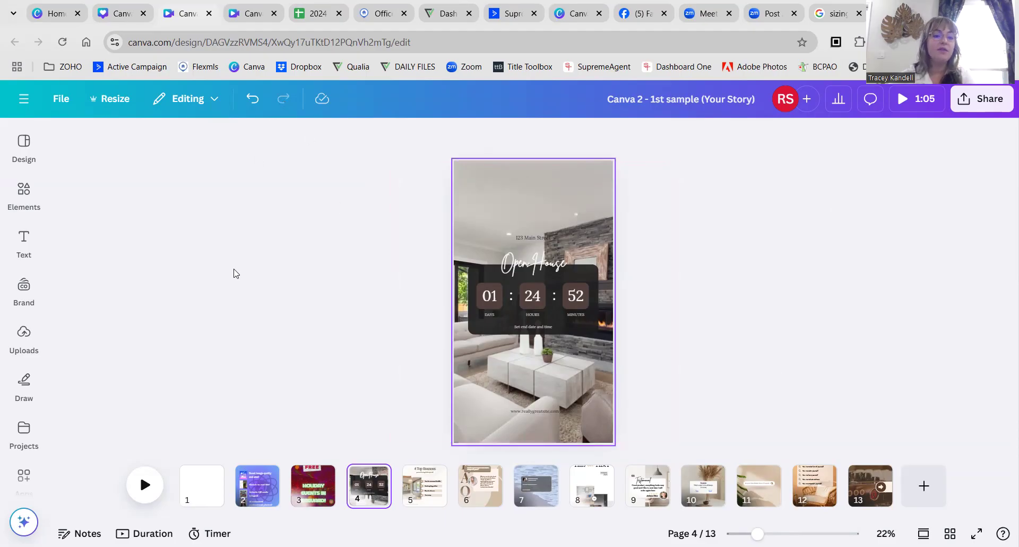
Switch to the "Canva Part 2 - 2nd example STORY" design and move page 2's OPEN HOUSE heading group down toward the house.
{"action": "left_click", "coordinate": [247, 21]}
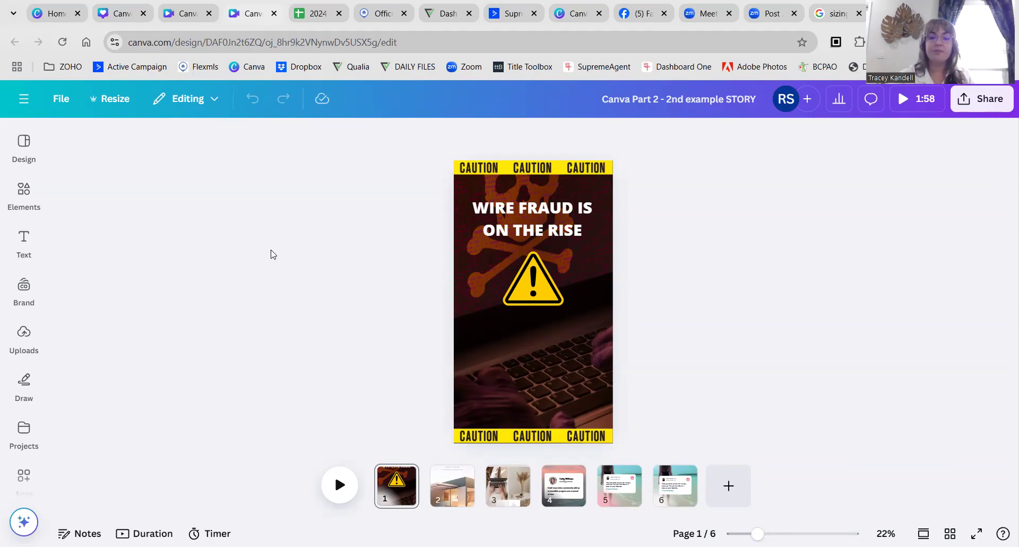
{"action": "left_click", "coordinate": [453, 483]}
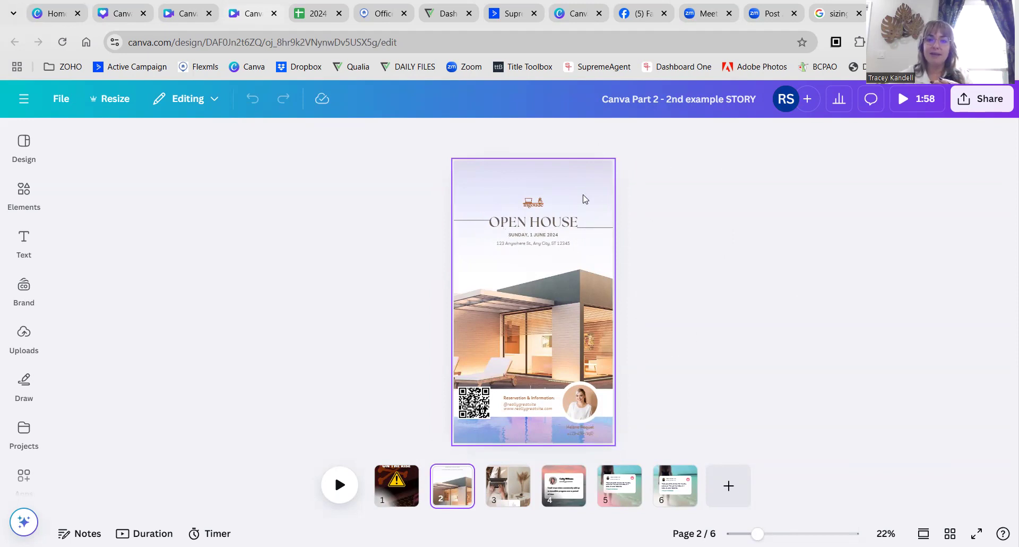
{"action": "left_click_drag", "start_coordinate": [655, 247], "coordinate": [485, 197]}
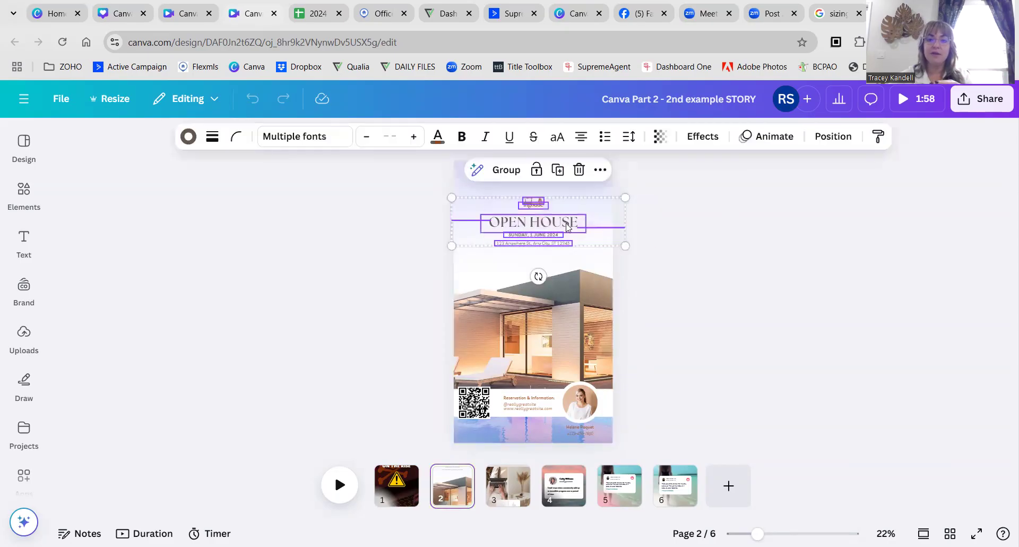
{"action": "left_click_drag", "start_coordinate": [571, 219], "coordinate": [569, 235]}
{"action": "left_click", "coordinate": [695, 206]}
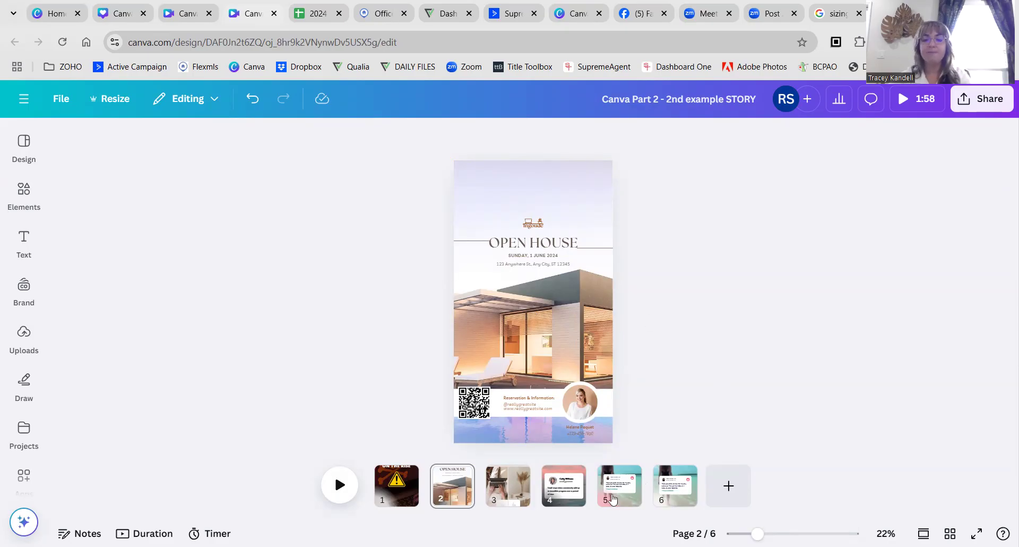
View the story designs on pages 3 and 4 and take a brief look at the video library.
{"action": "left_click", "coordinate": [510, 487]}
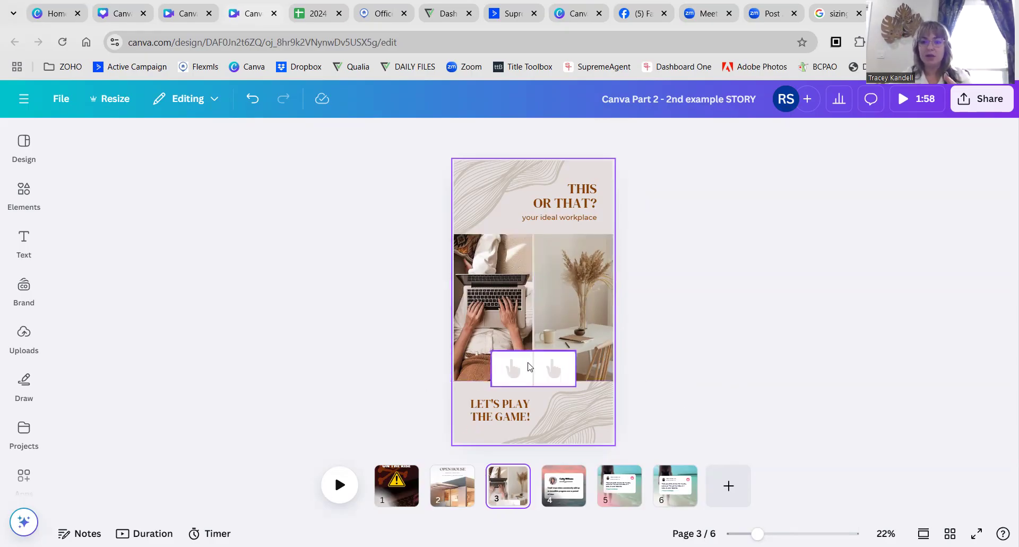
{"action": "left_click", "coordinate": [553, 486]}
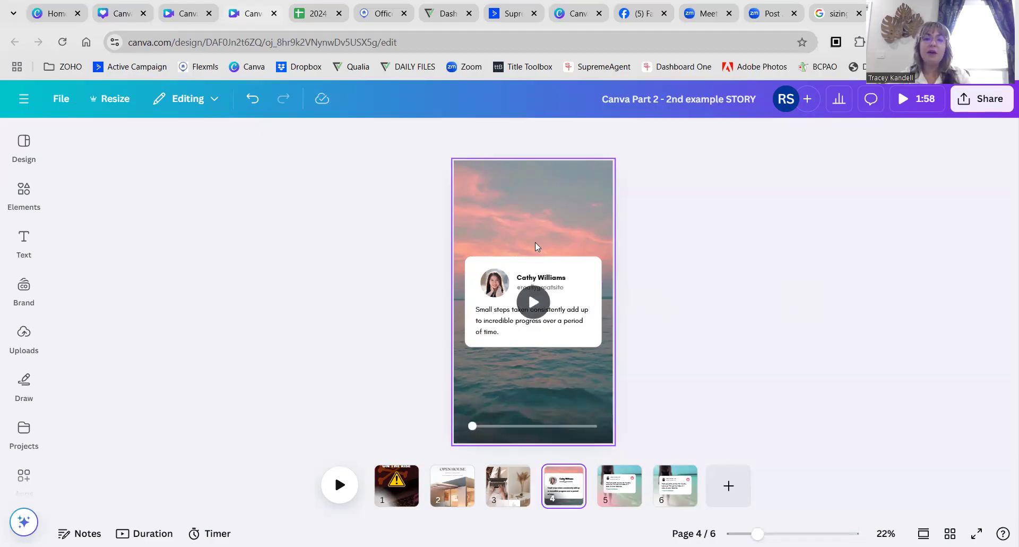
{"action": "left_click", "coordinate": [24, 431]}
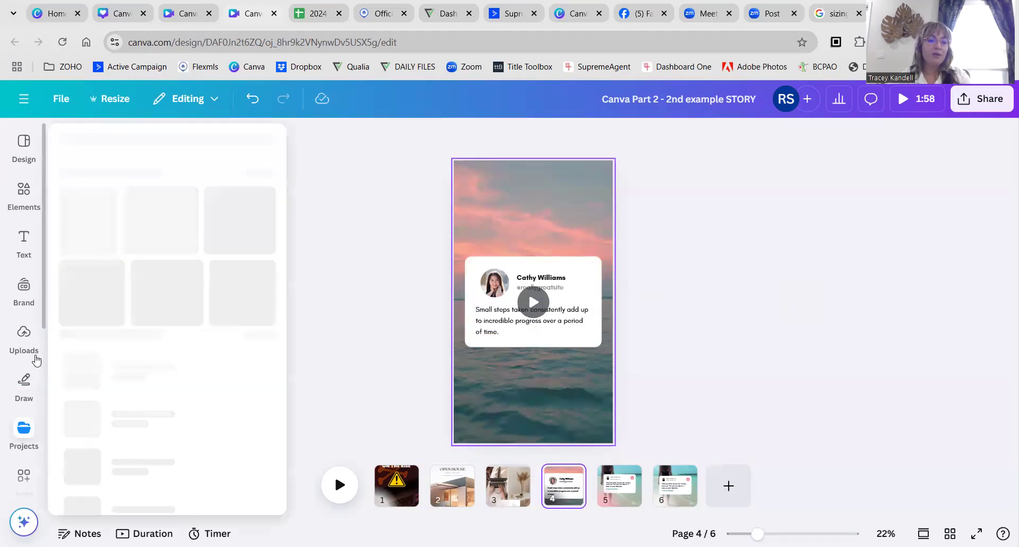
{"action": "scroll", "coordinate": [36, 361], "scroll_direction": "down", "scroll_amount": 6}
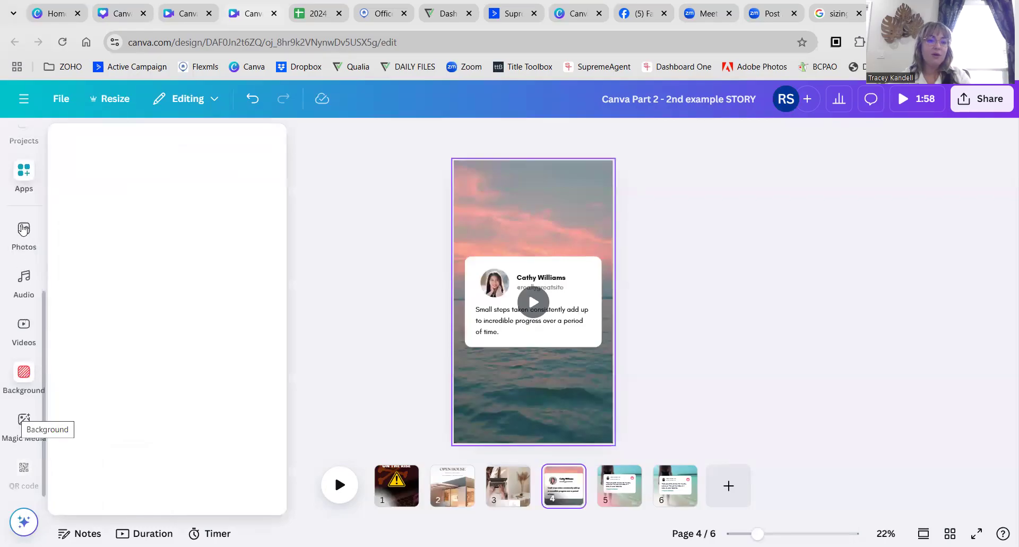
{"action": "left_click", "coordinate": [20, 332]}
{"action": "left_click", "coordinate": [410, 228]}
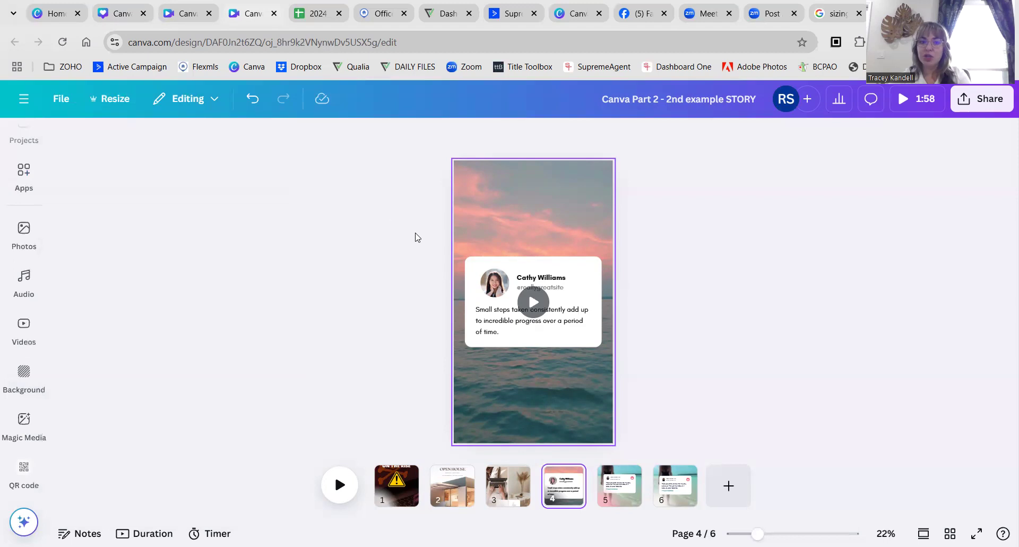
Play the sea video on page 4, go to page 6, inspect its heart graphic and play its beach video.
{"action": "left_click", "coordinate": [531, 306]}
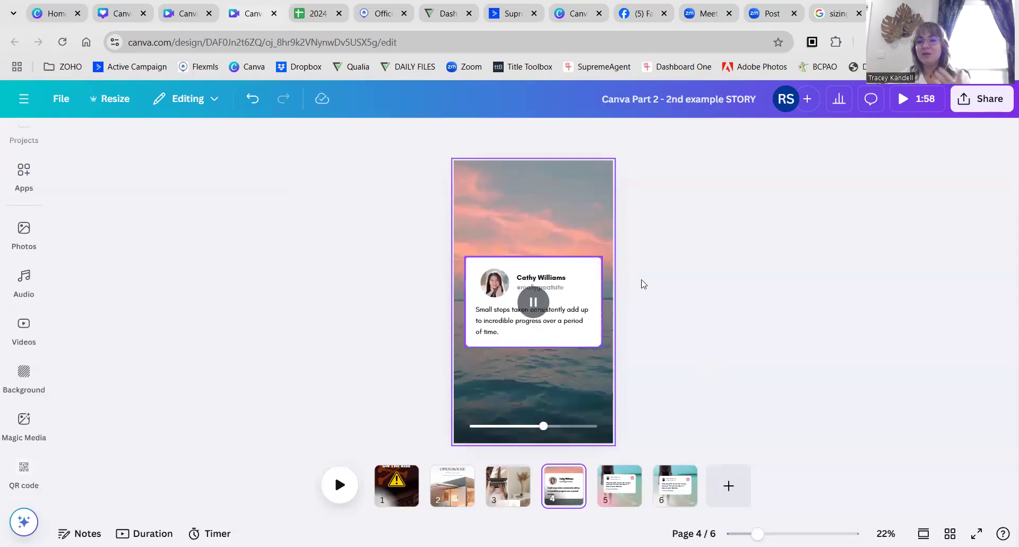
{"action": "left_click", "coordinate": [632, 494]}
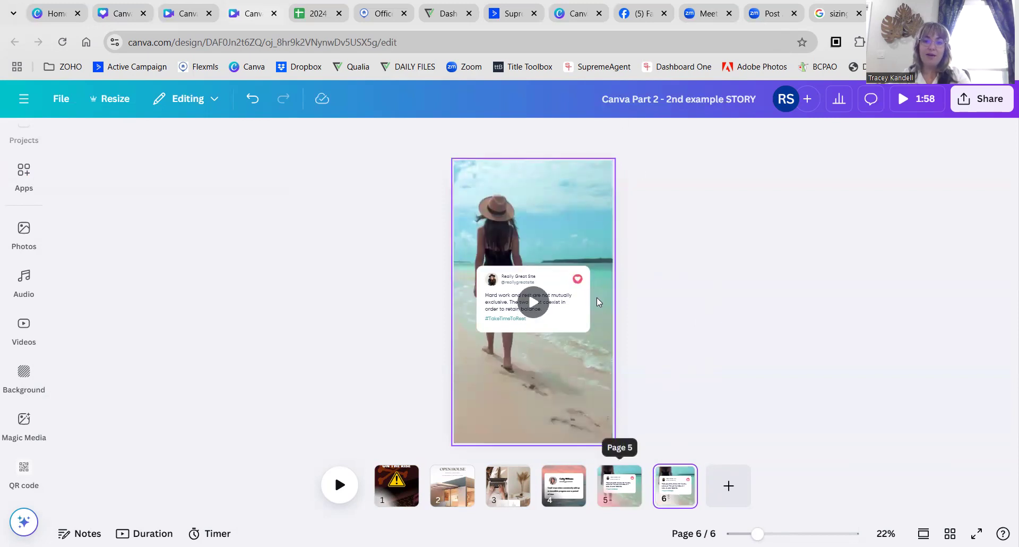
{"action": "left_click", "coordinate": [578, 279]}
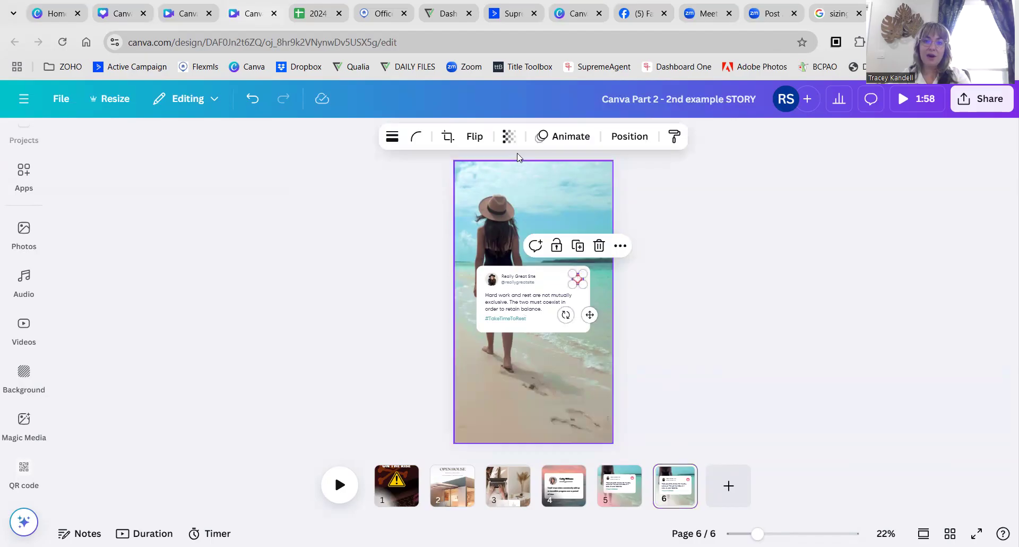
{"action": "left_click", "coordinate": [676, 271]}
{"action": "left_click", "coordinate": [534, 302]}
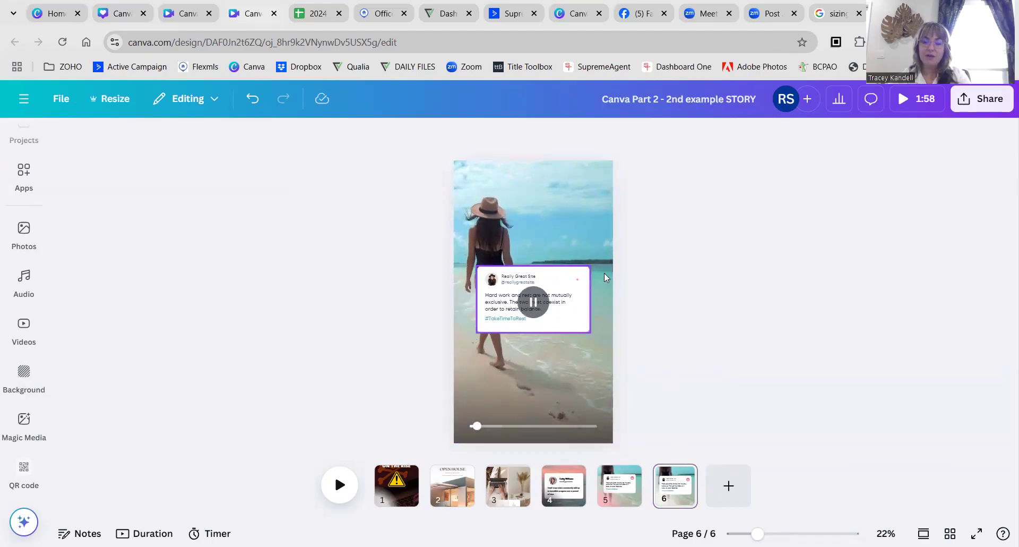